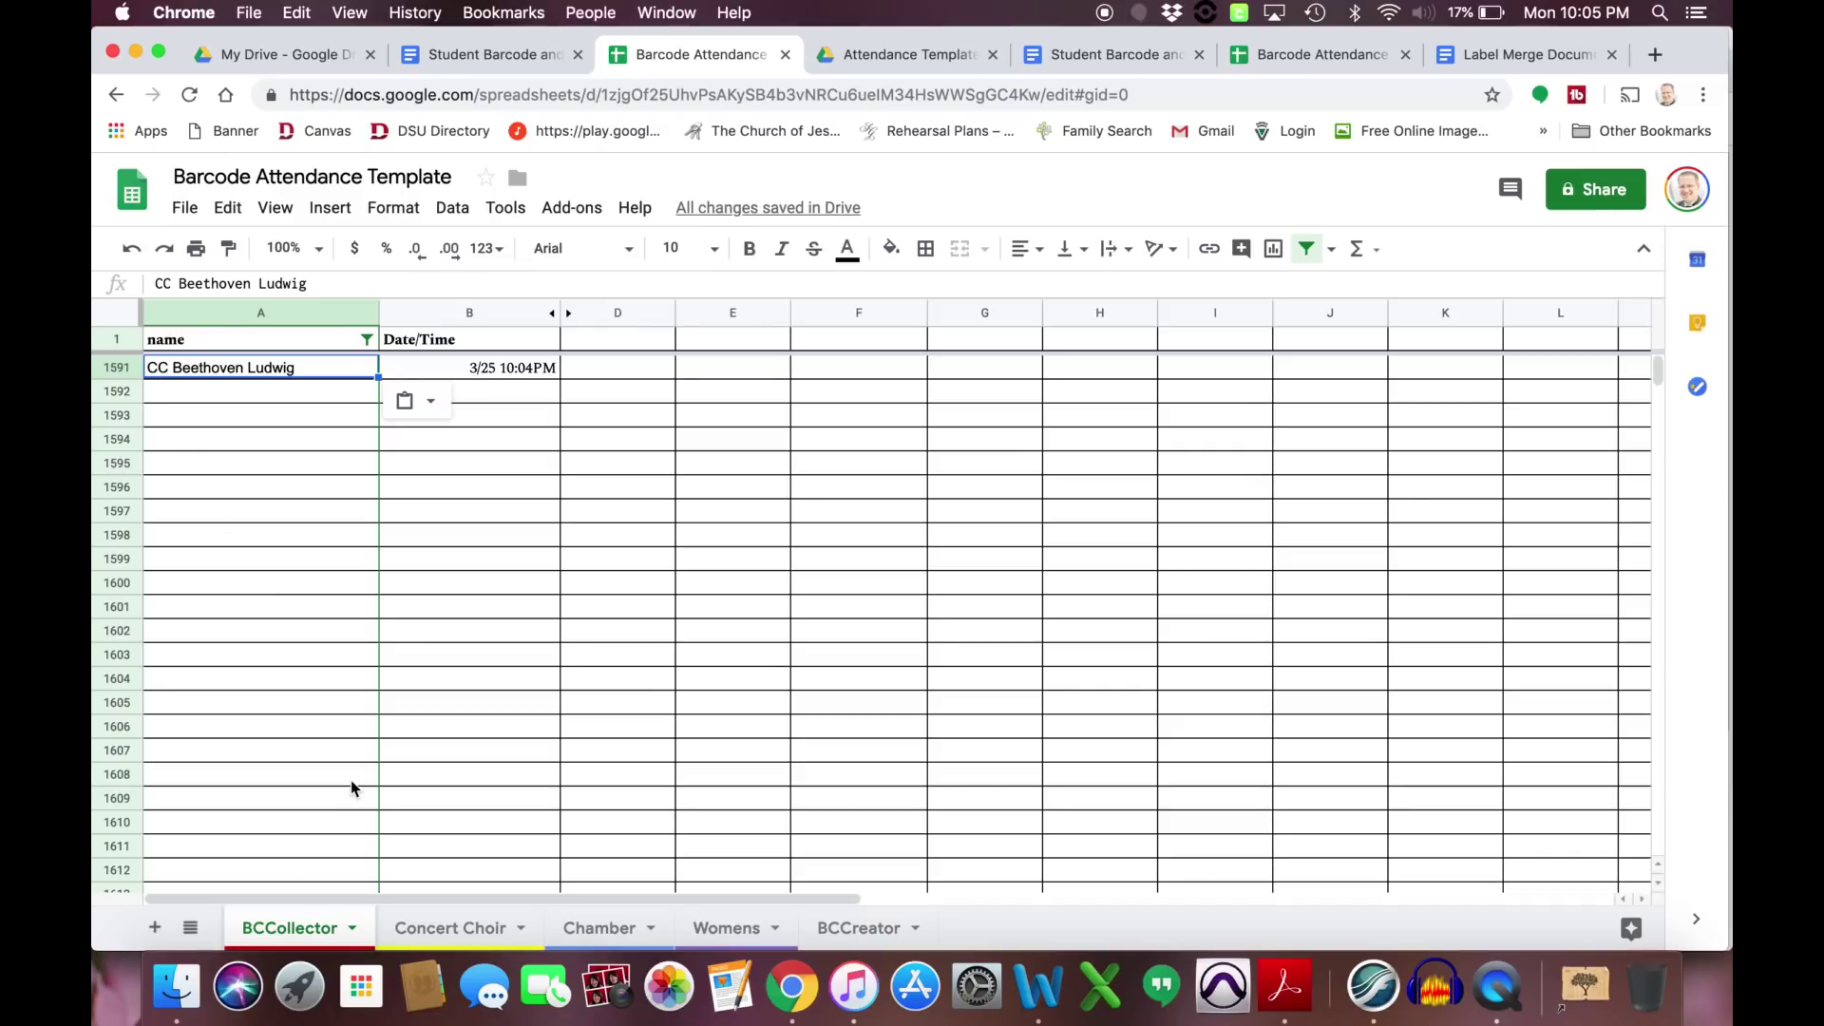
# Show the Concert Choir sheet, where the scanned test student counts present on Mon 3/25.
pyautogui.click(444, 939)
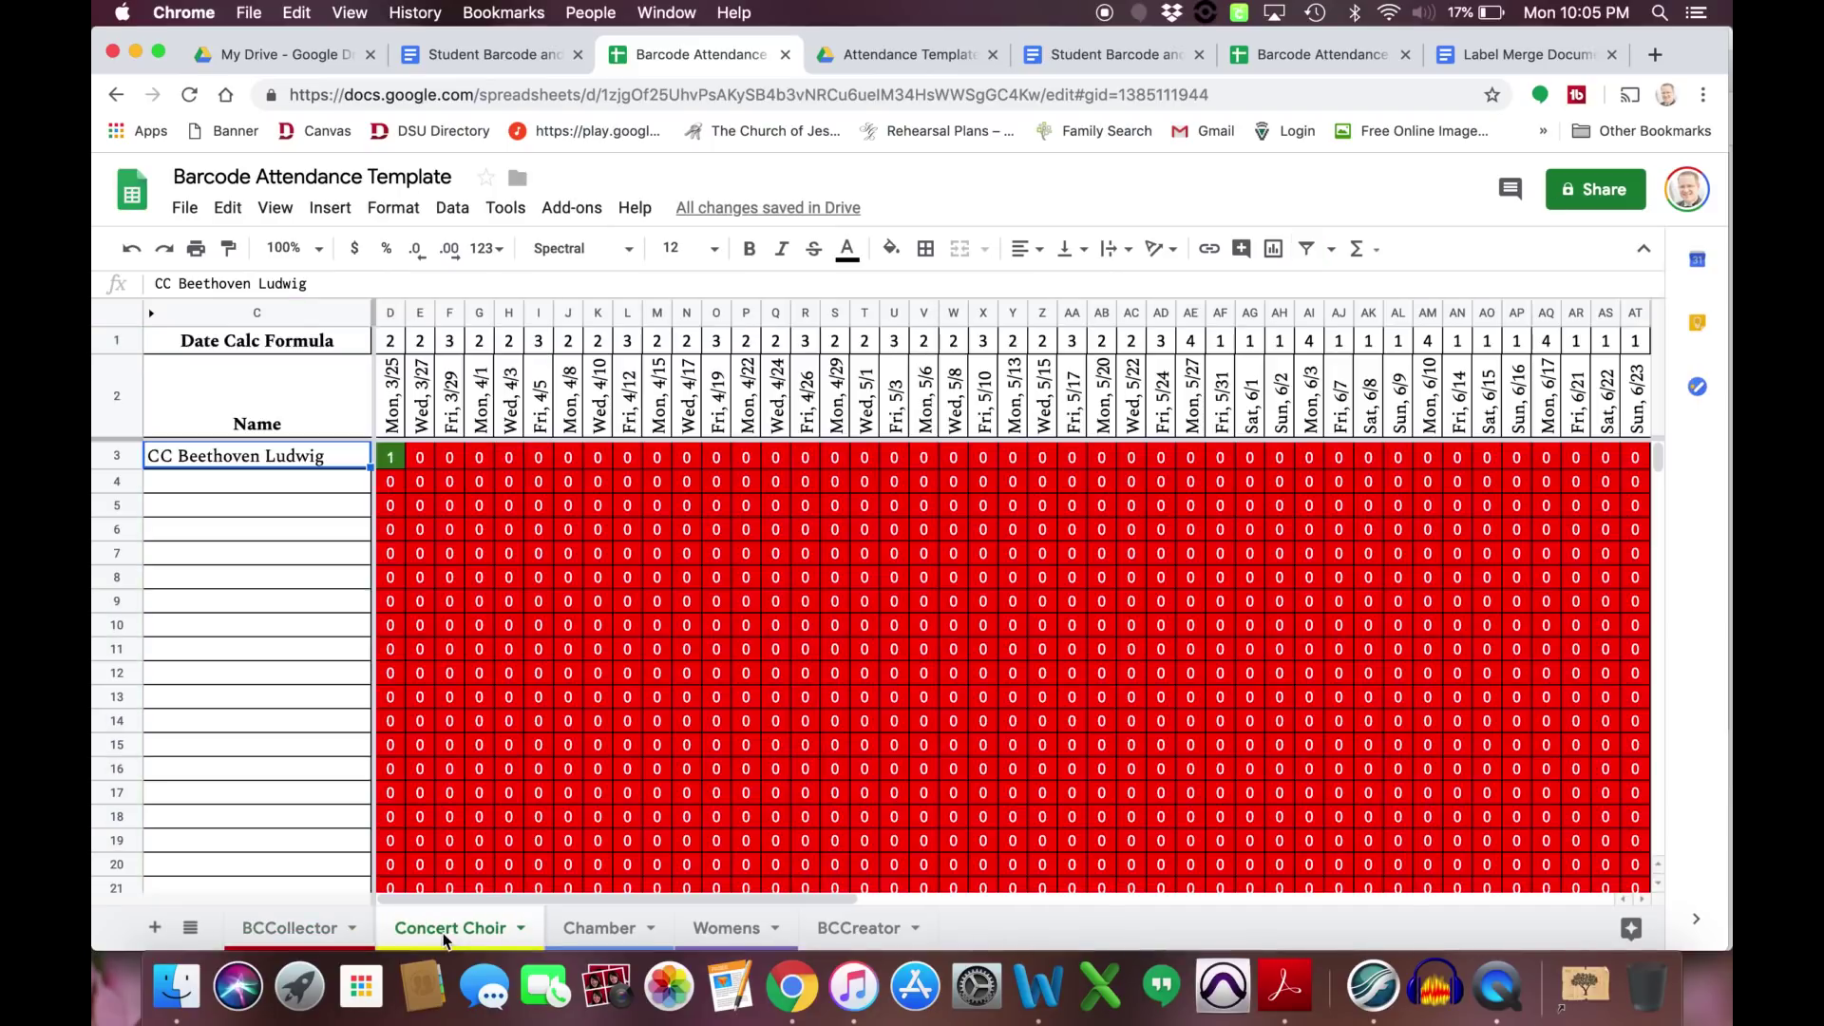
pyautogui.click(247, 486)
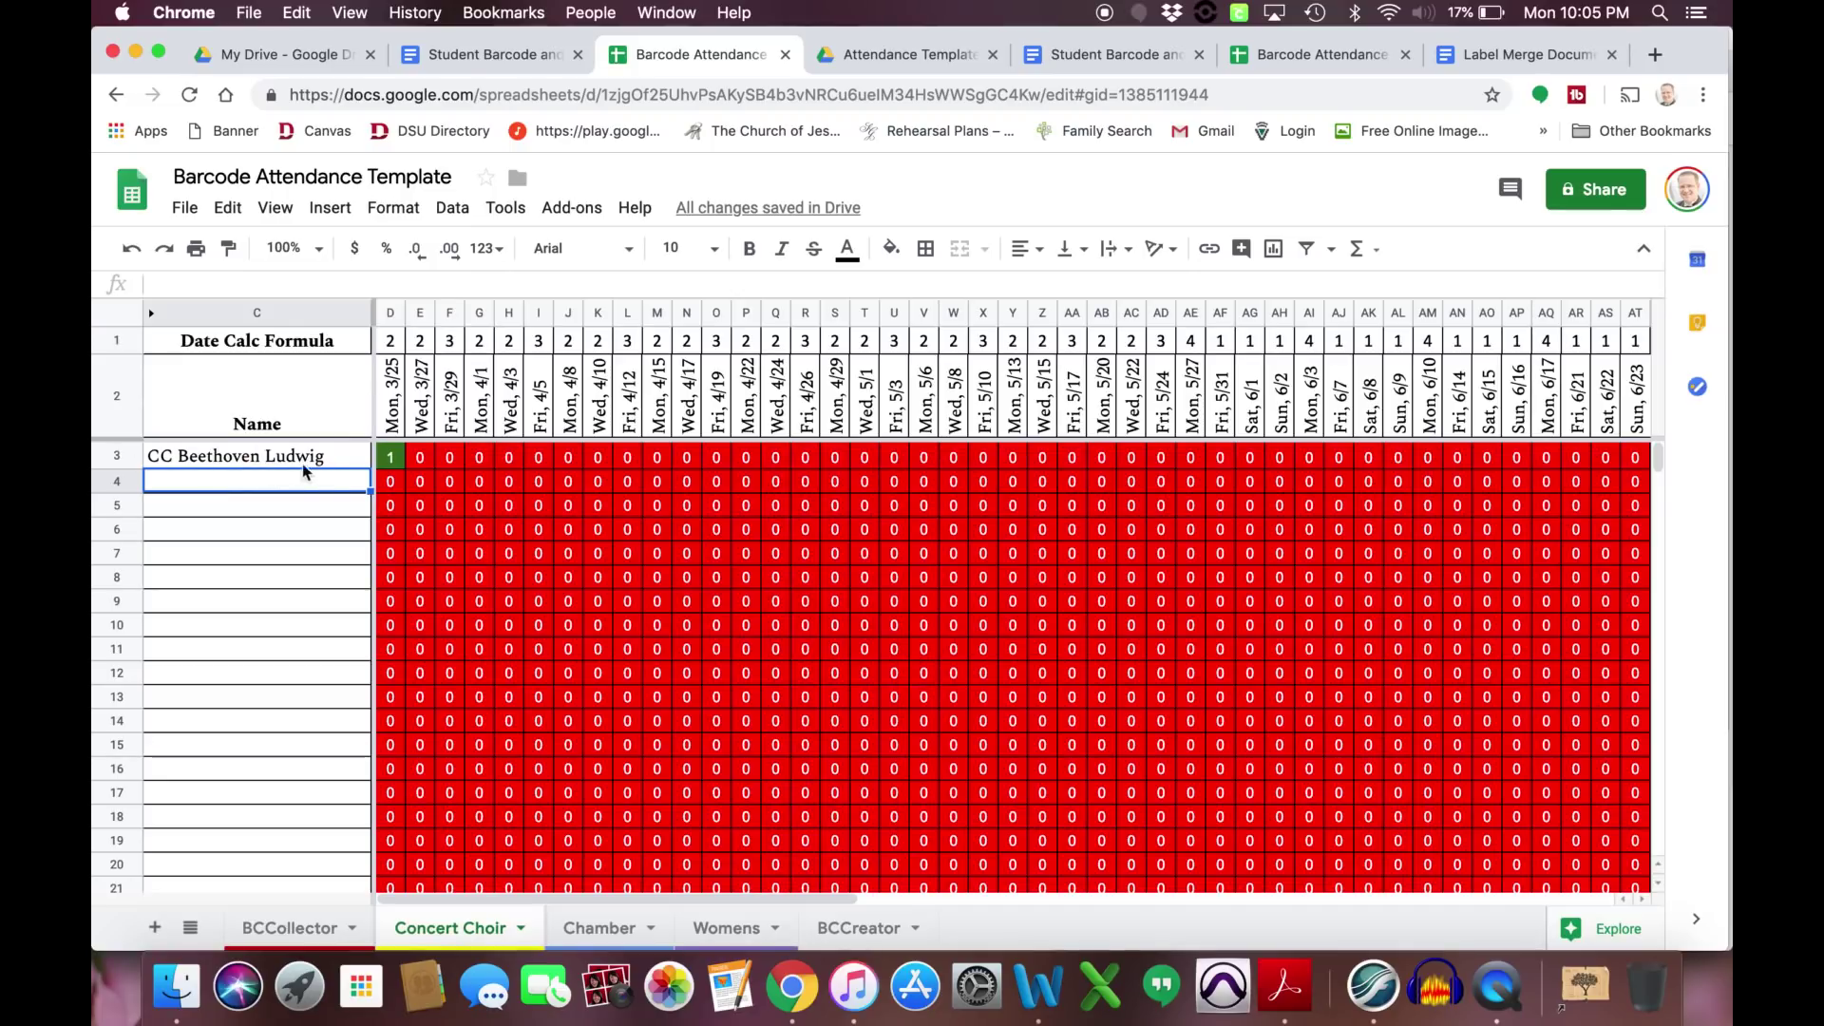
pyautogui.click(285, 927)
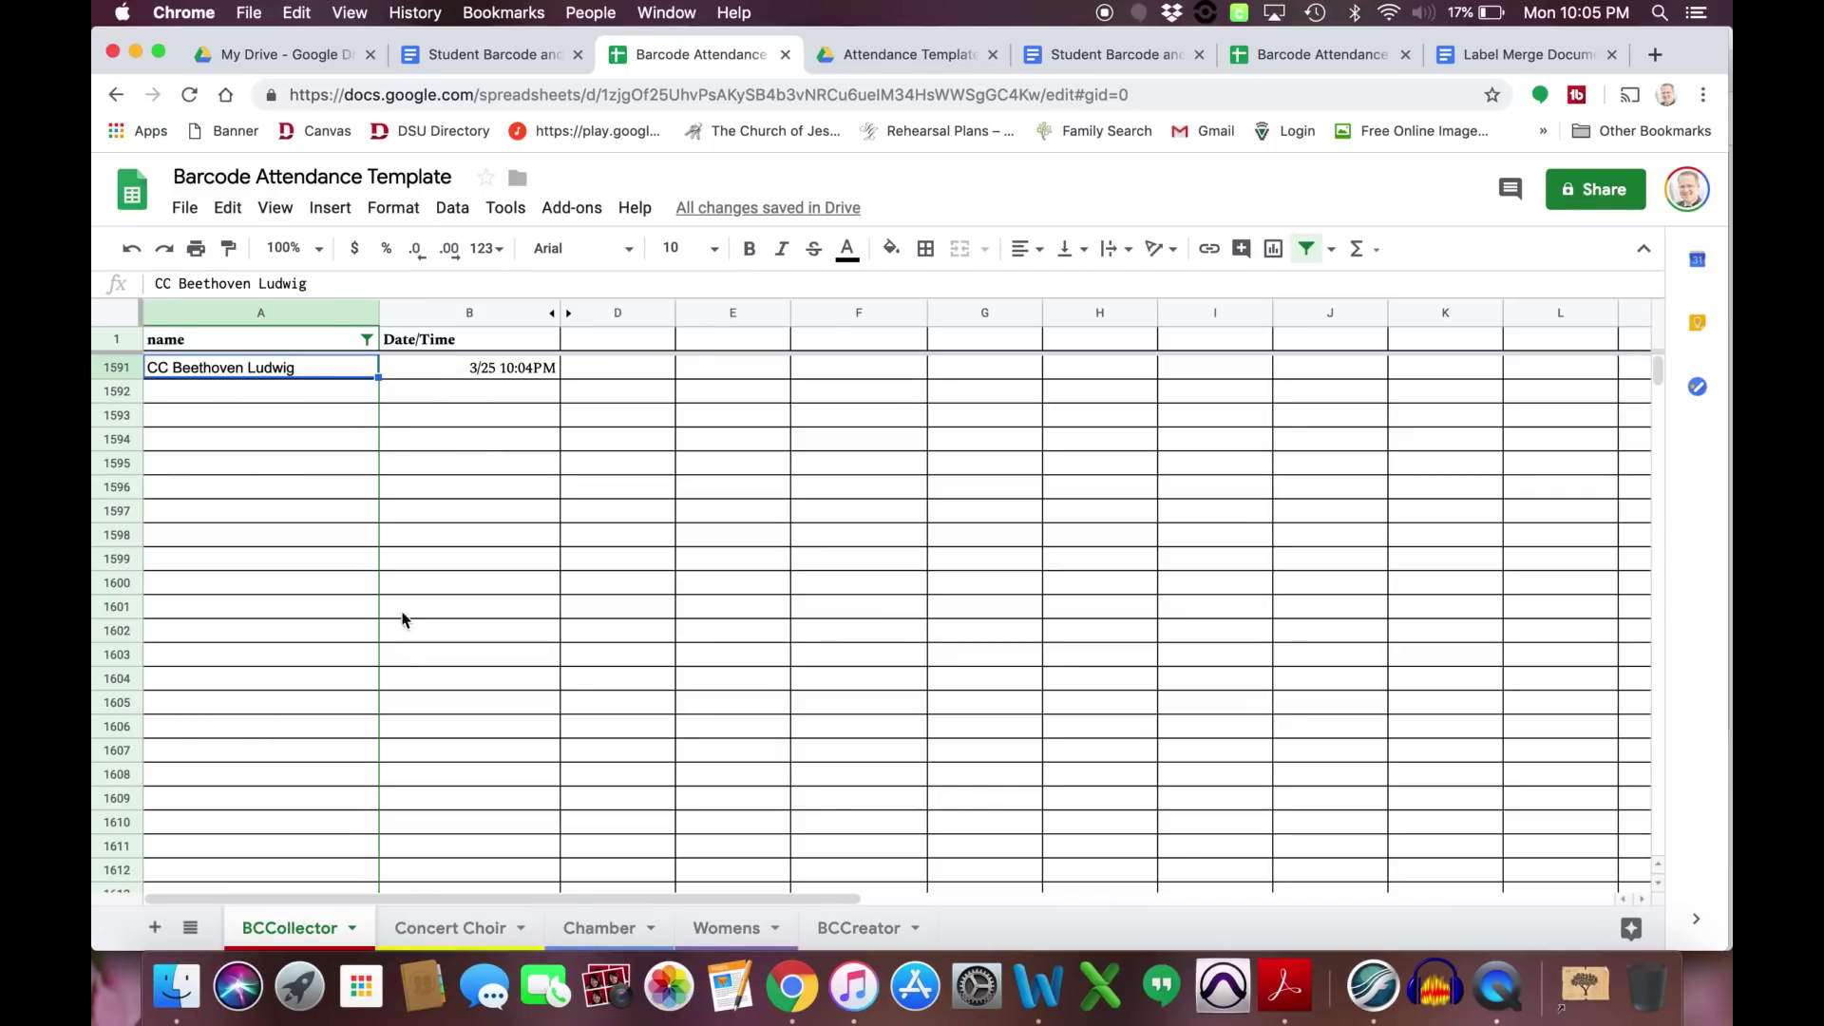
pyautogui.click(423, 936)
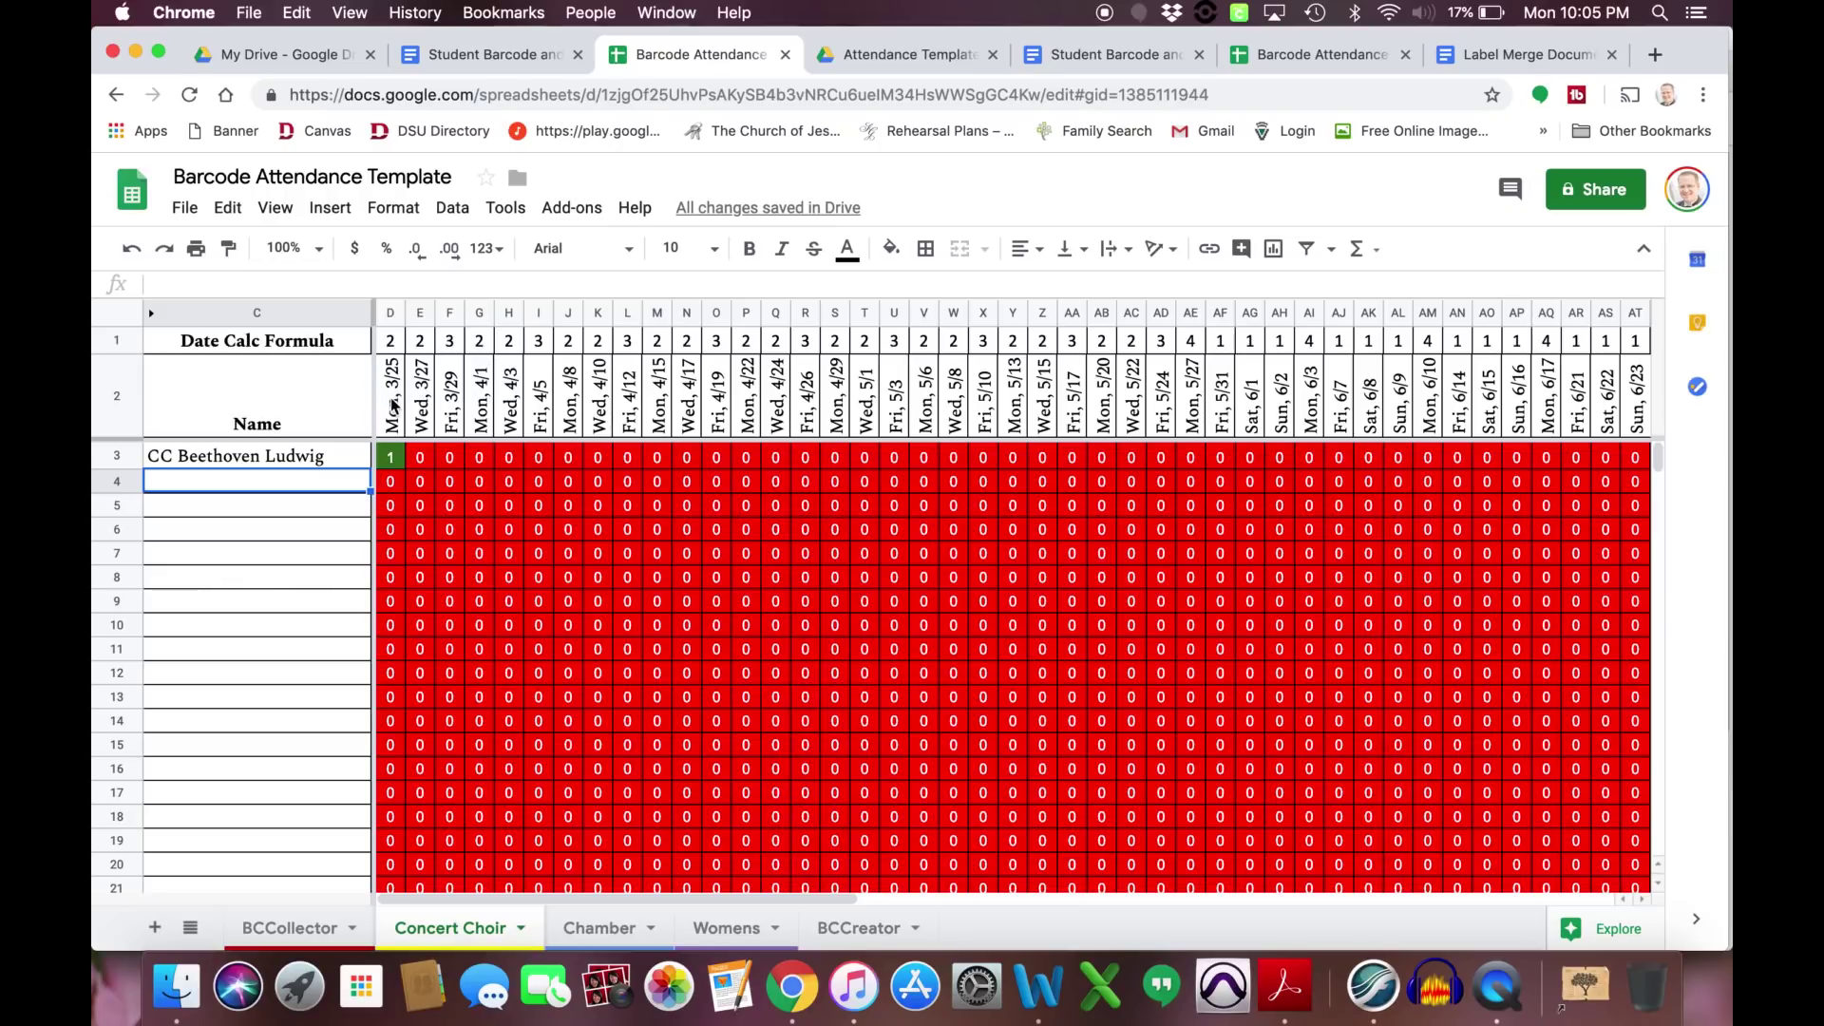
# Enter the day-step values 1, 1, 1, 4 into D1:G1.
pyautogui.click(387, 348)
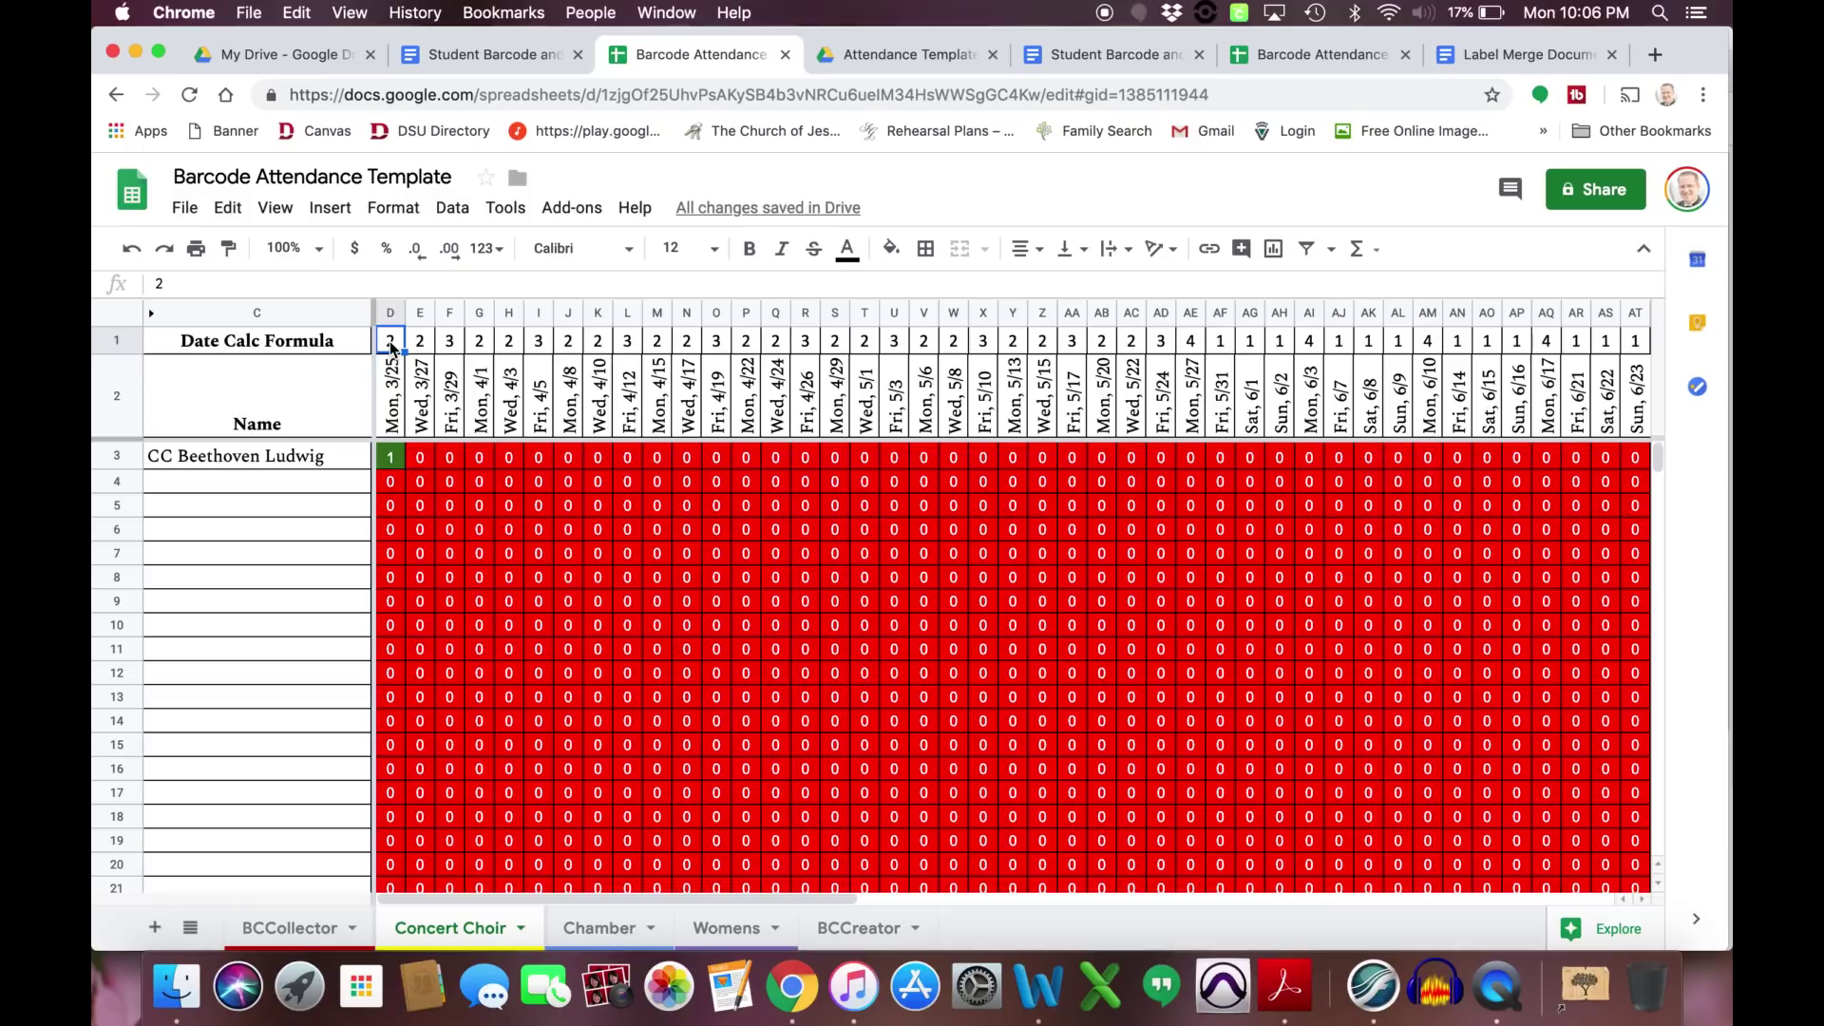
pyautogui.write('1')
pyautogui.press('Tab')
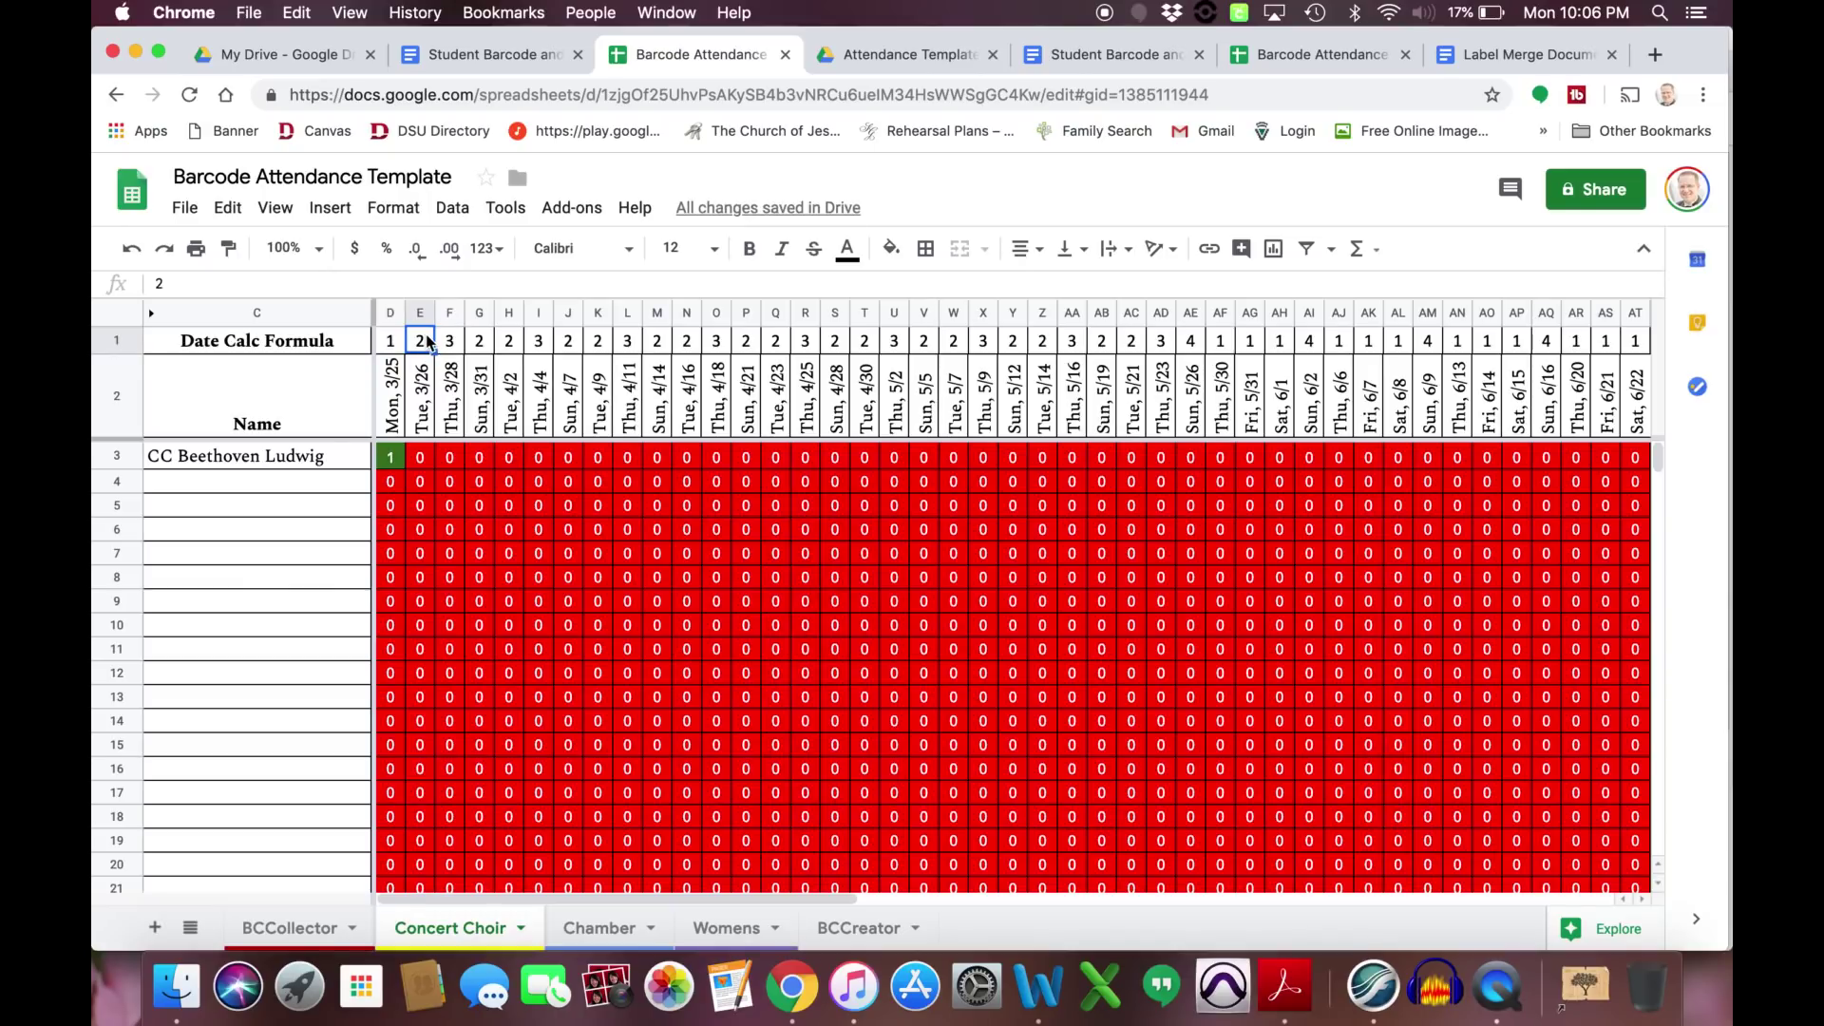
pyautogui.write('1')
pyautogui.press('Tab')
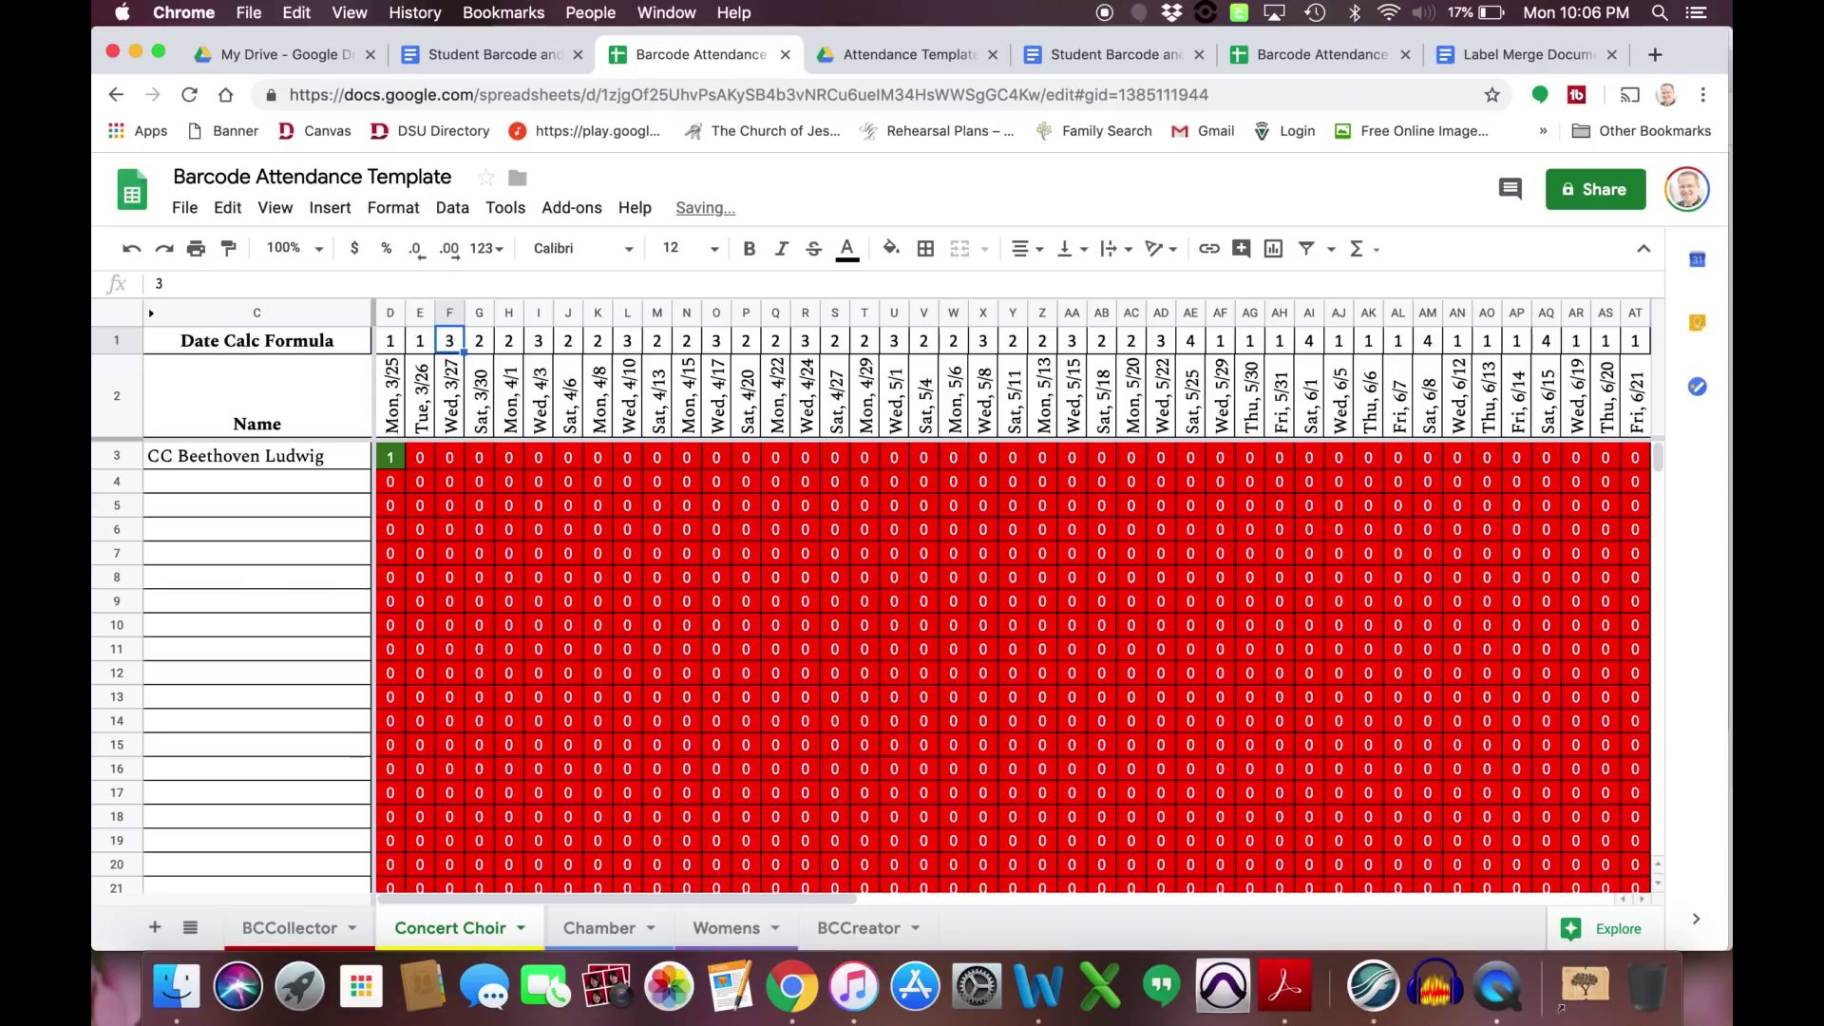
pyautogui.write('1')
pyautogui.press('Tab')
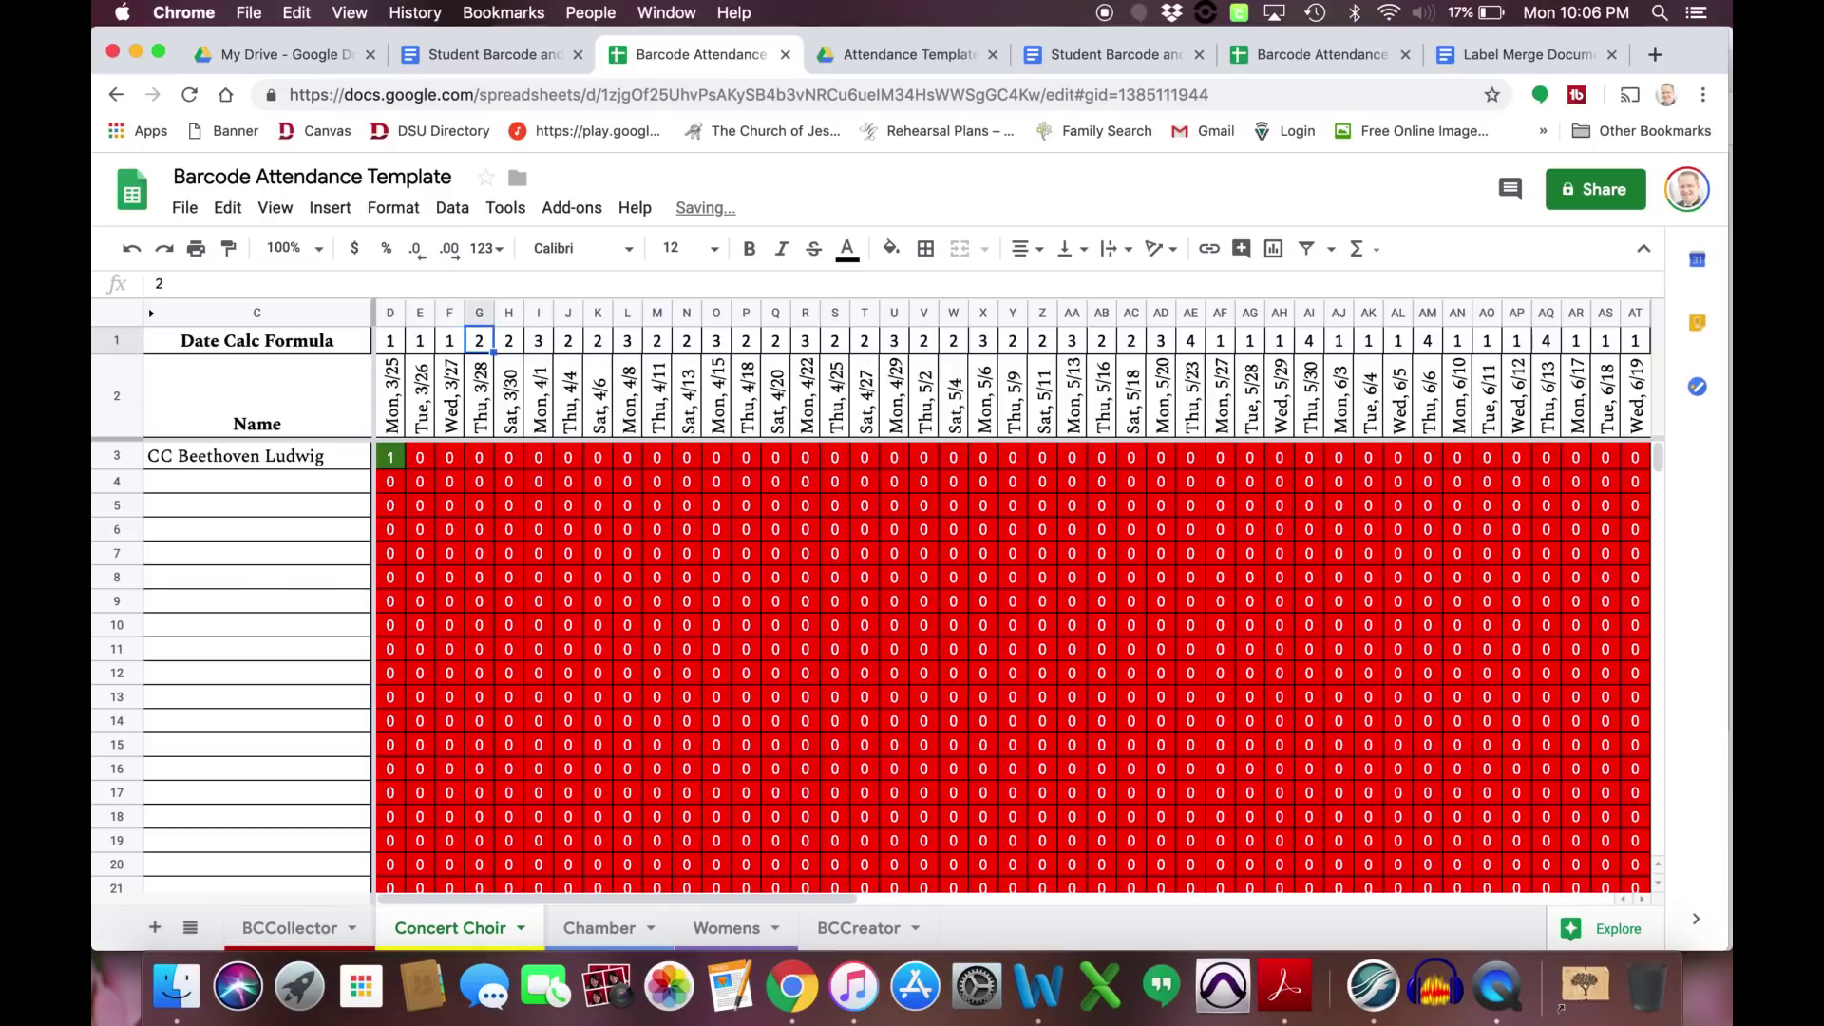
pyautogui.write('4')
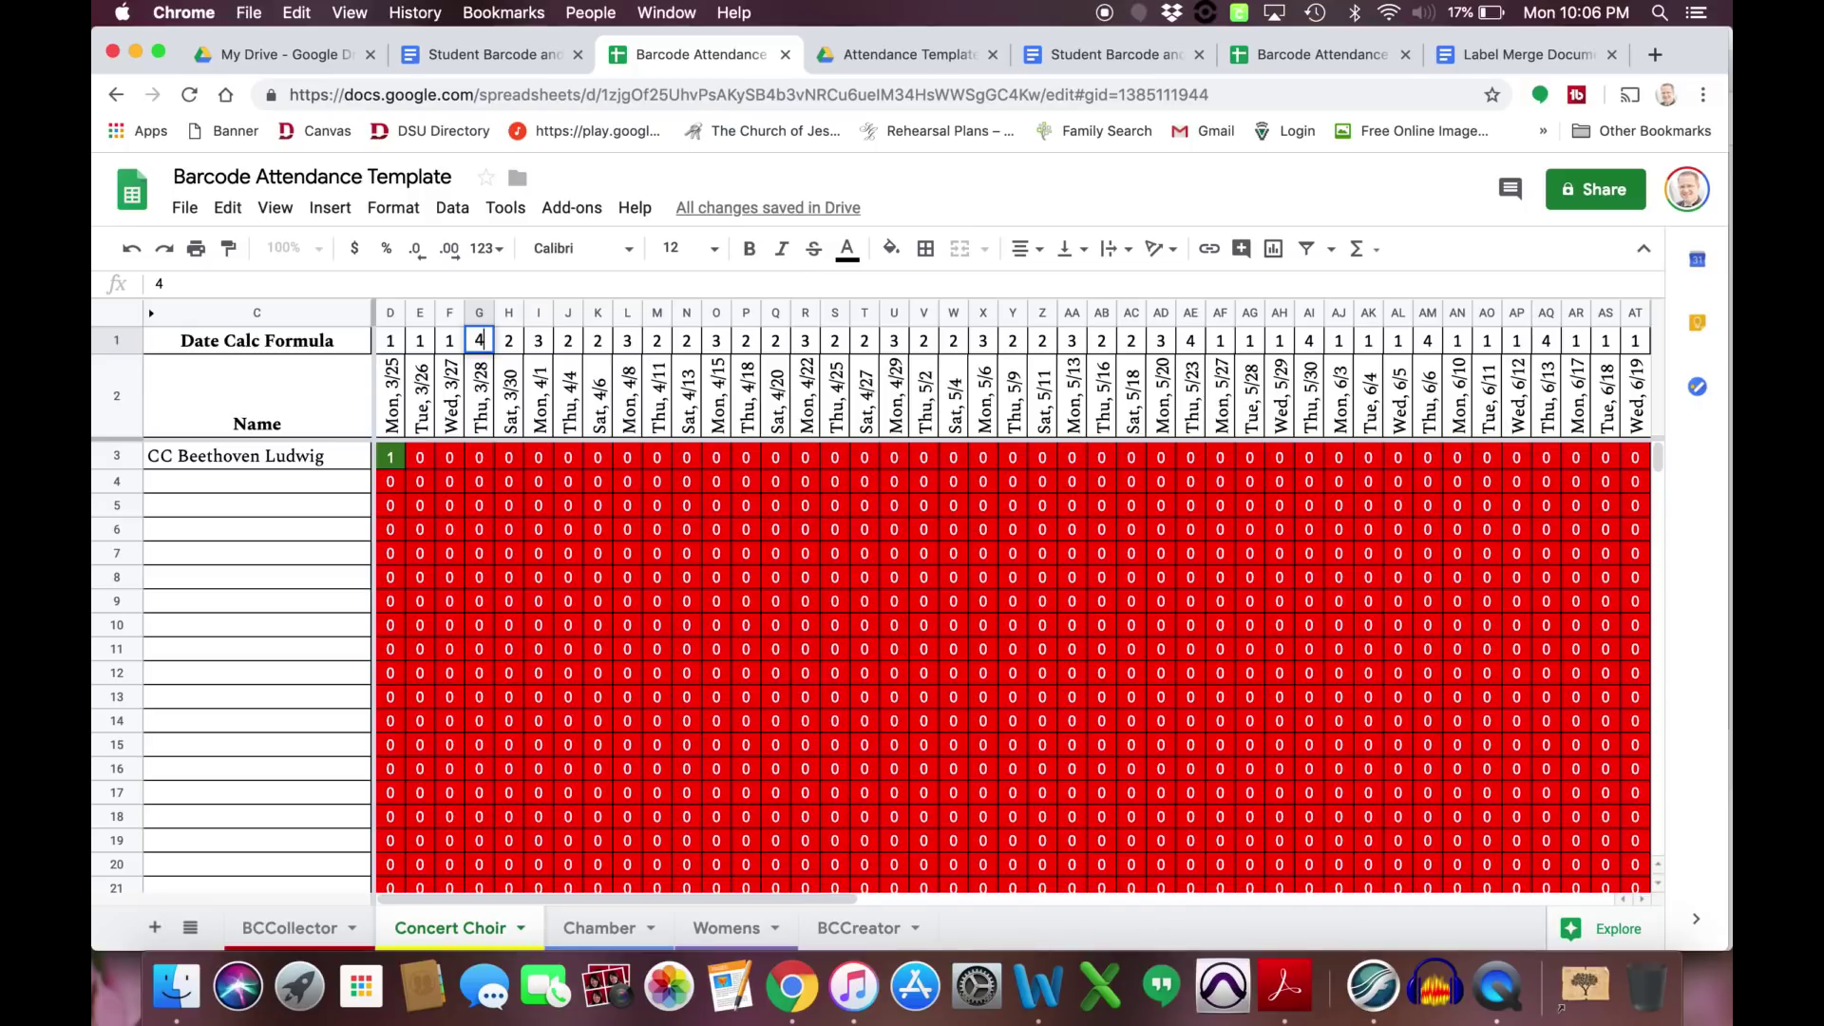
pyautogui.press('Tab')
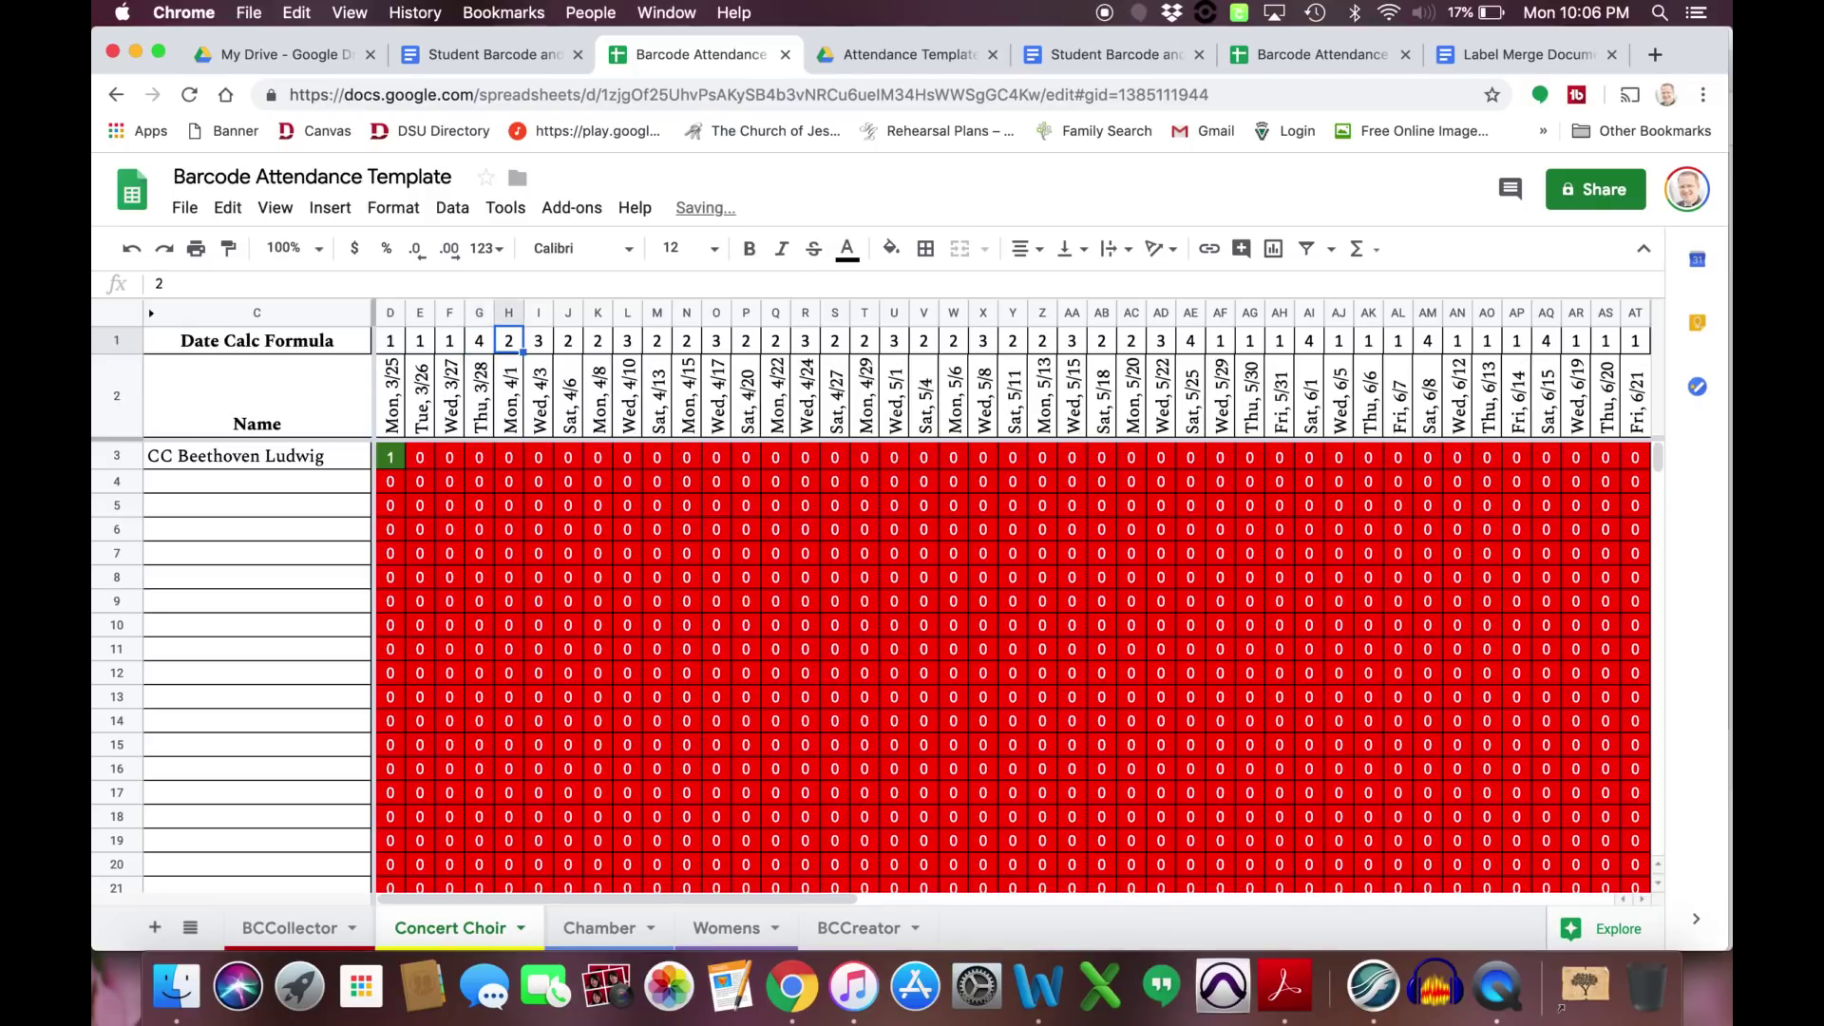
# Repeat the 1, 1, 1, 4 pattern across row 1 from H1 through AM1.
pyautogui.moveTo(391, 341); pyautogui.dragTo(480, 348)
pyautogui.hotkey('ctrl', 'c')
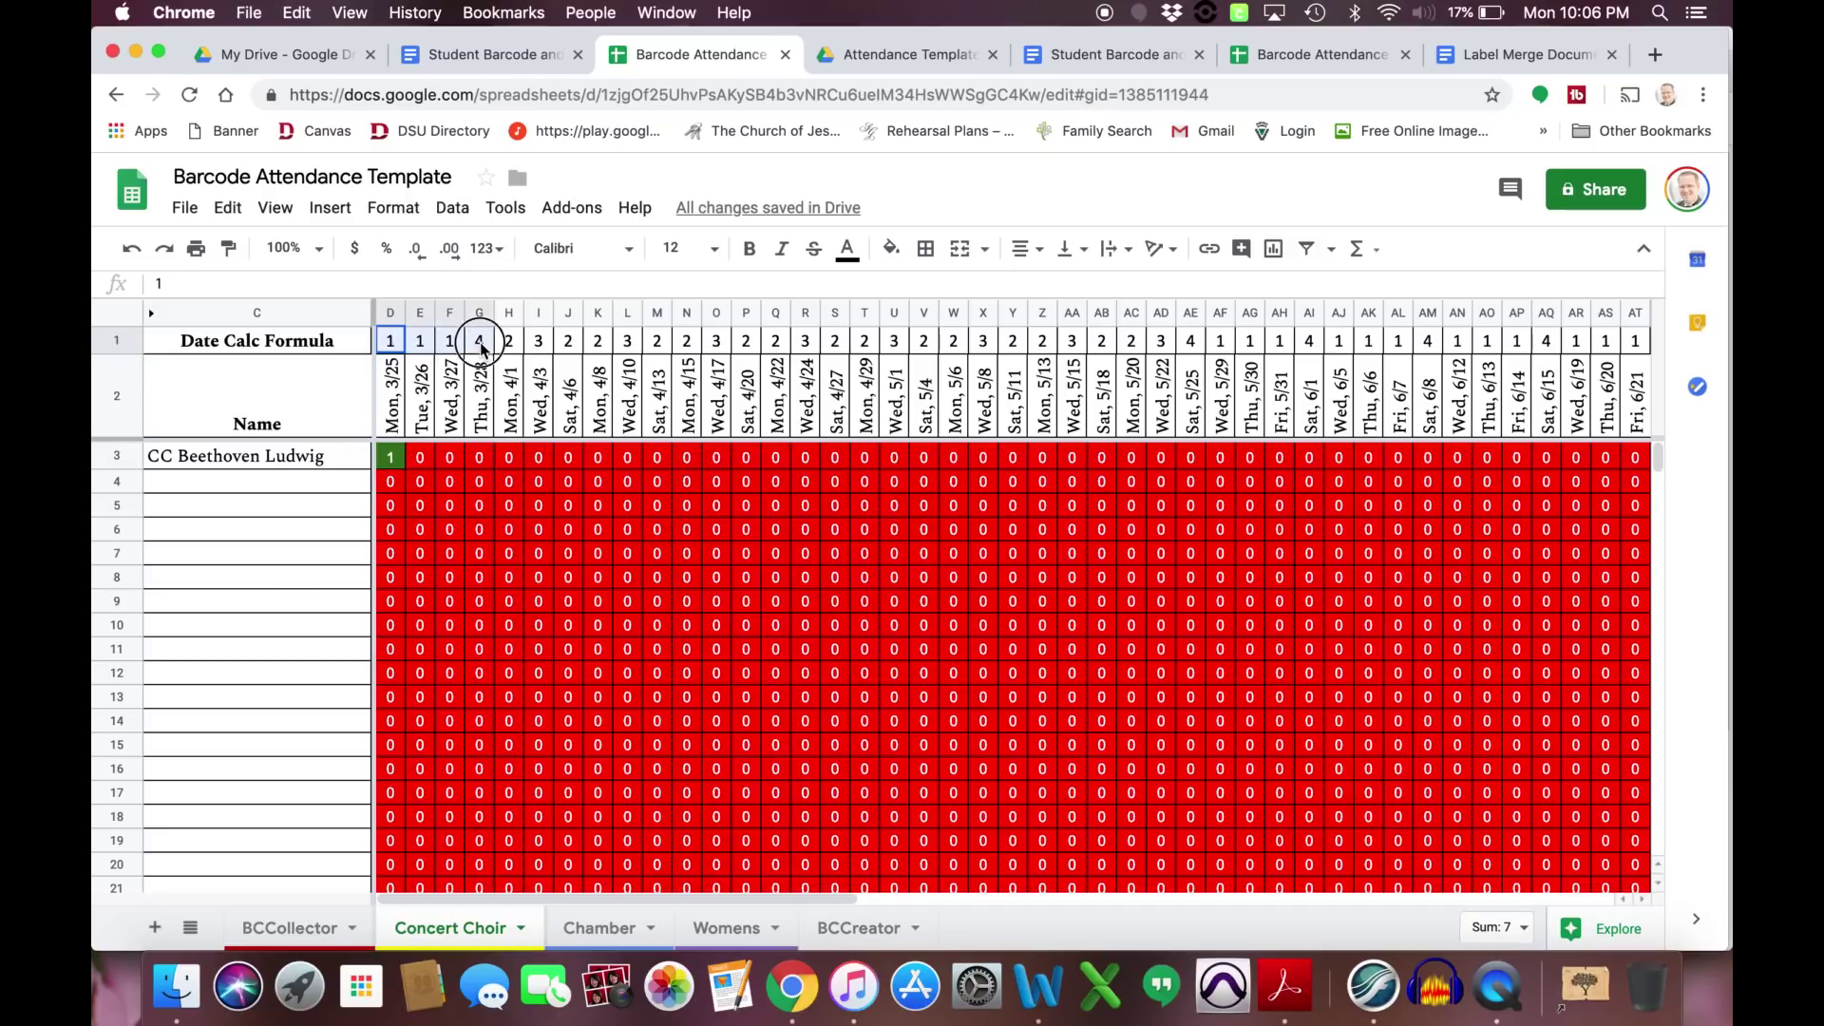
pyautogui.click(509, 342)
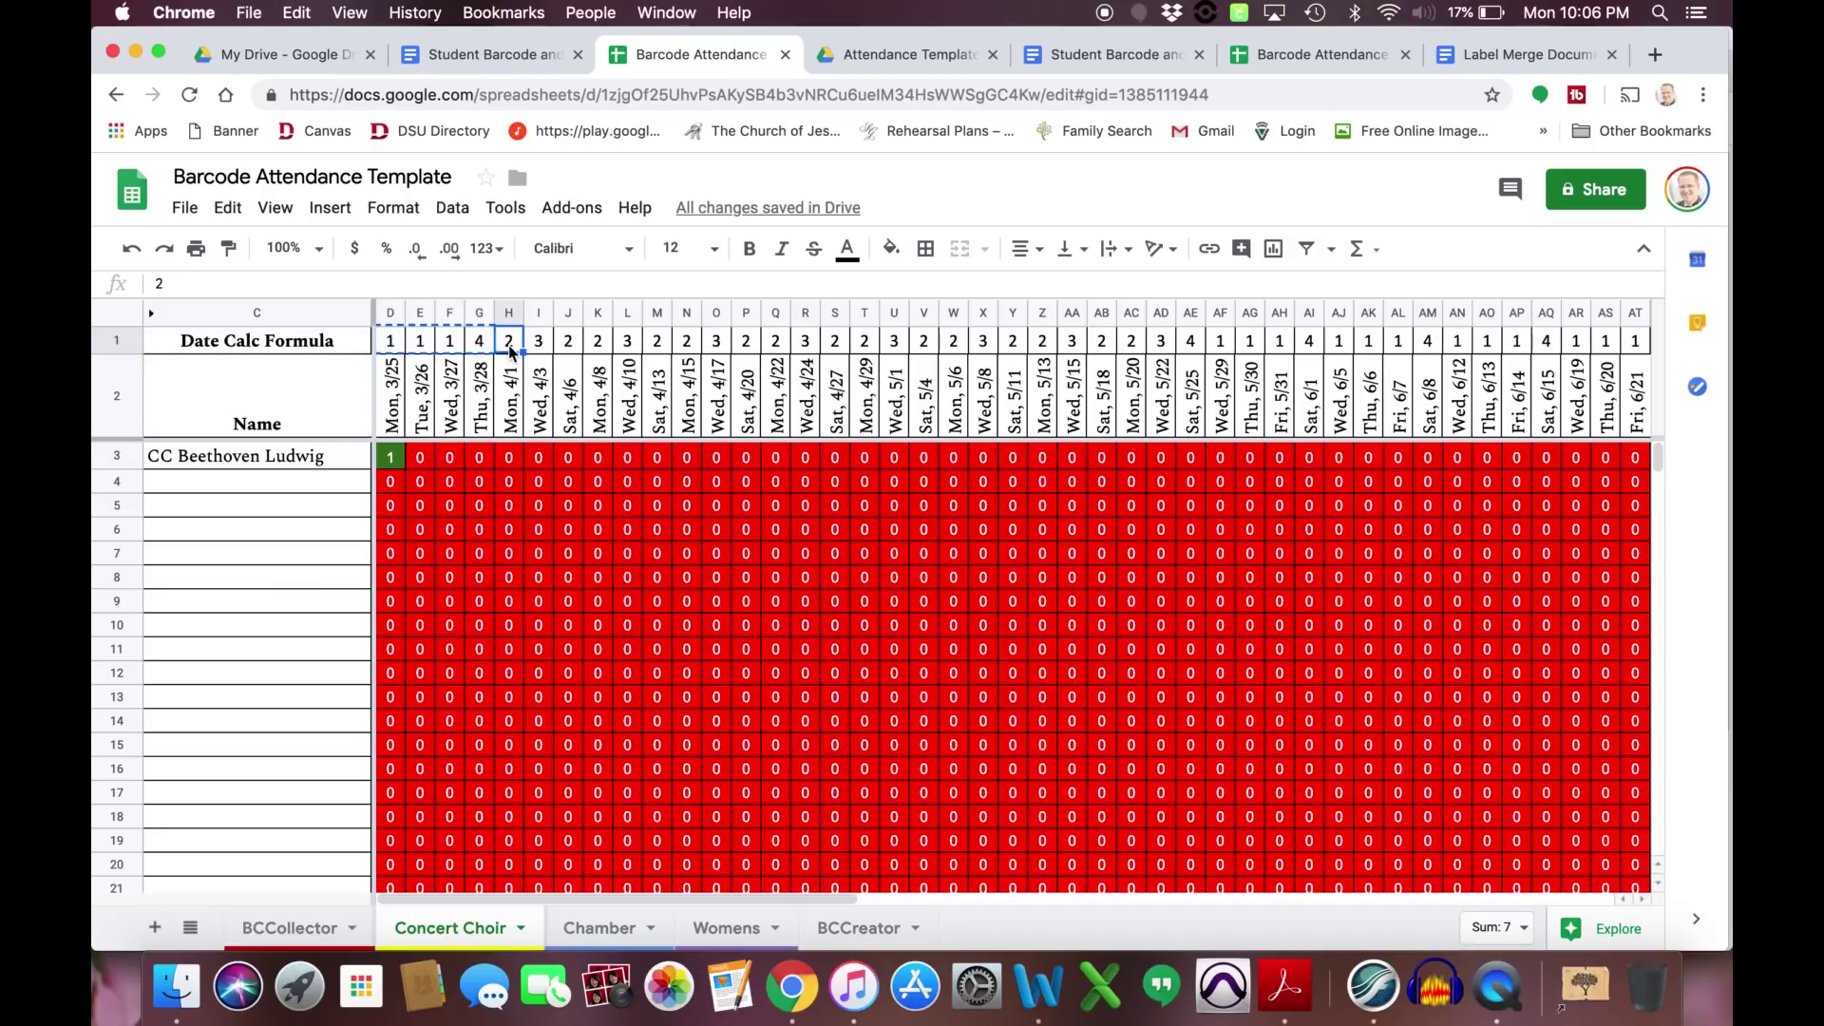
pyautogui.hotkey('ctrl', 'v')
pyautogui.click(627, 342)
pyautogui.hotkey('ctrl', 'v')
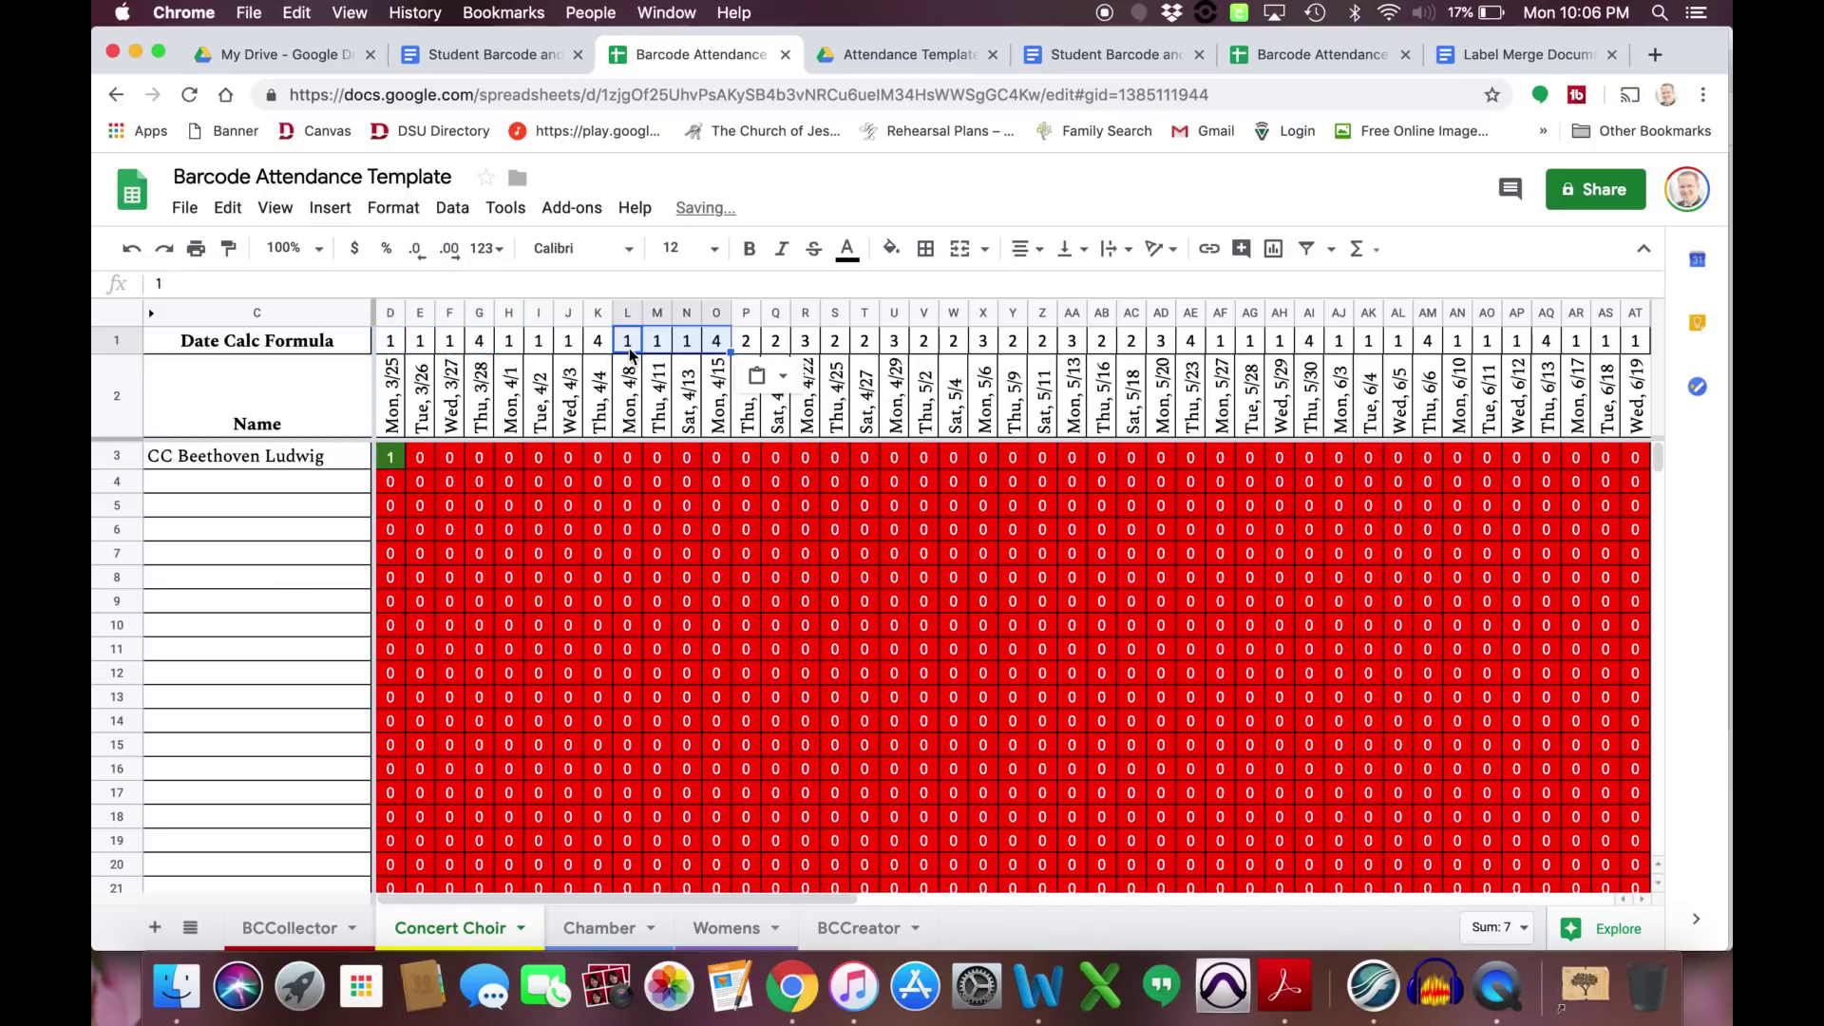
pyautogui.click(746, 342)
pyautogui.hotkey('ctrl', 'v')
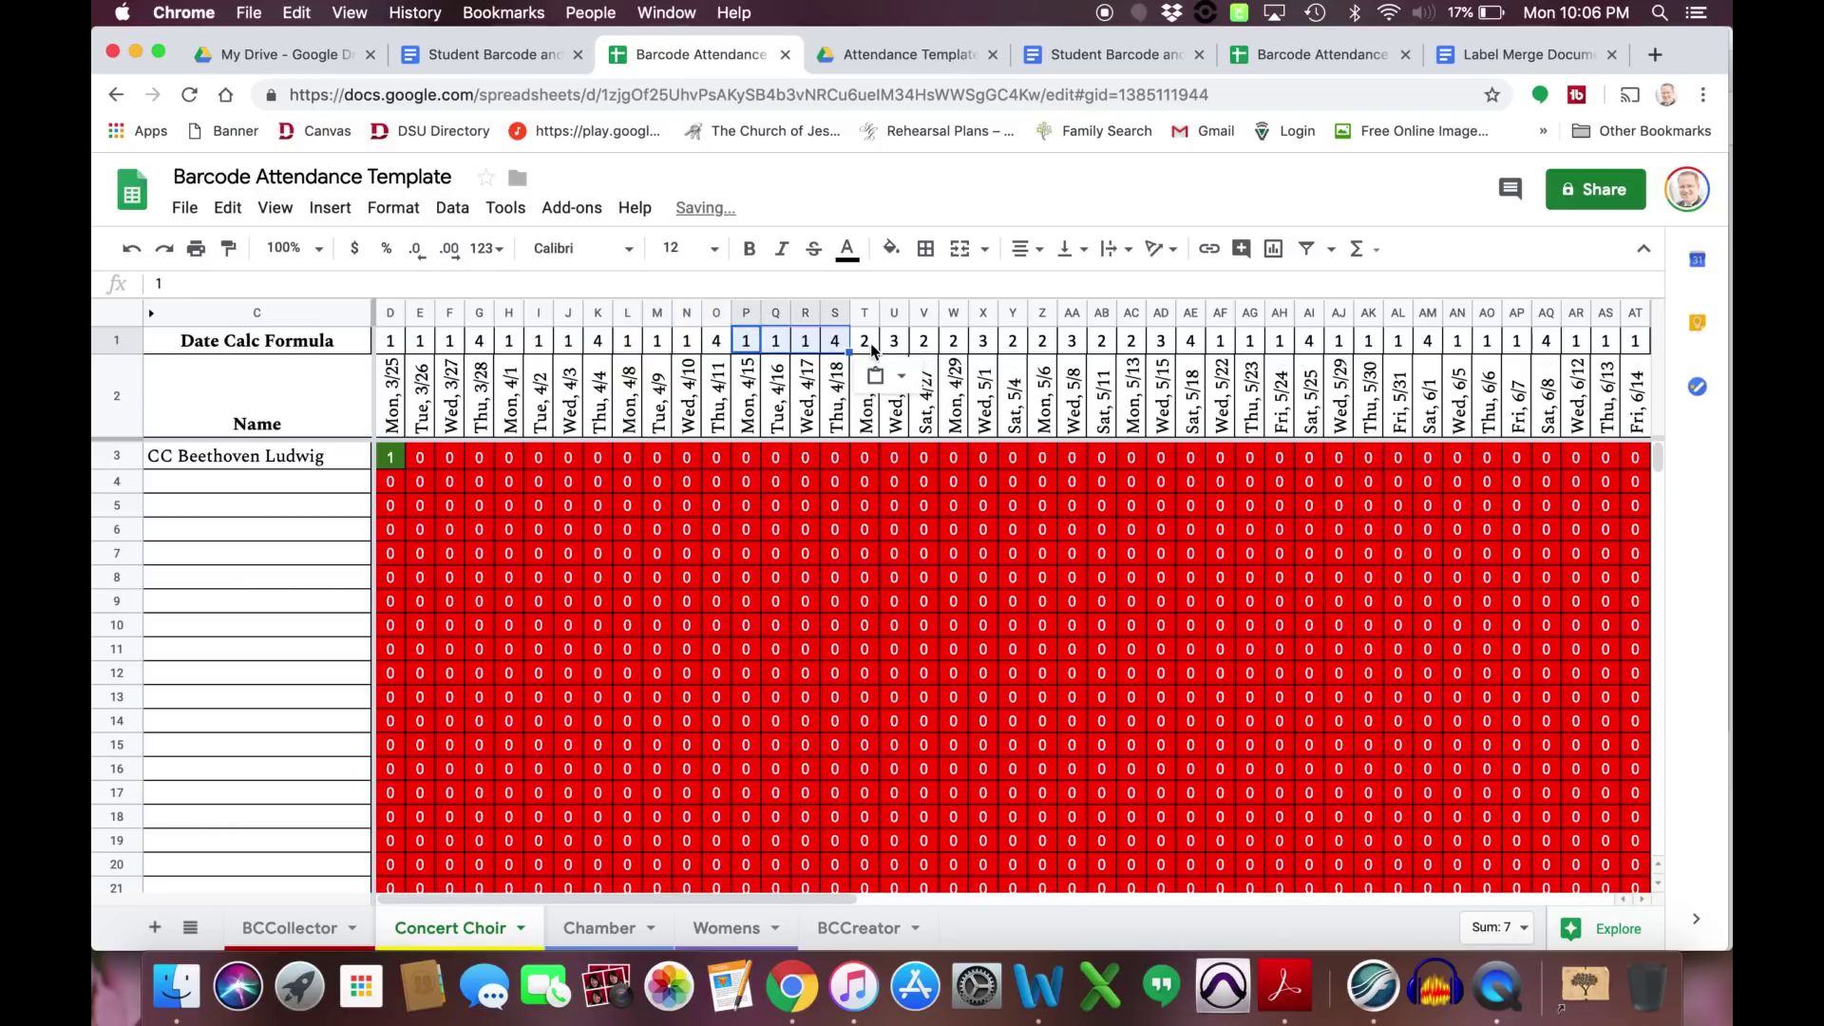
pyautogui.click(865, 342)
pyautogui.hotkey('ctrl', 'v')
pyautogui.click(983, 342)
pyautogui.hotkey('ctrl', 'v')
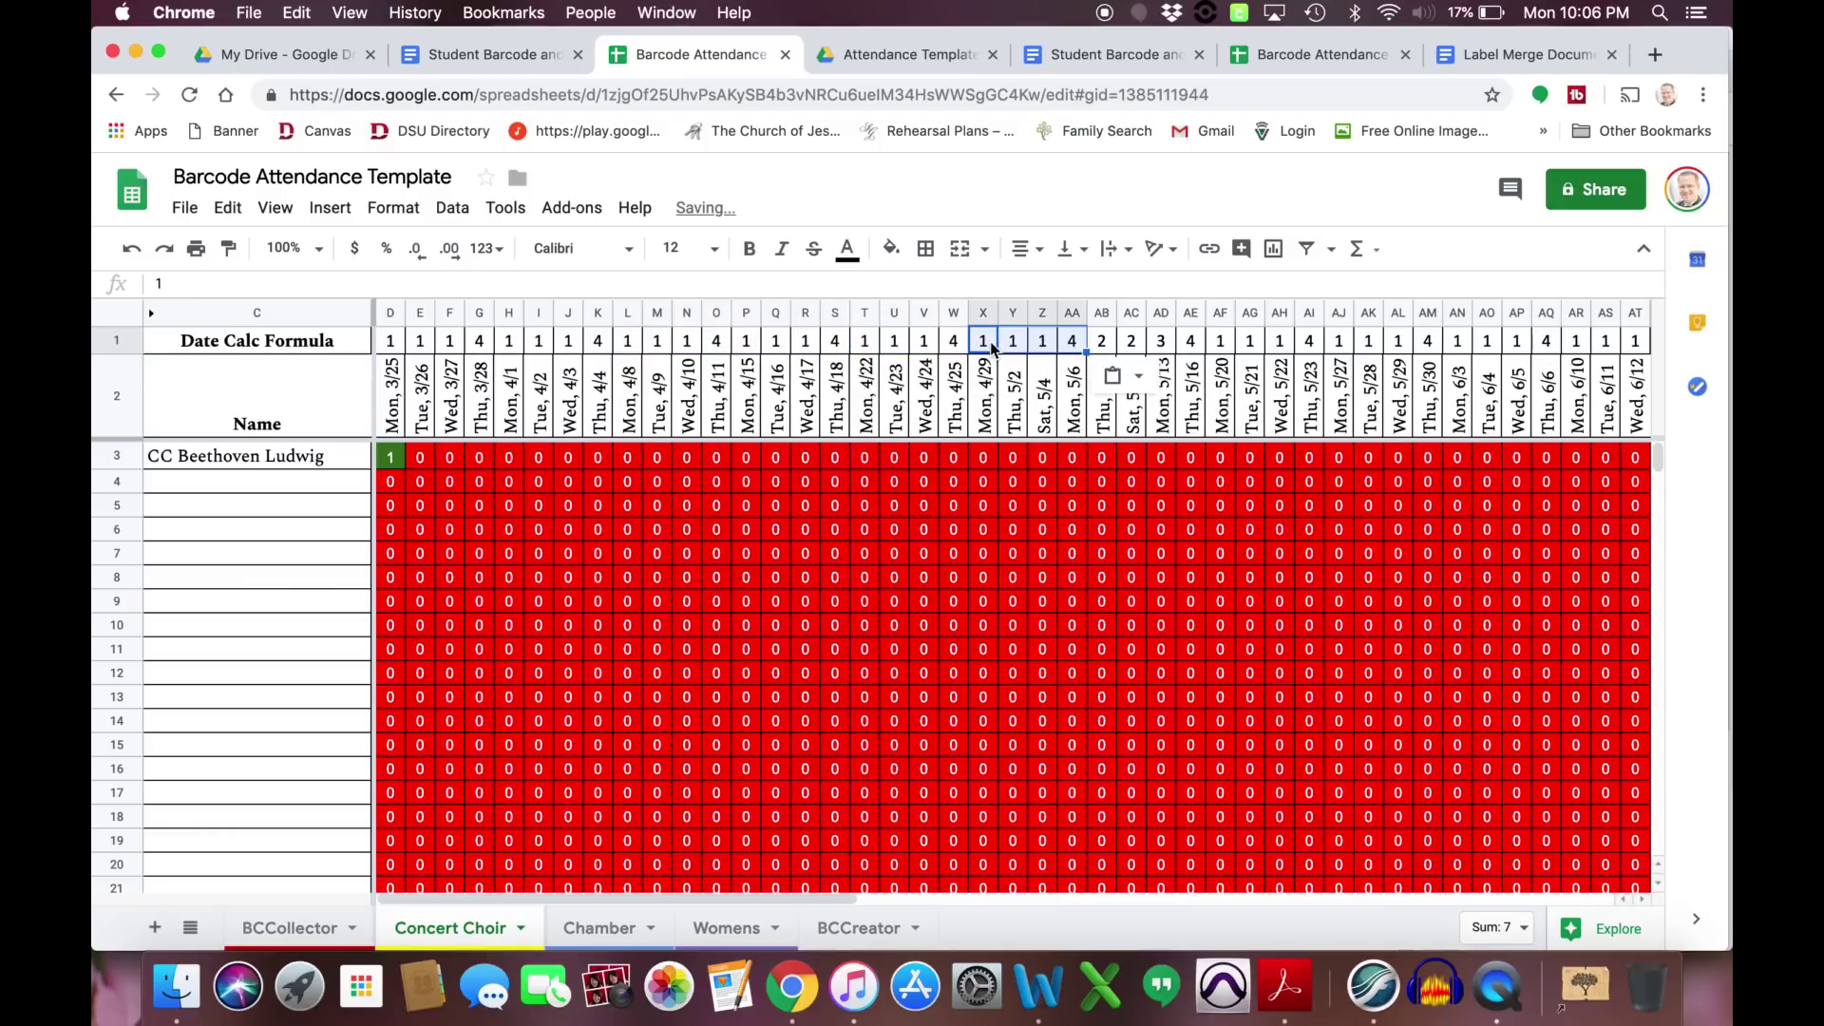
pyautogui.click(1109, 348)
pyautogui.hotkey('ctrl', 'v')
pyautogui.click(1217, 344)
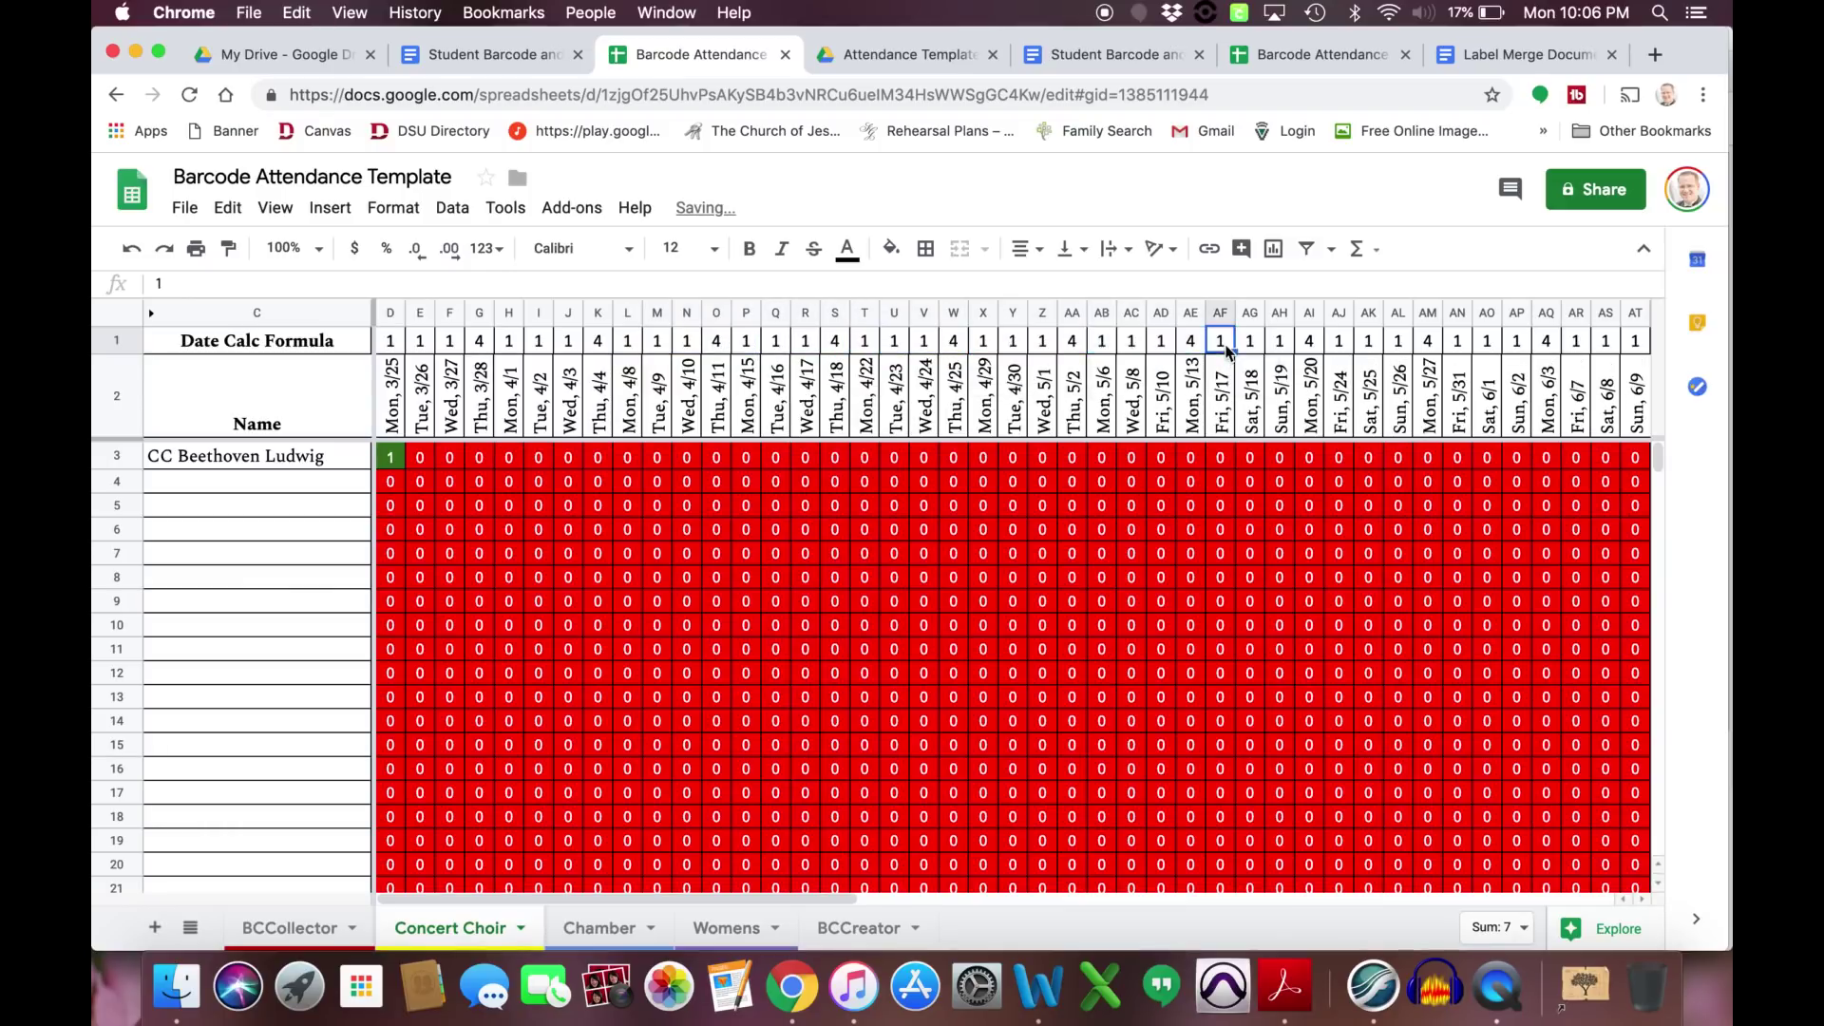
pyautogui.hotkey('ctrl', 'v')
pyautogui.click(1342, 343)
pyautogui.hotkey('ctrl', 'v')
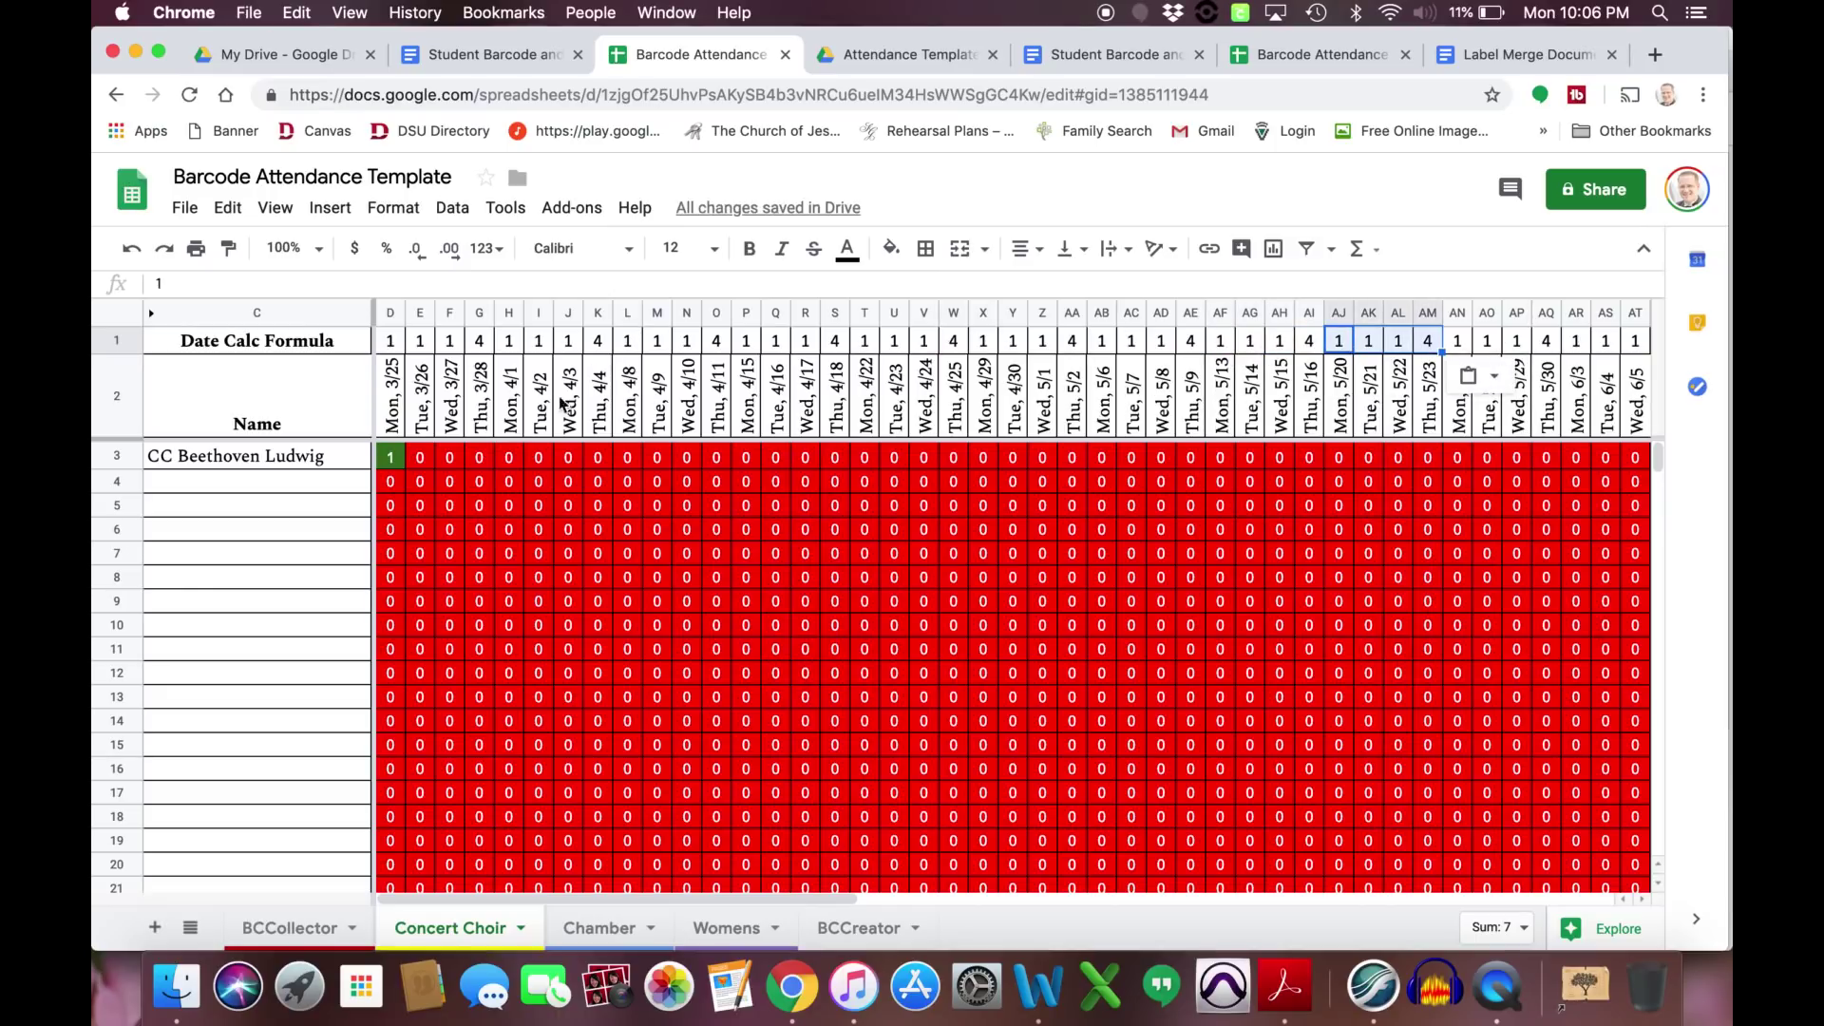
pyautogui.hscroll(10, 695, 406)
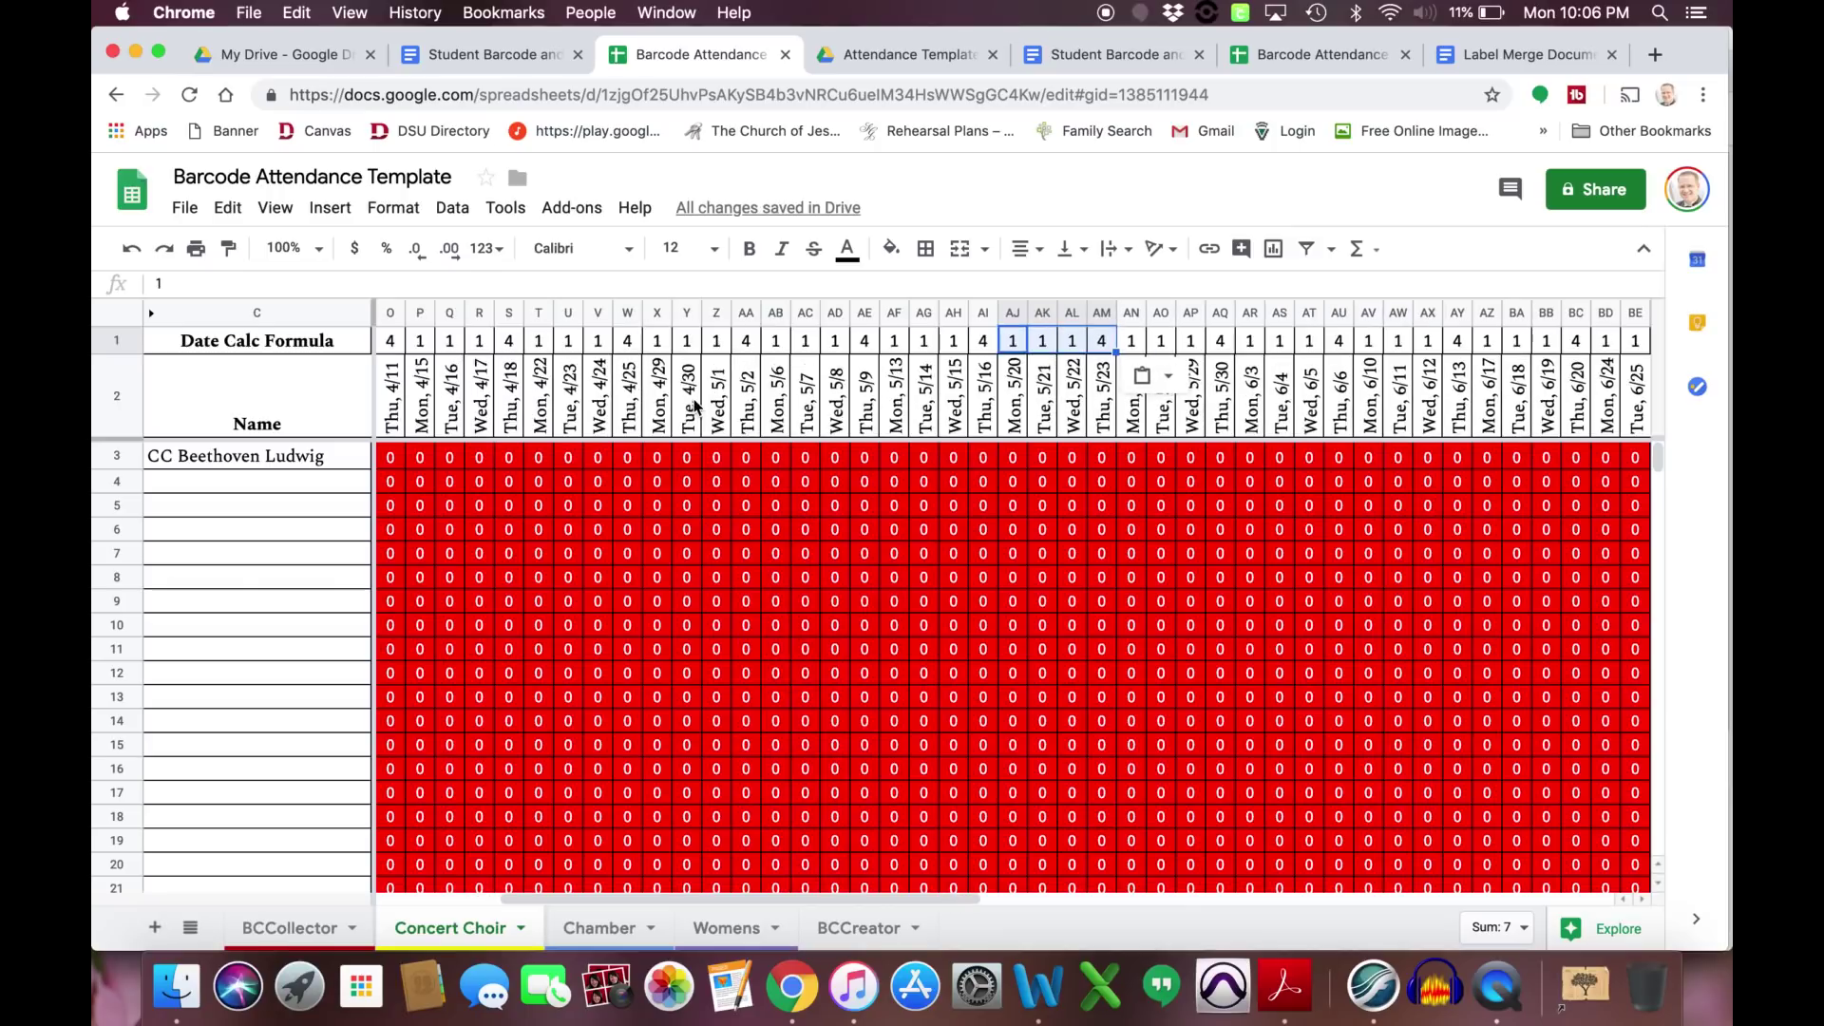
# Mark the test student excused with 'e' in K3 for Thu 4/4.
pyautogui.hscroll(3, 694, 407)
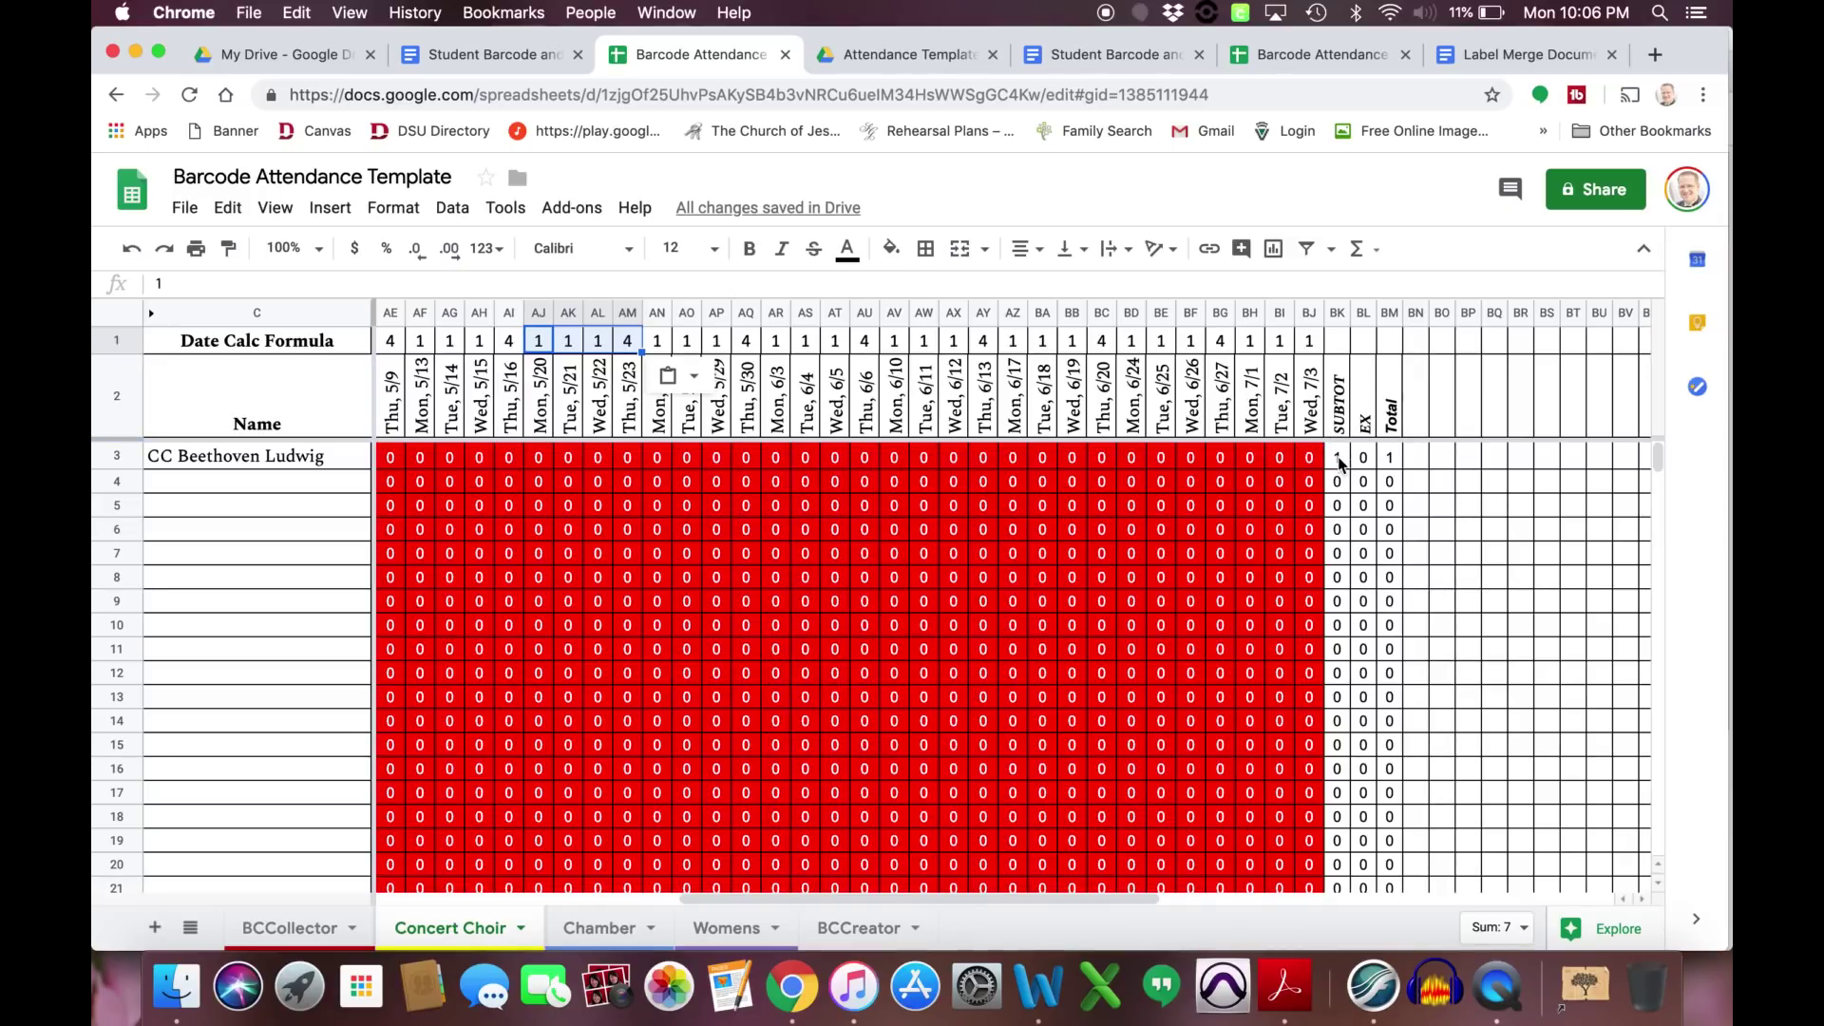
pyautogui.hscroll(-10, 864, 487)
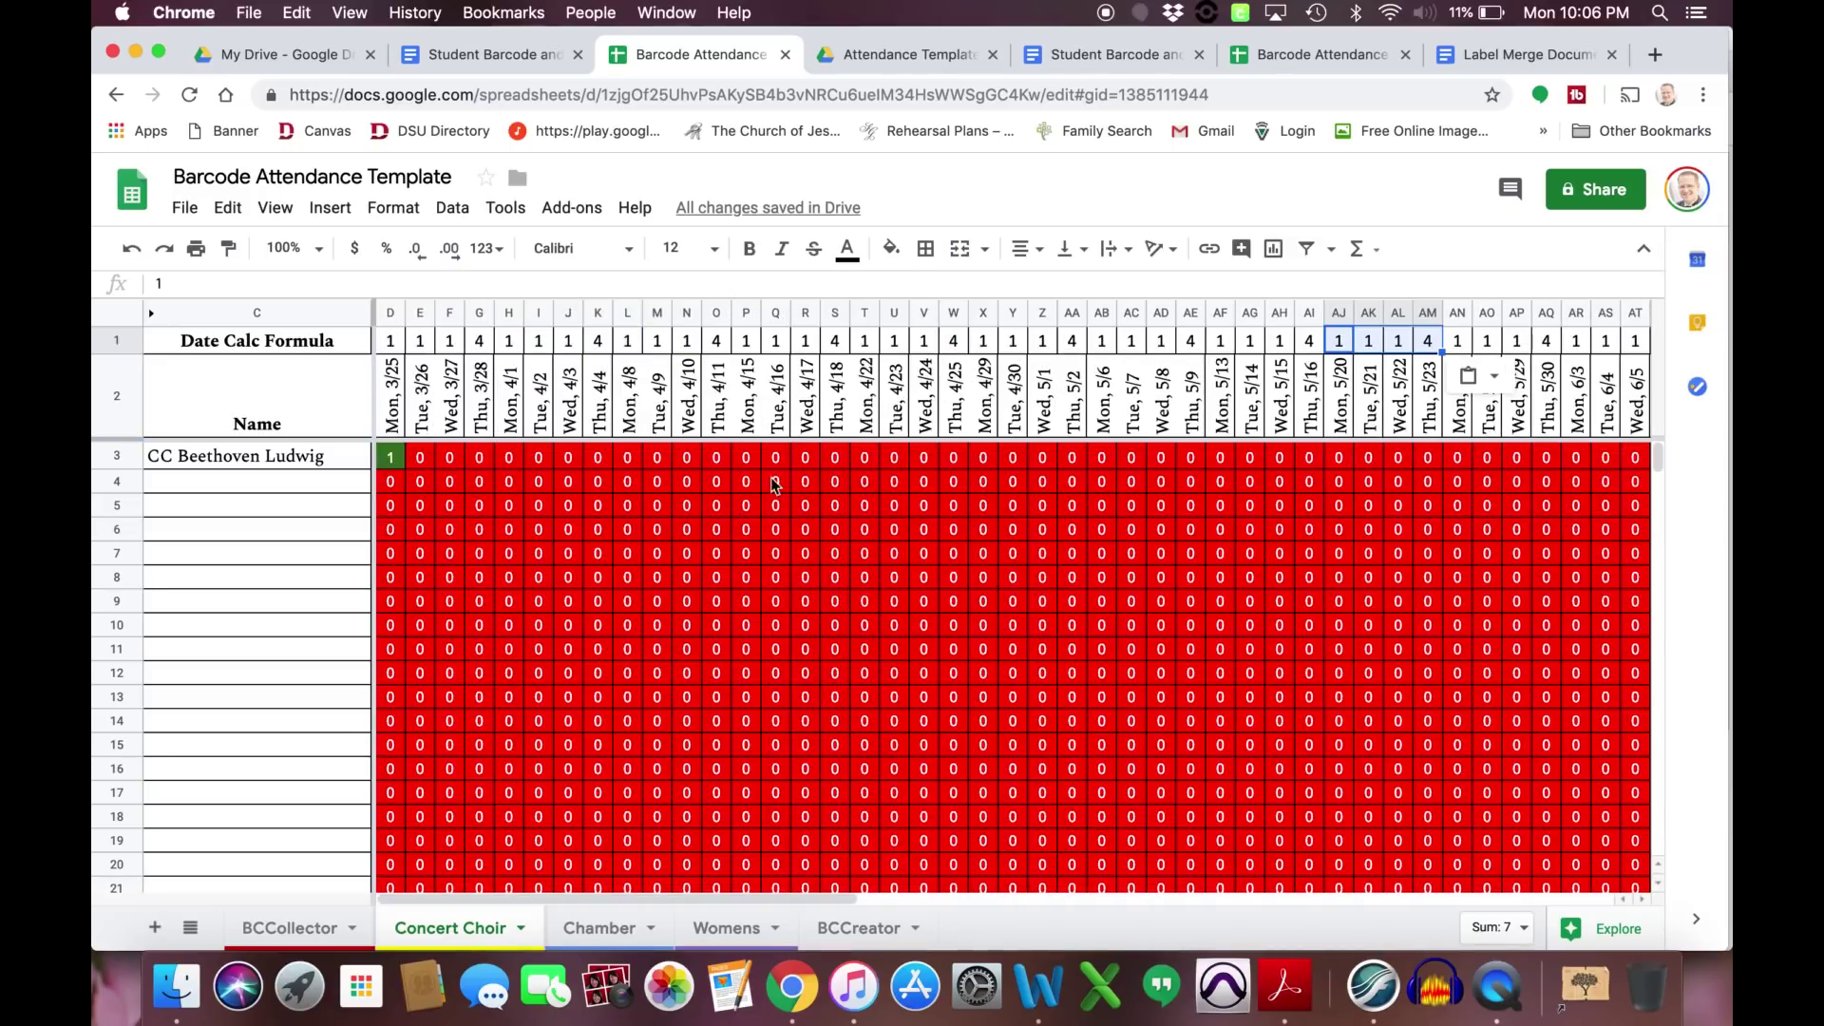
pyautogui.click(599, 456)
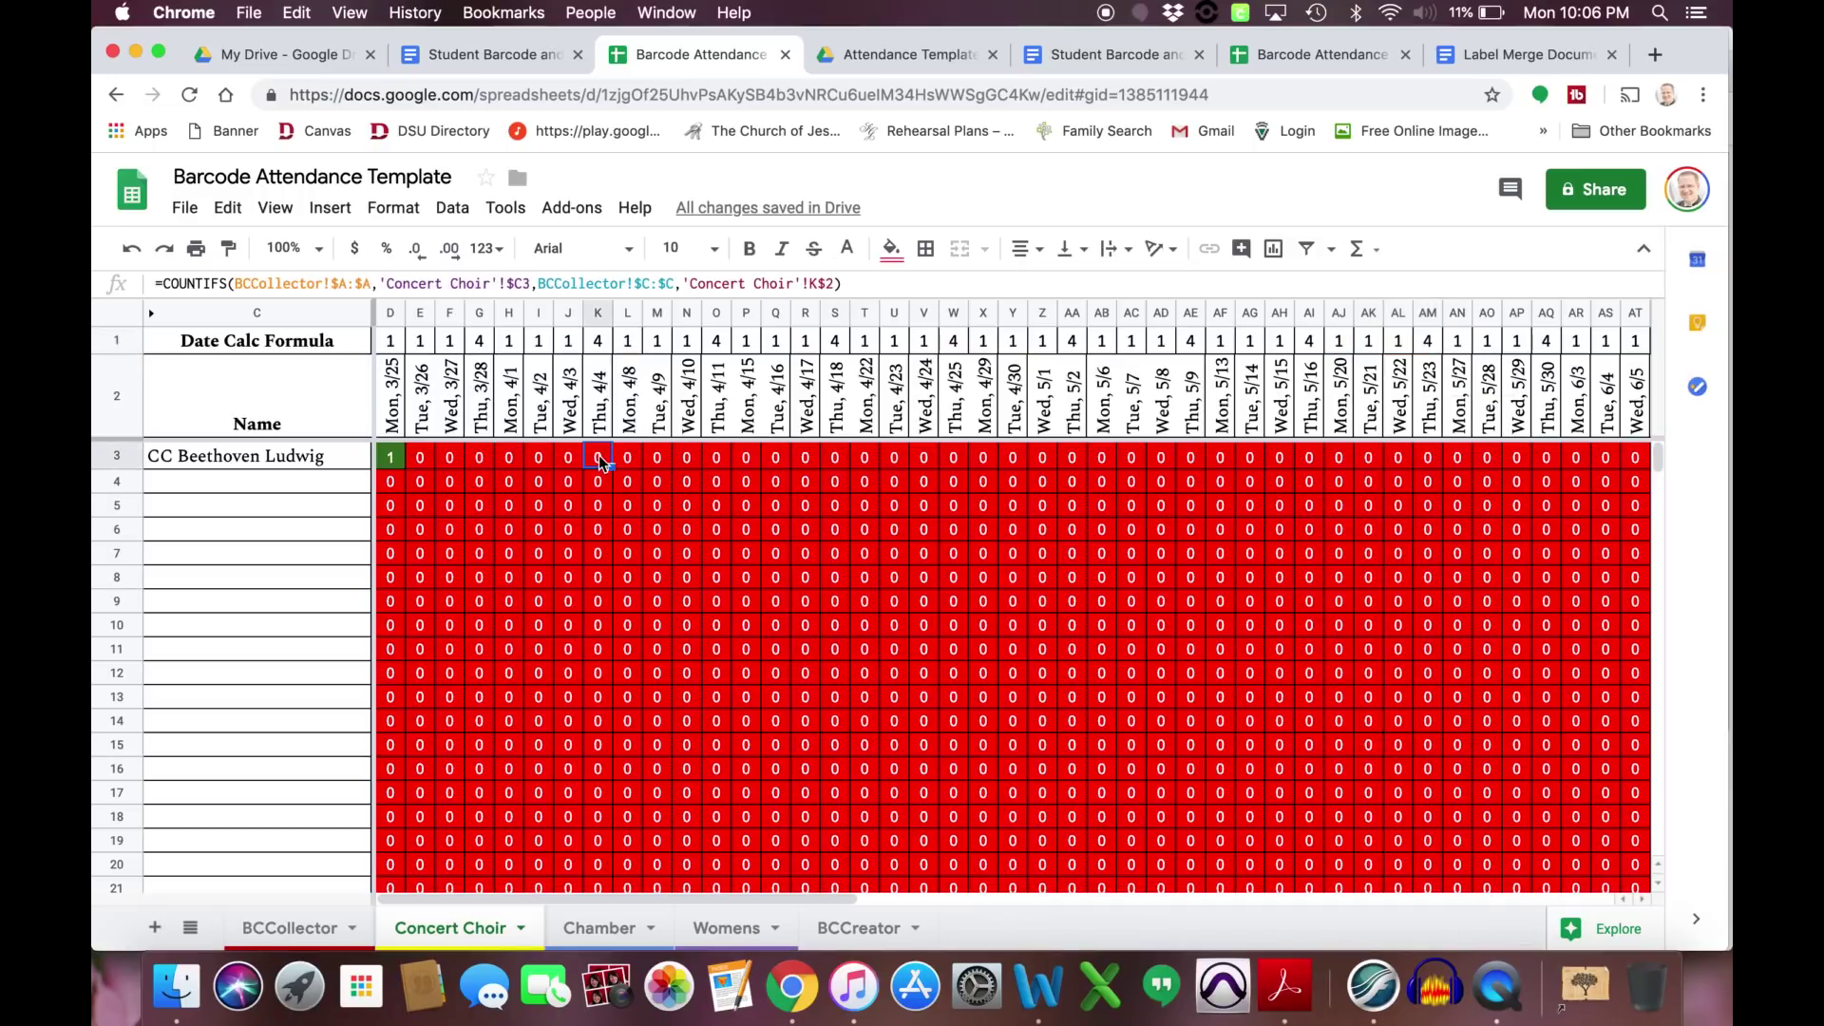
pyautogui.write('e')
pyautogui.press('Tab')
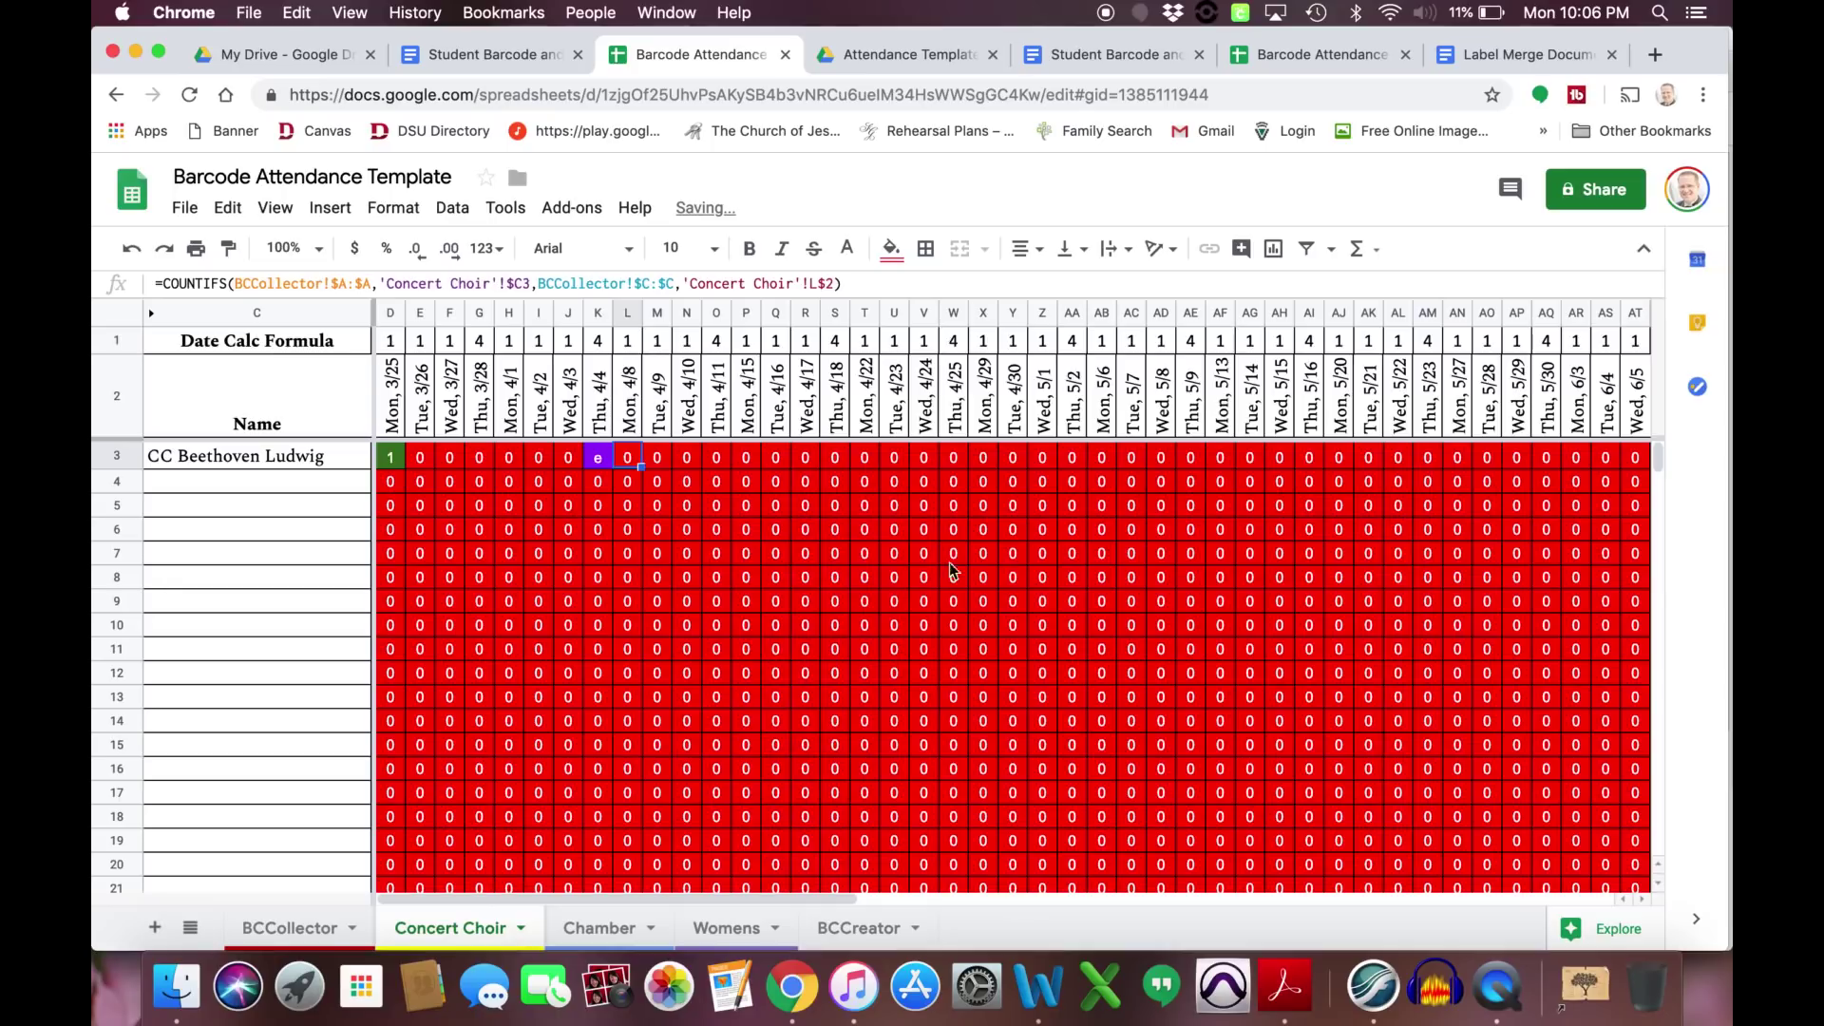
# Review the SUBTOT, EX and Total columns, then go to the Womens sheet.
pyautogui.hscroll(10, 990, 570)
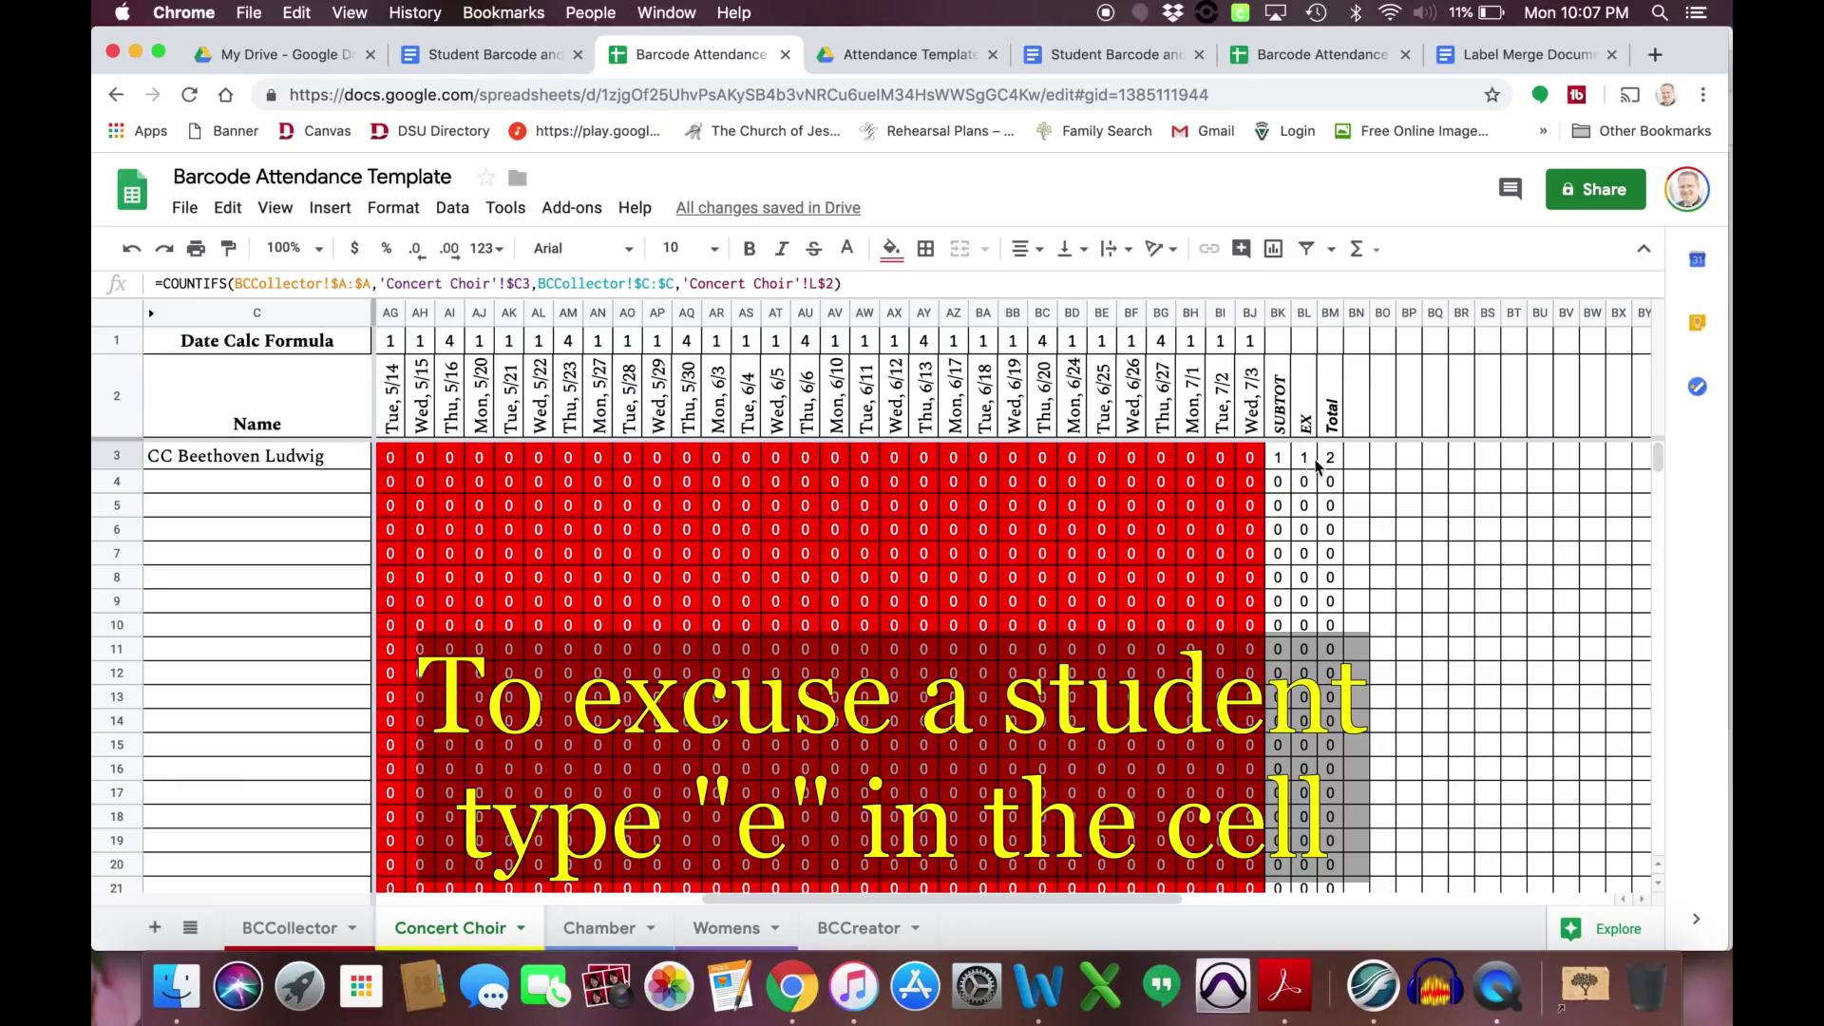
pyautogui.hscroll(-10, 907, 543)
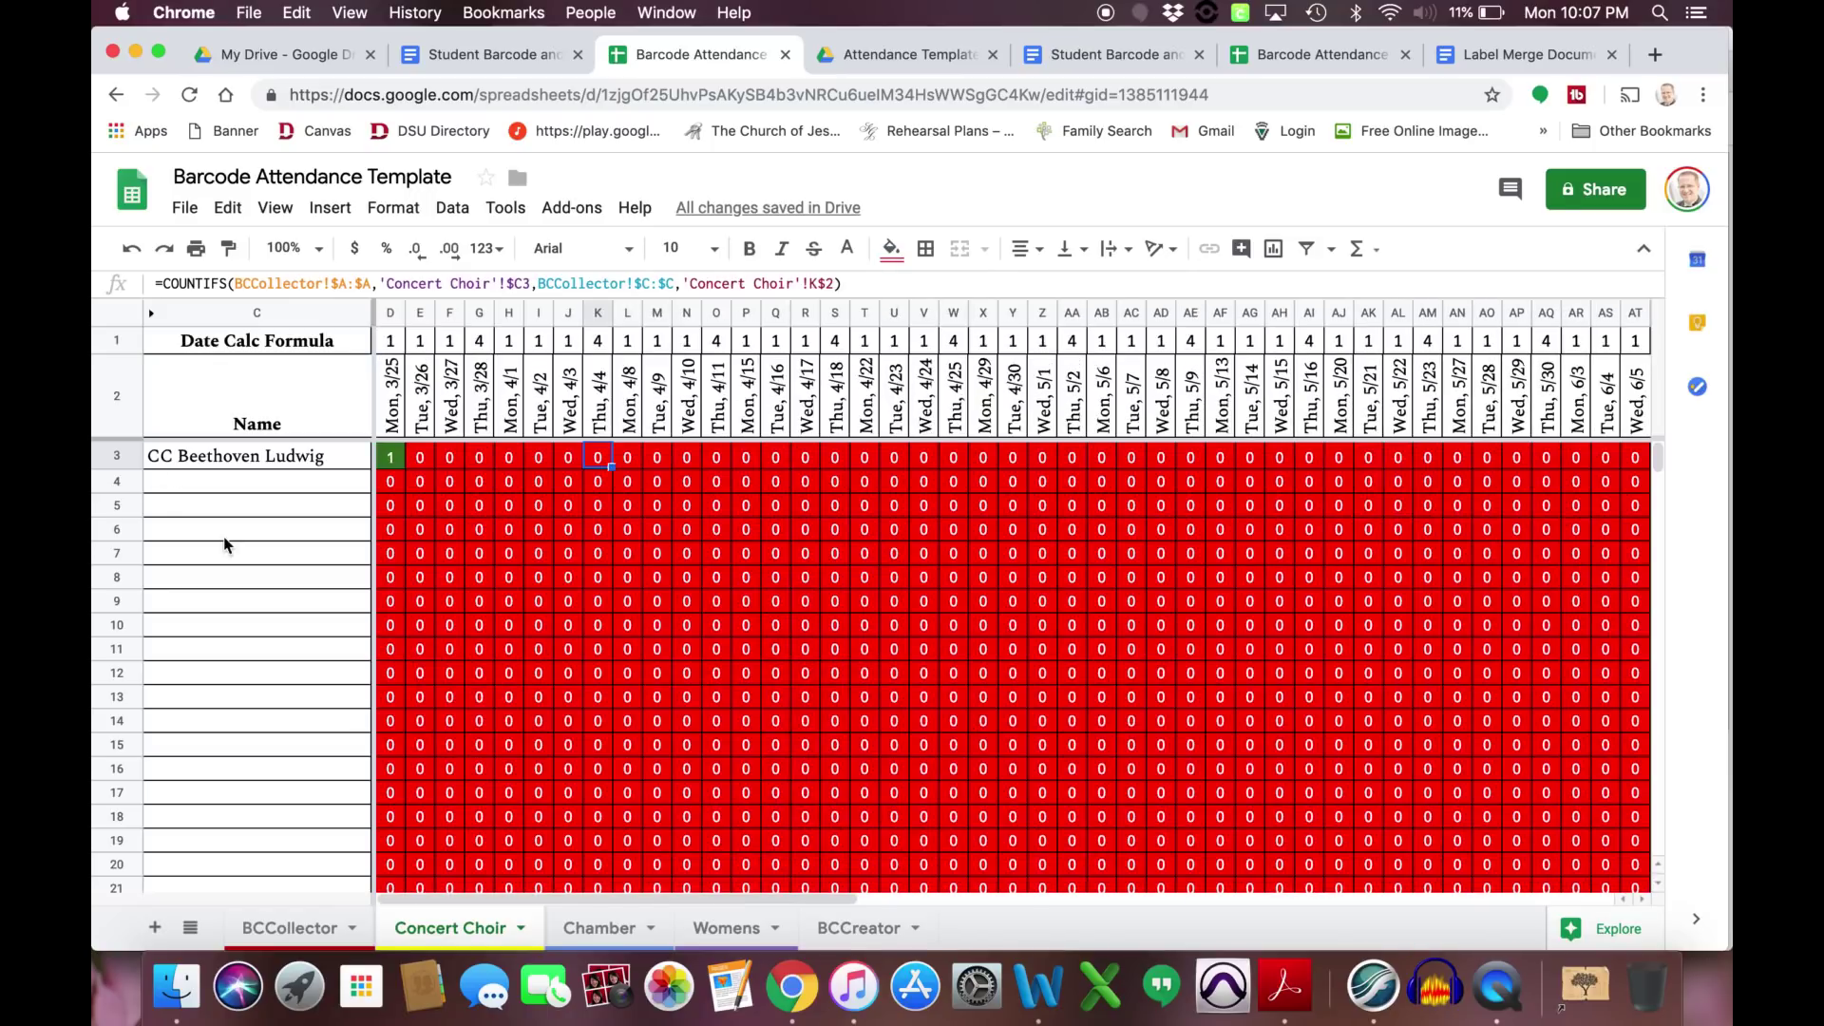
pyautogui.click(724, 929)
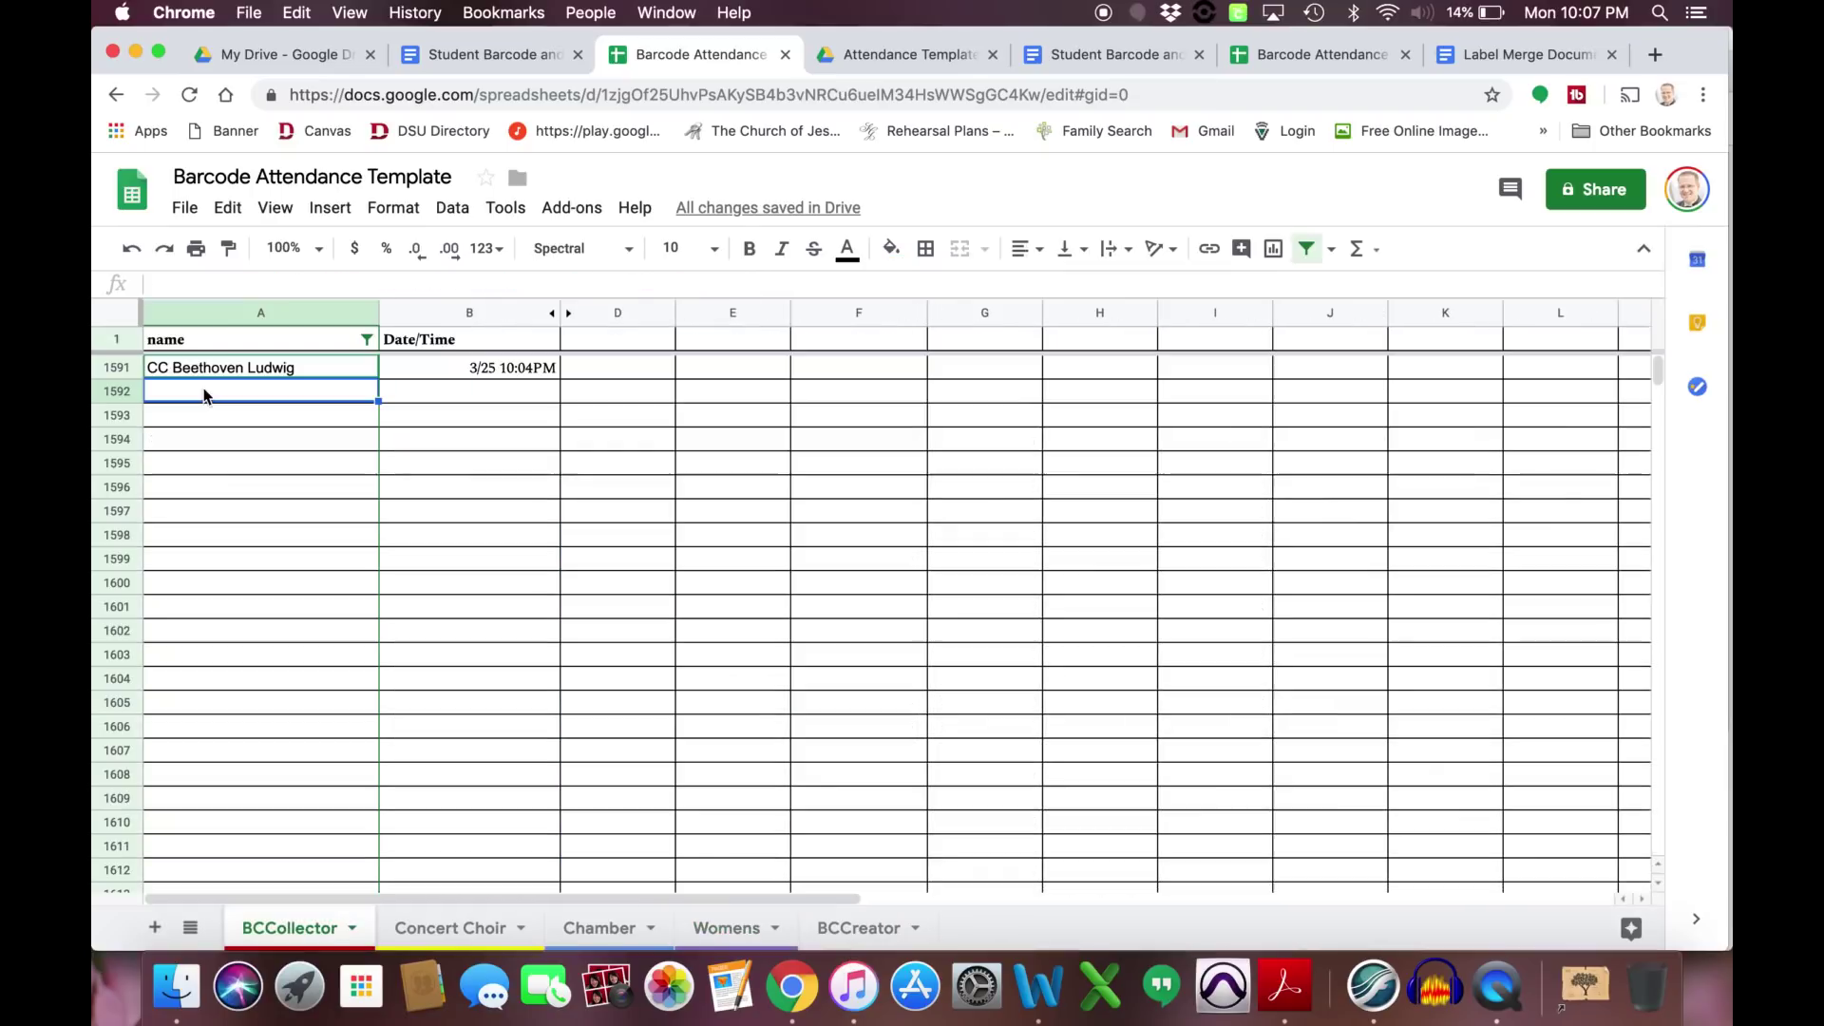
# Paste the Womens student's name into BCCollector cell A1592 and return to the Womens sheet.
pyautogui.click(290, 929)
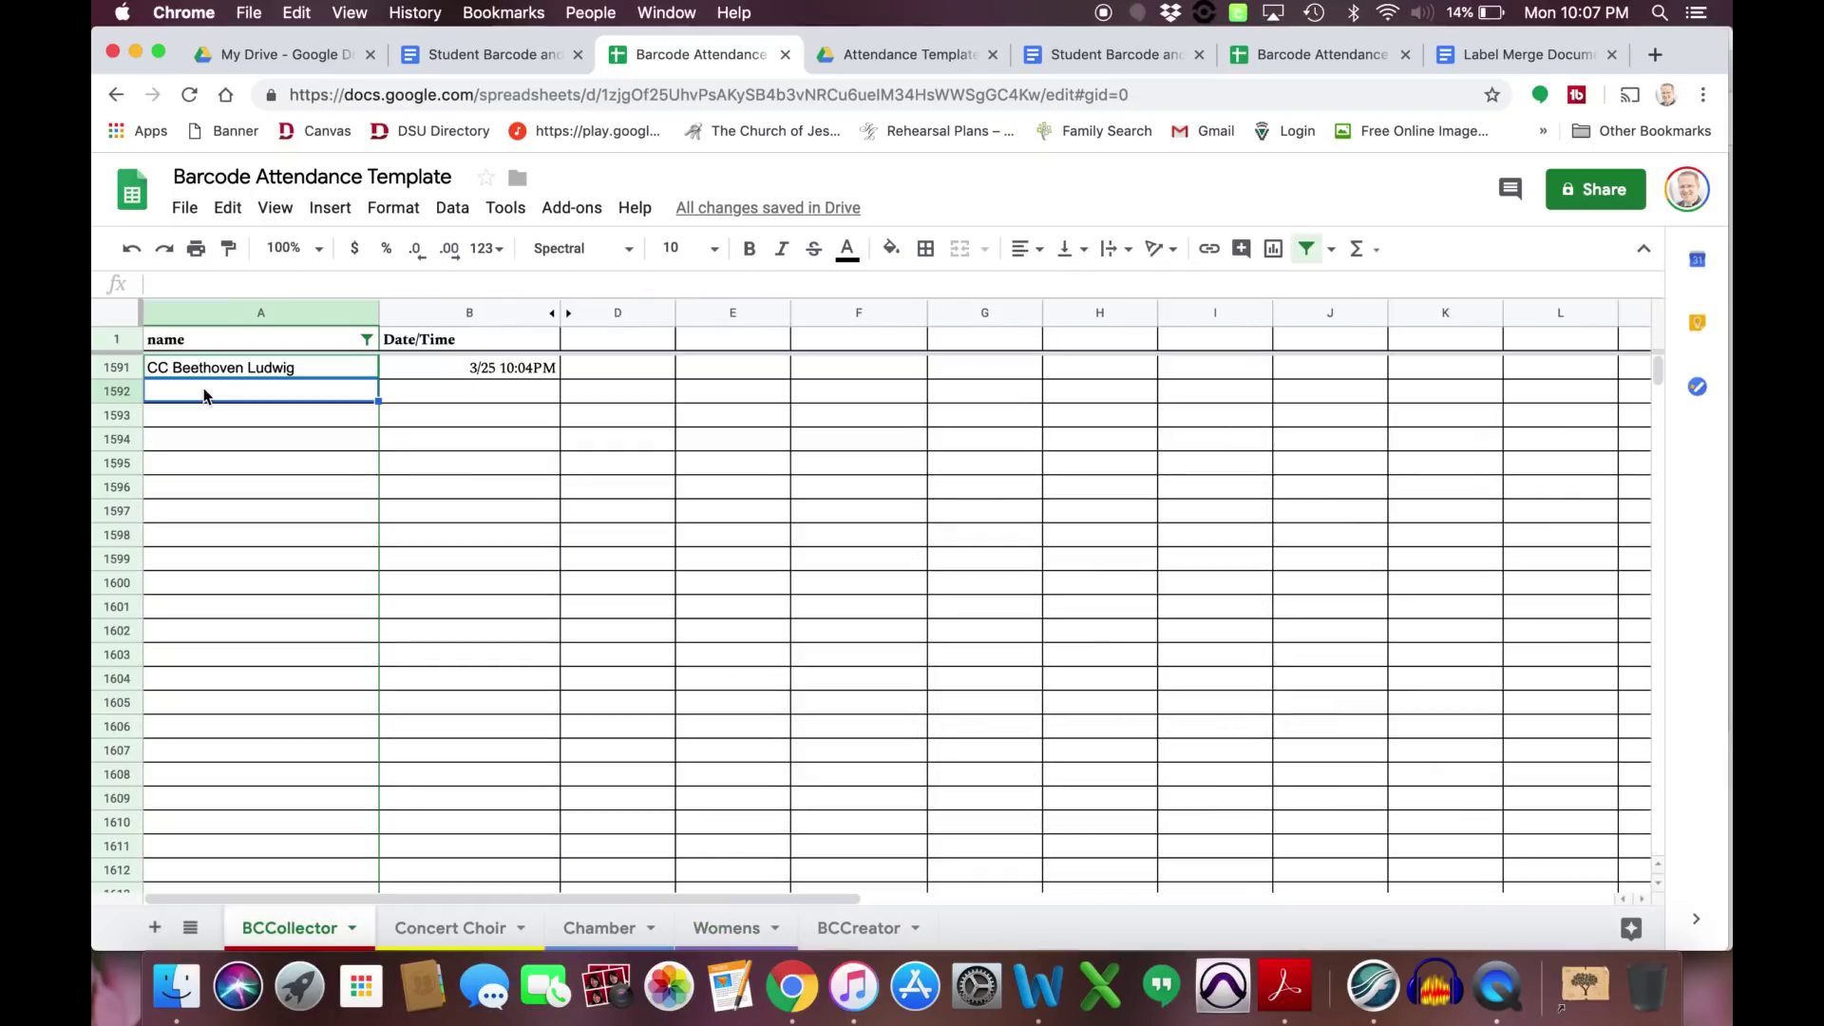
pyautogui.write('WC Schumann Clara')
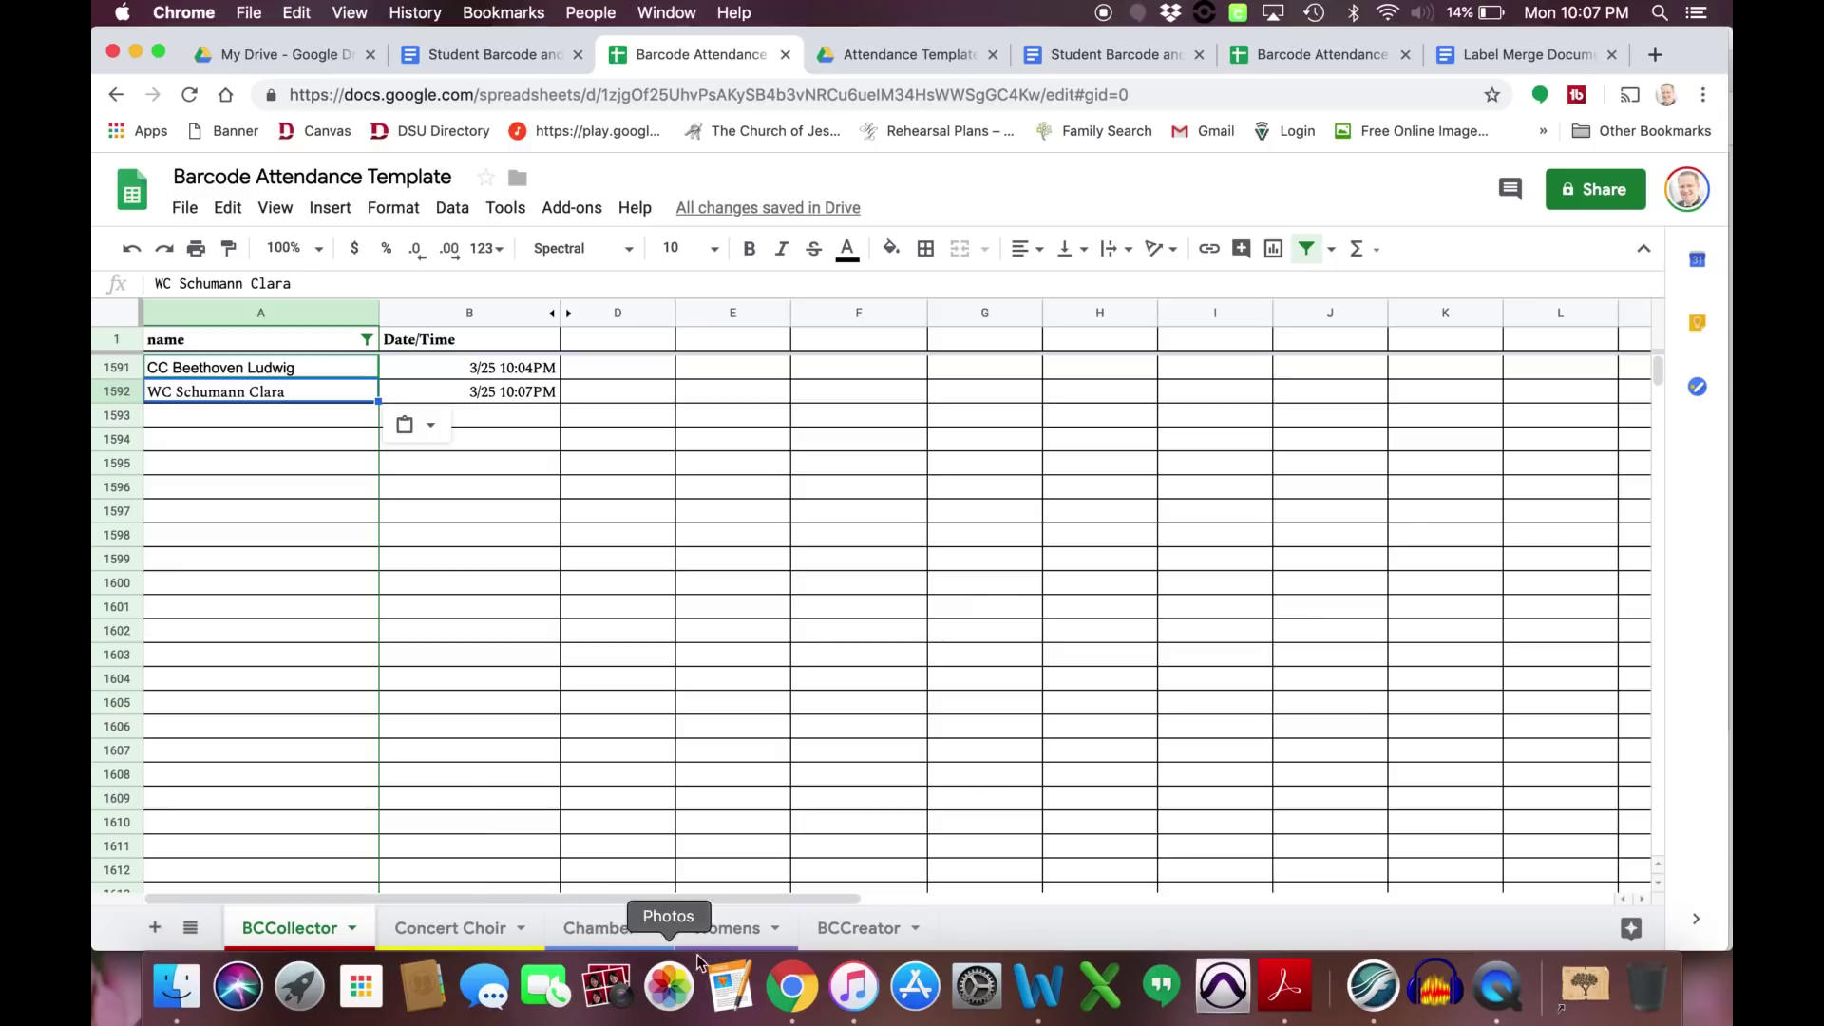
pyautogui.click(719, 929)
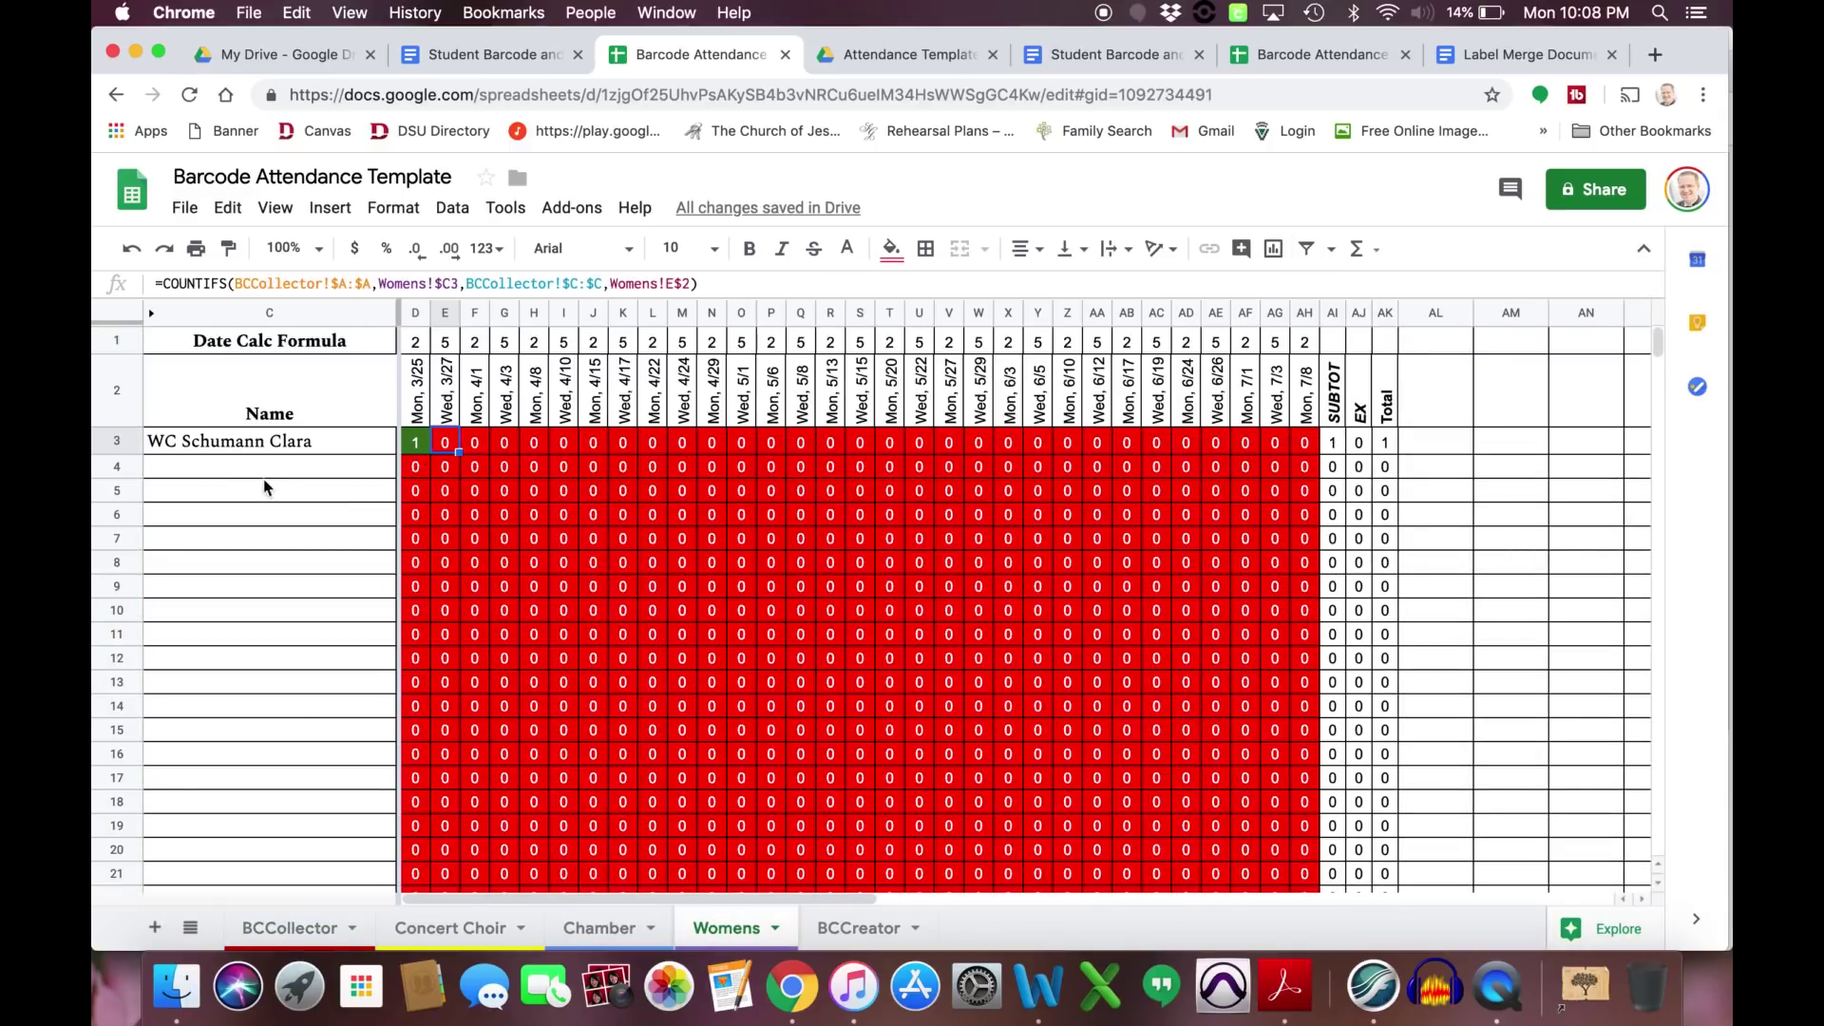
# Copy the Womens counting formulas in D31:AK31.
pyautogui.scroll(-3, 245, 488)
pyautogui.scroll(3, 245, 488)
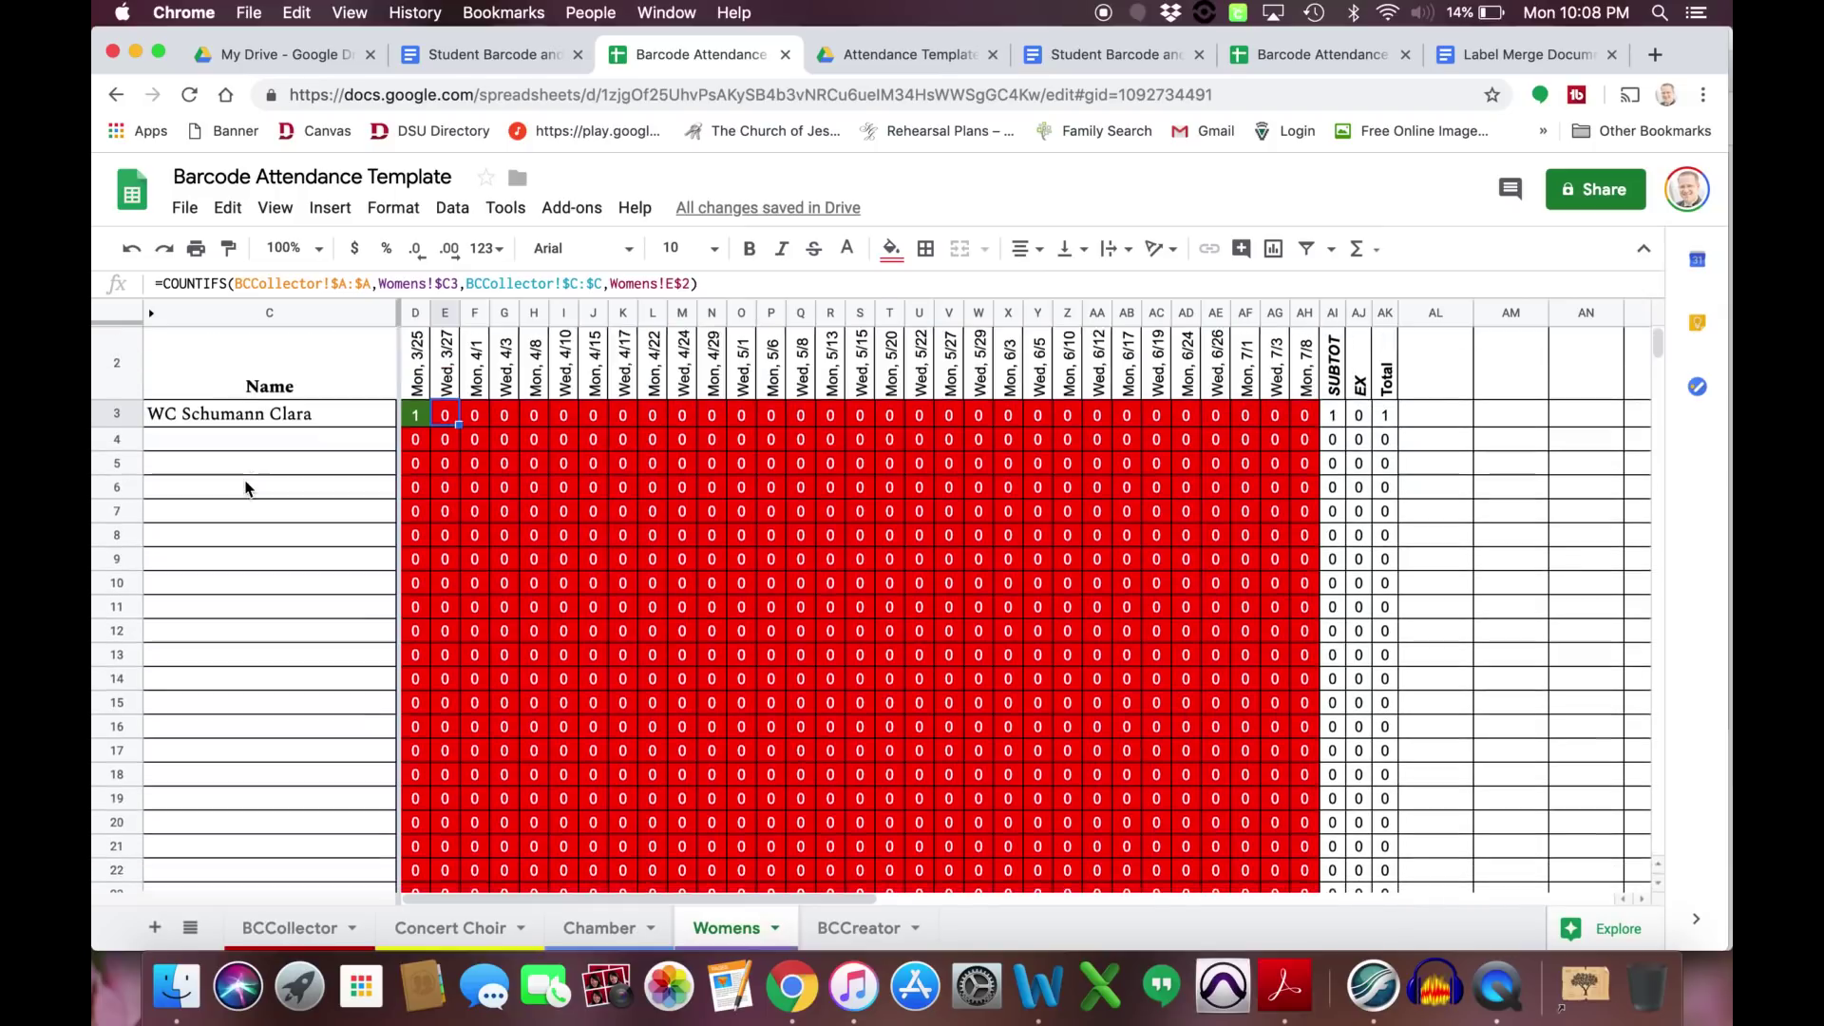
pyautogui.scroll(-5, 245, 488)
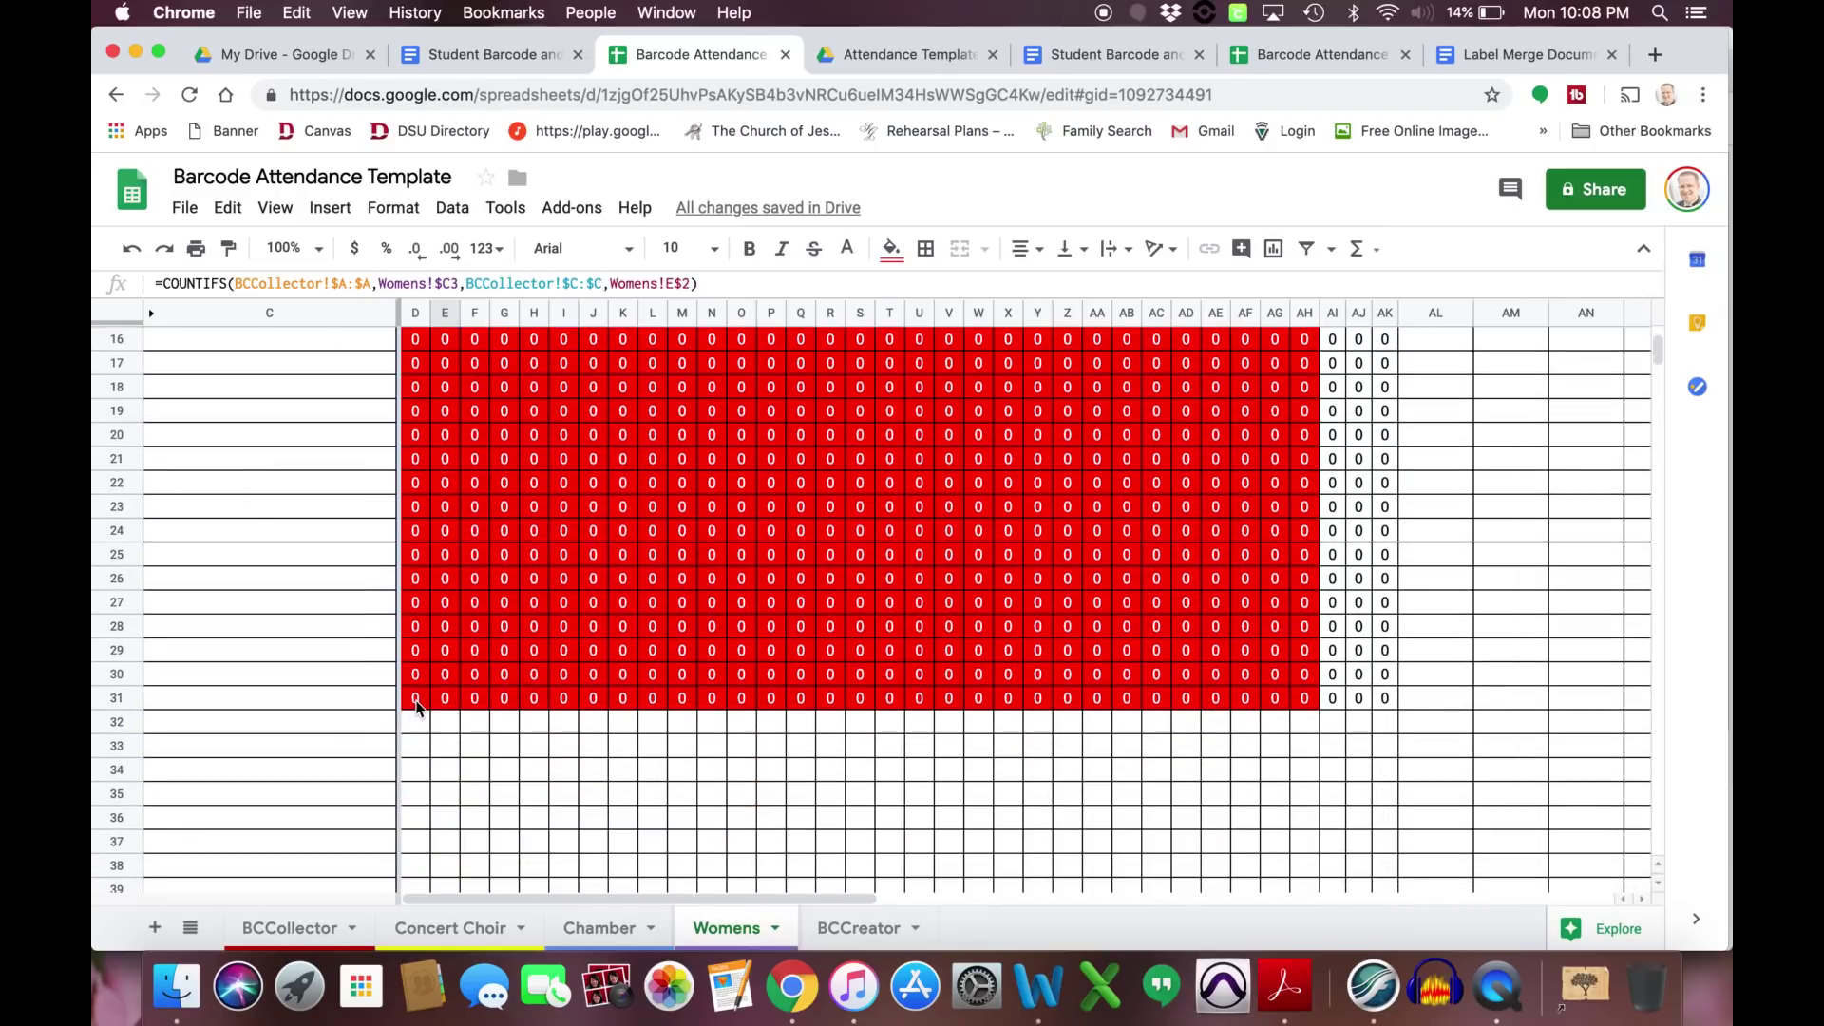
pyautogui.click(416, 701)
pyautogui.keyDown('shift'); pyautogui.click(1385, 701); pyautogui.keyUp('shift')
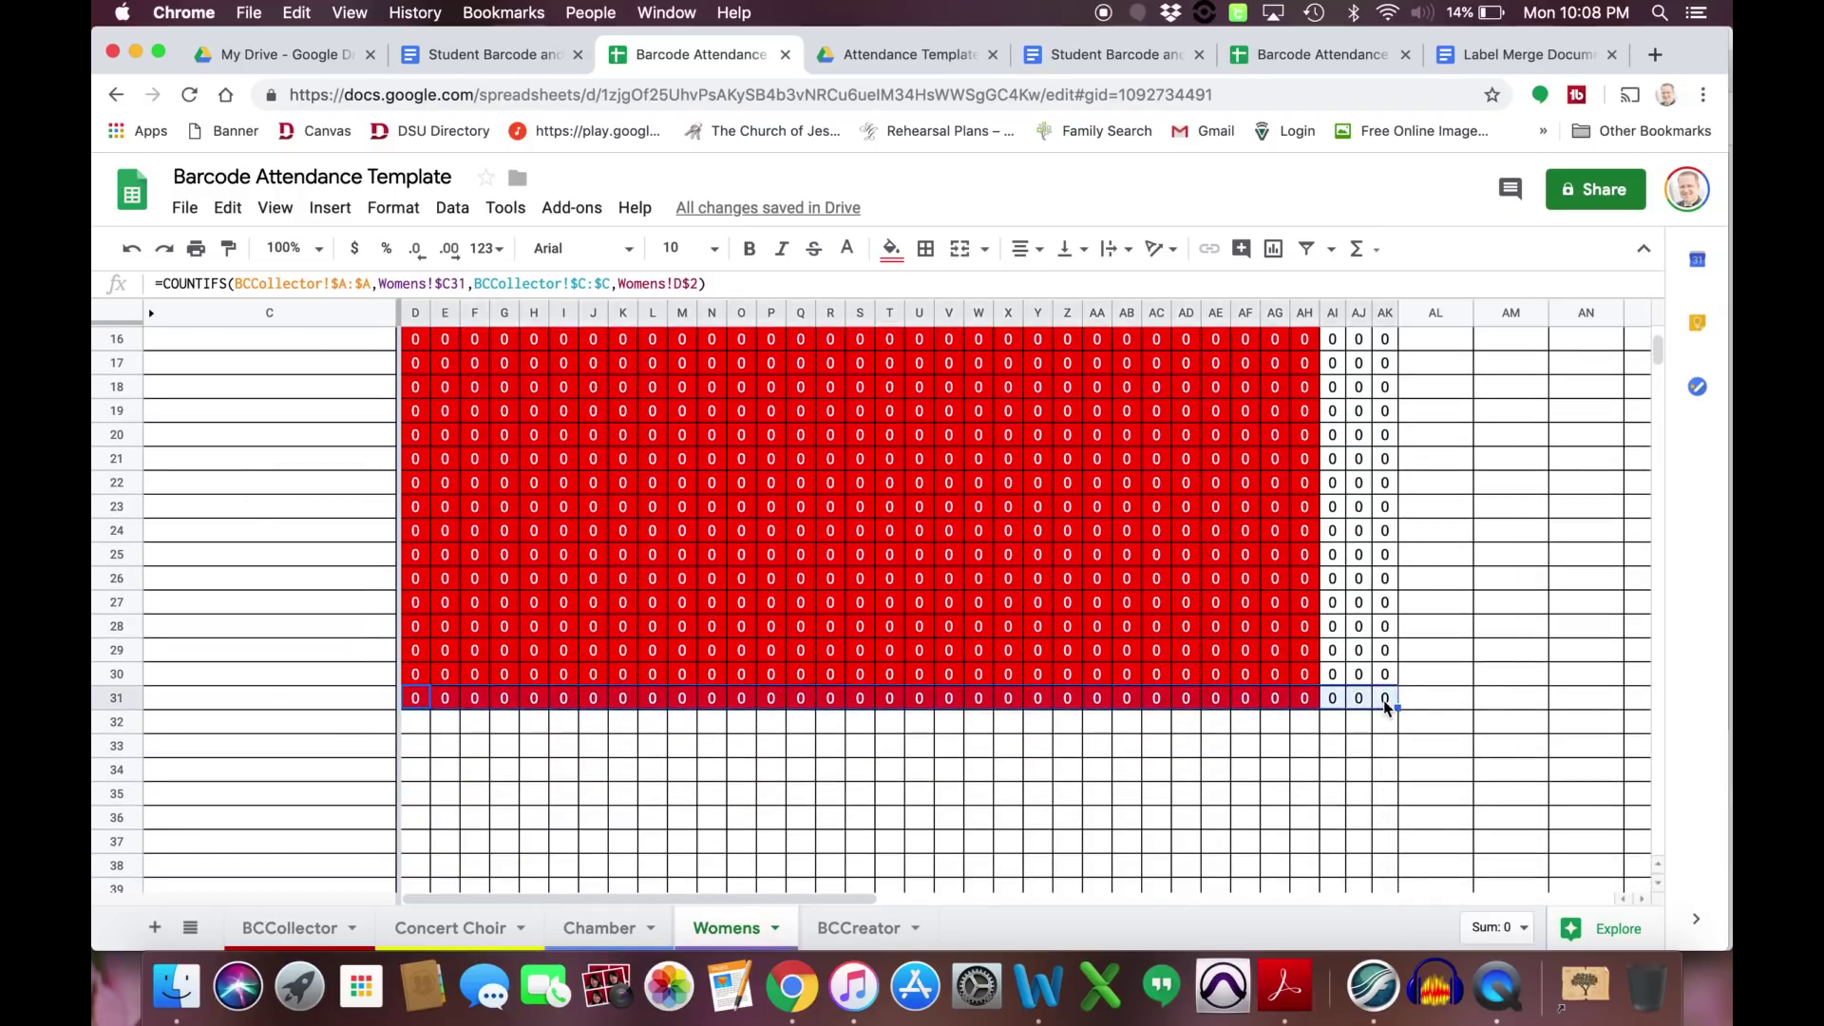
pyautogui.press('super+c')
# Paste the formulas into D32, D33, D34 and D35, extending them through row 35.
pyautogui.click(415, 724)
pyautogui.press('super+v')
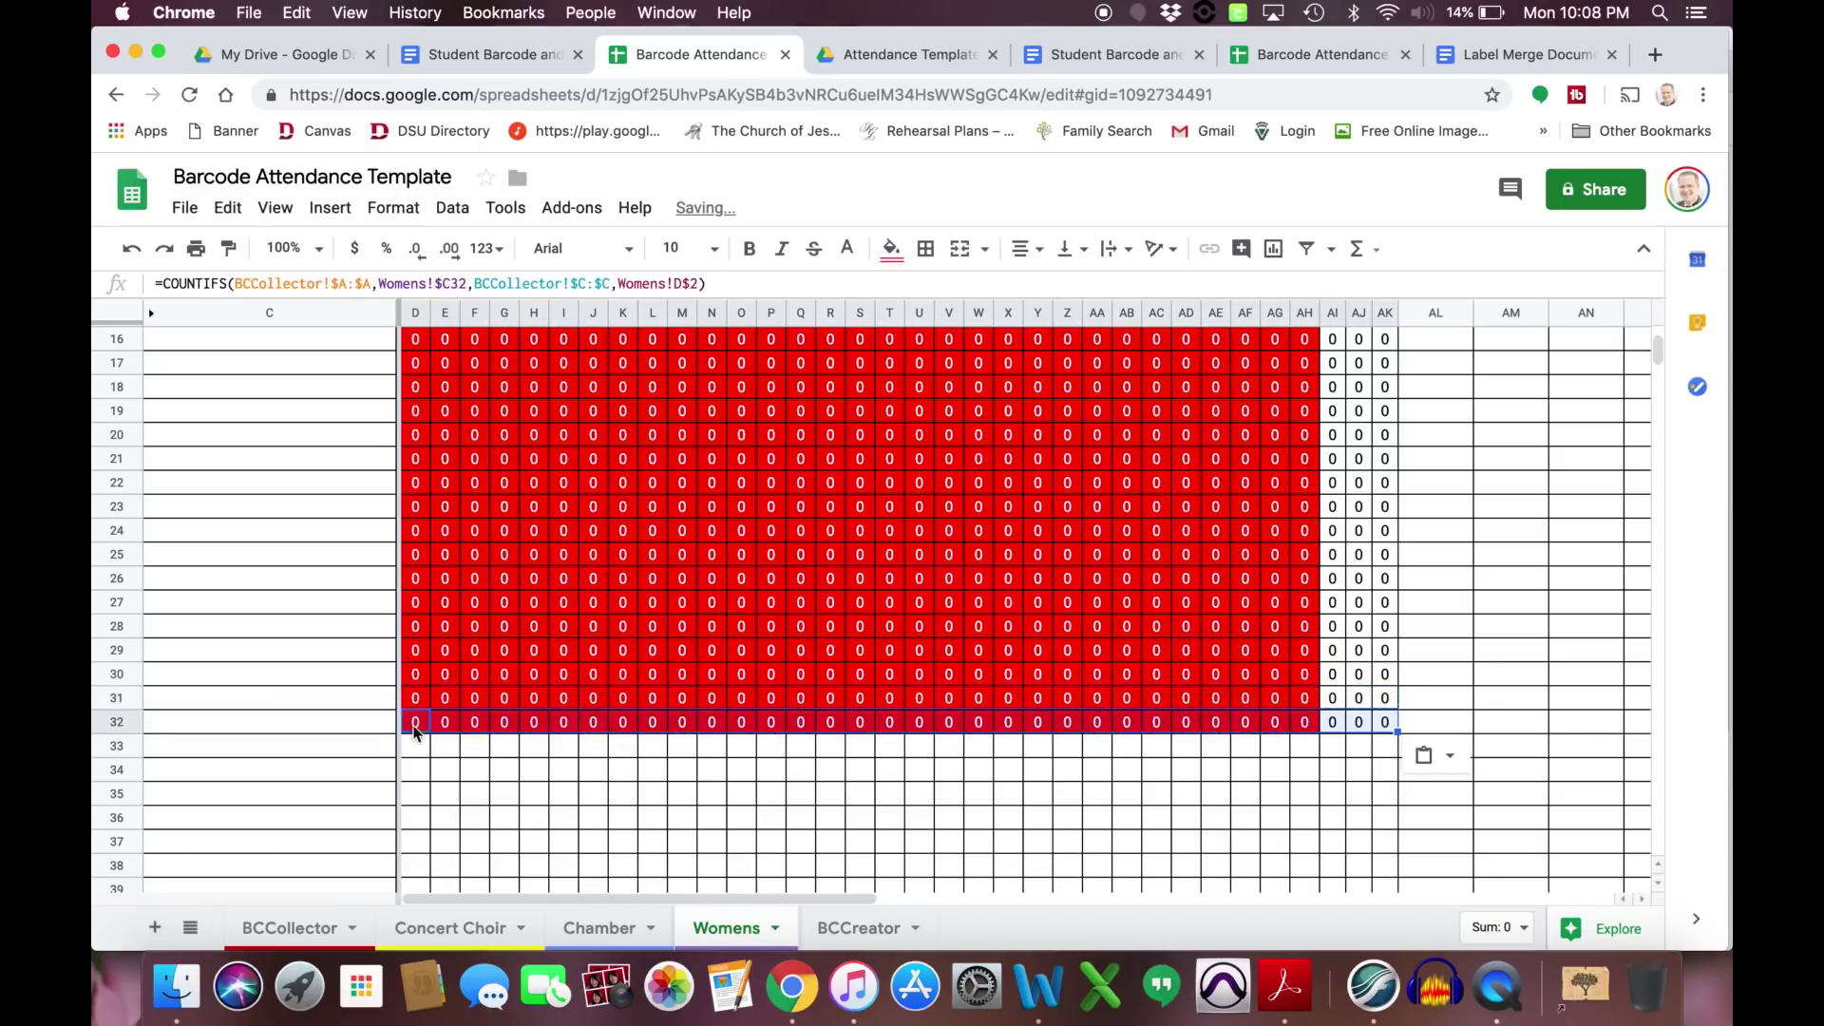
pyautogui.click(416, 748)
pyautogui.press('super+v')
pyautogui.click(415, 772)
pyautogui.press('super+v')
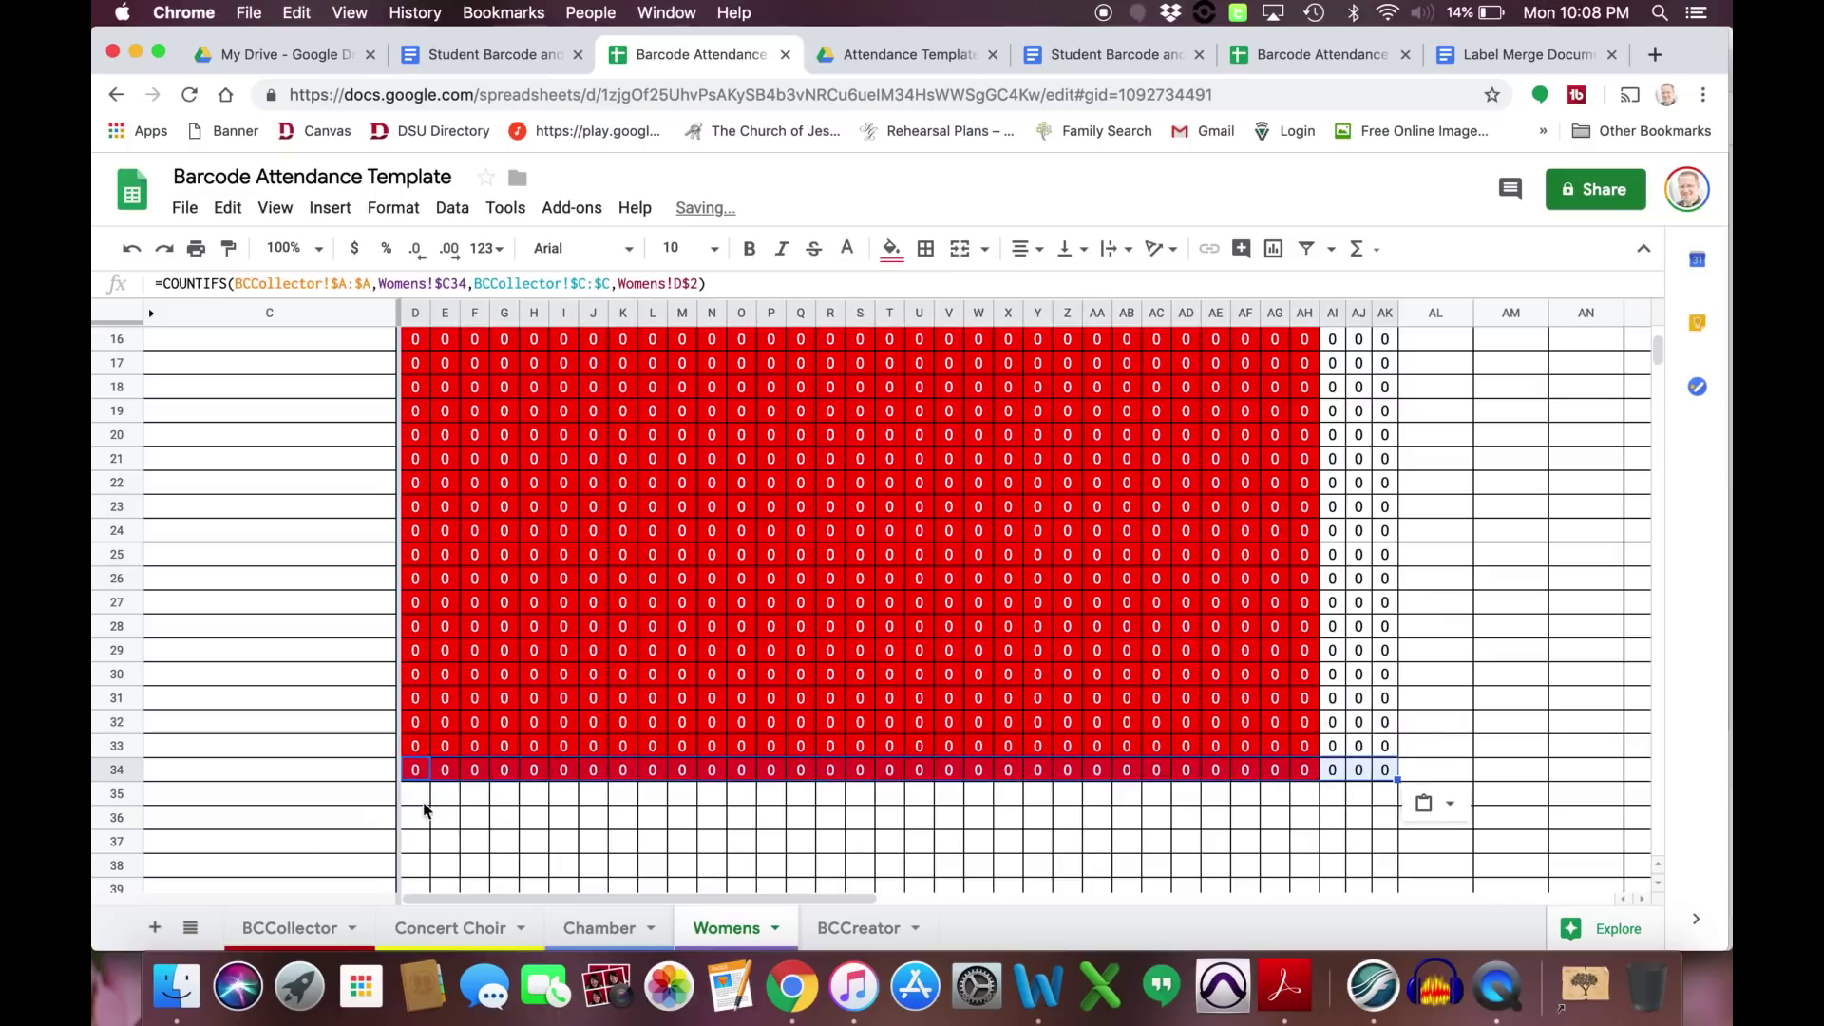
pyautogui.click(416, 795)
pyautogui.press('super+v')
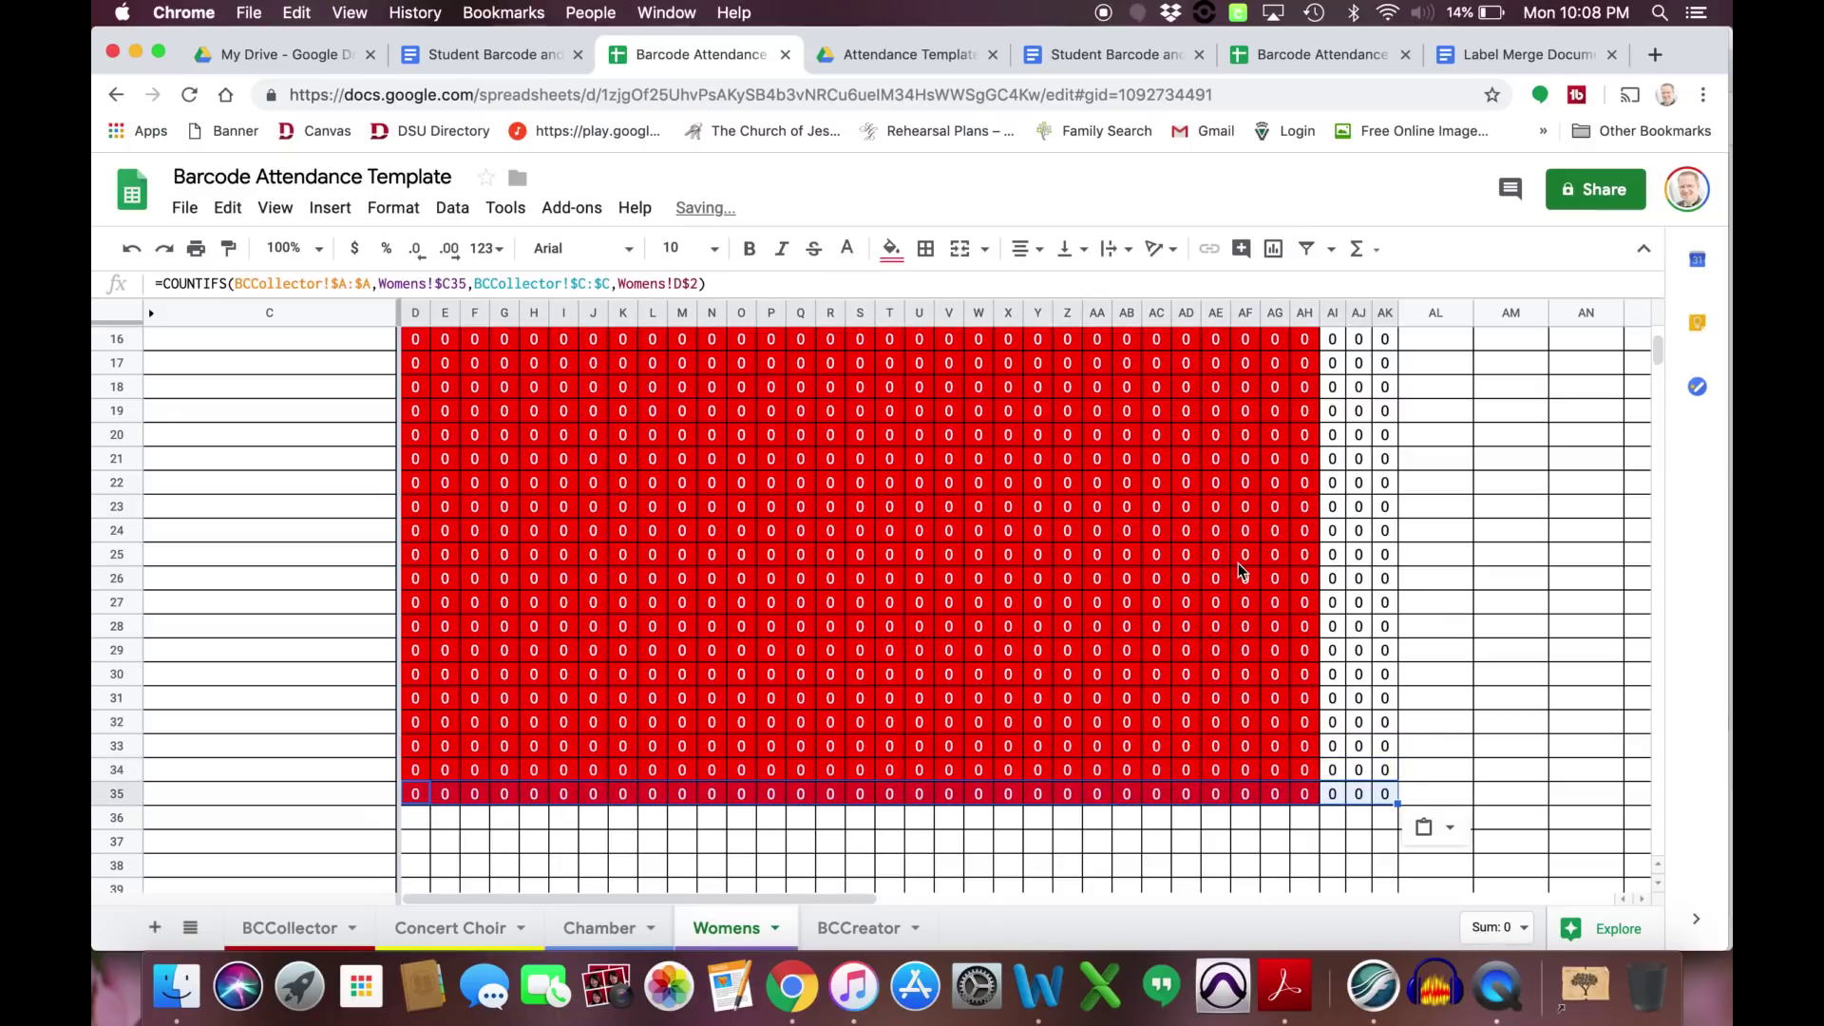
pyautogui.scroll(5, 1240, 570)
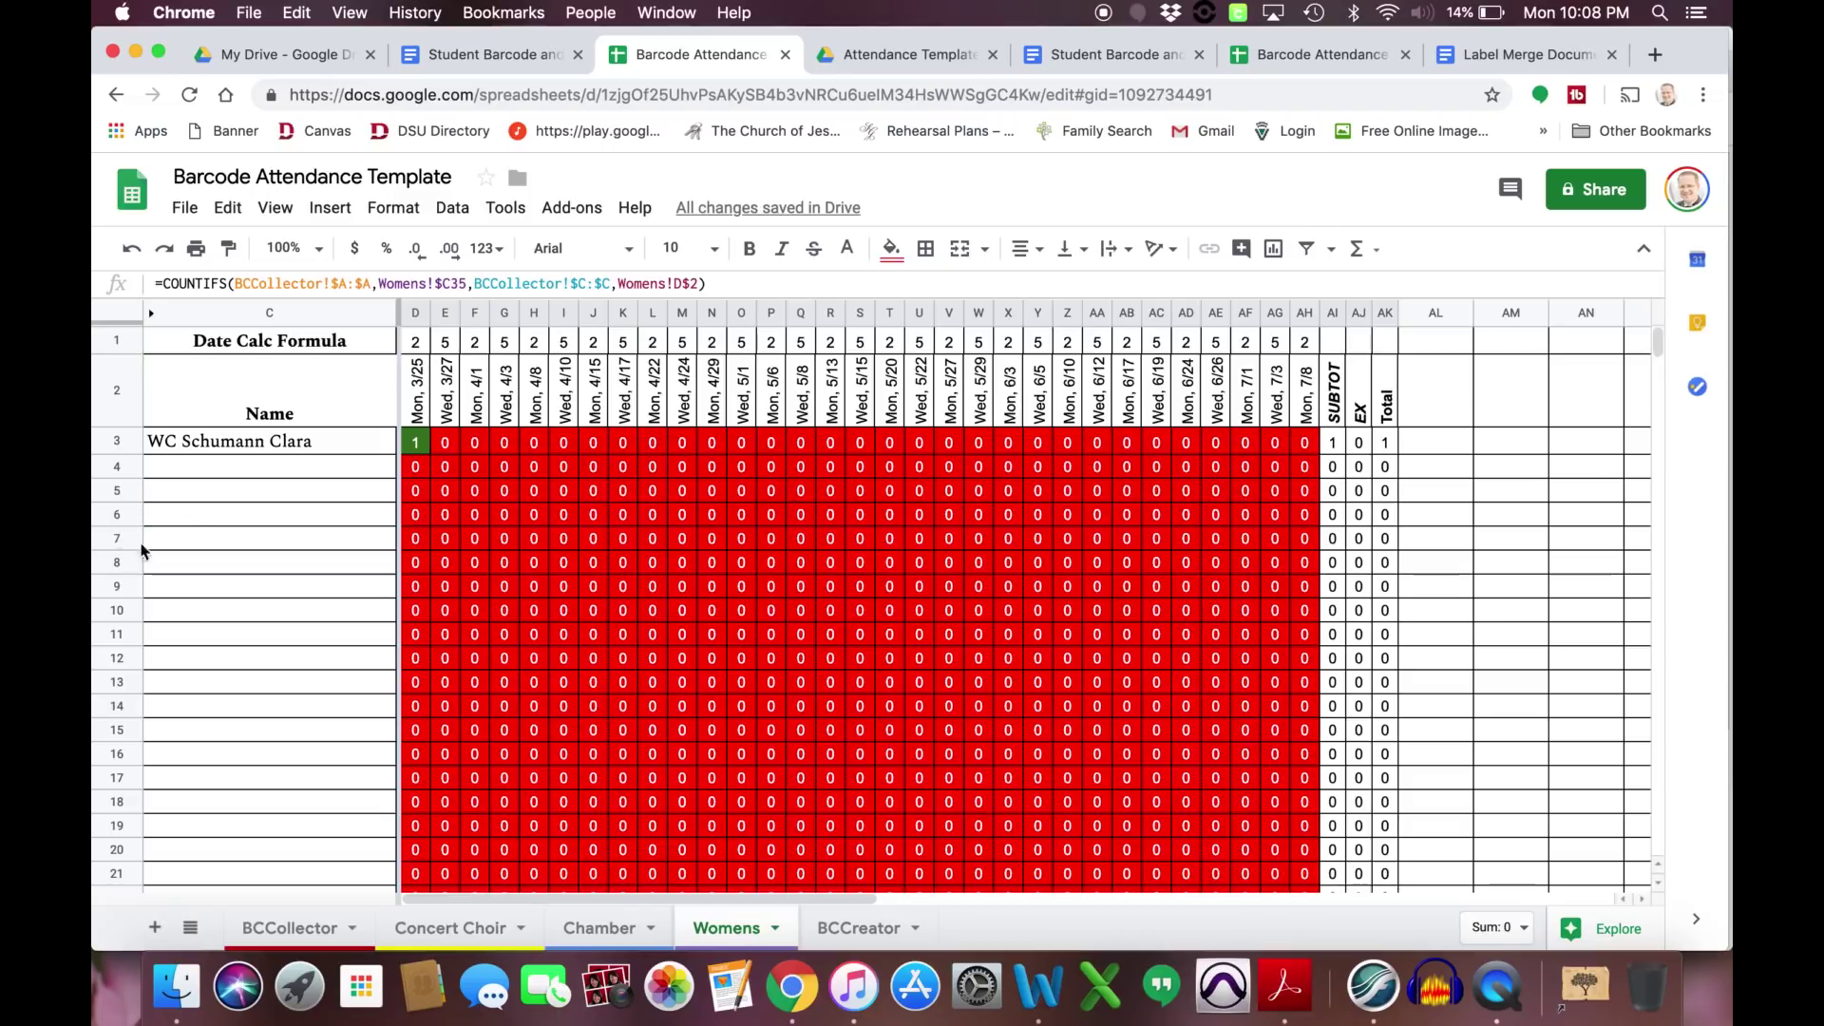
pyautogui.click(836, 928)
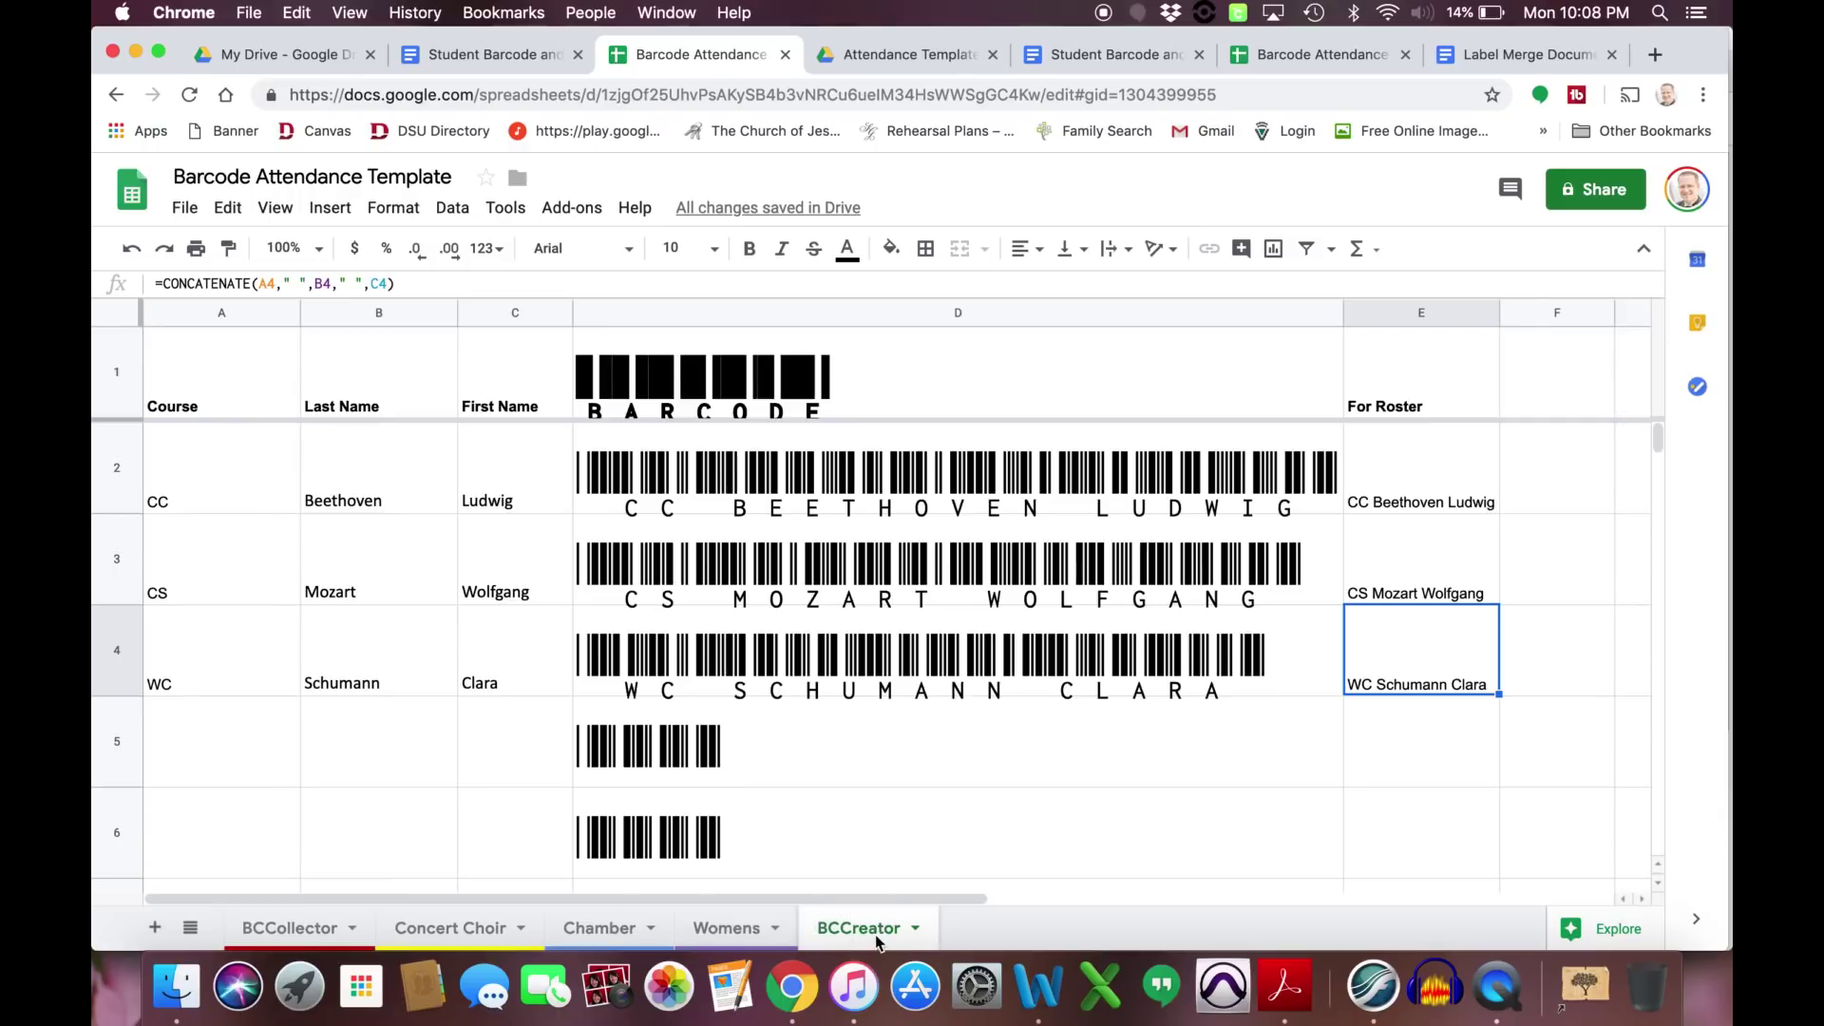
# Review the course codes in column A, cells A2 through A5.
pyautogui.click(228, 486)
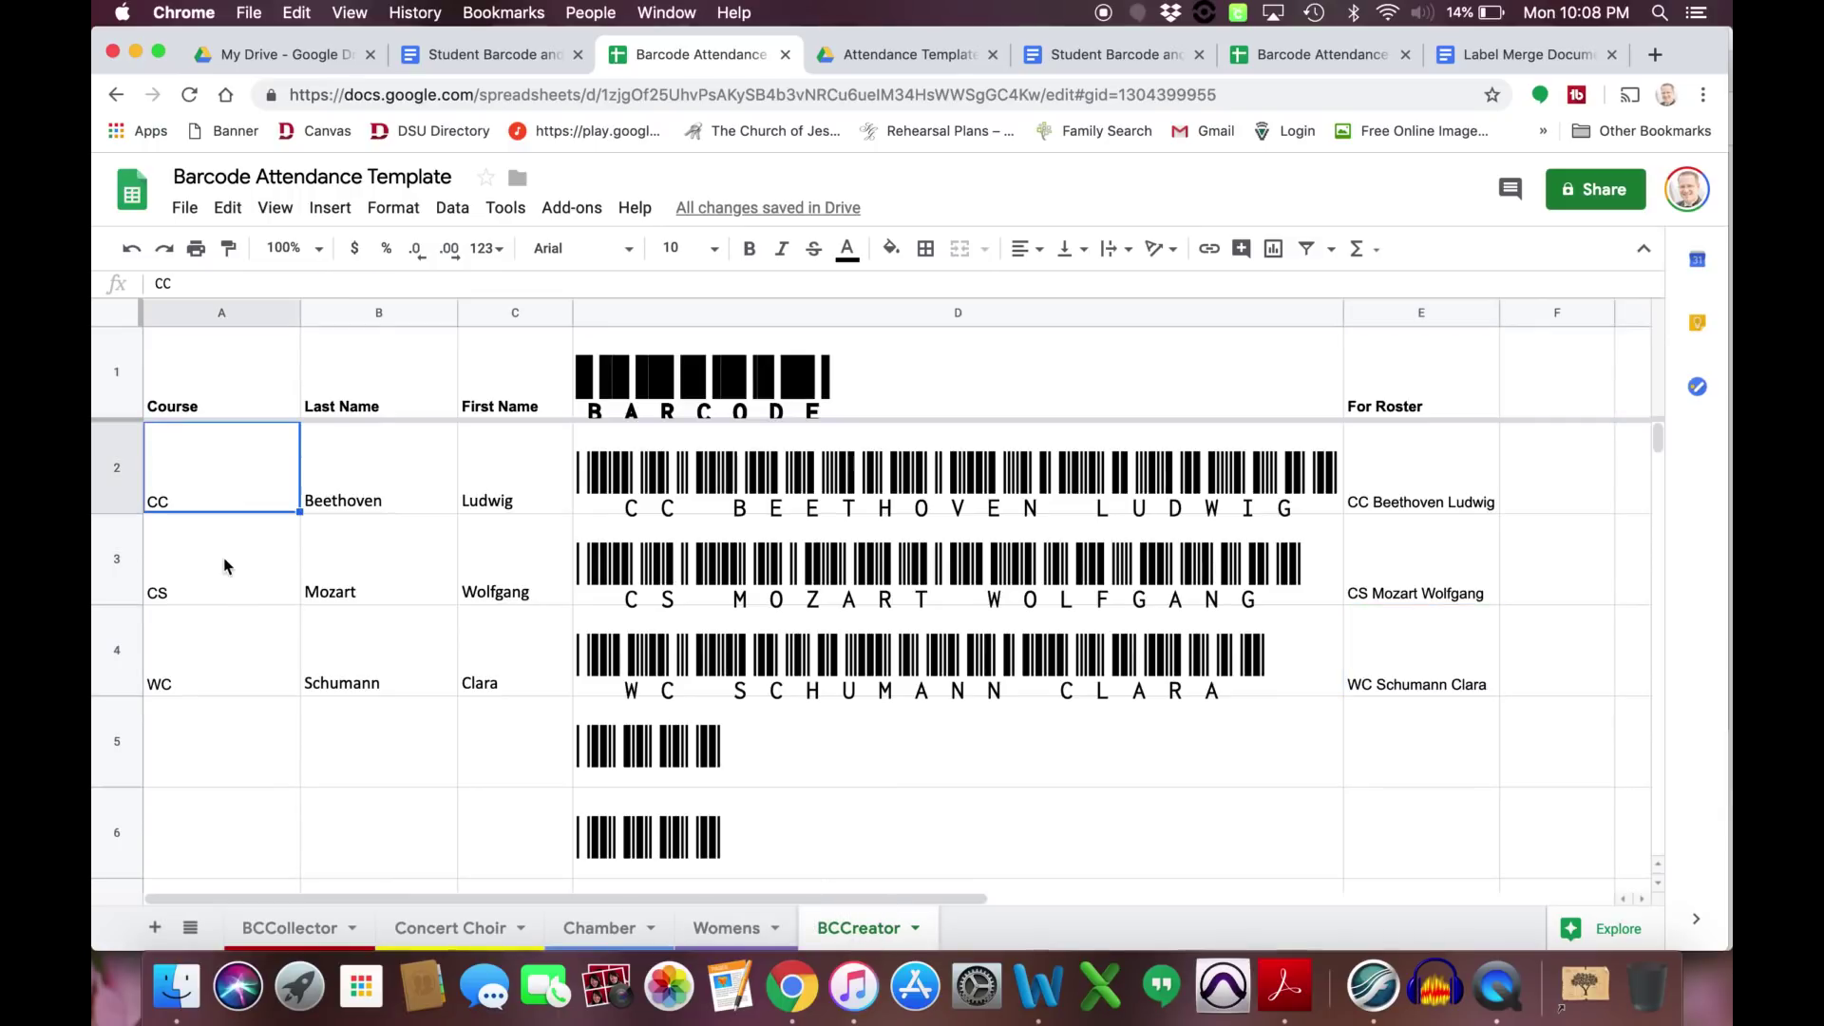
pyautogui.click(221, 570)
pyautogui.click(203, 673)
pyautogui.click(191, 500)
pyautogui.click(204, 589)
pyautogui.click(203, 717)
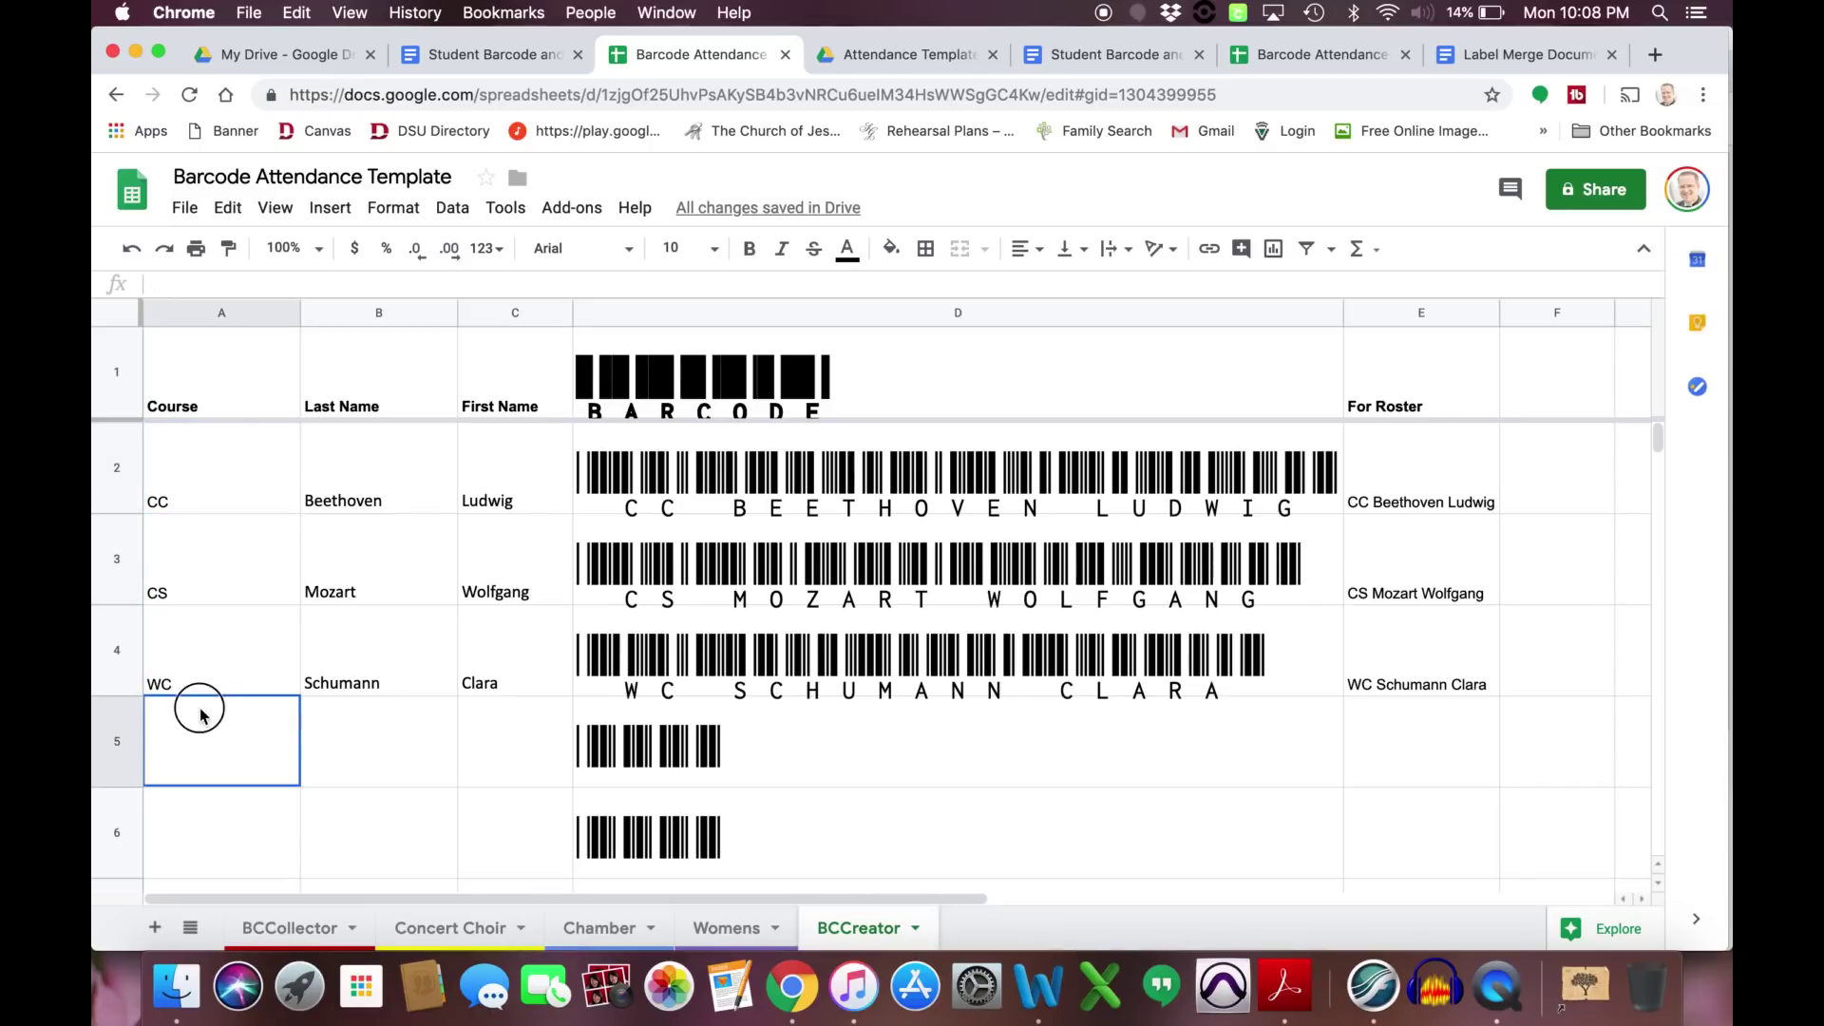
pyautogui.click(204, 673)
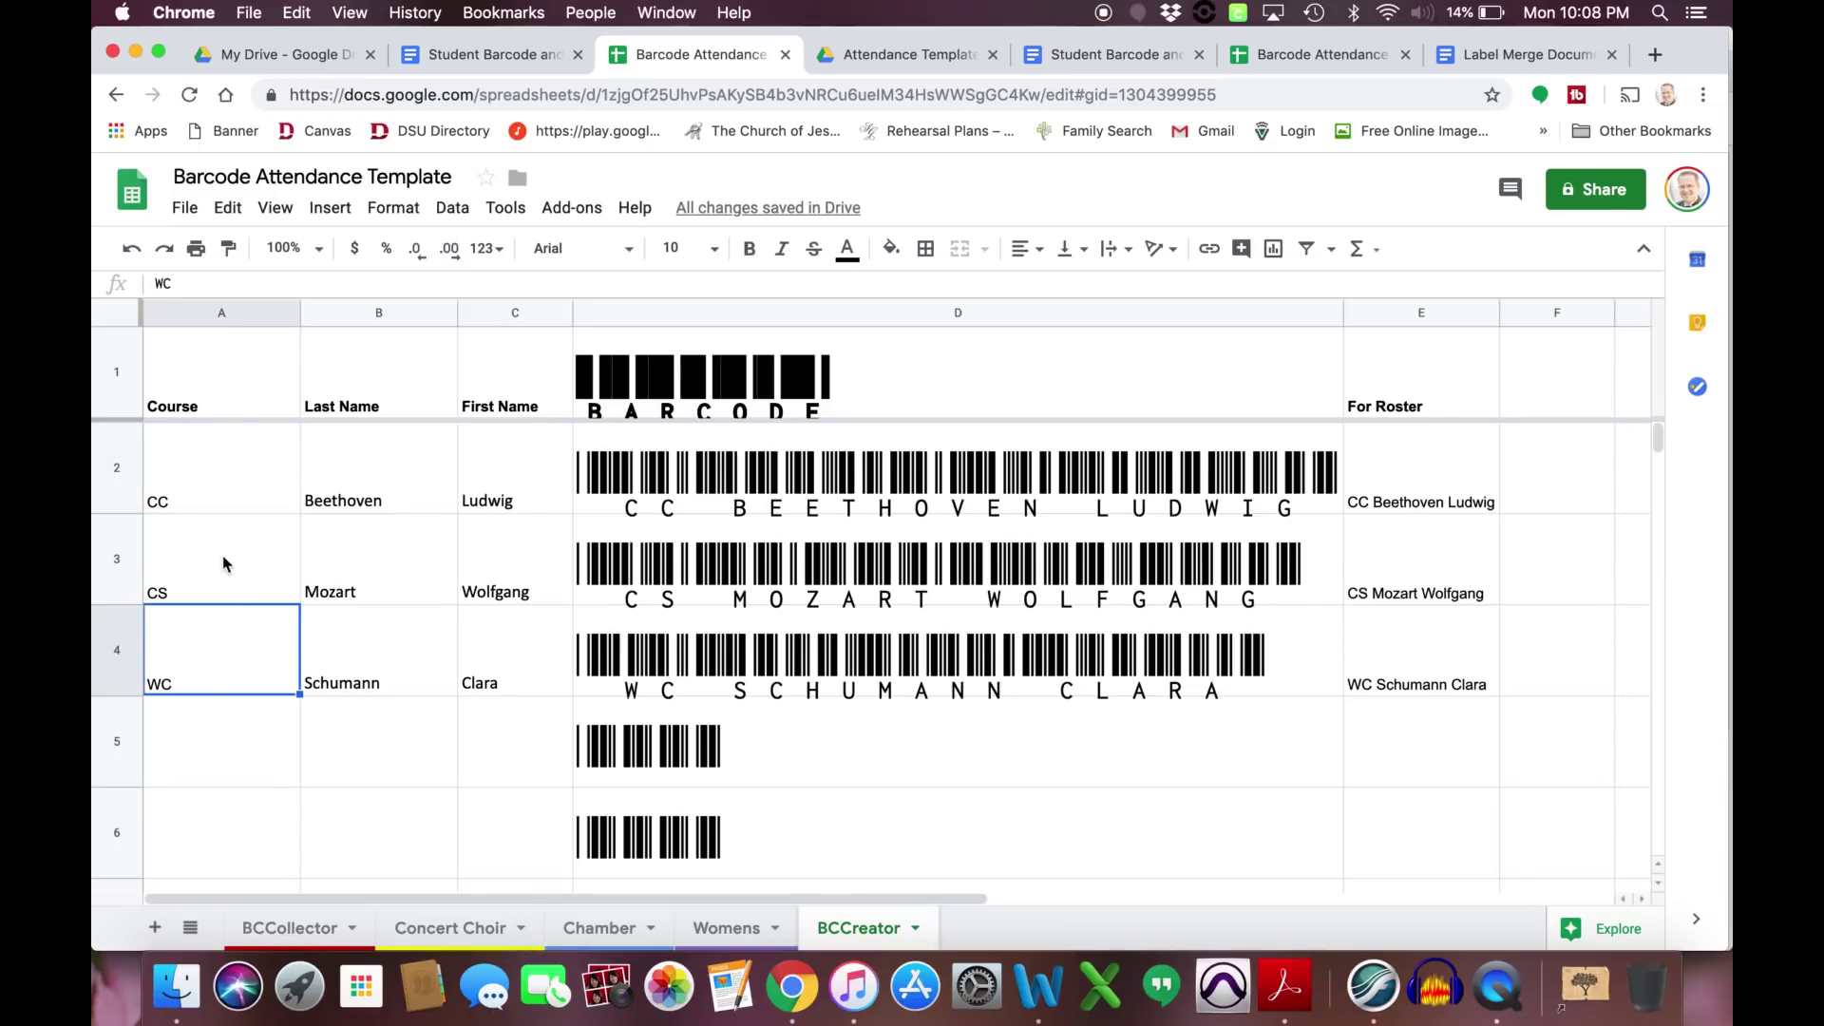
# Test A2's barcode by entering 1, then restore A2's course code to CC.
pyautogui.click(216, 482)
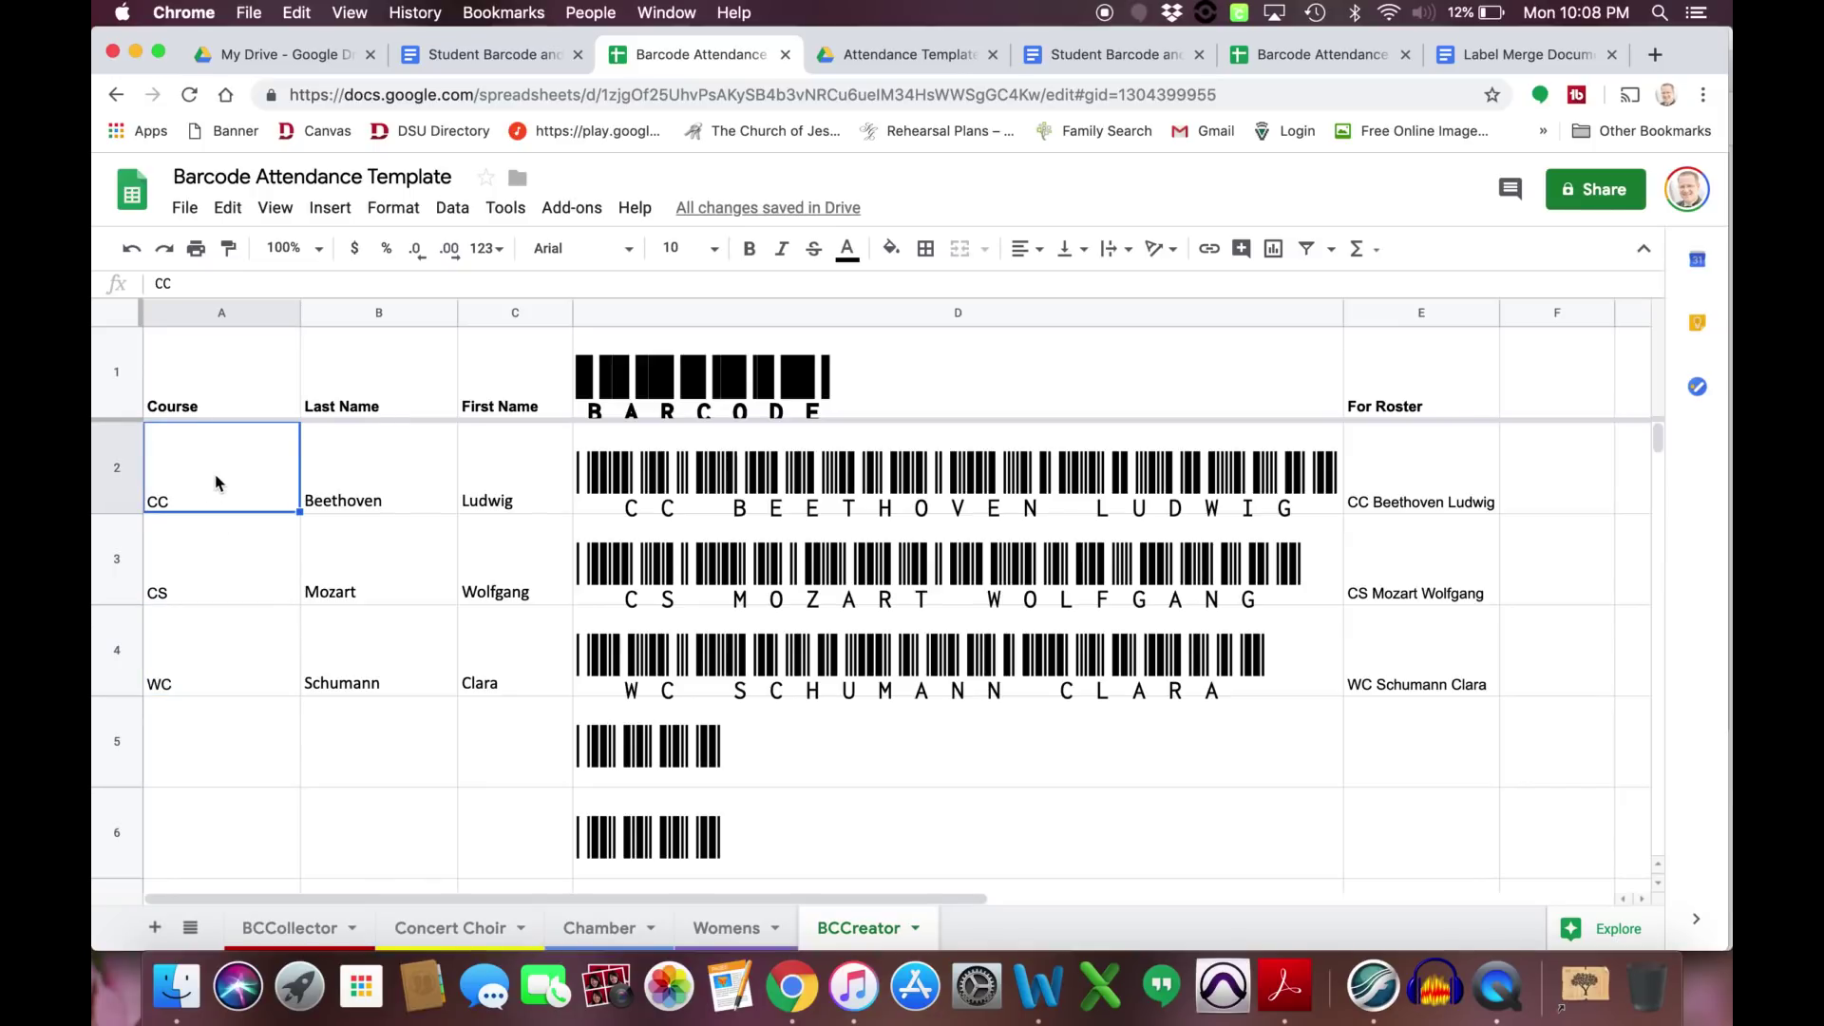
pyautogui.write('1')
pyautogui.press('Return')
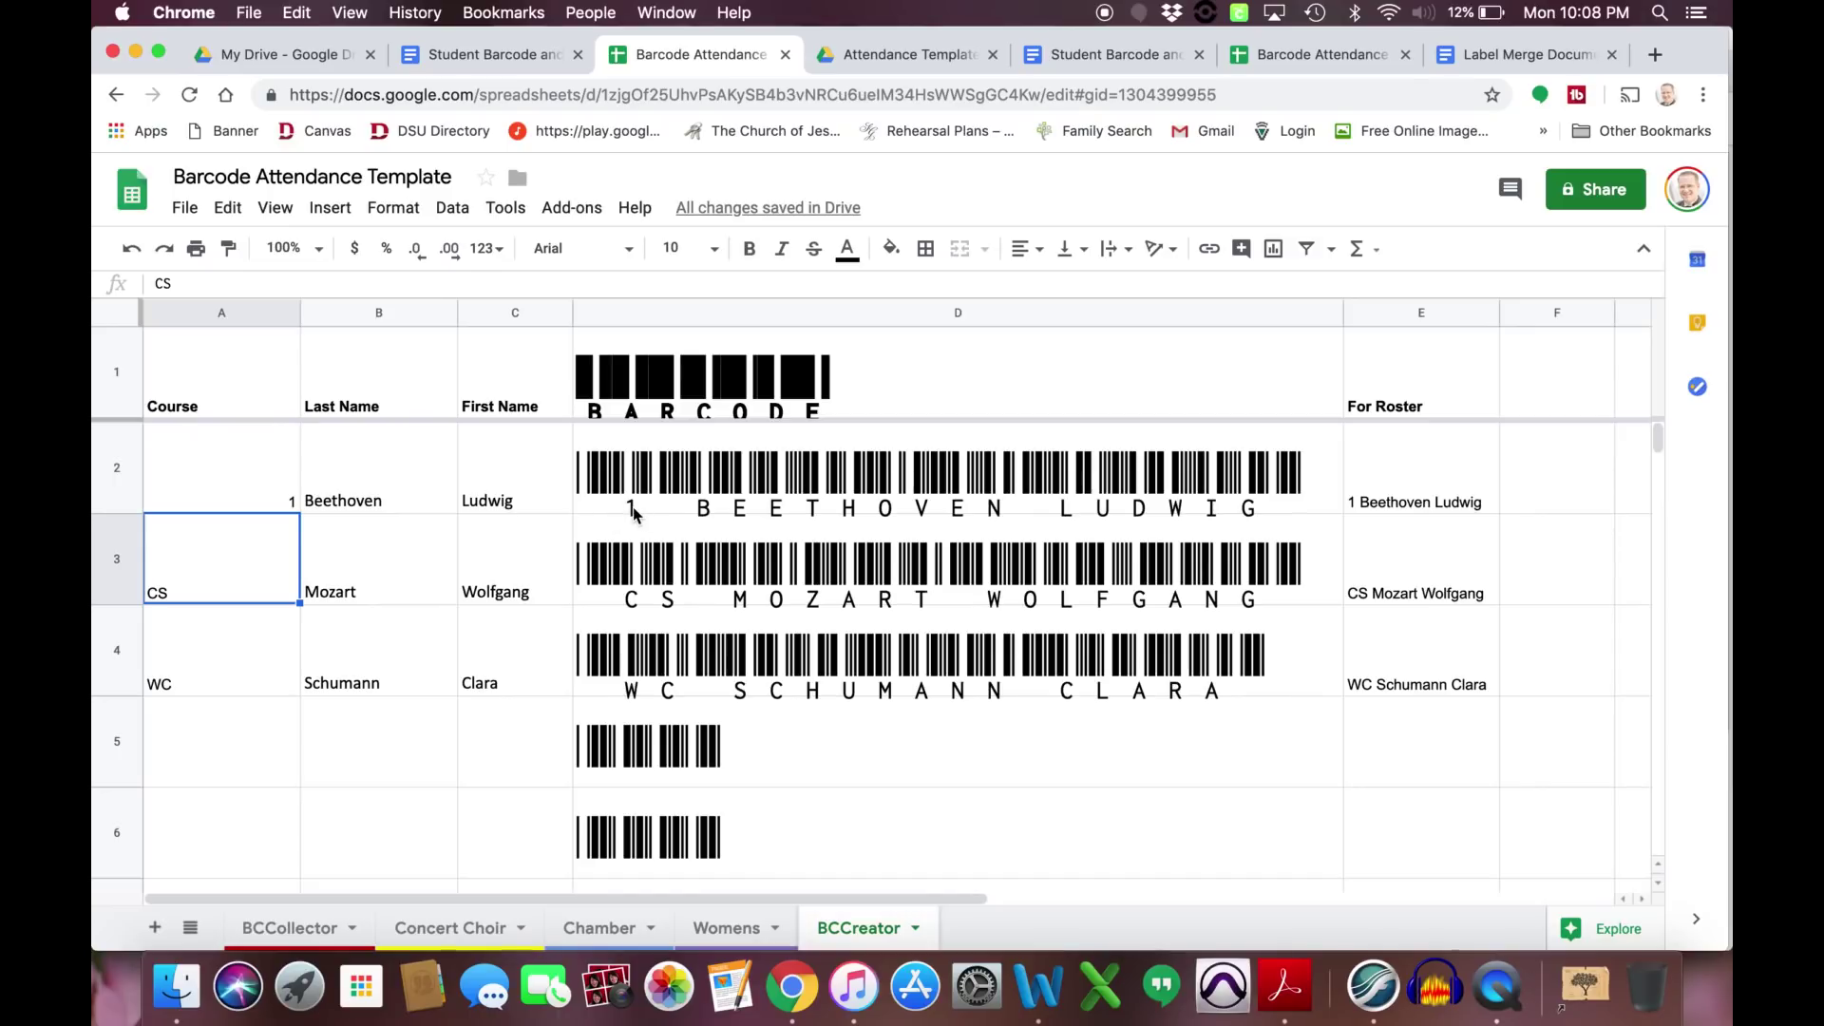
pyautogui.click(222, 483)
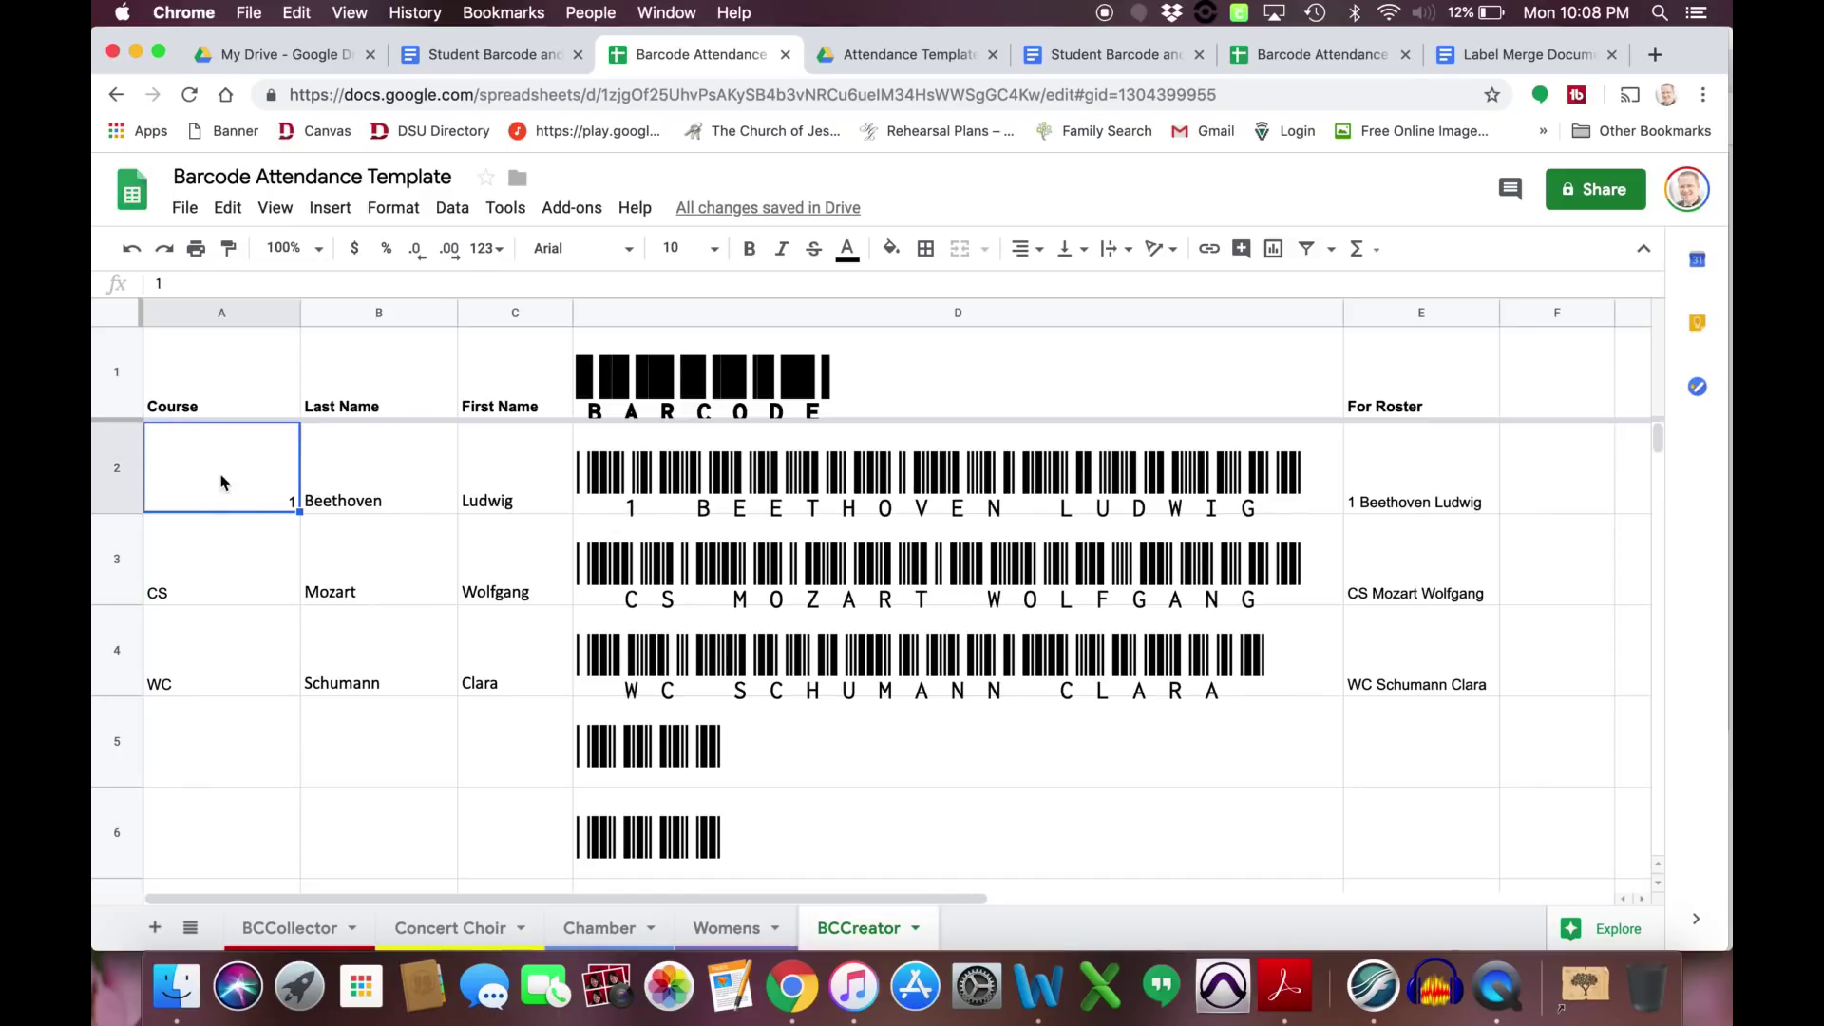
pyautogui.write('CC')
pyautogui.press('Return')
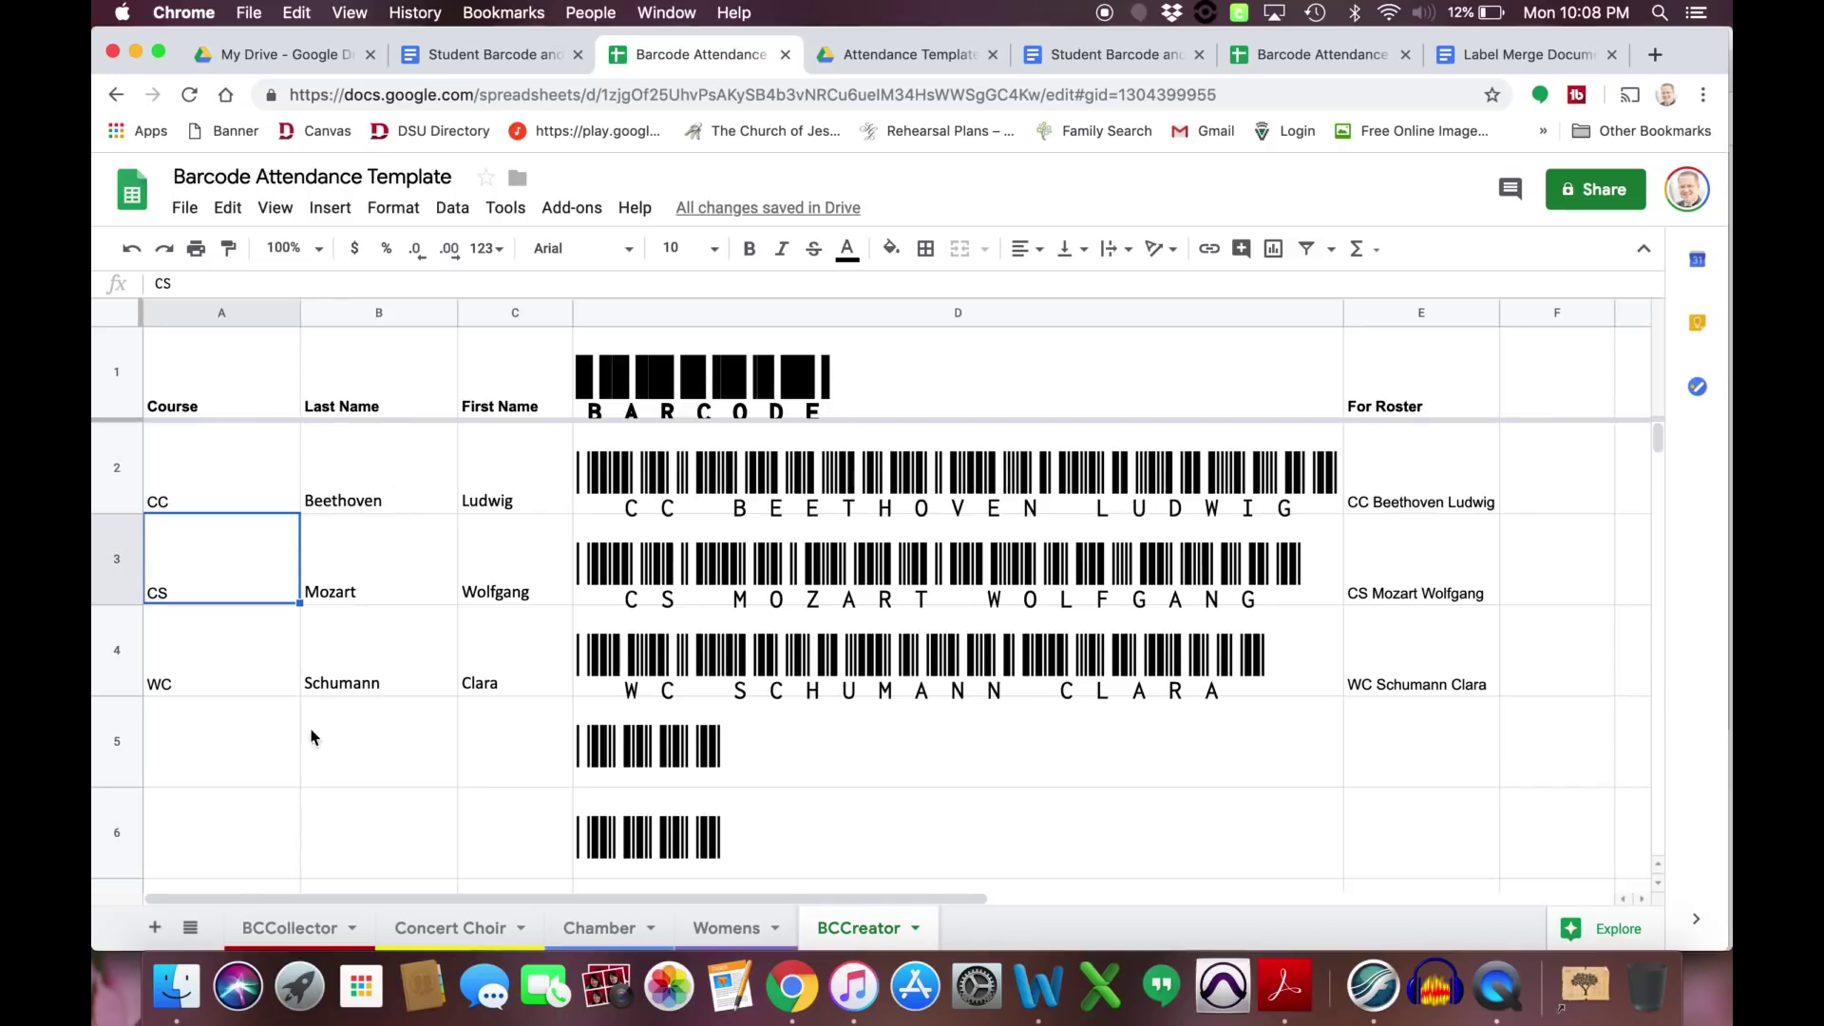
pyautogui.click(237, 734)
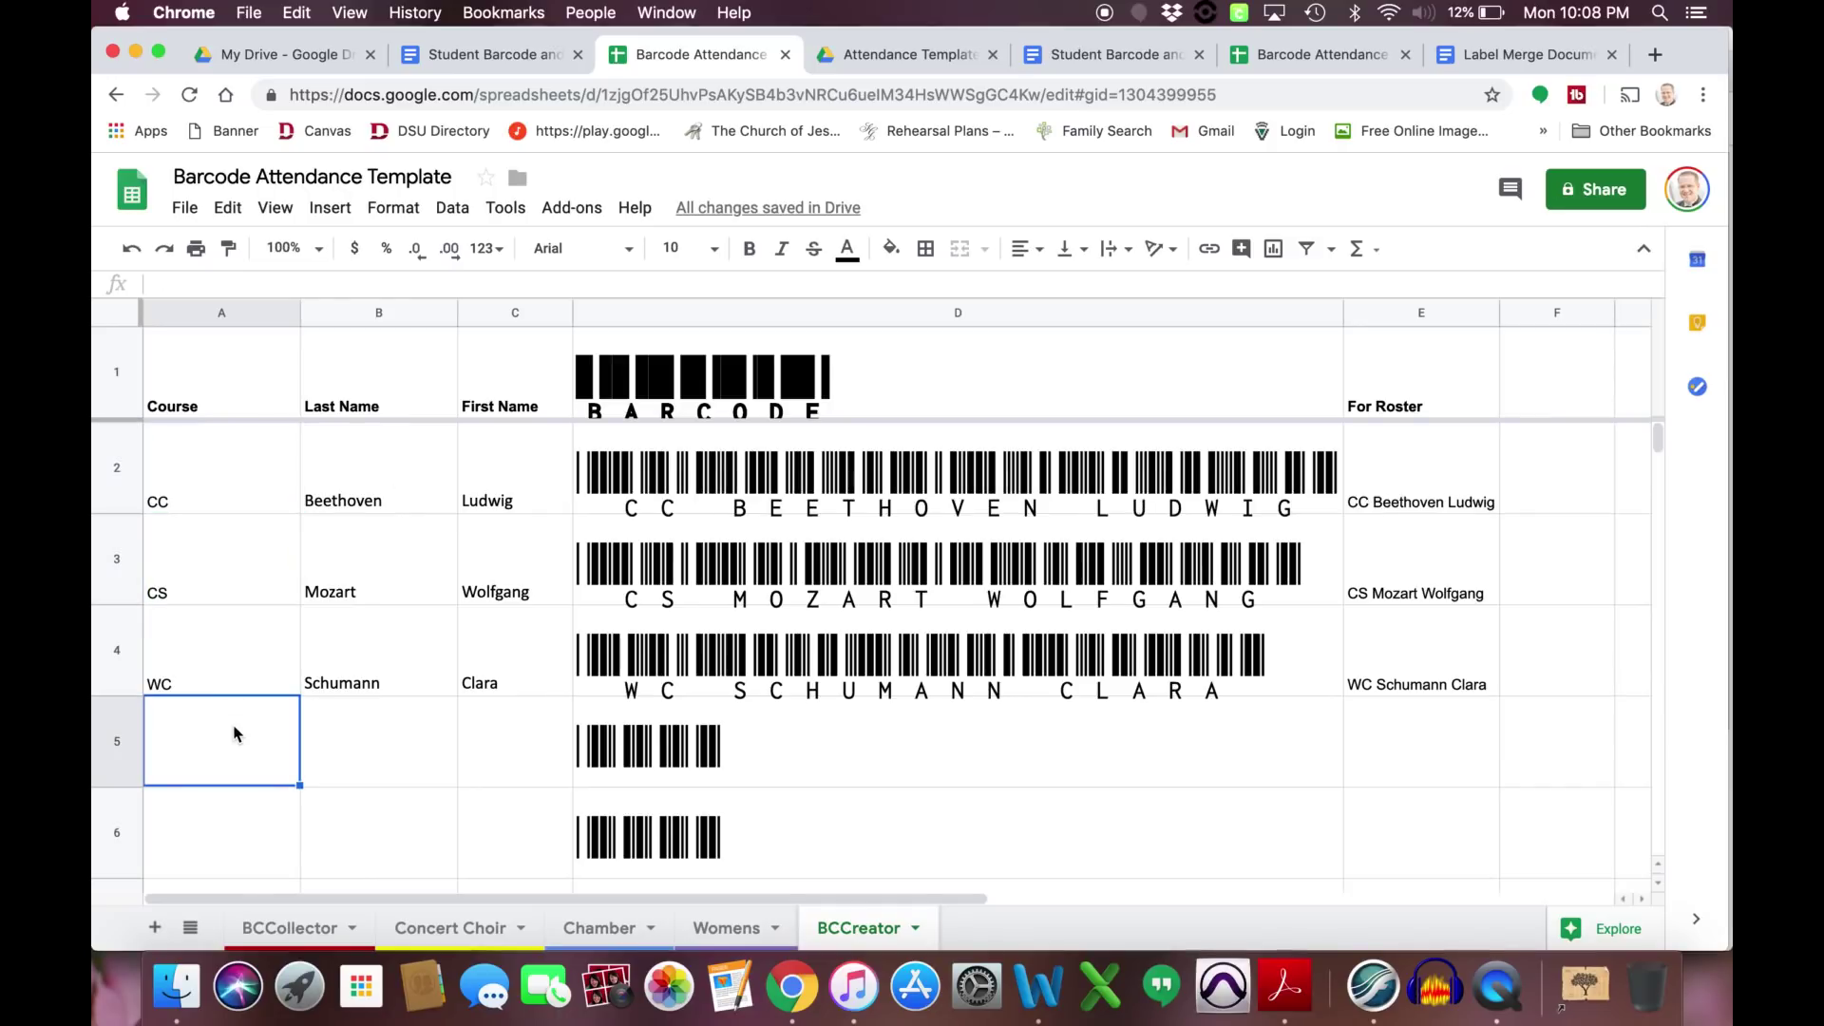
# Add a new student in row 5 with course CS plus their last and first name.
pyautogui.write('CS')
pyautogui.press('Tab')
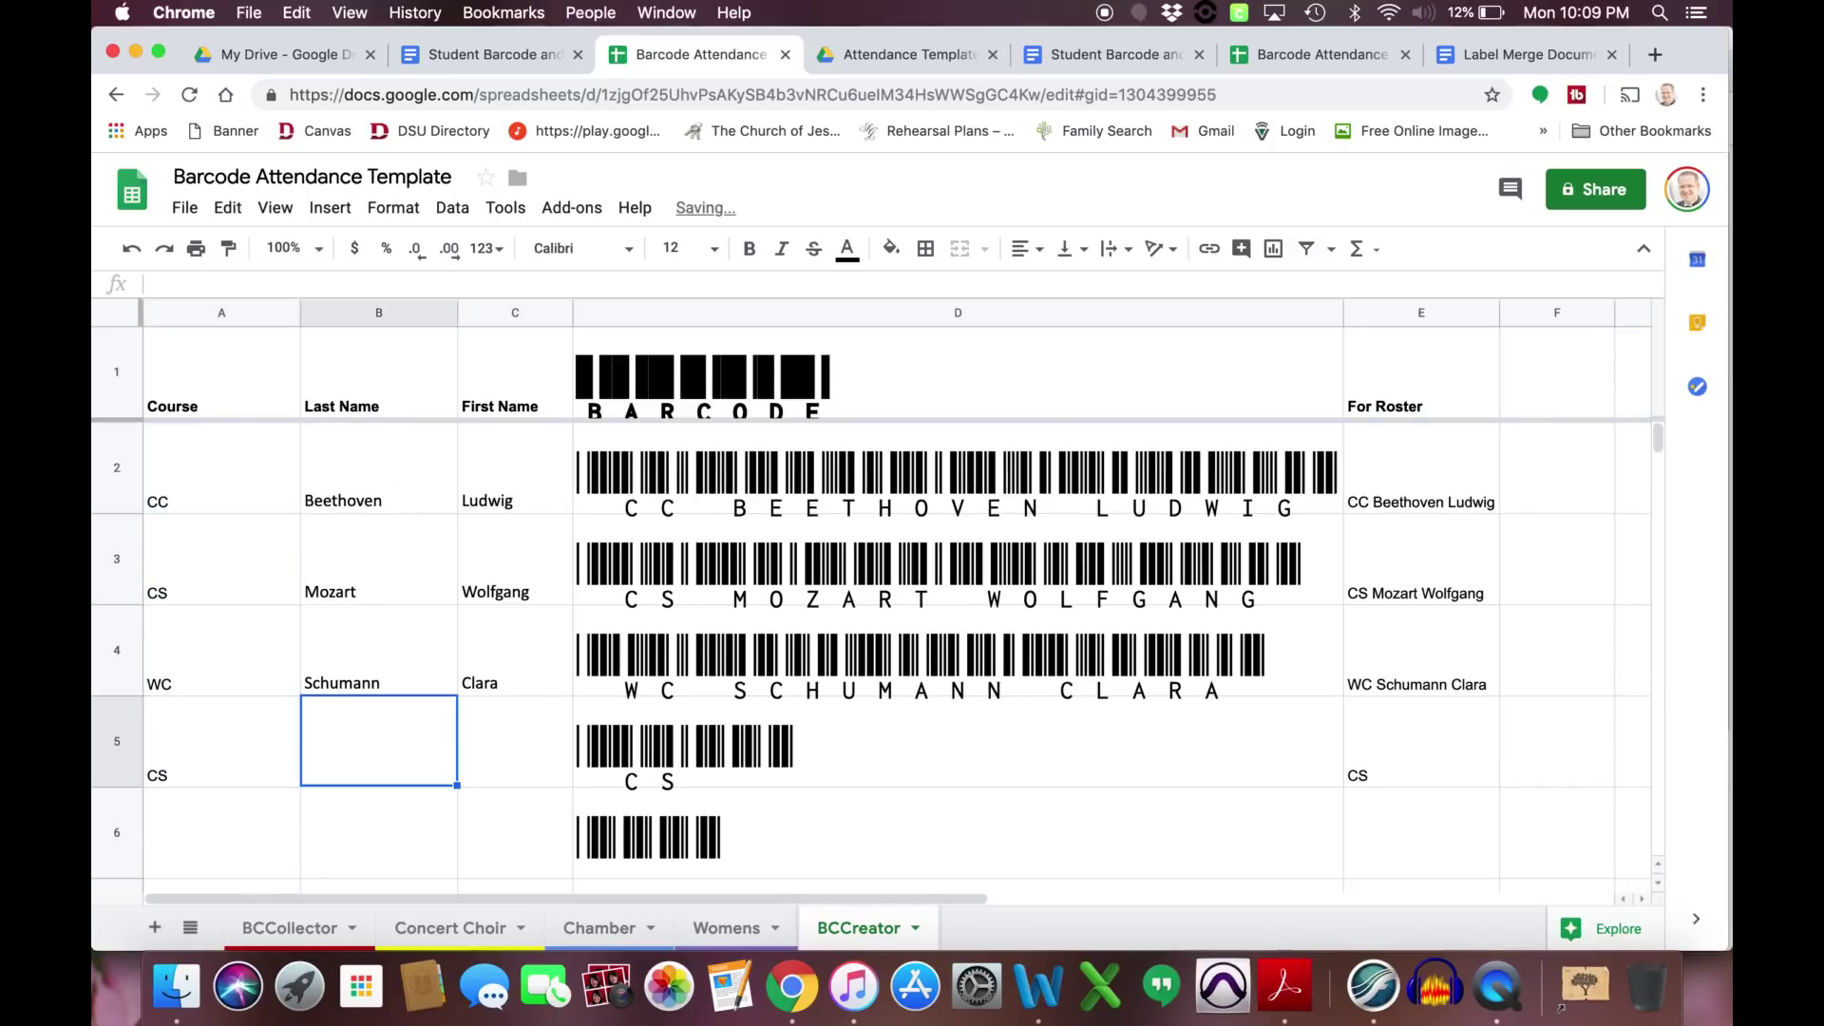
pyautogui.write('Smith')
pyautogui.press('Tab')
pyautogui.write('Jo')
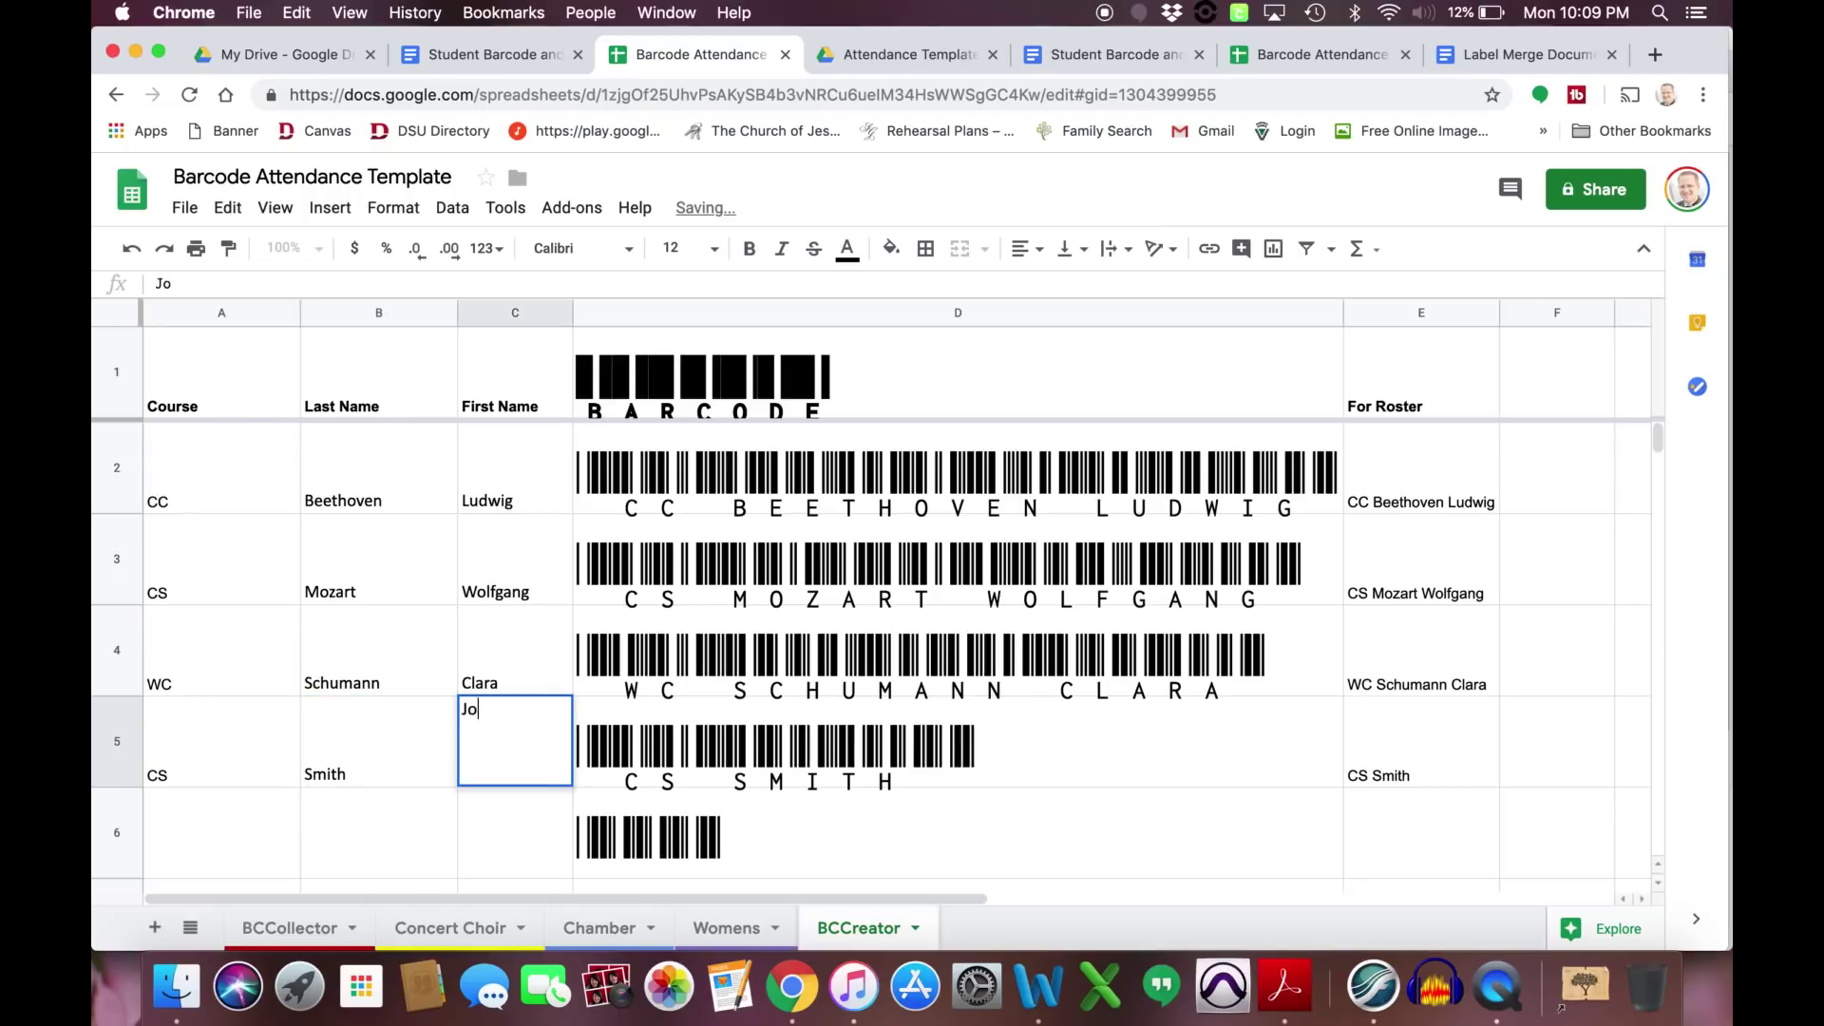
pyautogui.write('hn')
pyautogui.press('Return')
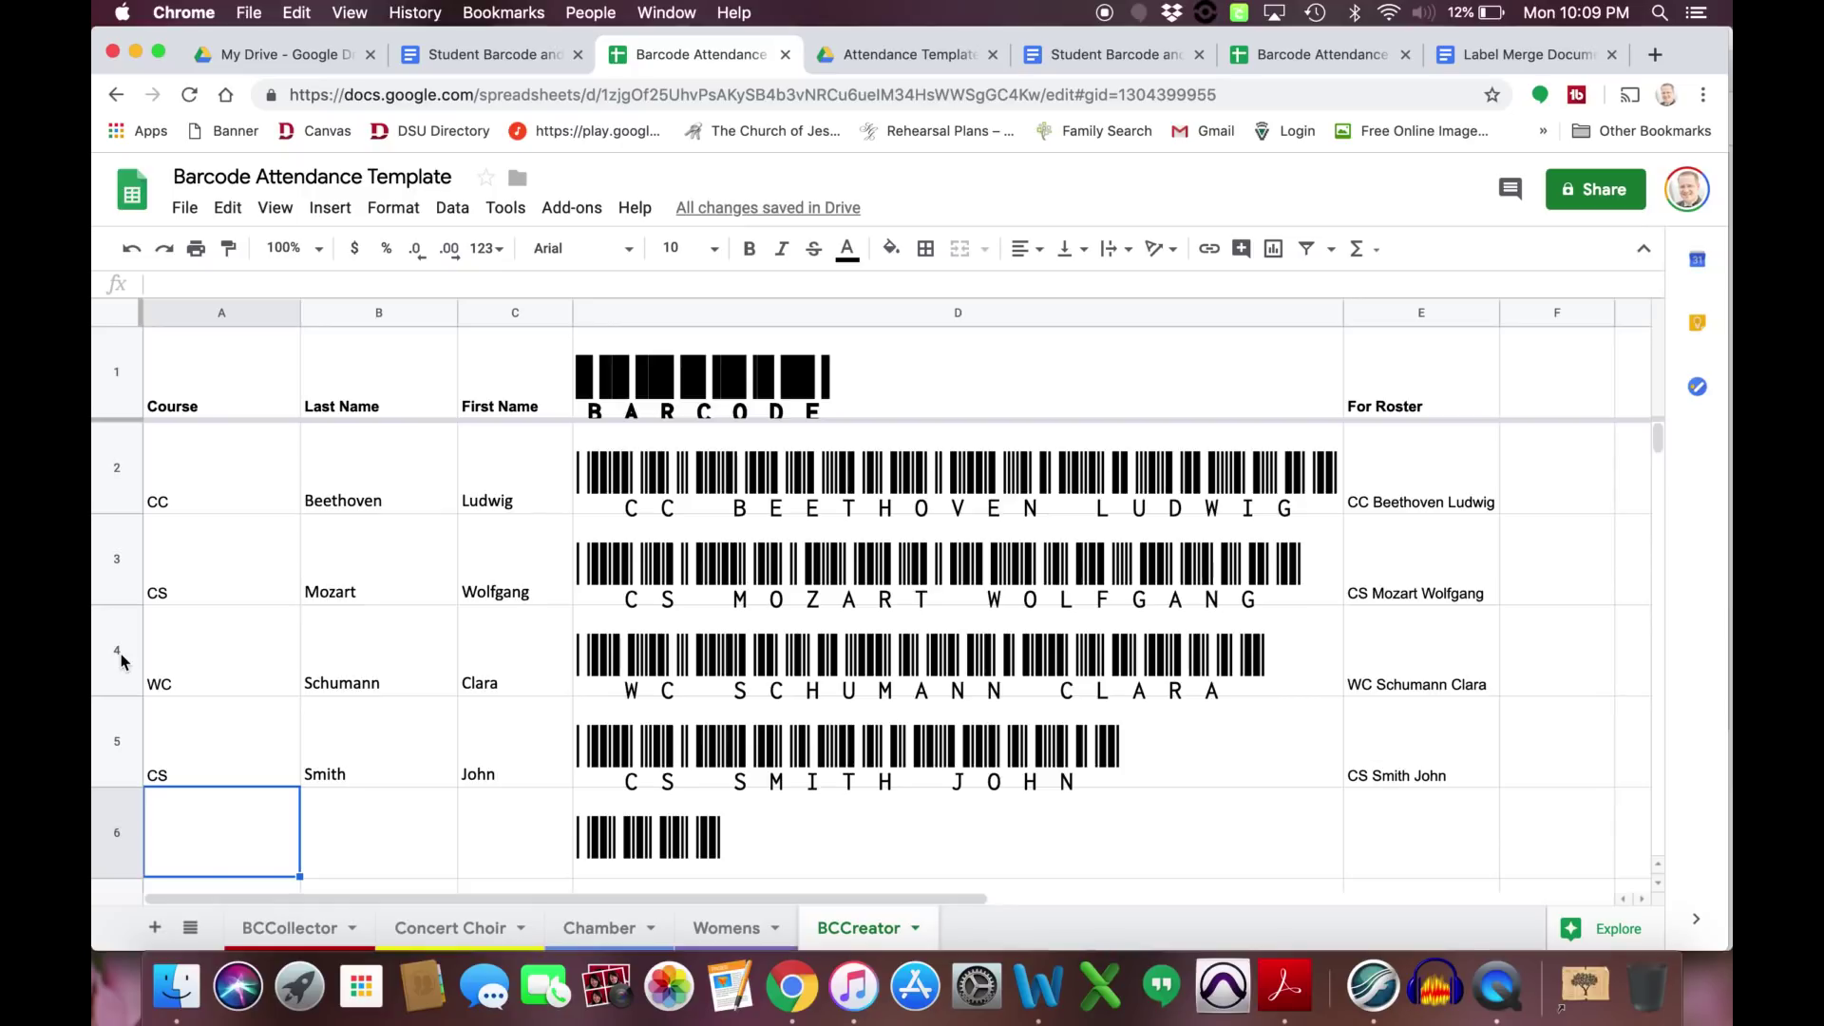
# Check the Concert Choir, Chamber and Womens sheets, then return to BCCreator.
pyautogui.click(425, 930)
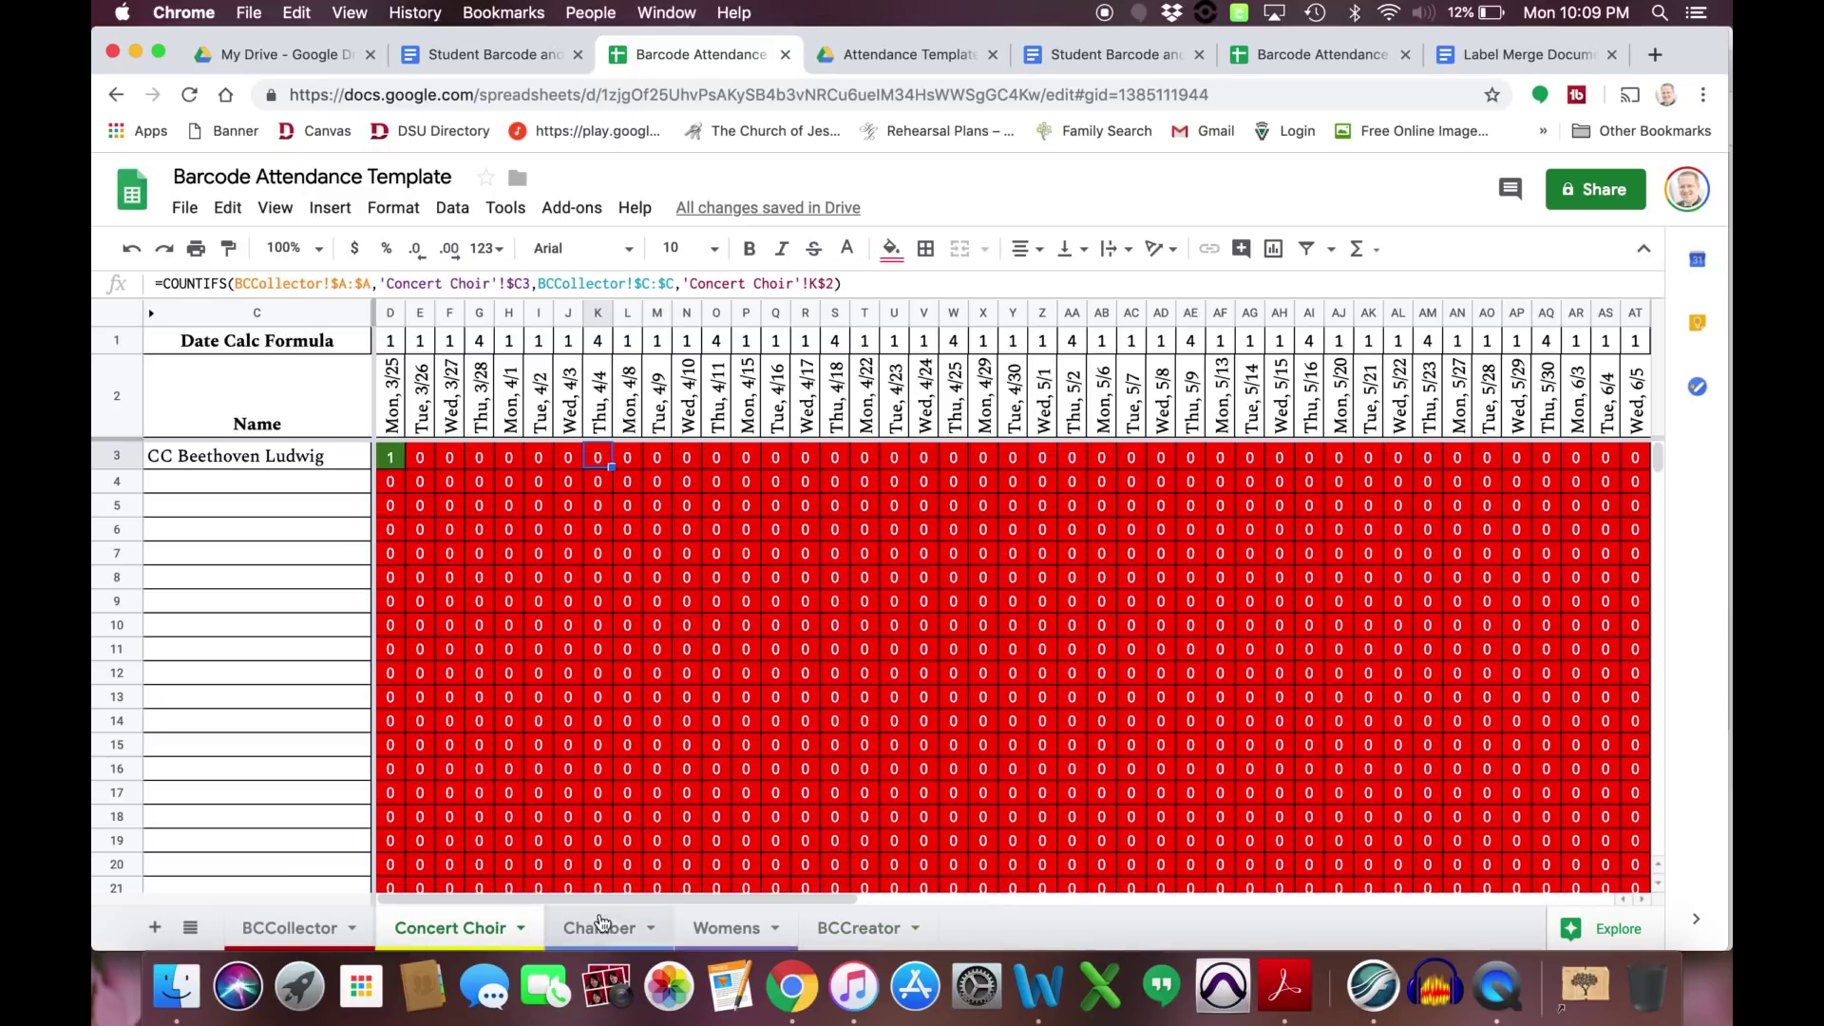
pyautogui.click(598, 931)
pyautogui.click(697, 931)
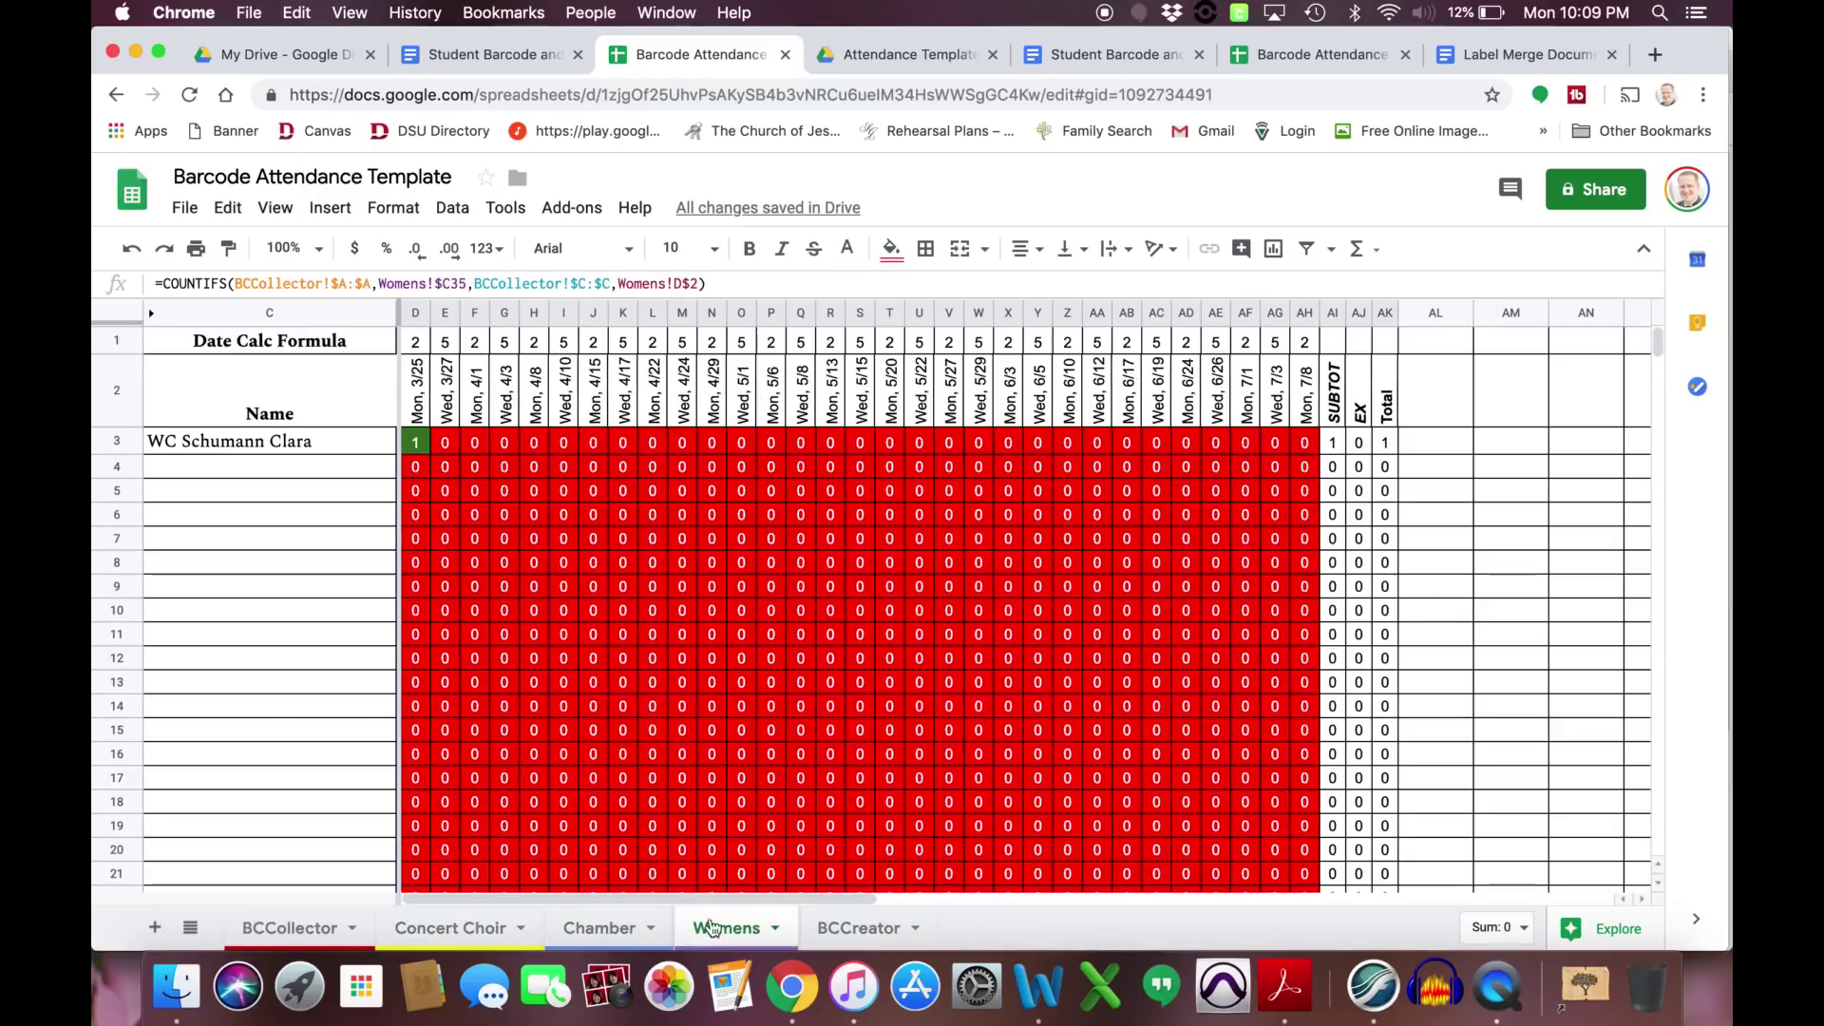
pyautogui.click(598, 926)
pyautogui.click(727, 930)
pyautogui.click(840, 929)
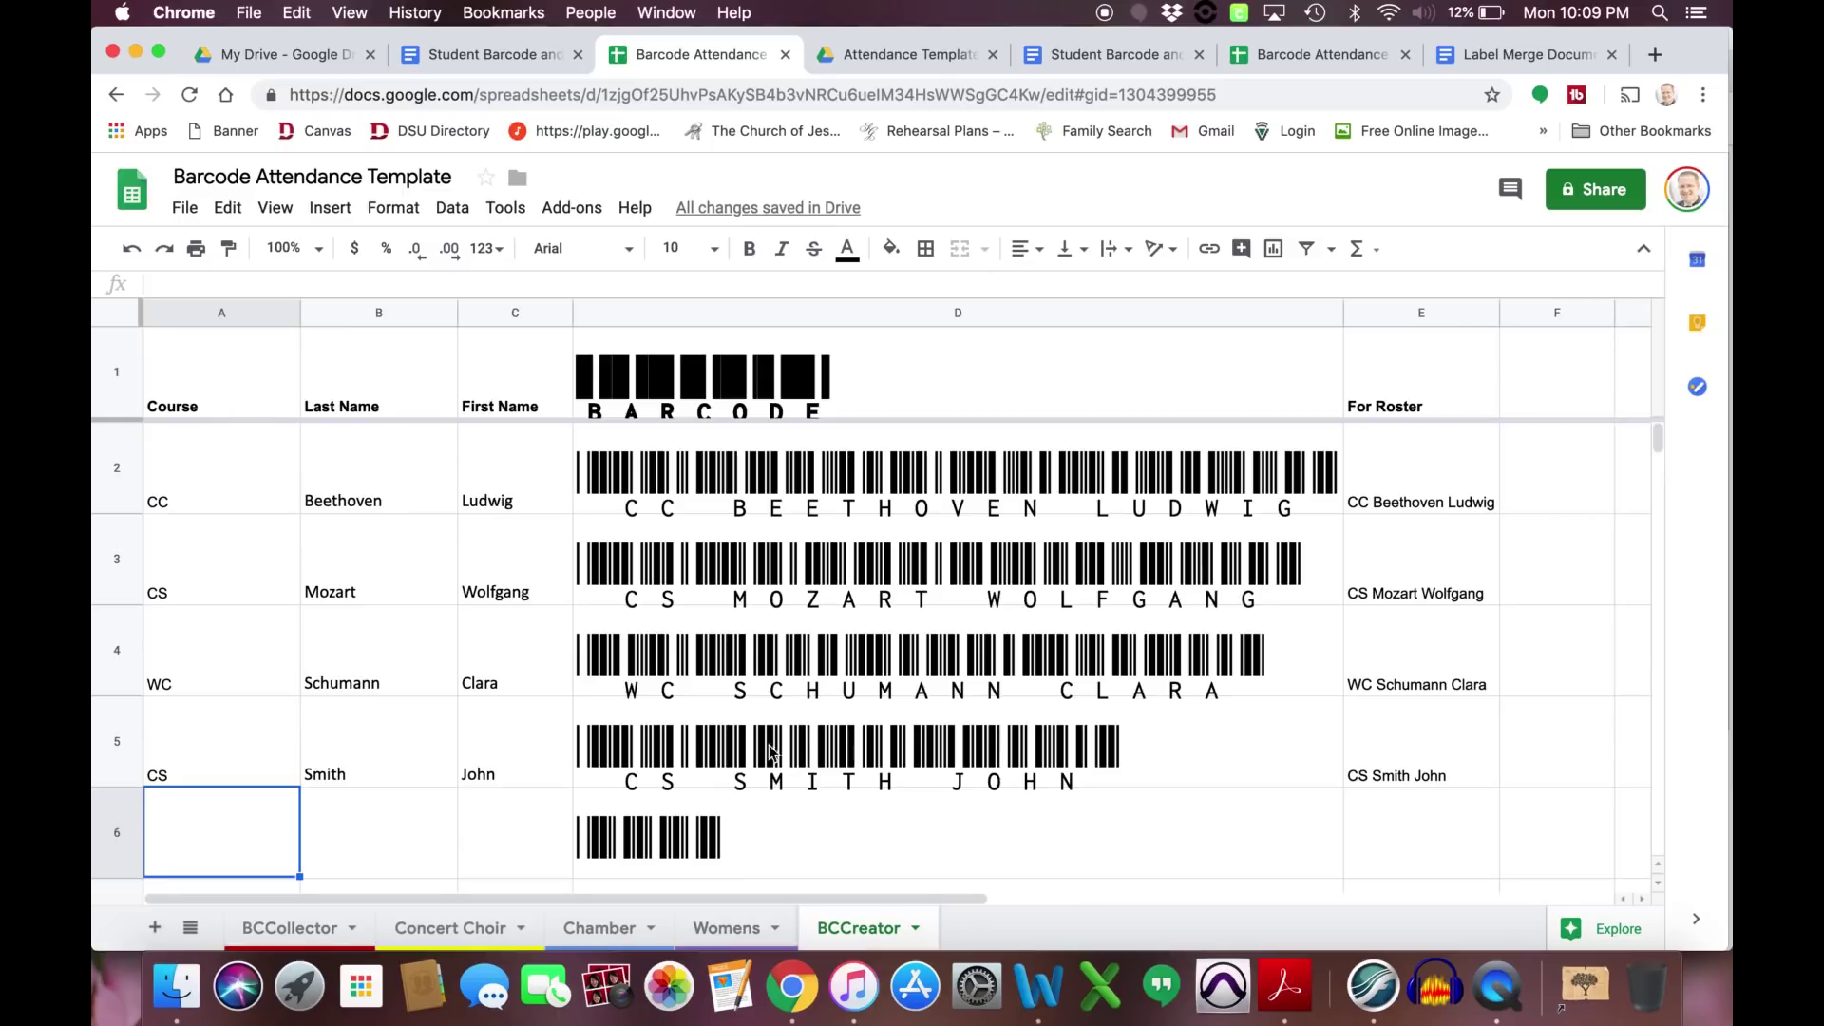
pyautogui.click(628, 250)
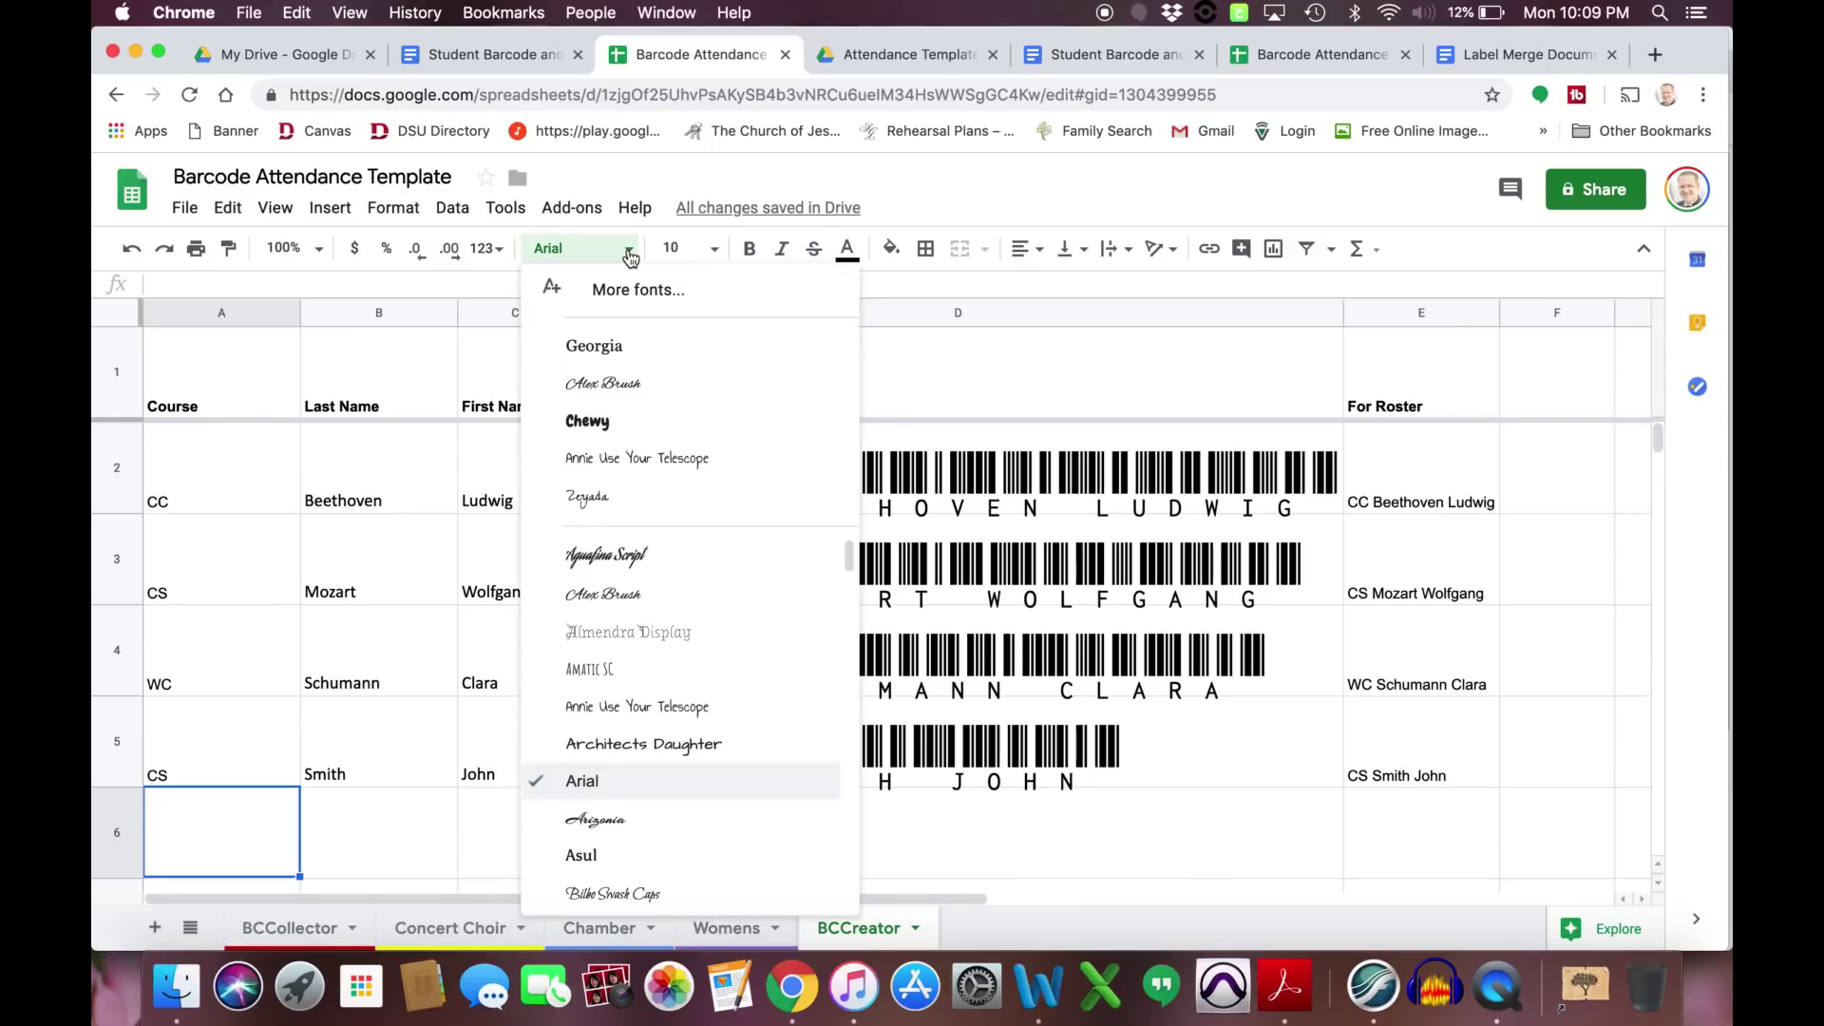
# Search fonts for 'libre ba' and keep only Libre Barcode 39 Text, removing Libre Barcode 128 and 39.
pyautogui.scroll(-6, 675, 622)
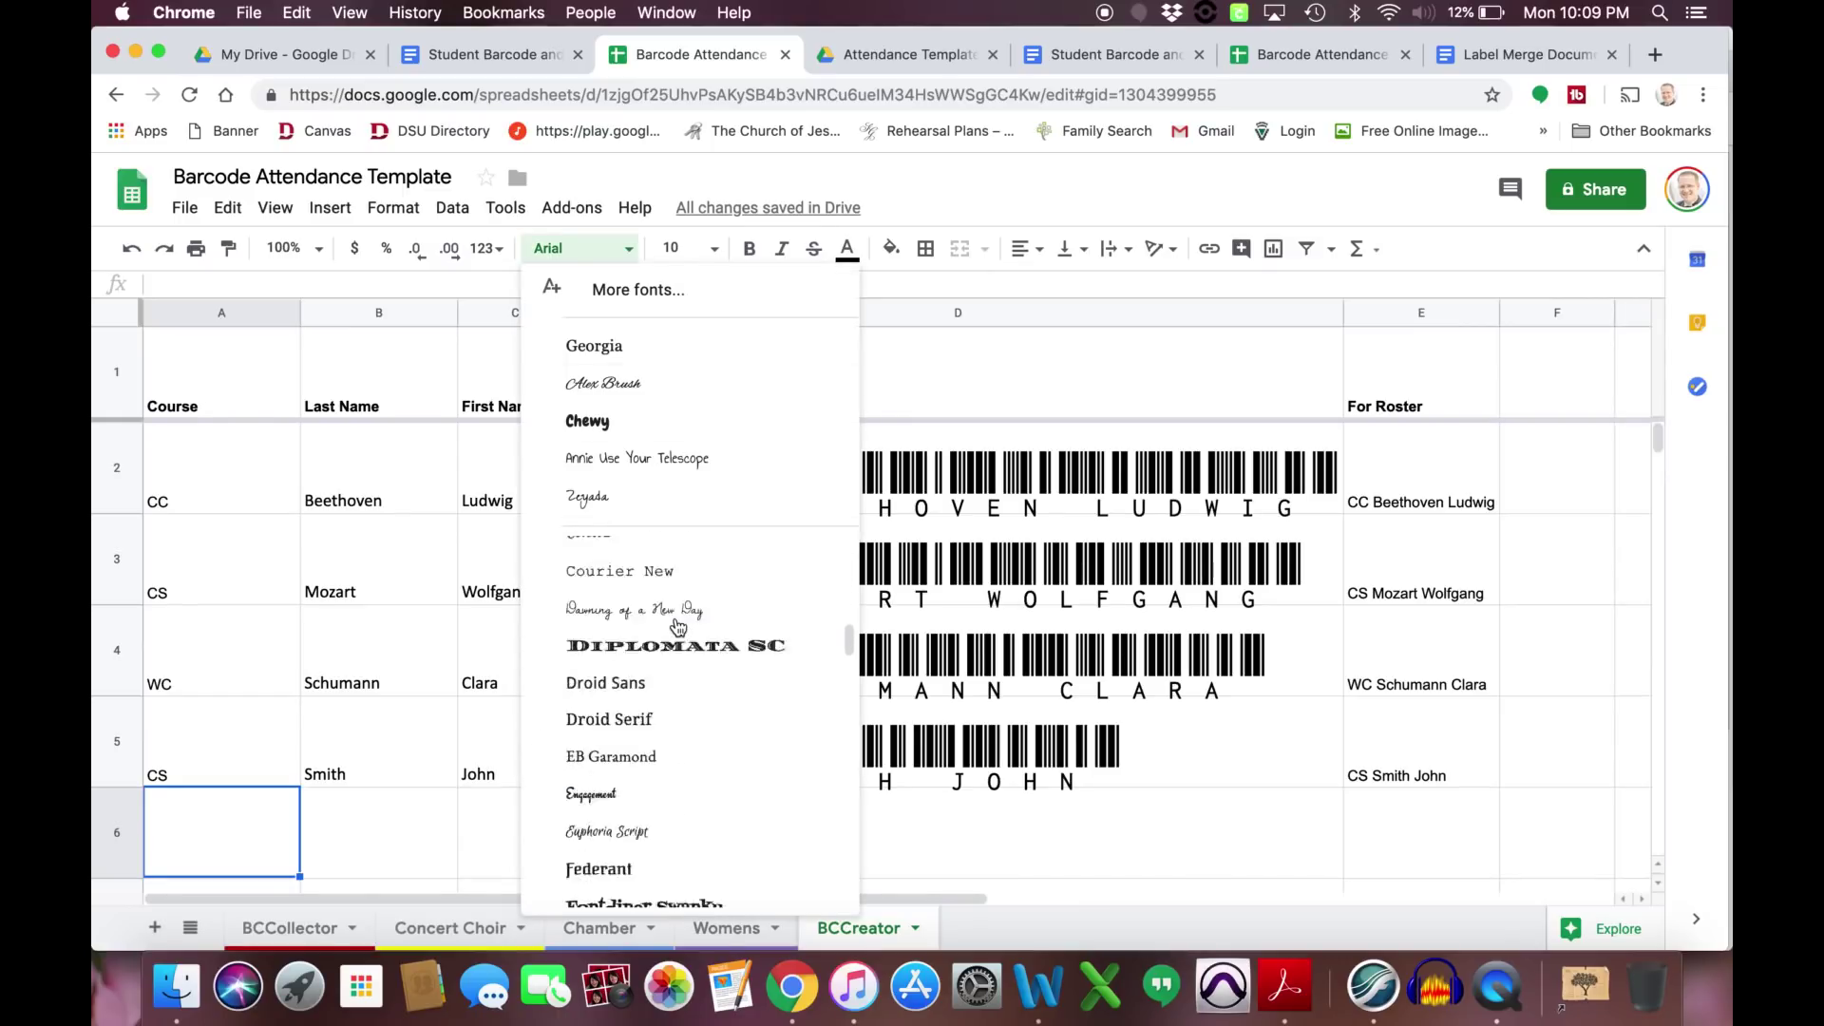
pyautogui.scroll(-8, 677, 626)
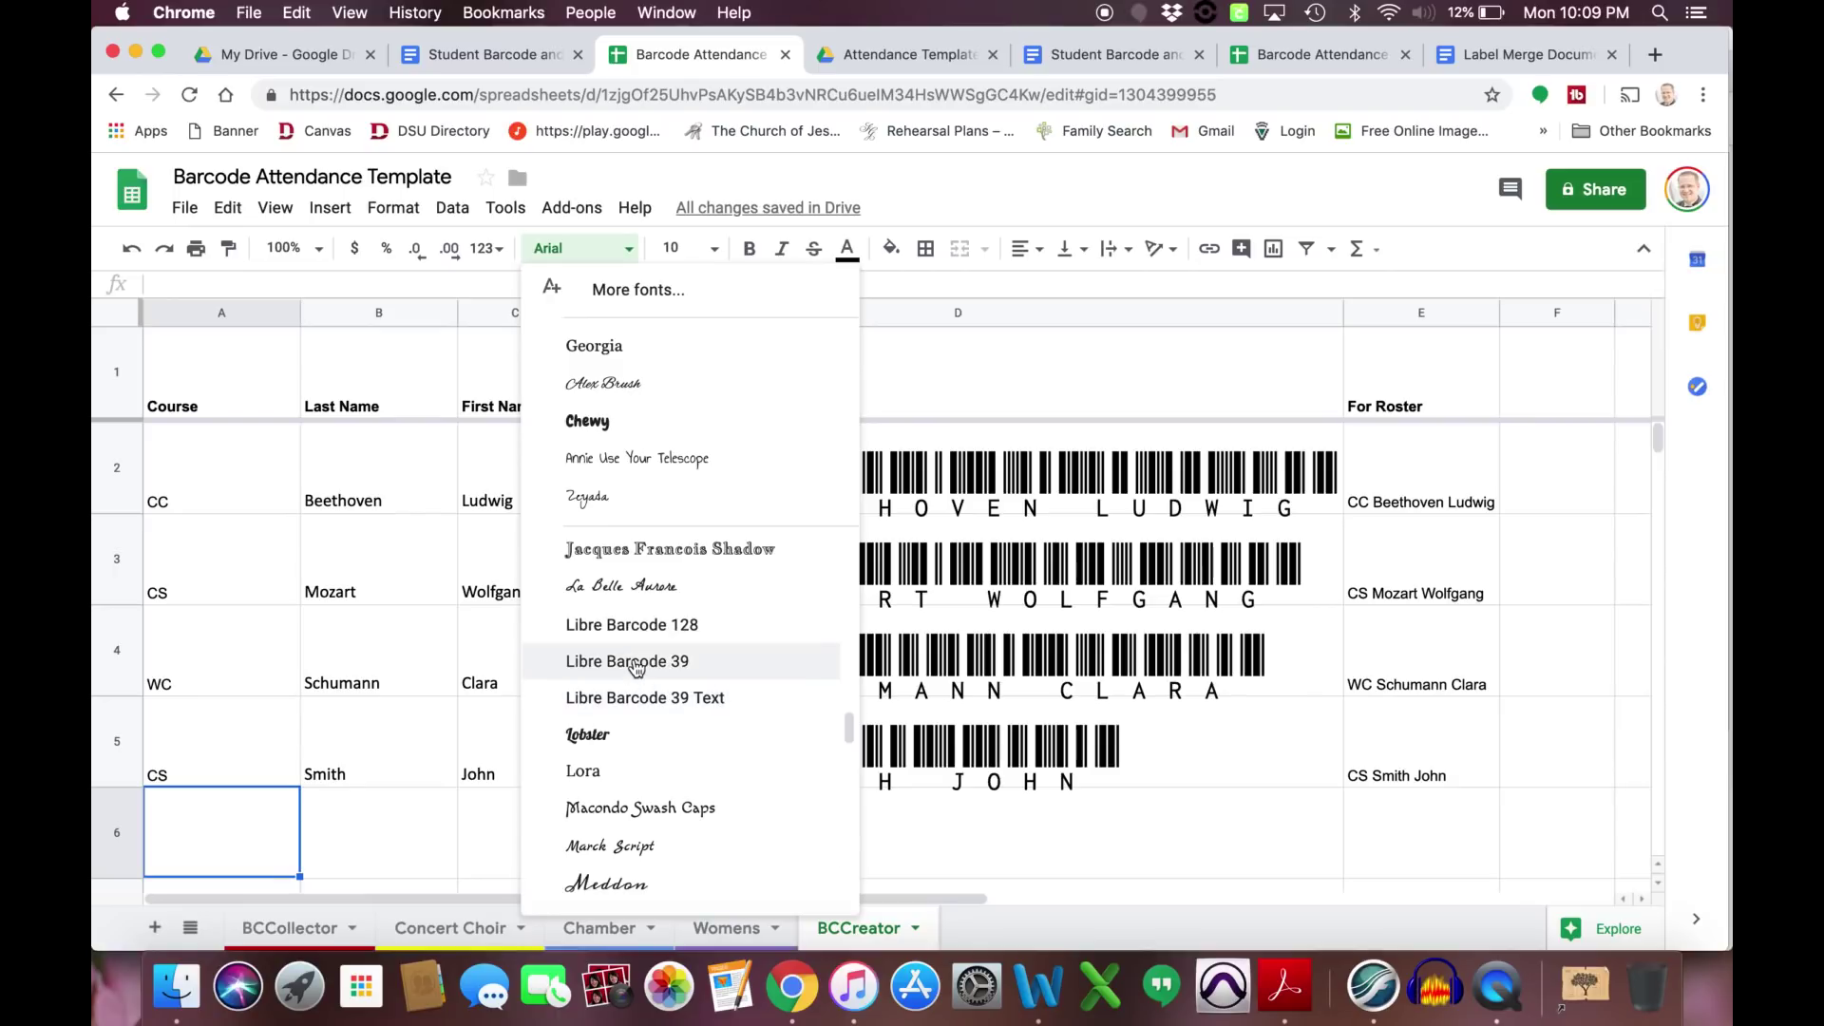
pyautogui.scroll(10, 637, 665)
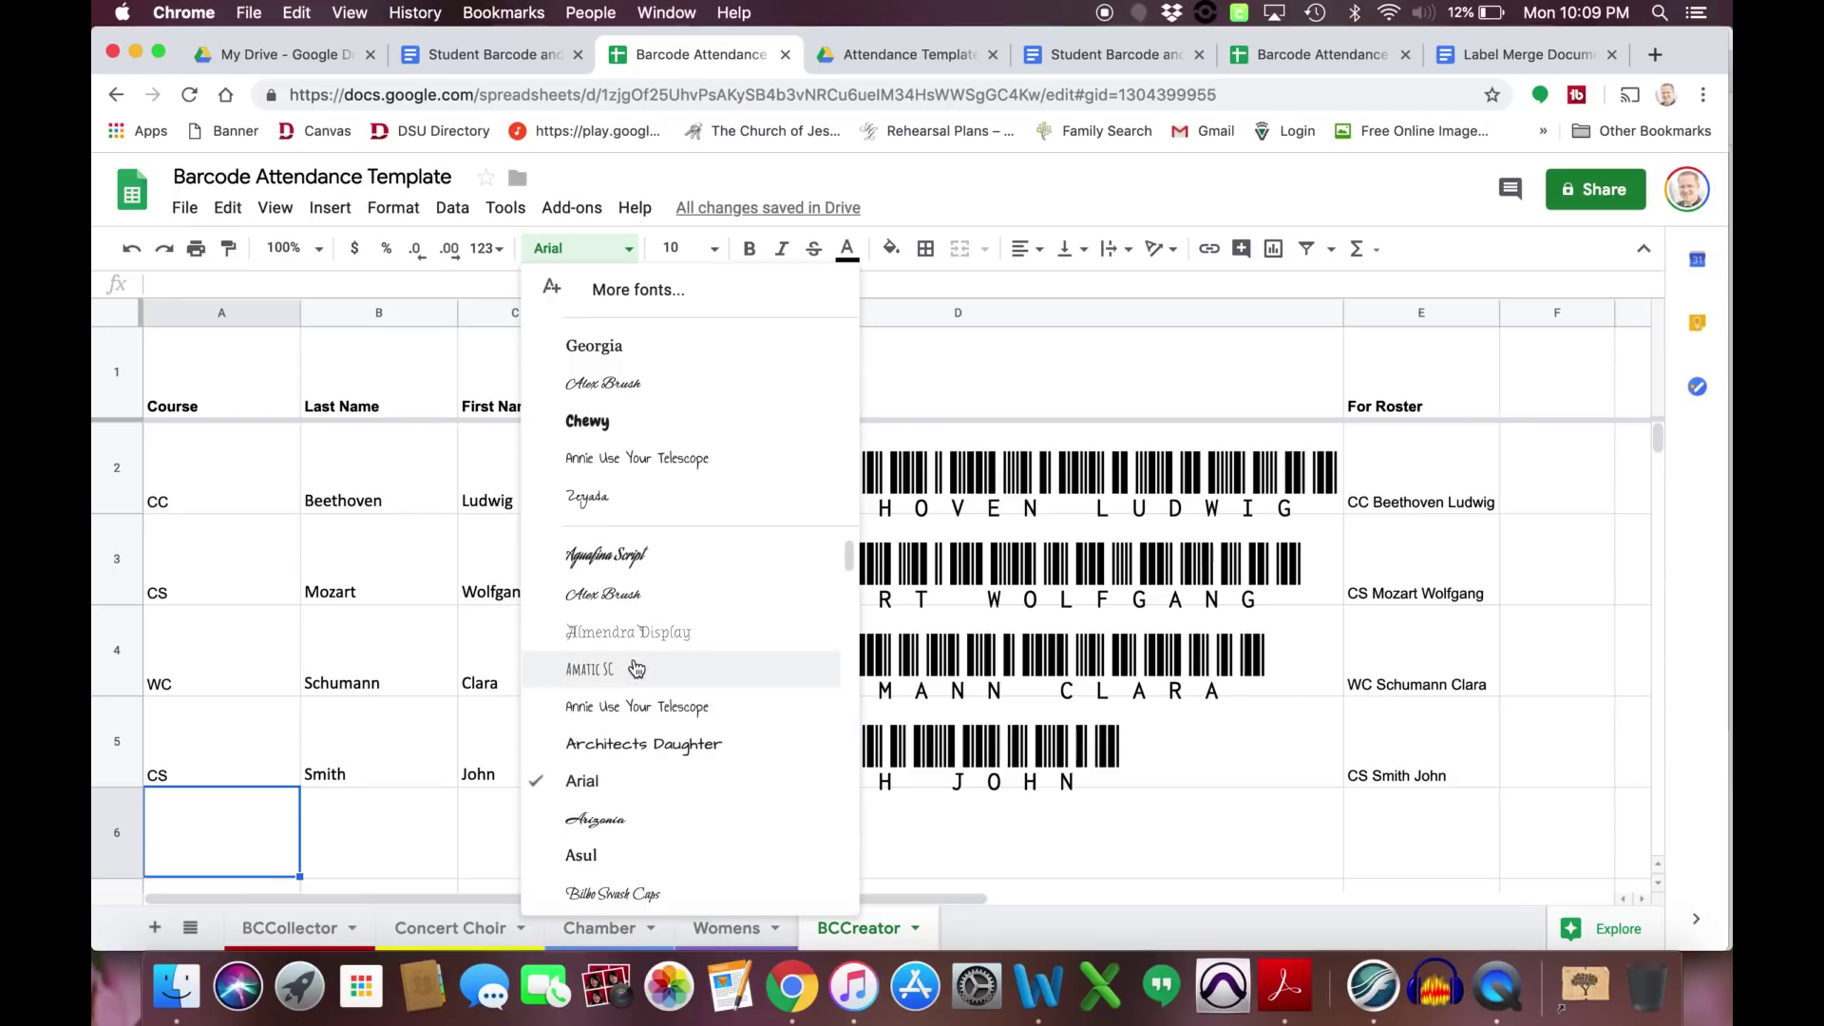
pyautogui.click(634, 295)
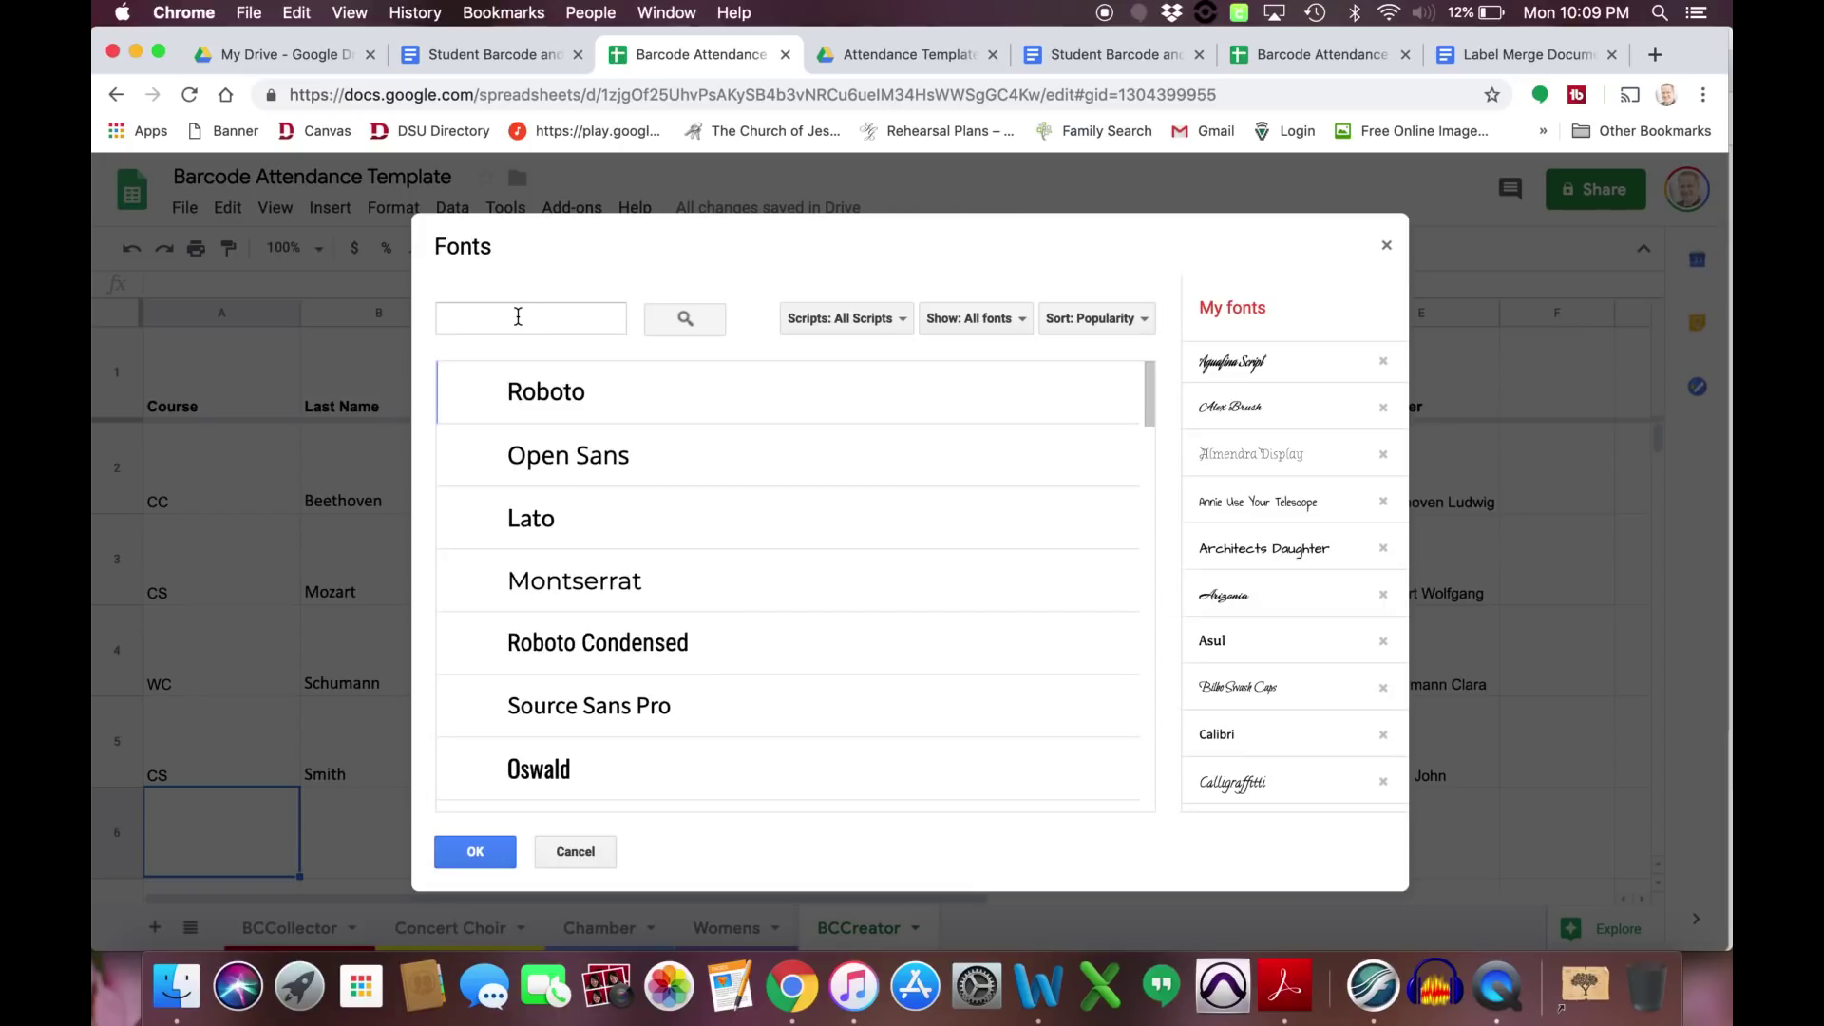
pyautogui.click(518, 317)
pyautogui.write('lib')
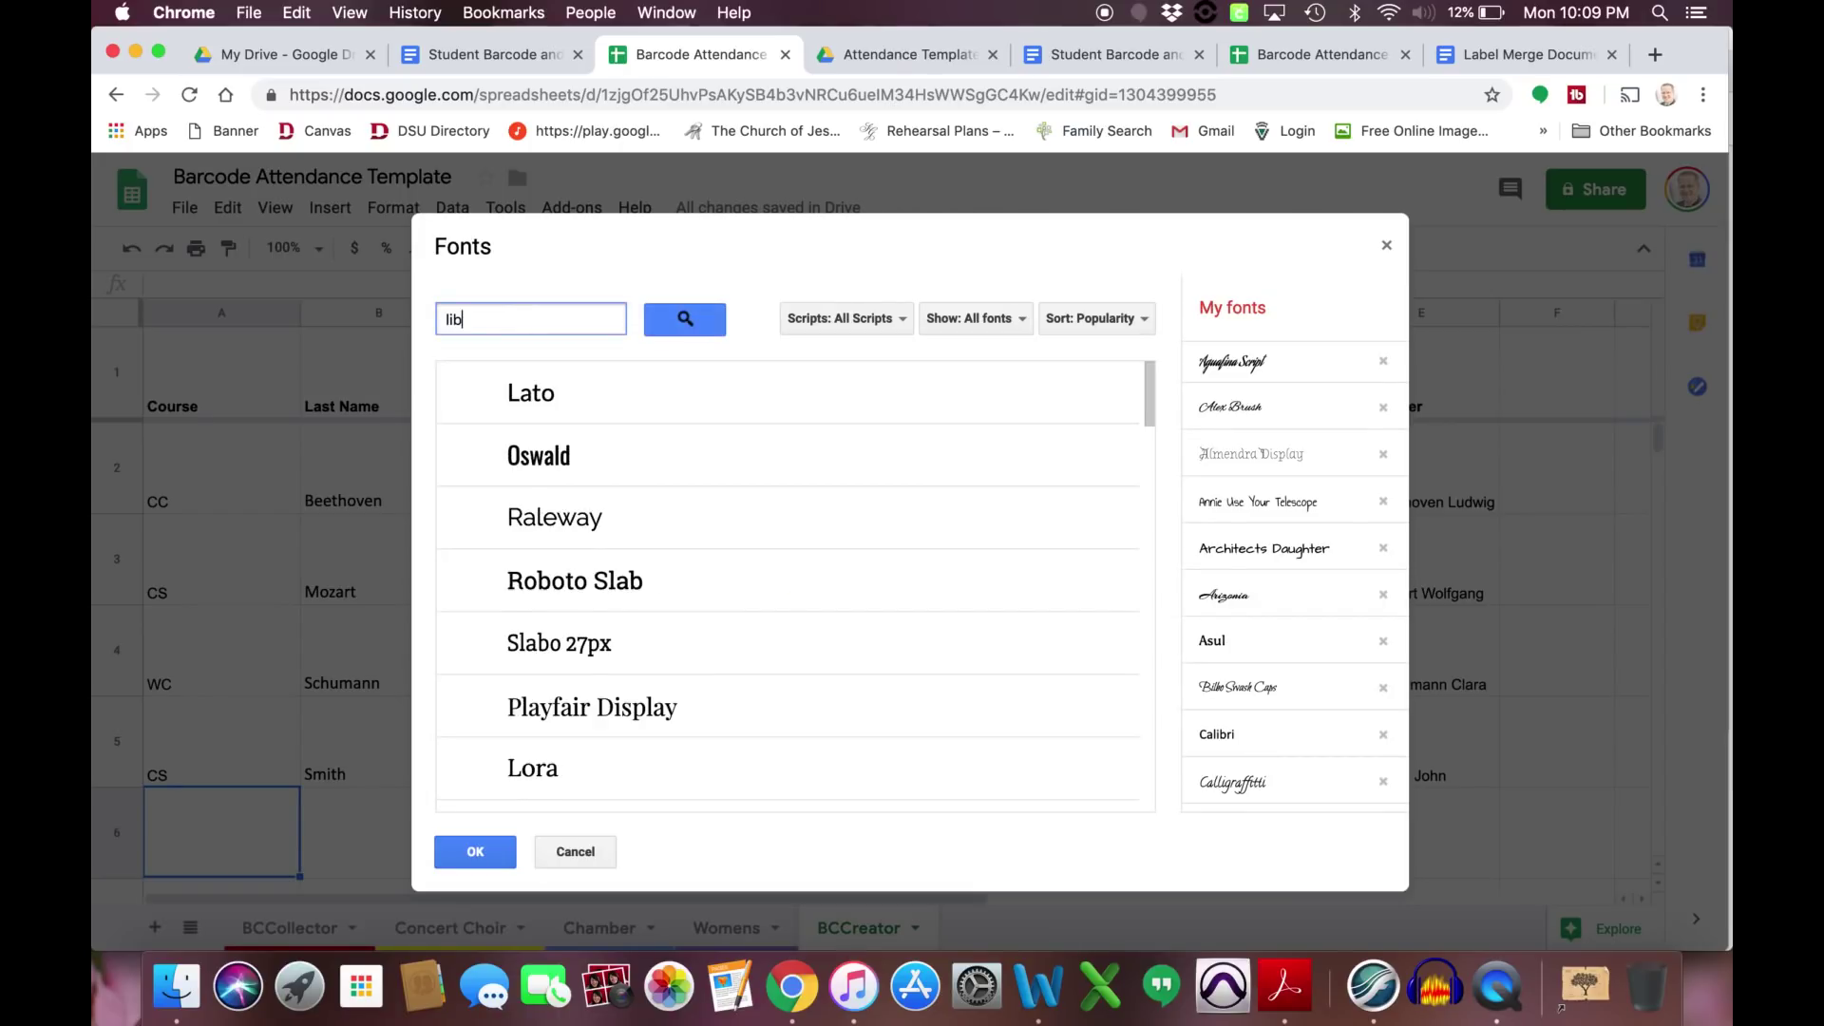
pyautogui.write('re')
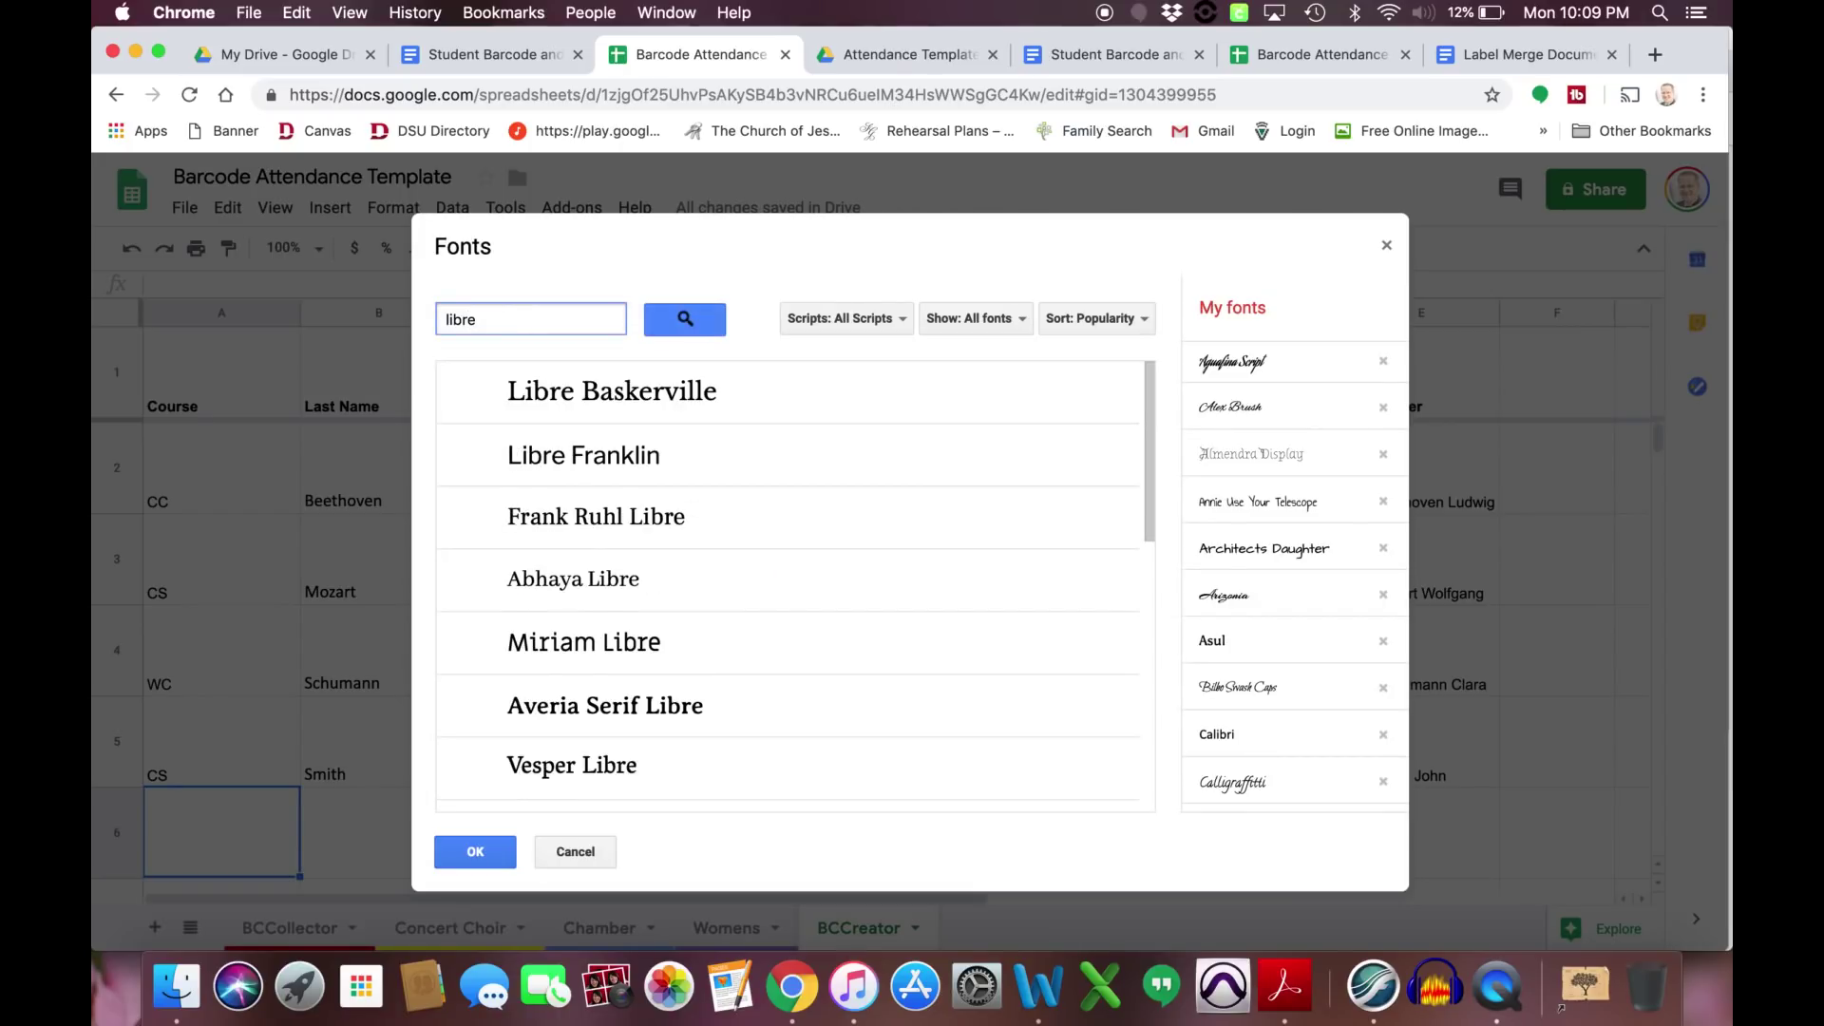
pyautogui.write(' ba')
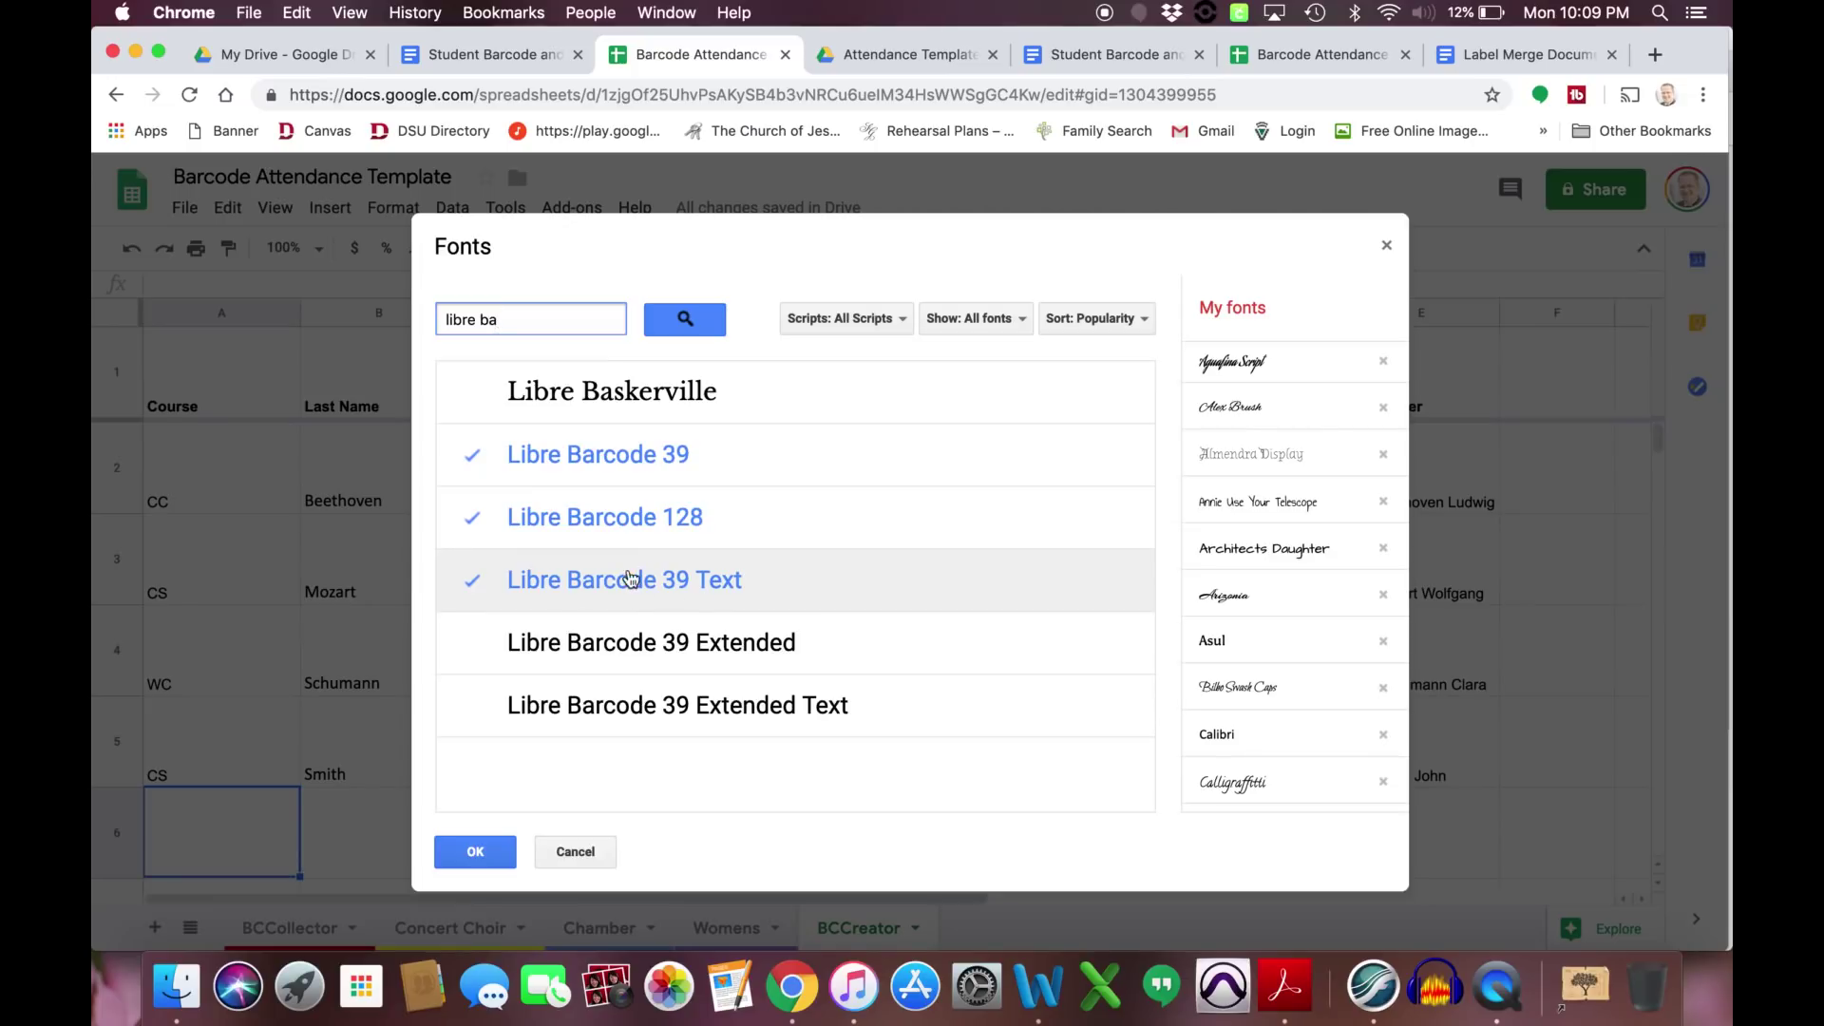
pyautogui.click(494, 516)
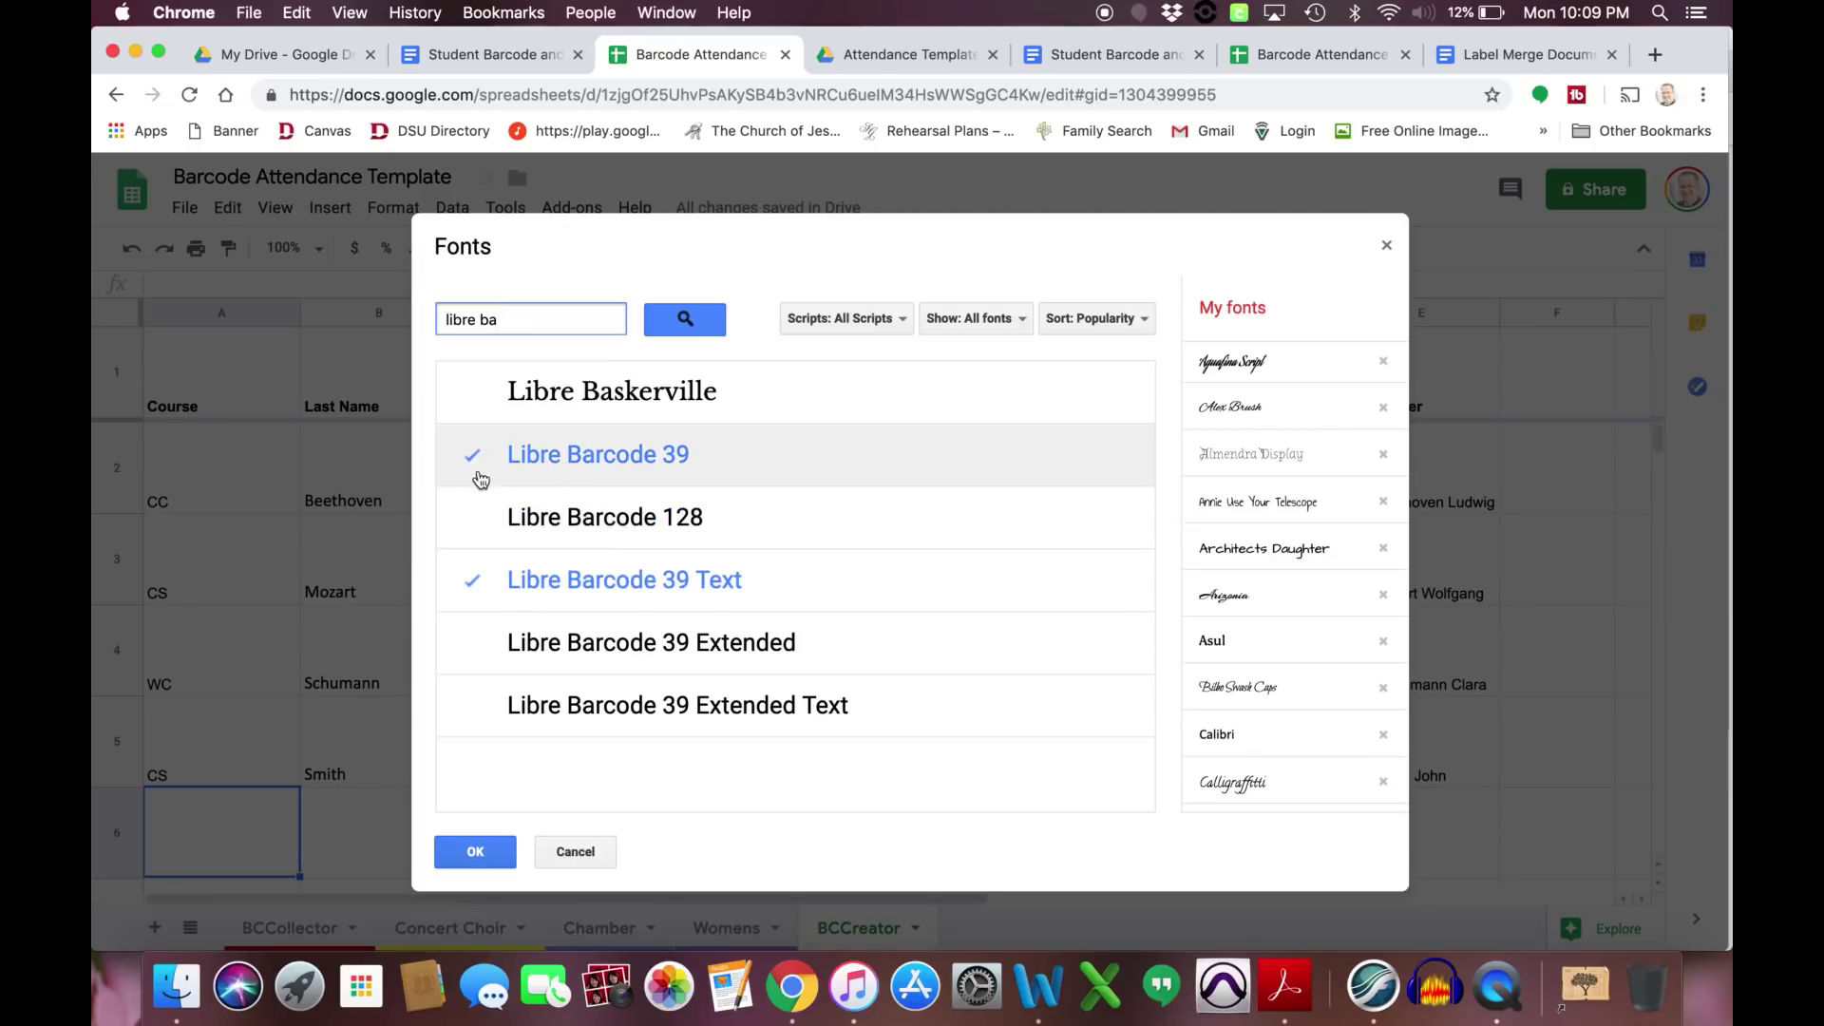
pyautogui.click(478, 467)
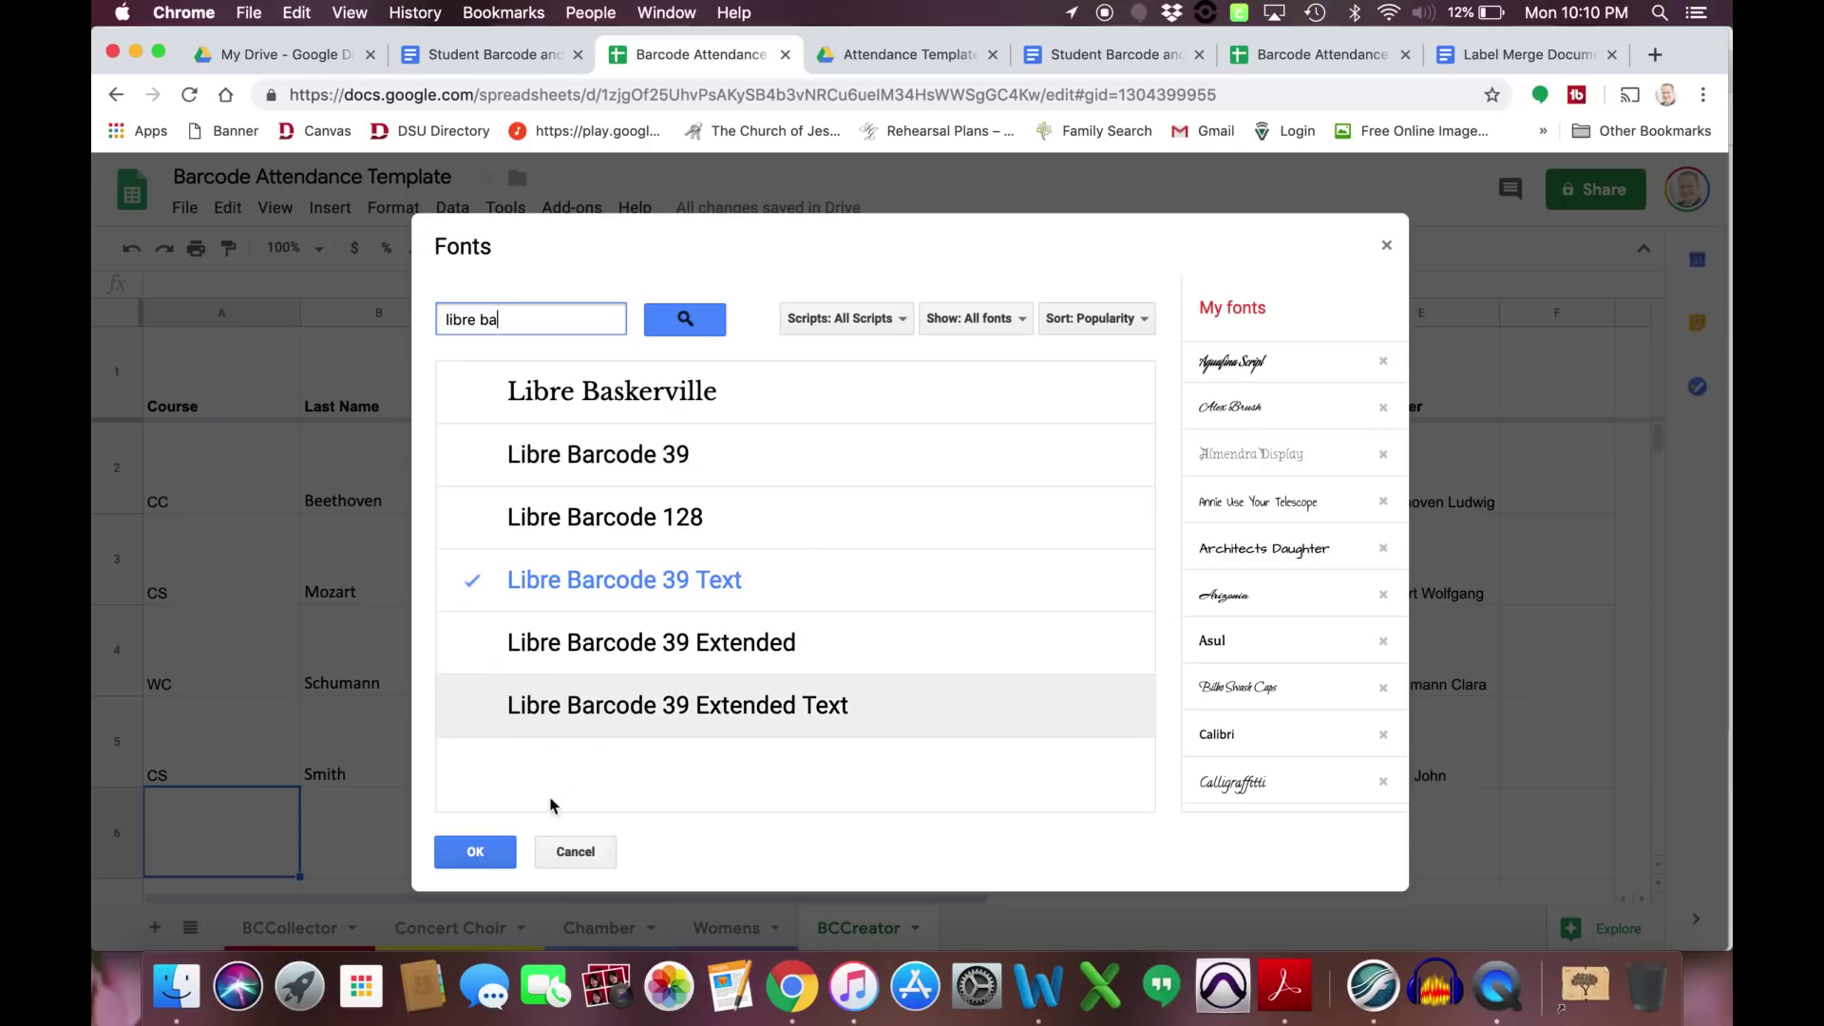
pyautogui.click(475, 854)
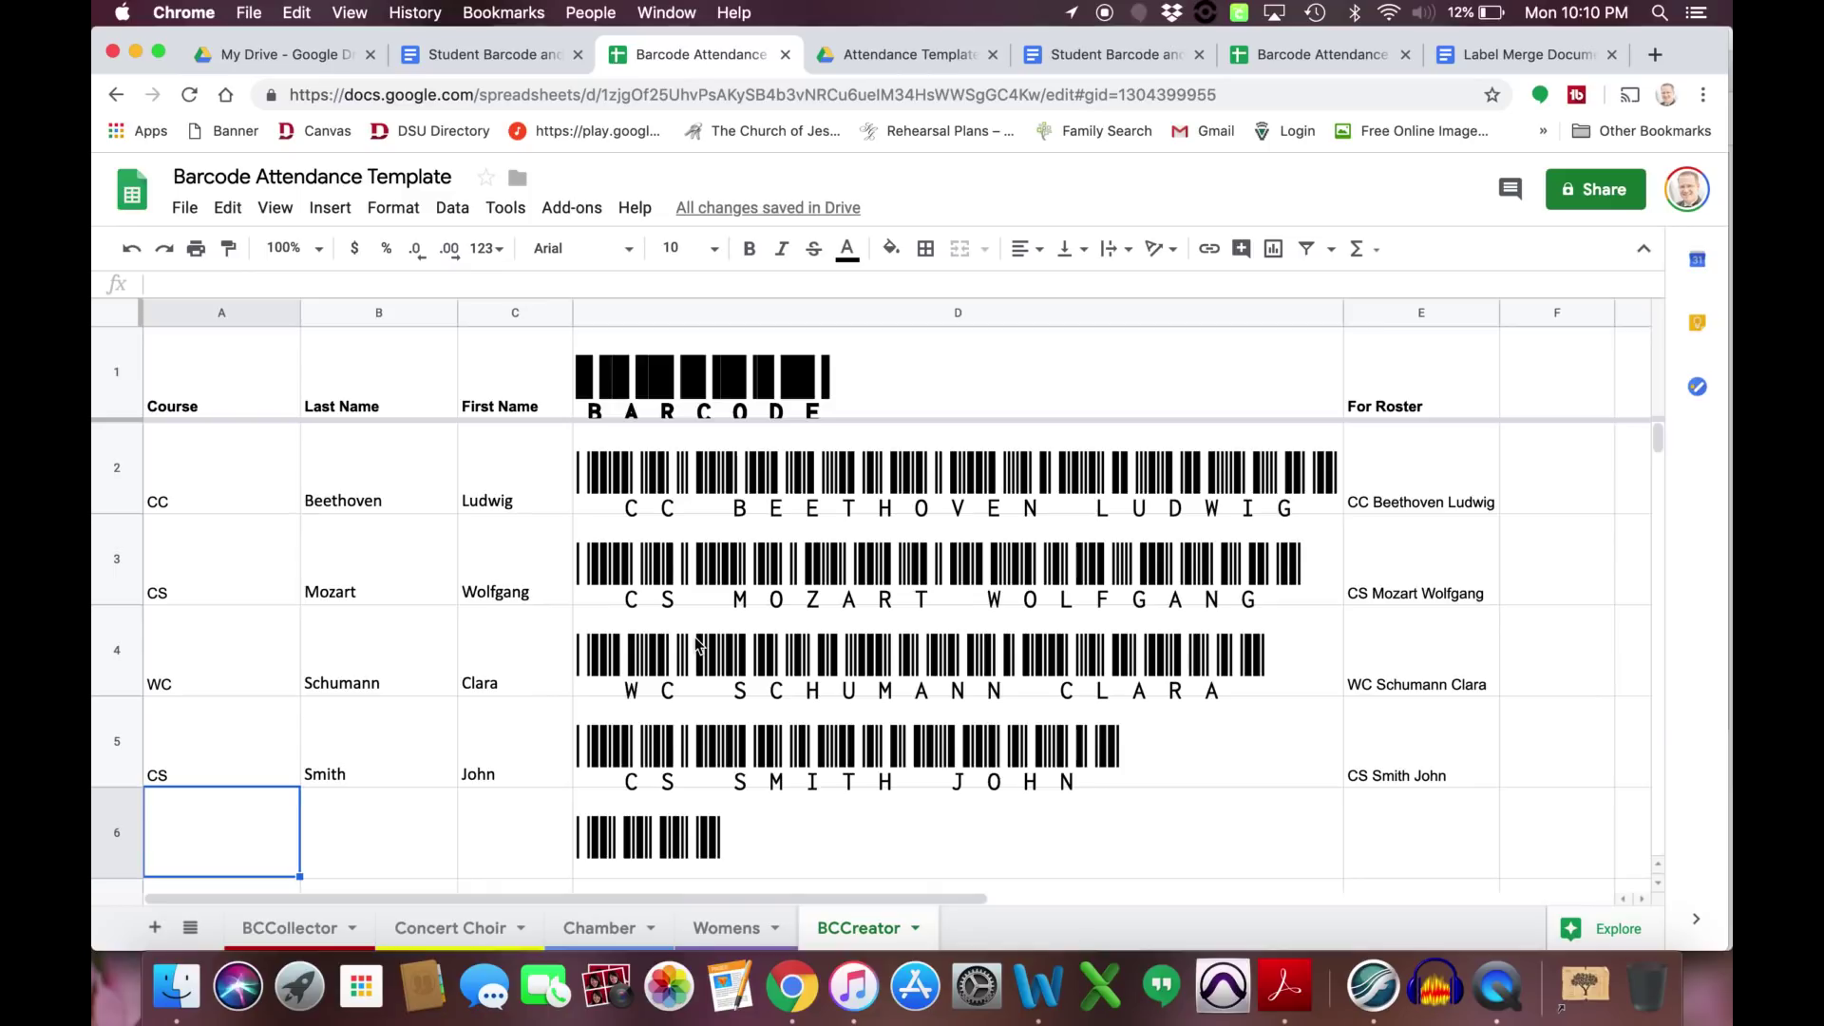
pyautogui.click(487, 63)
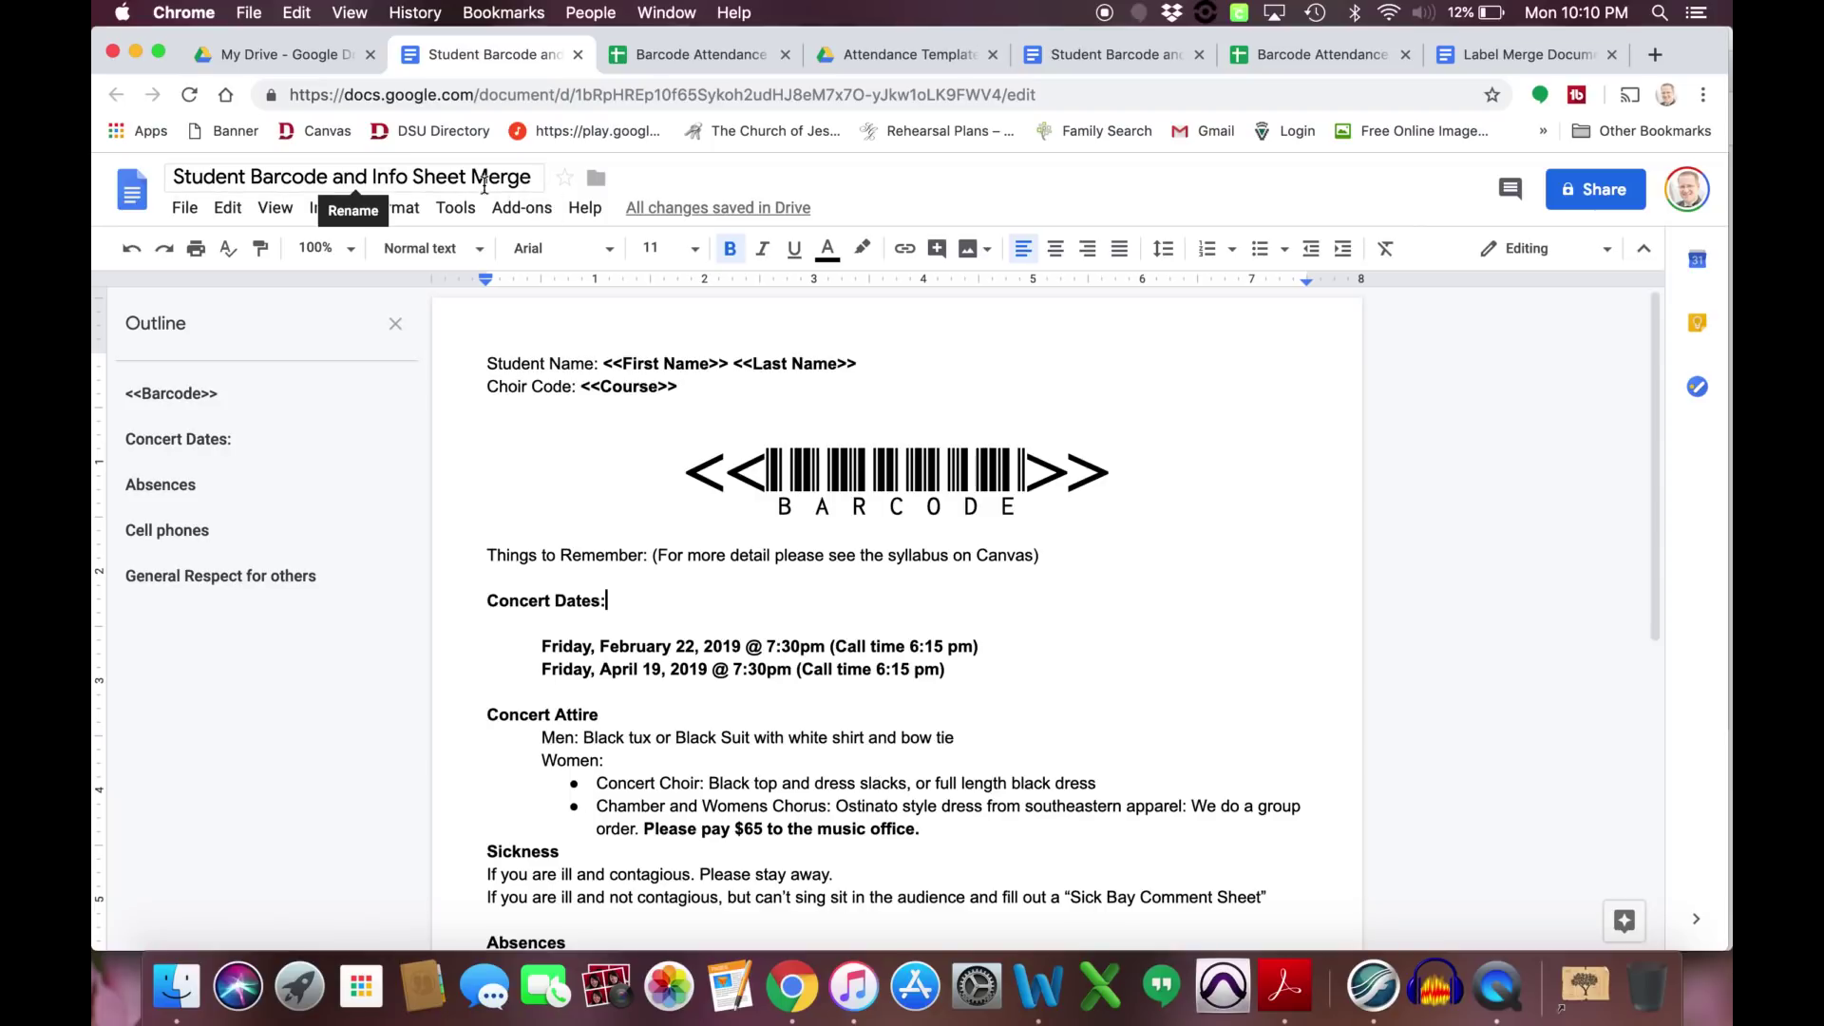
pyautogui.scroll(-7, 713, 748)
pyautogui.scroll(7, 712, 748)
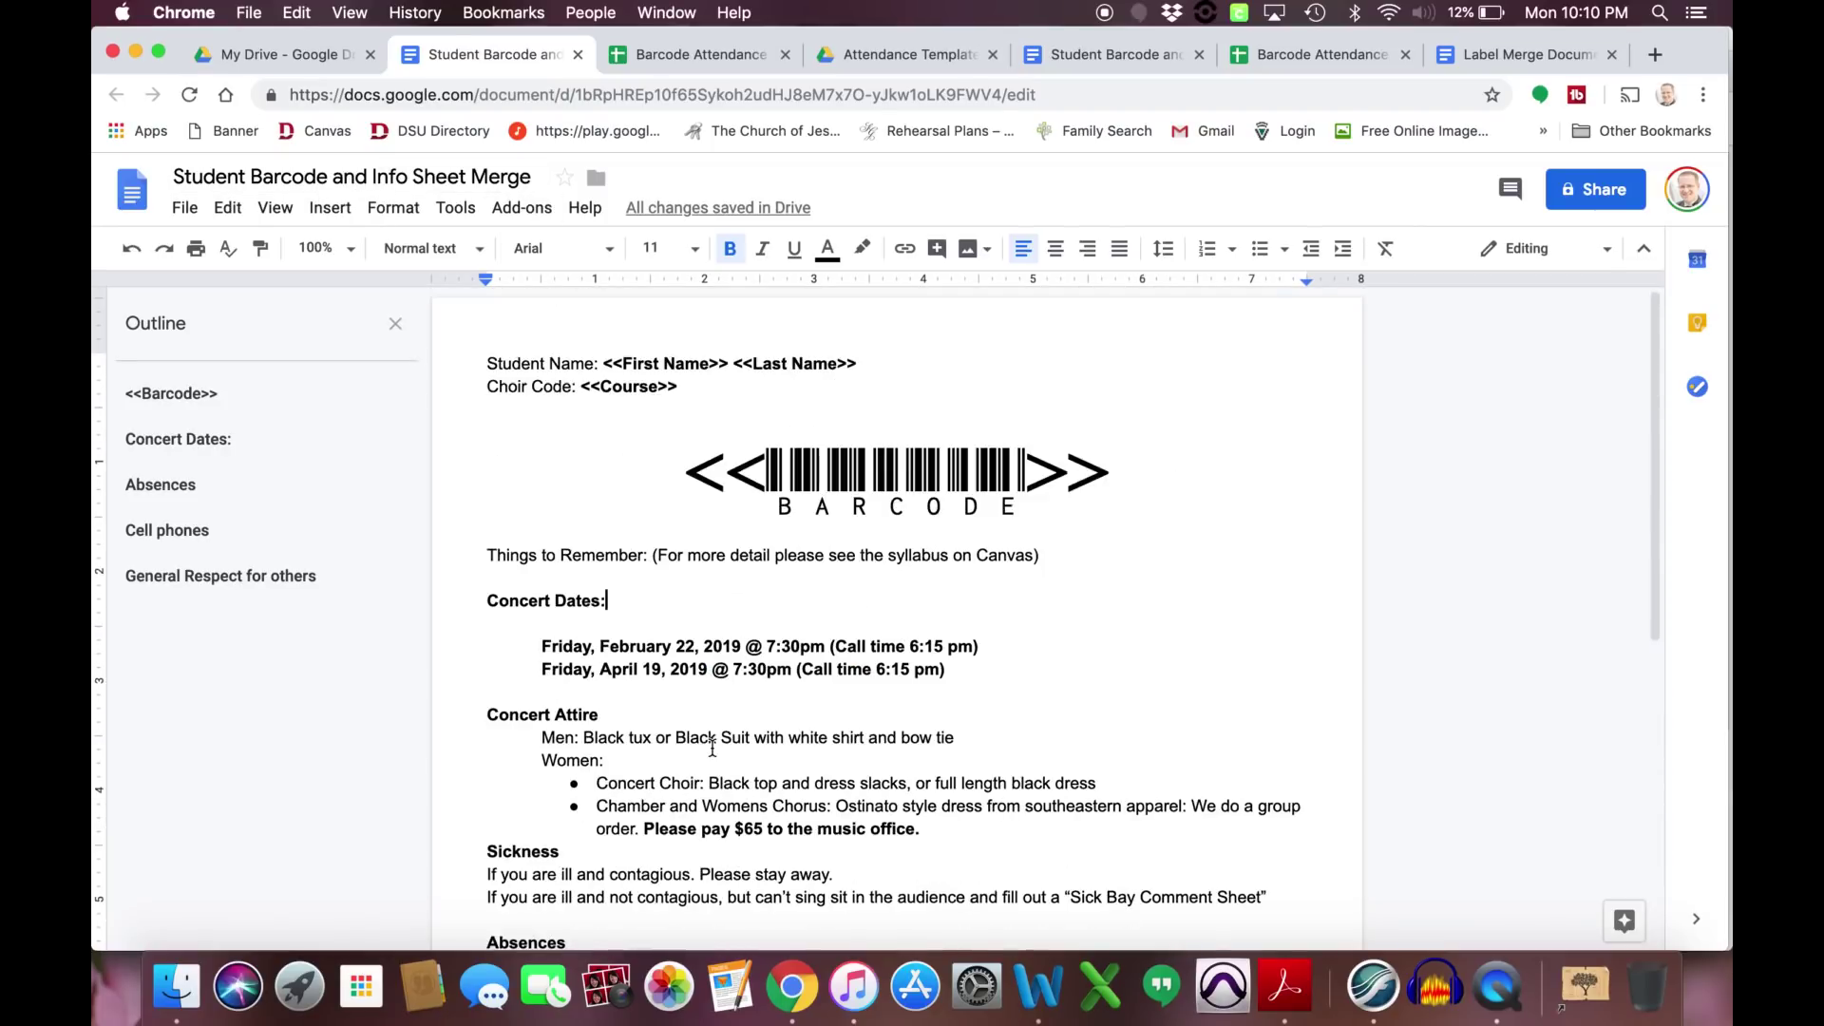
pyautogui.scroll(-6, 713, 748)
pyautogui.scroll(5, 712, 748)
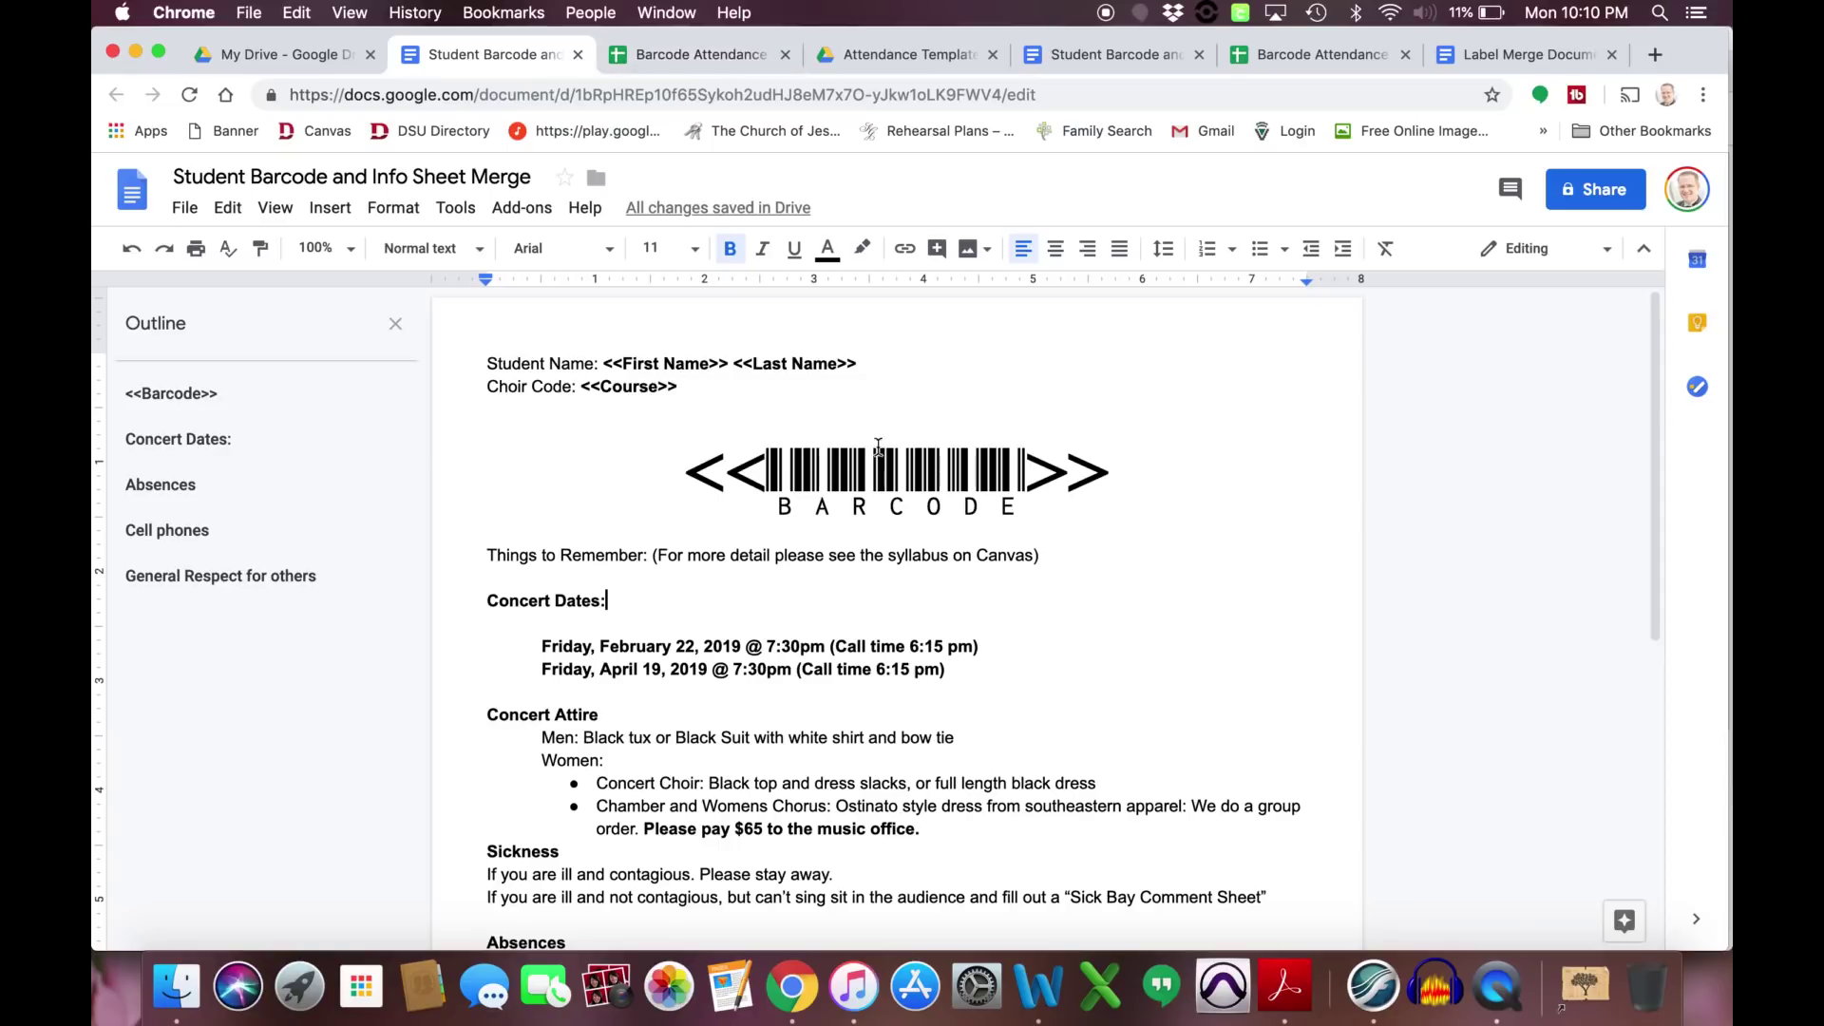
pyautogui.click(663, 59)
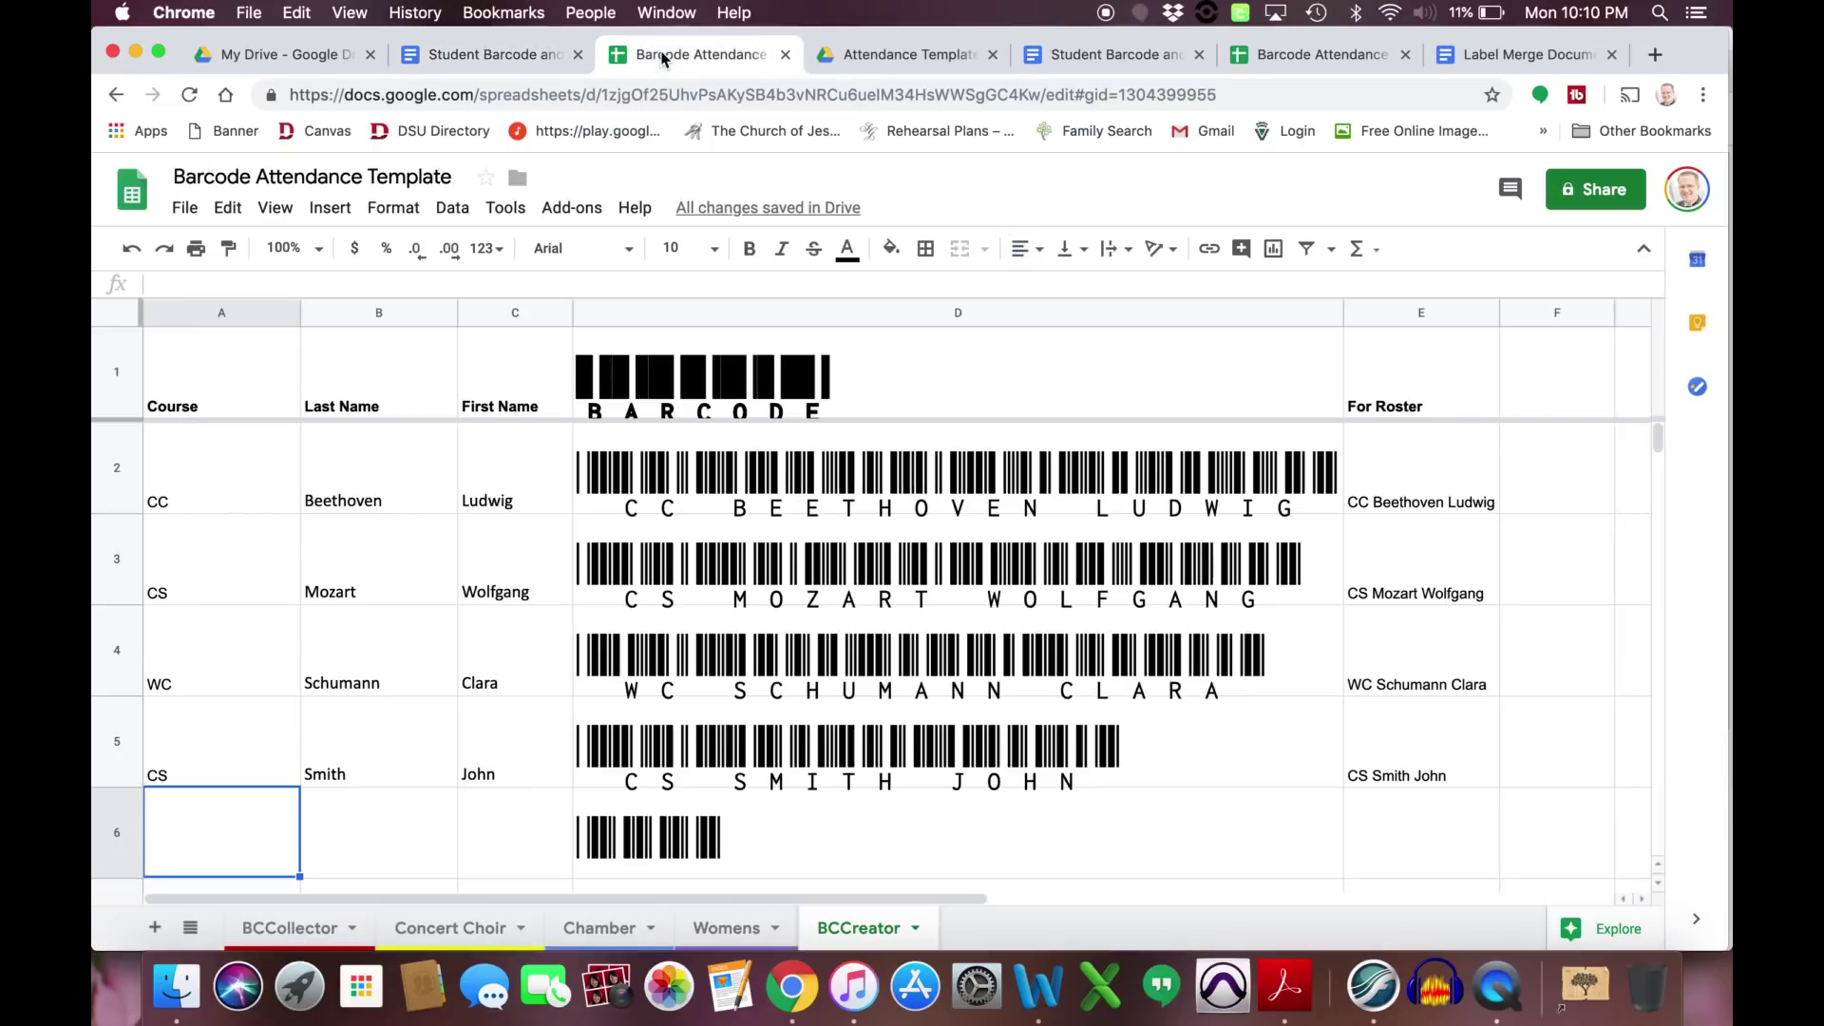
pyautogui.click(561, 216)
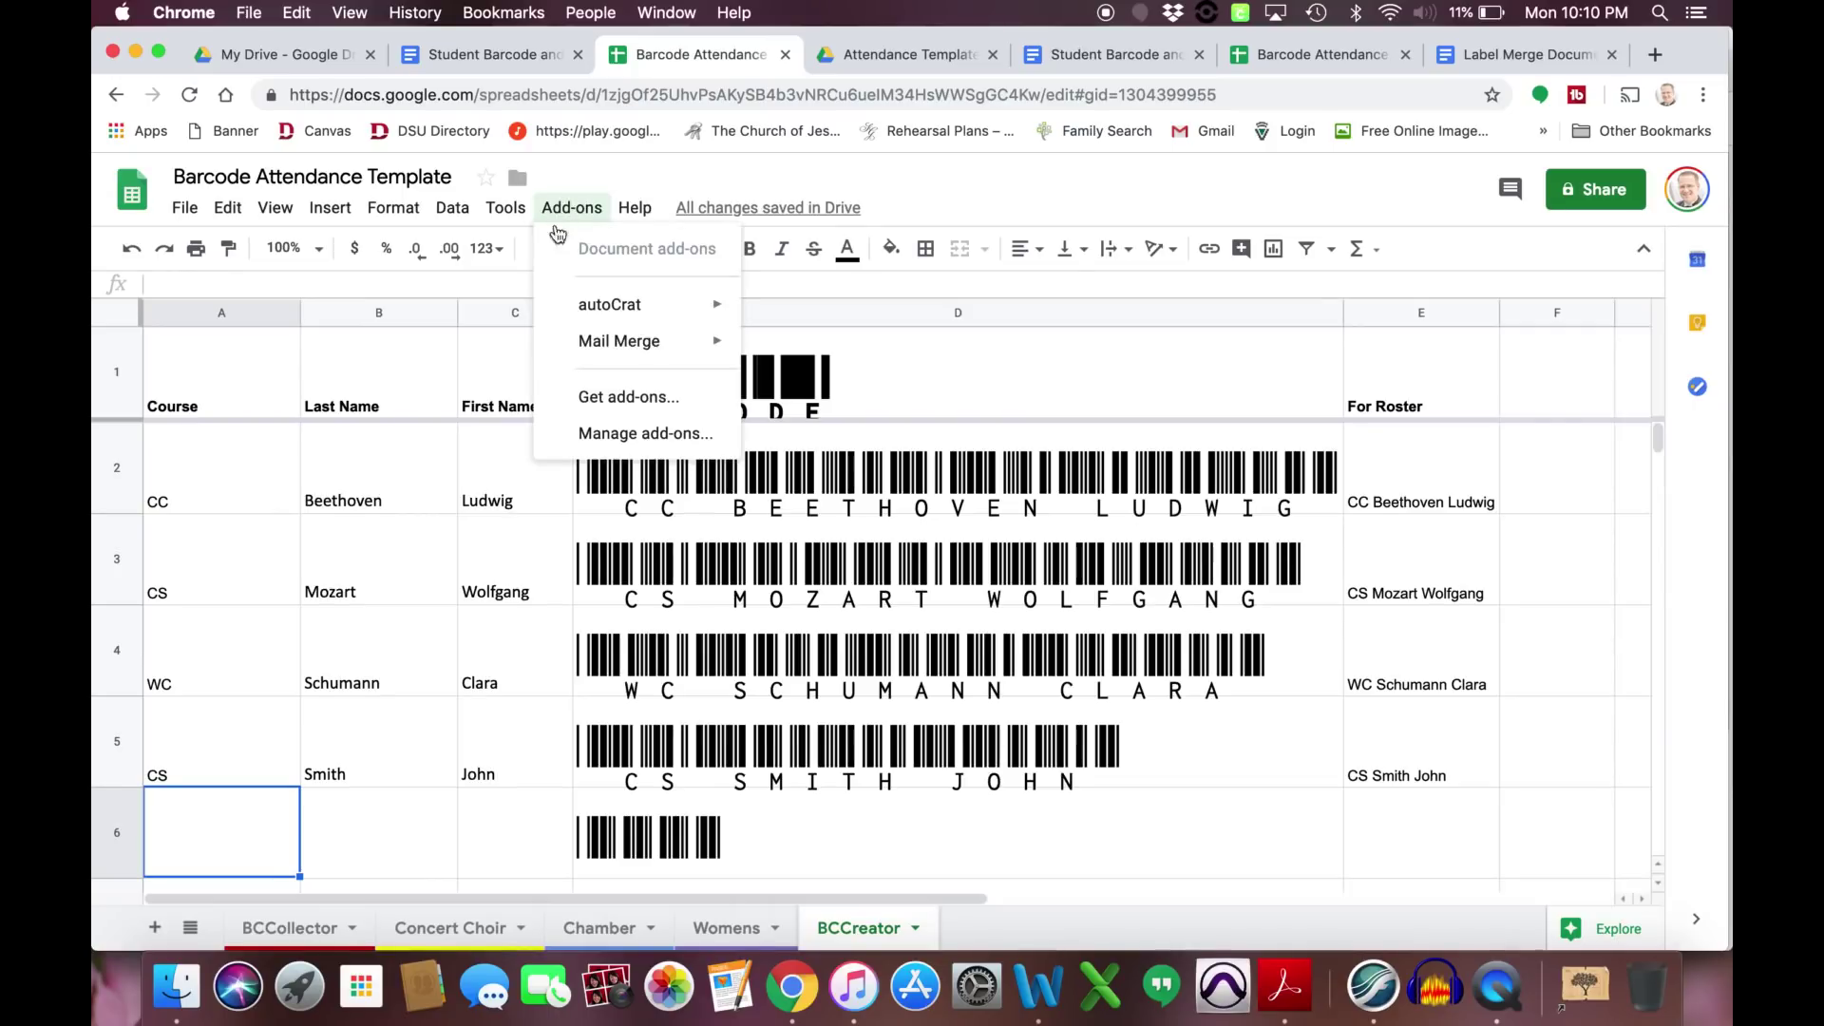
pyautogui.moveTo(627, 313)
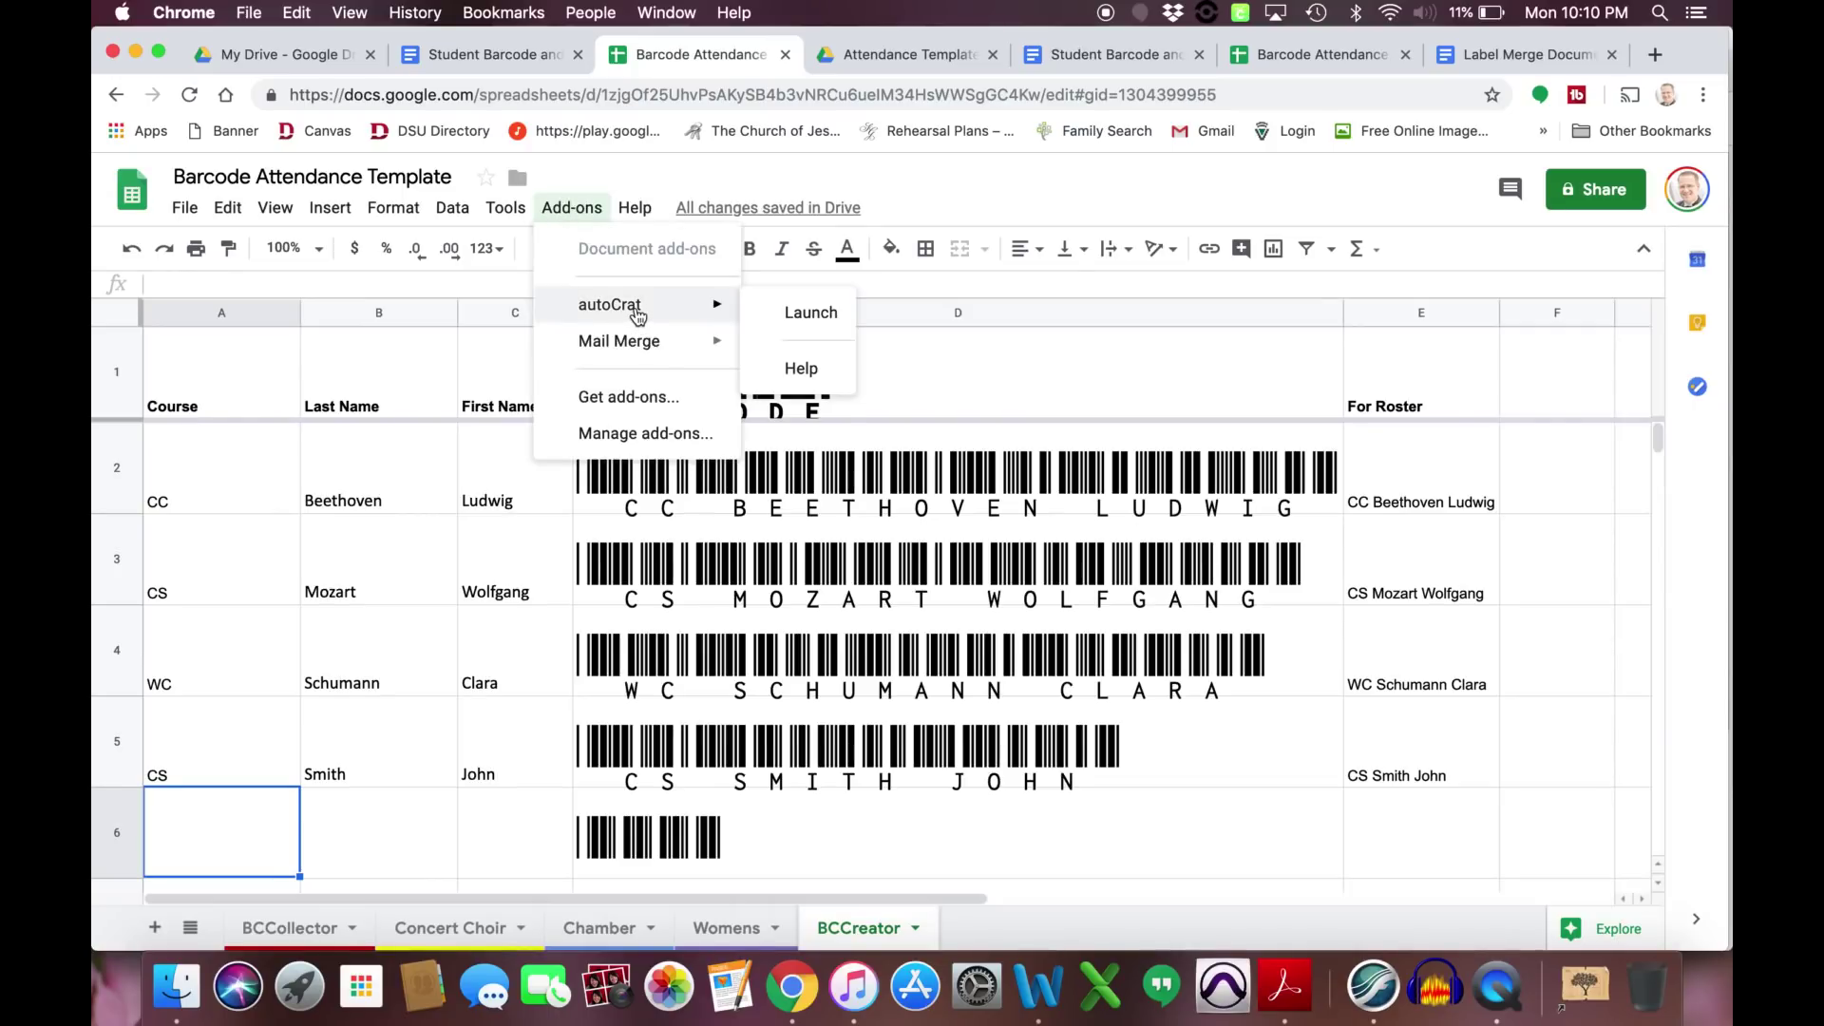
pyautogui.click(629, 397)
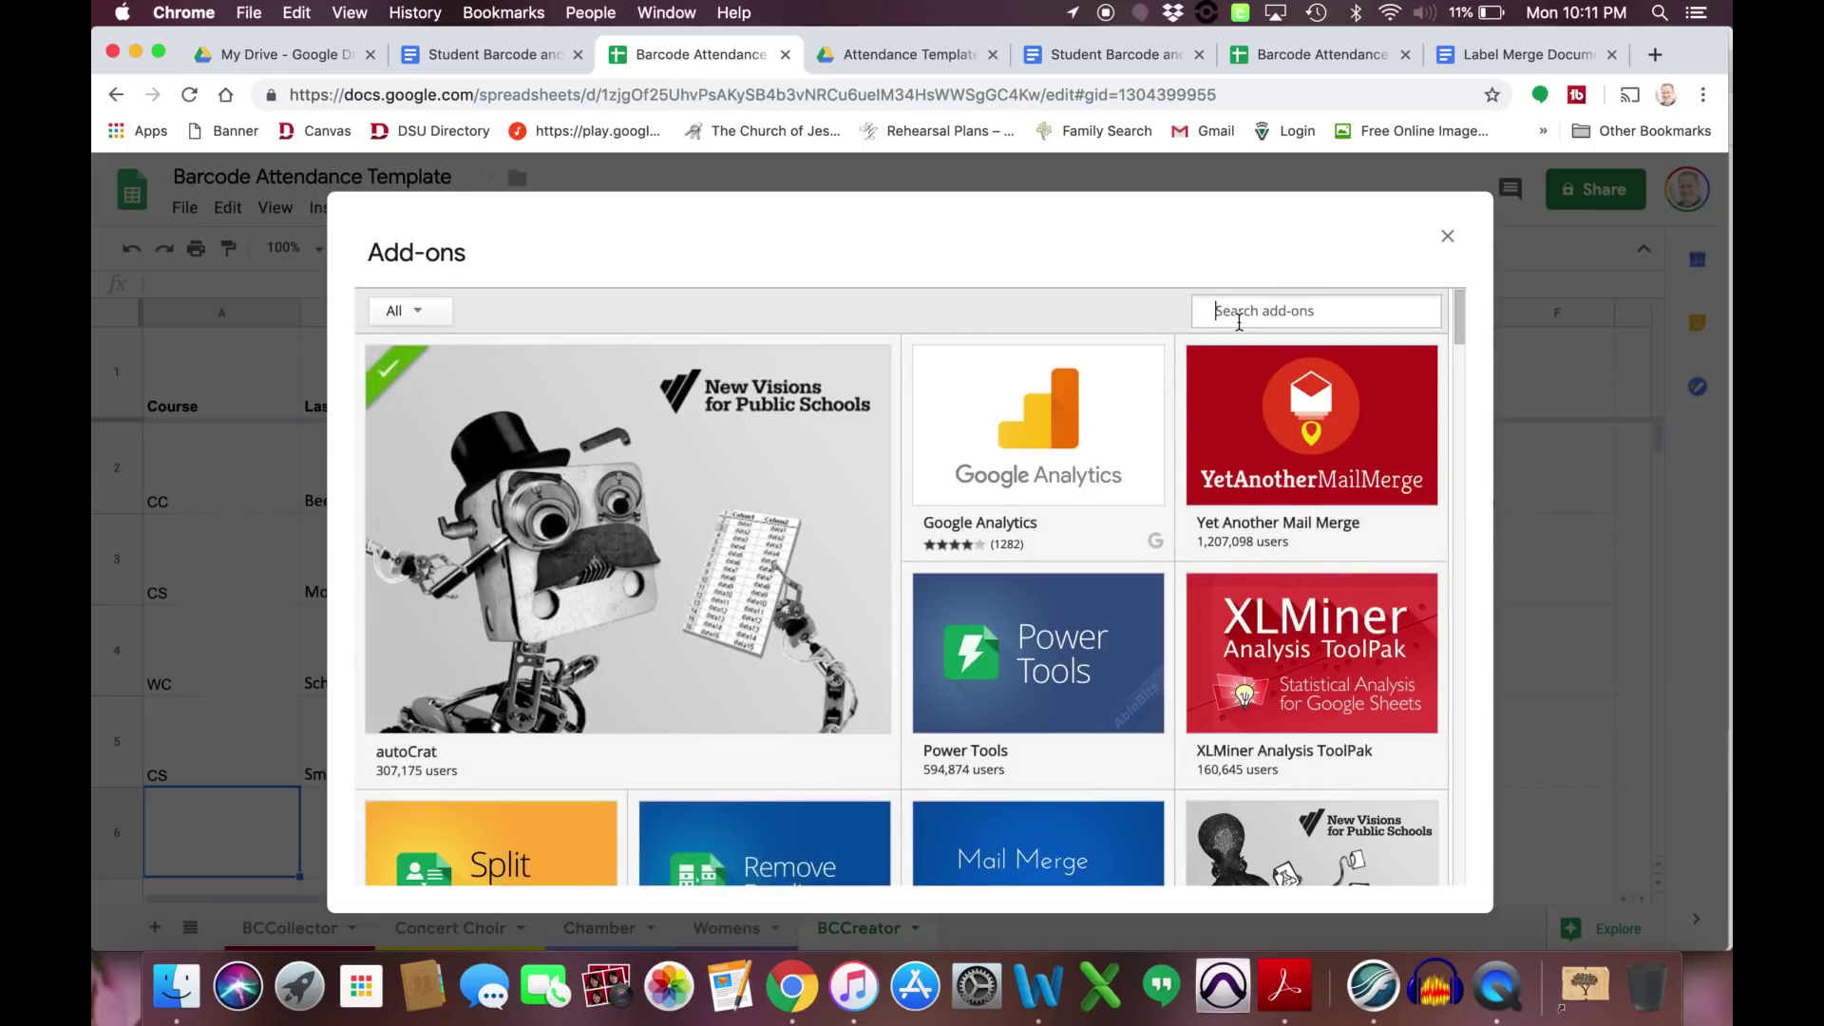
pyautogui.click(1239, 313)
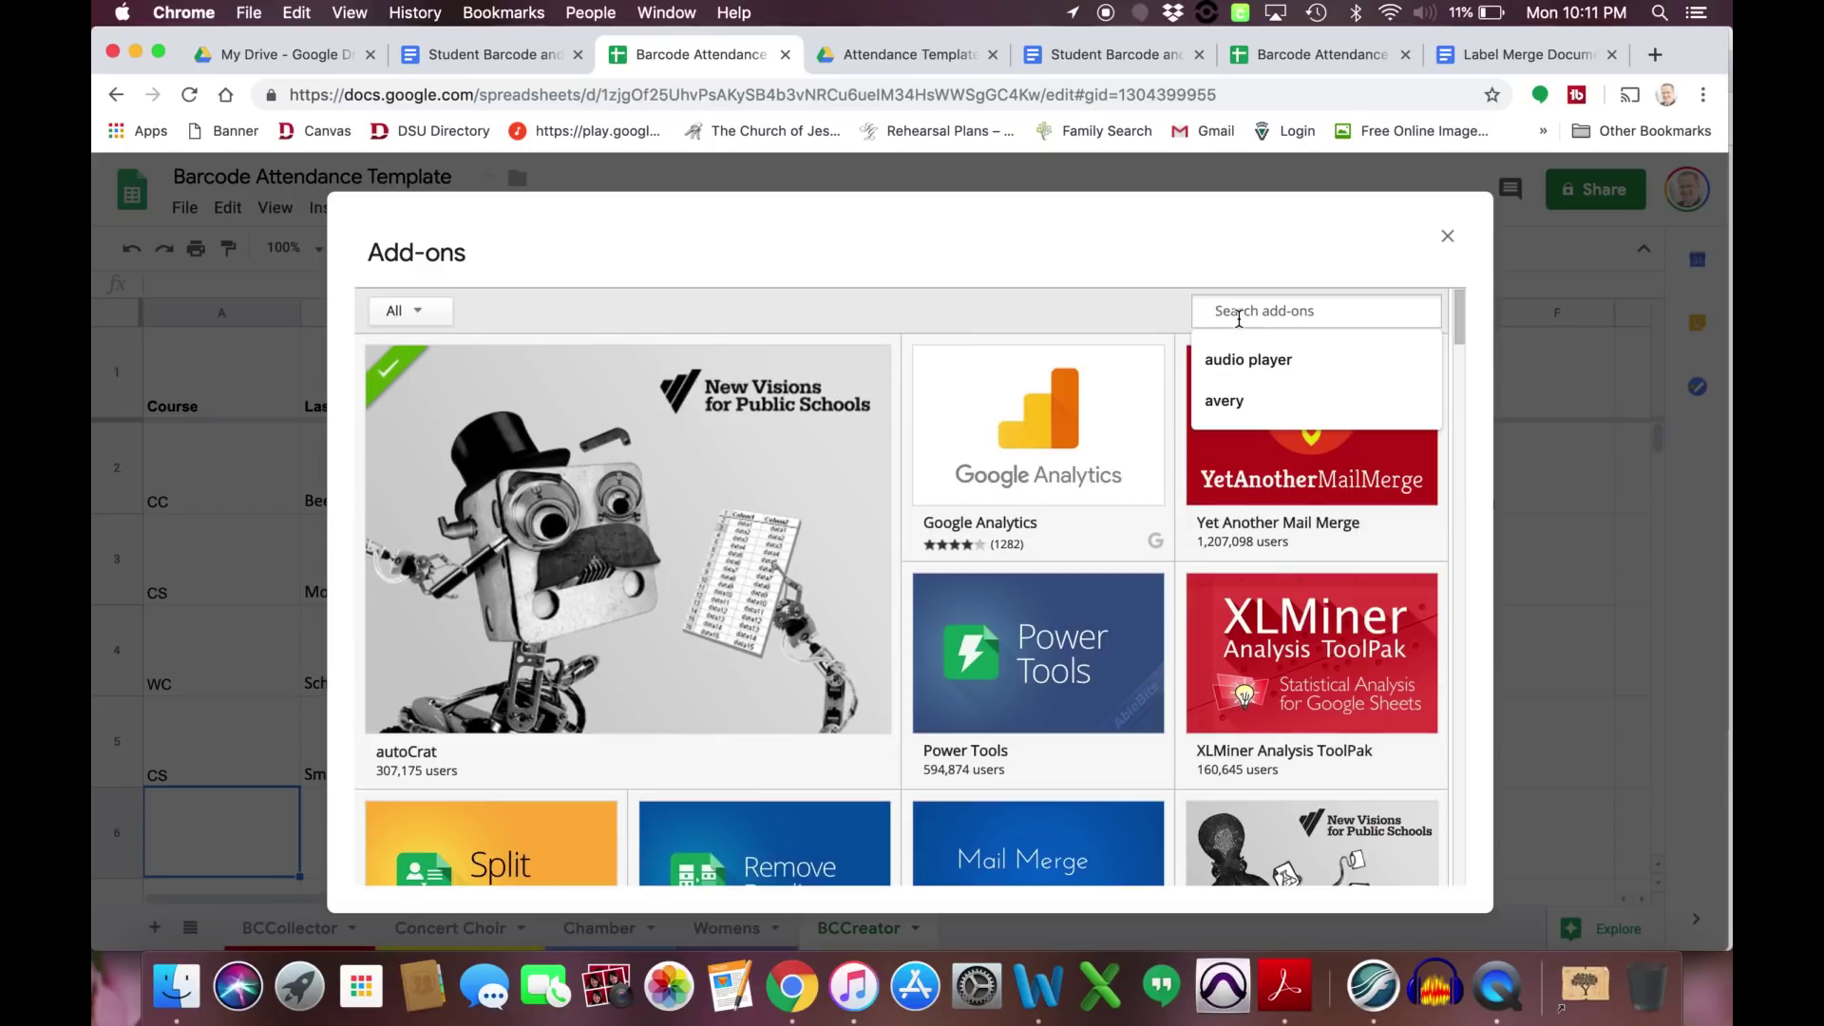
pyautogui.write('autoc')
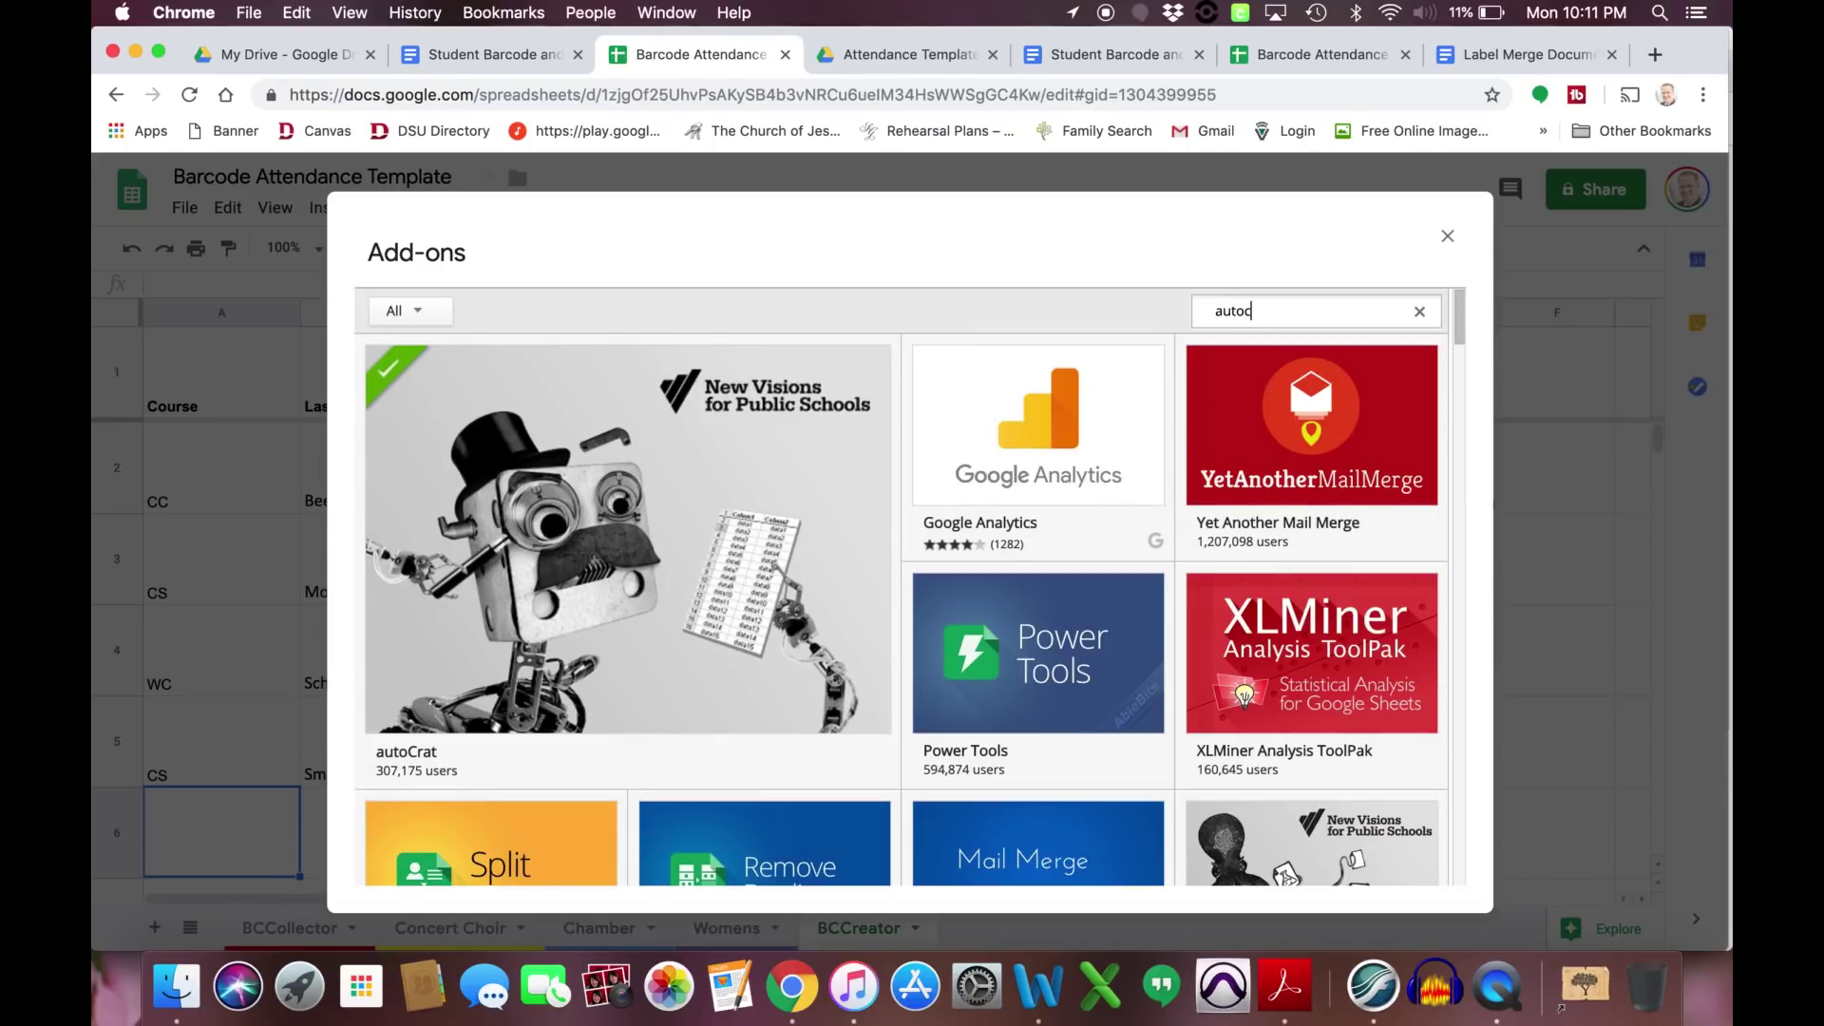
pyautogui.write('rat')
pyautogui.press('Return')
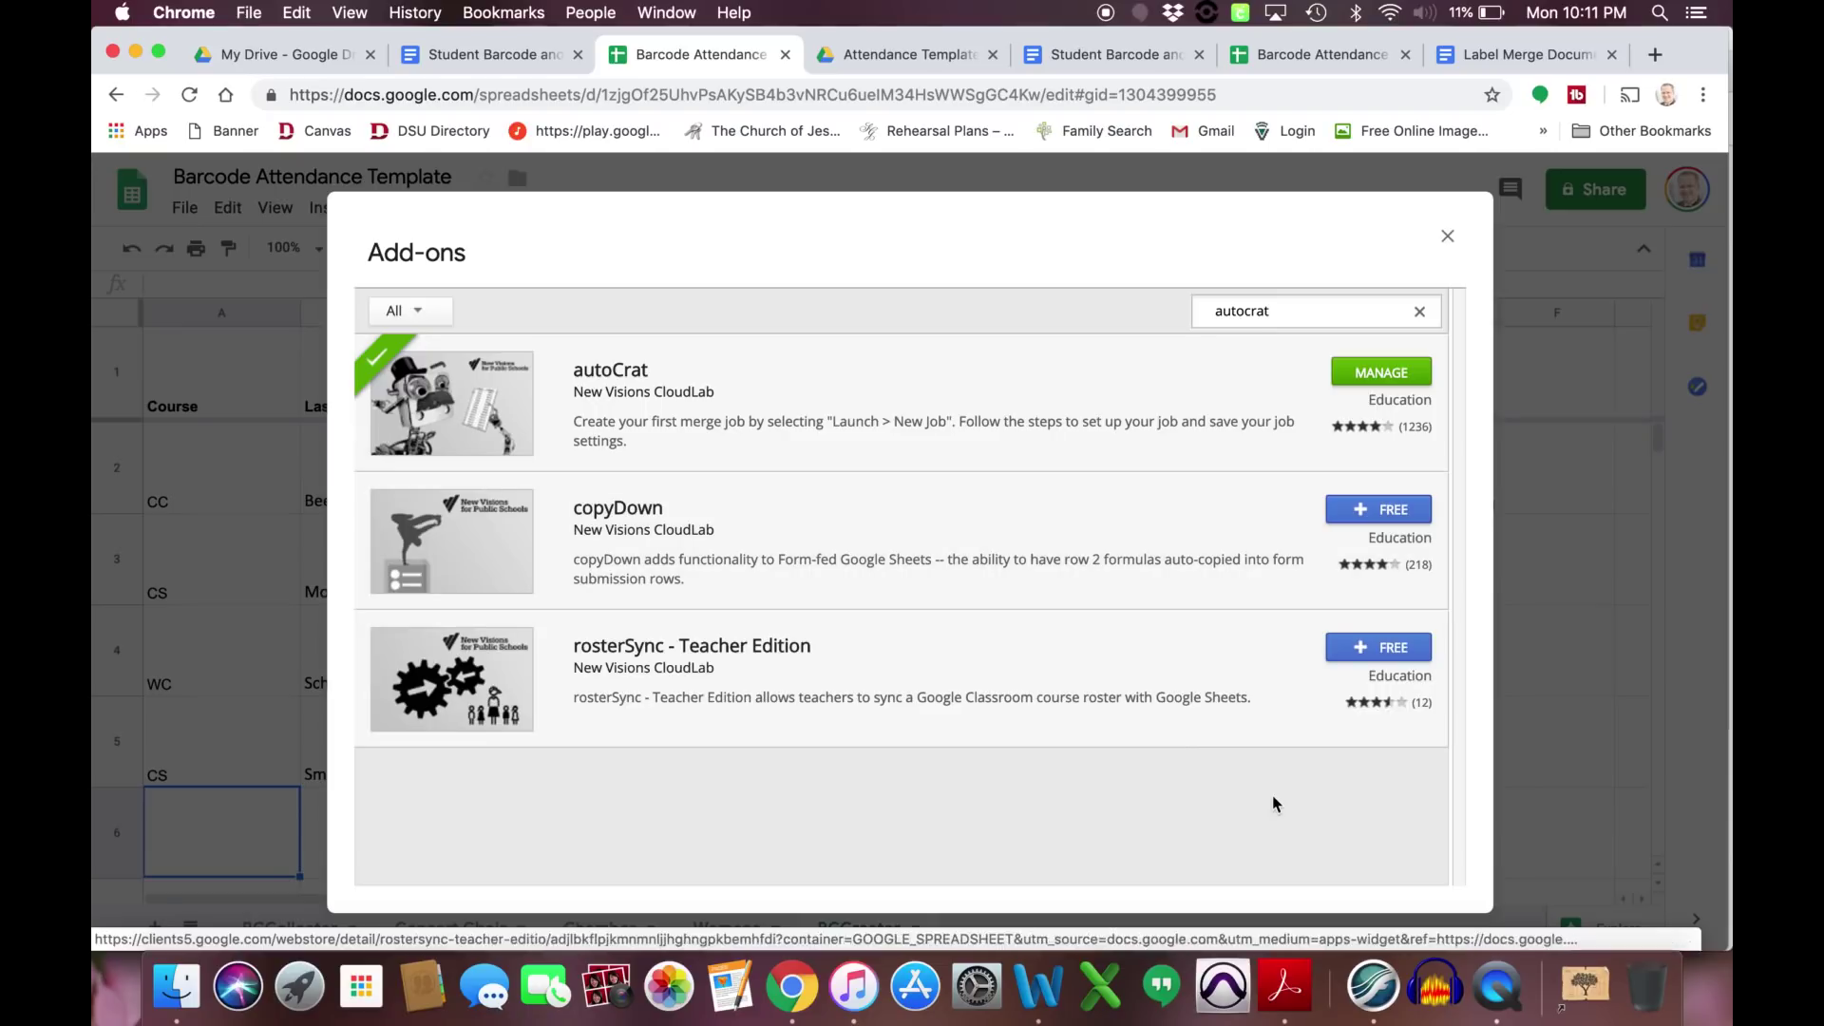
pyautogui.click(1448, 236)
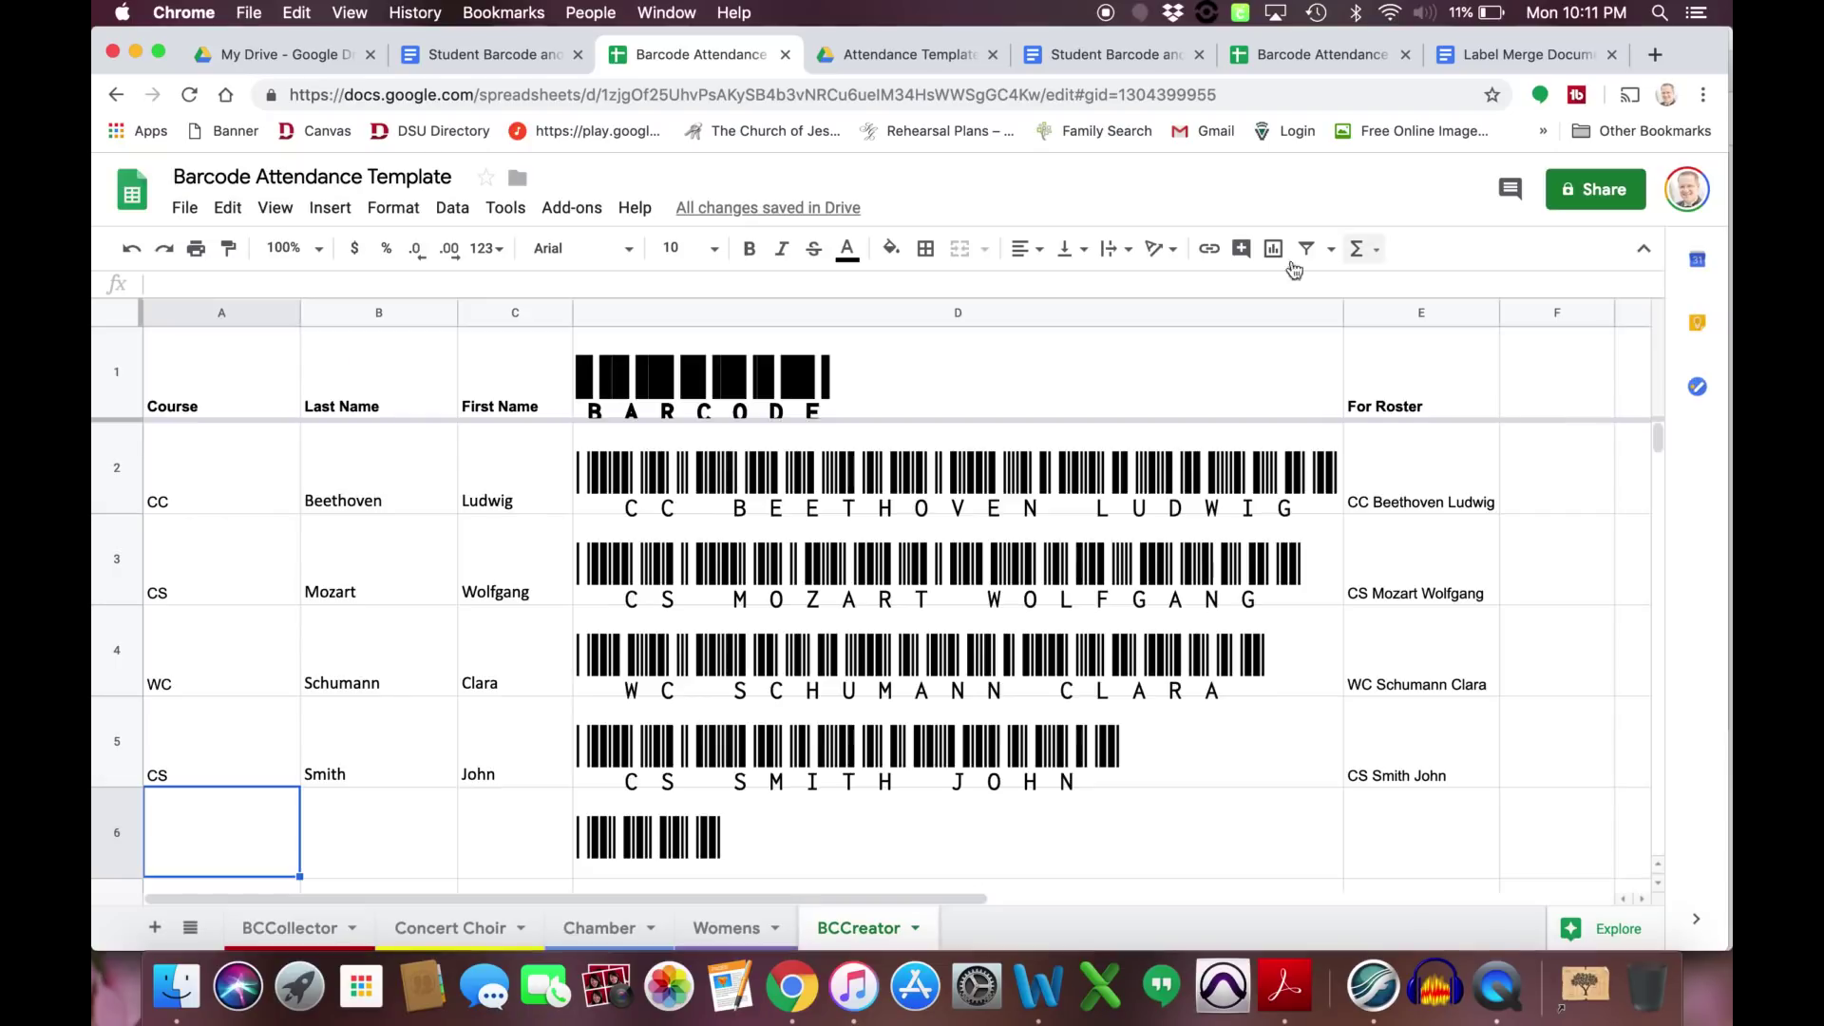
# Launch autoCrat from the Add-ons menu to list its existing merge jobs.
pyautogui.click(576, 209)
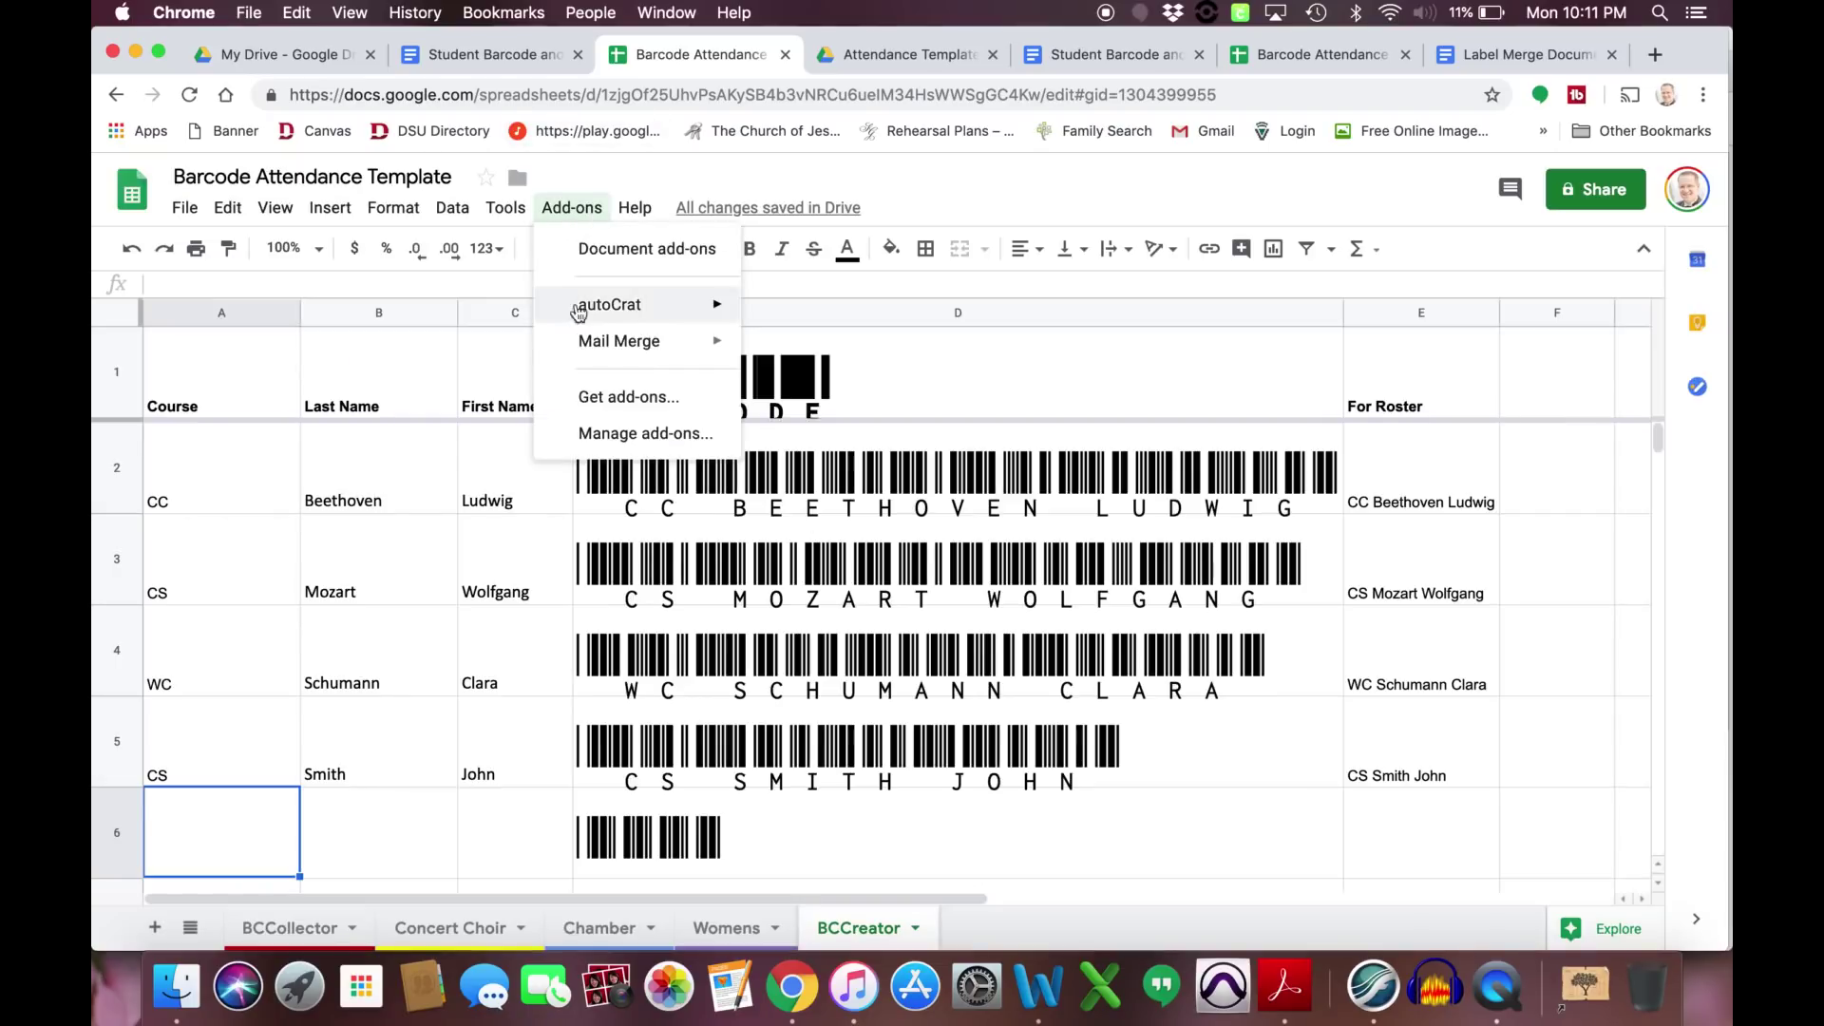
pyautogui.moveTo(629, 313)
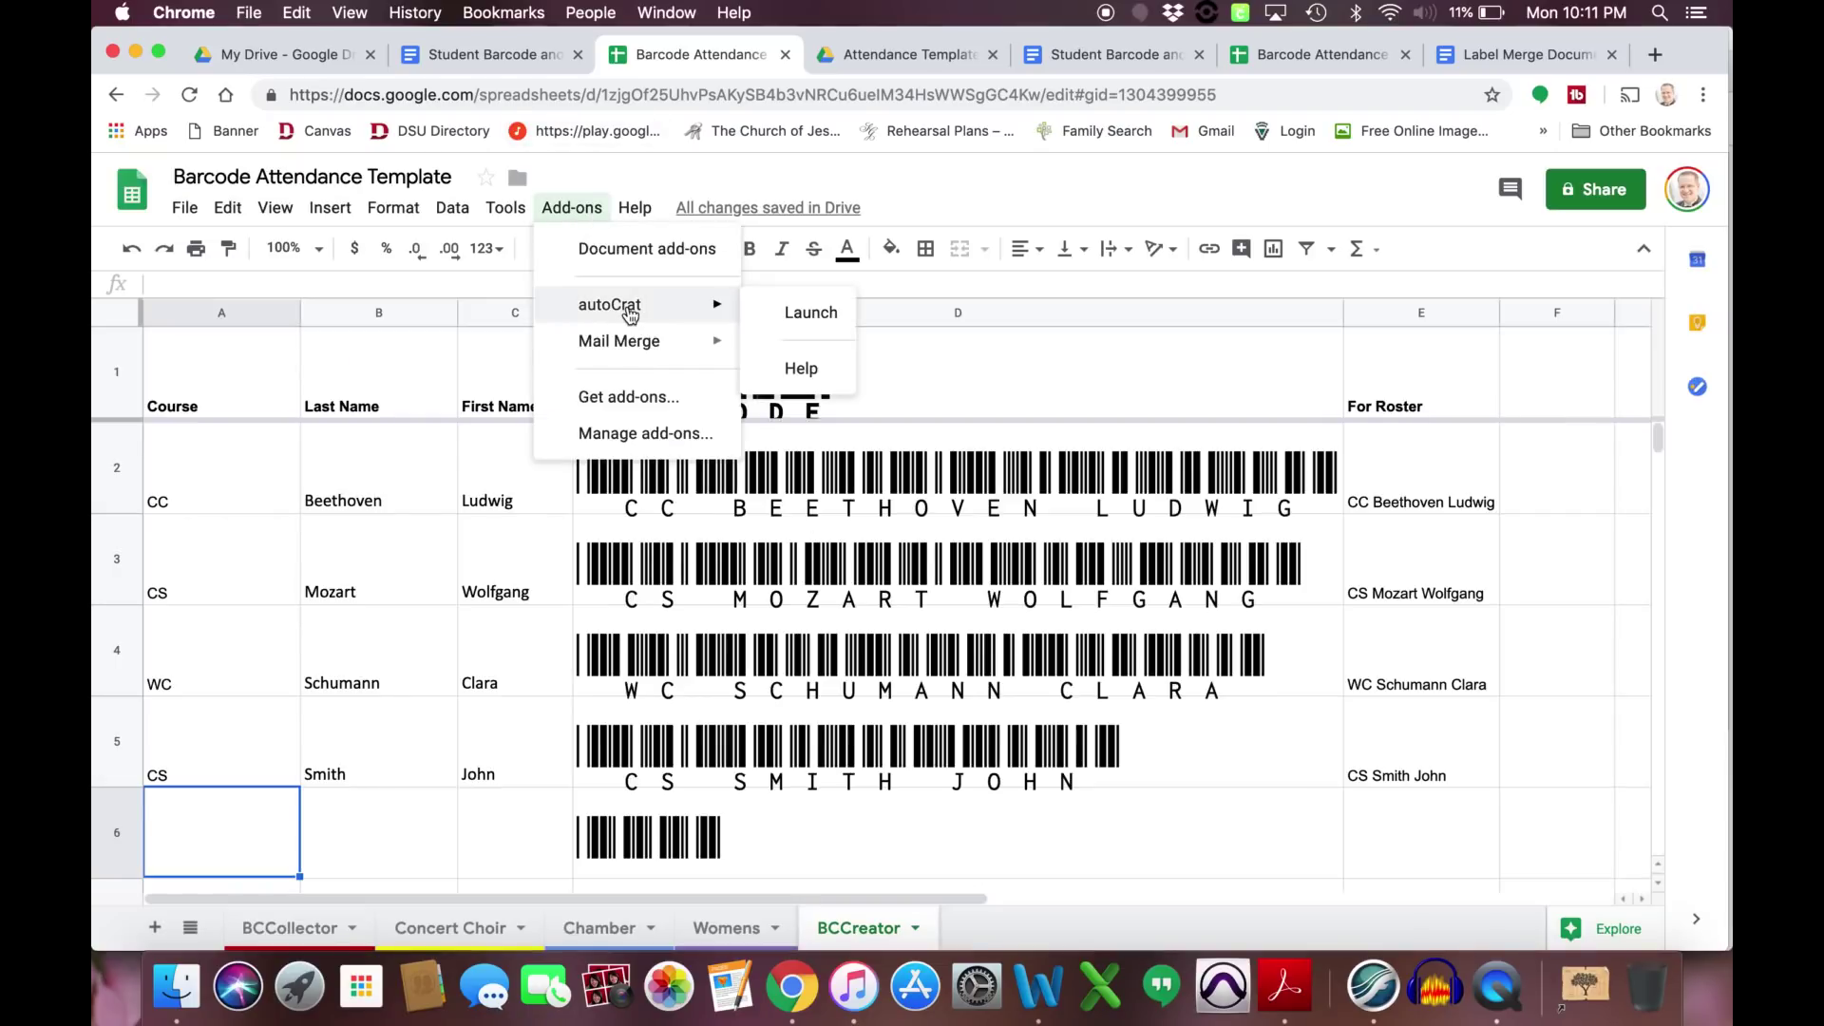
pyautogui.click(804, 319)
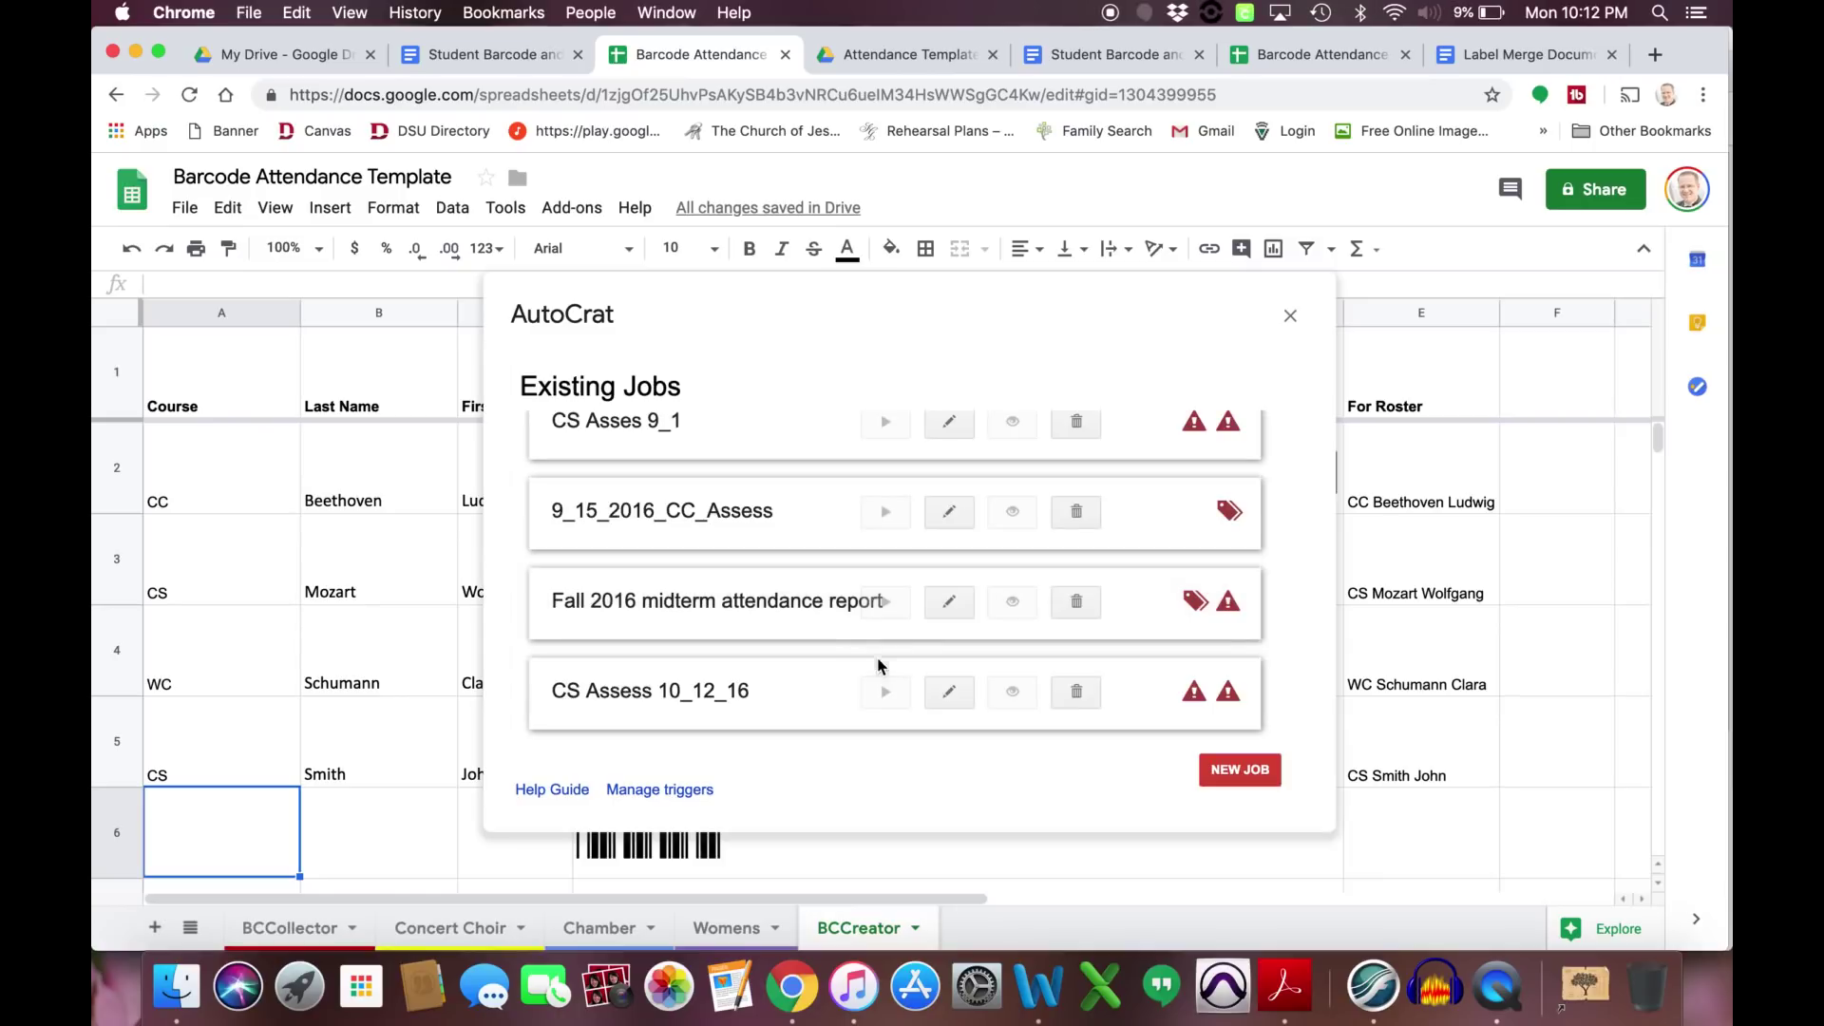
# Create a new autoCrat merge job named 'Student Barcode Sheet'.
pyautogui.click(1234, 772)
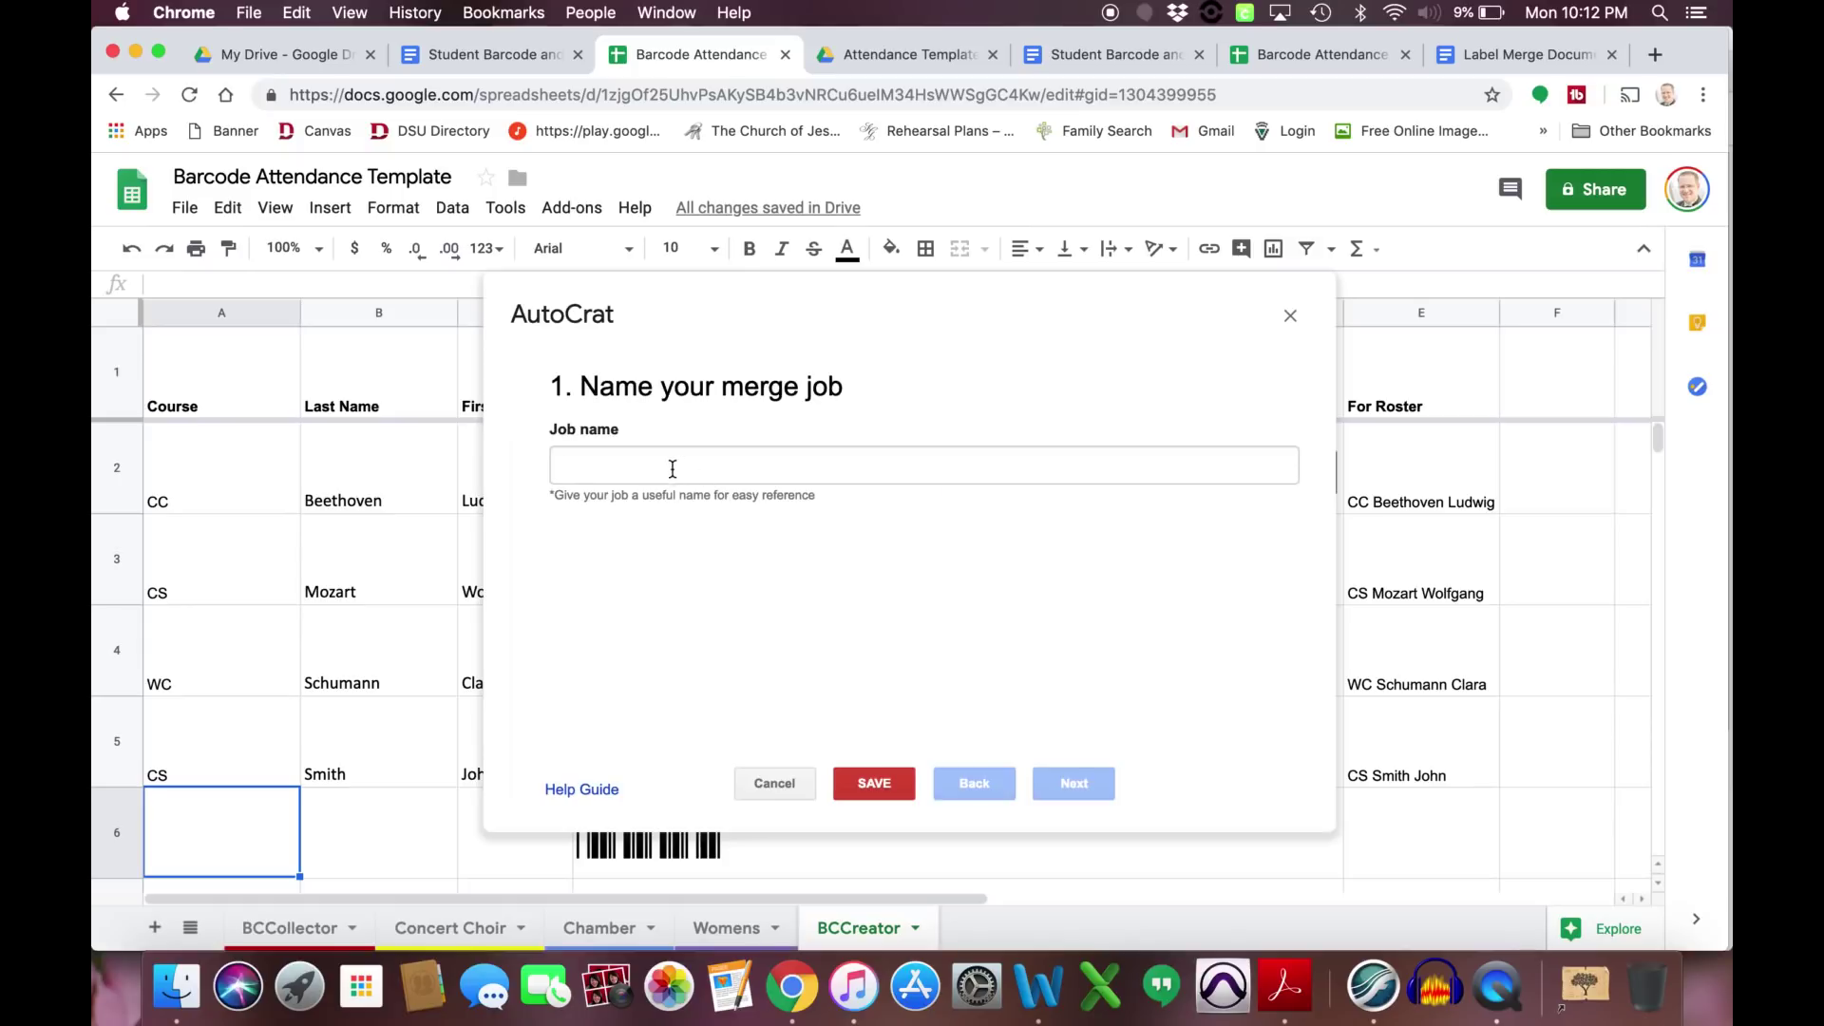
pyautogui.click(673, 468)
pyautogui.write('Stud')
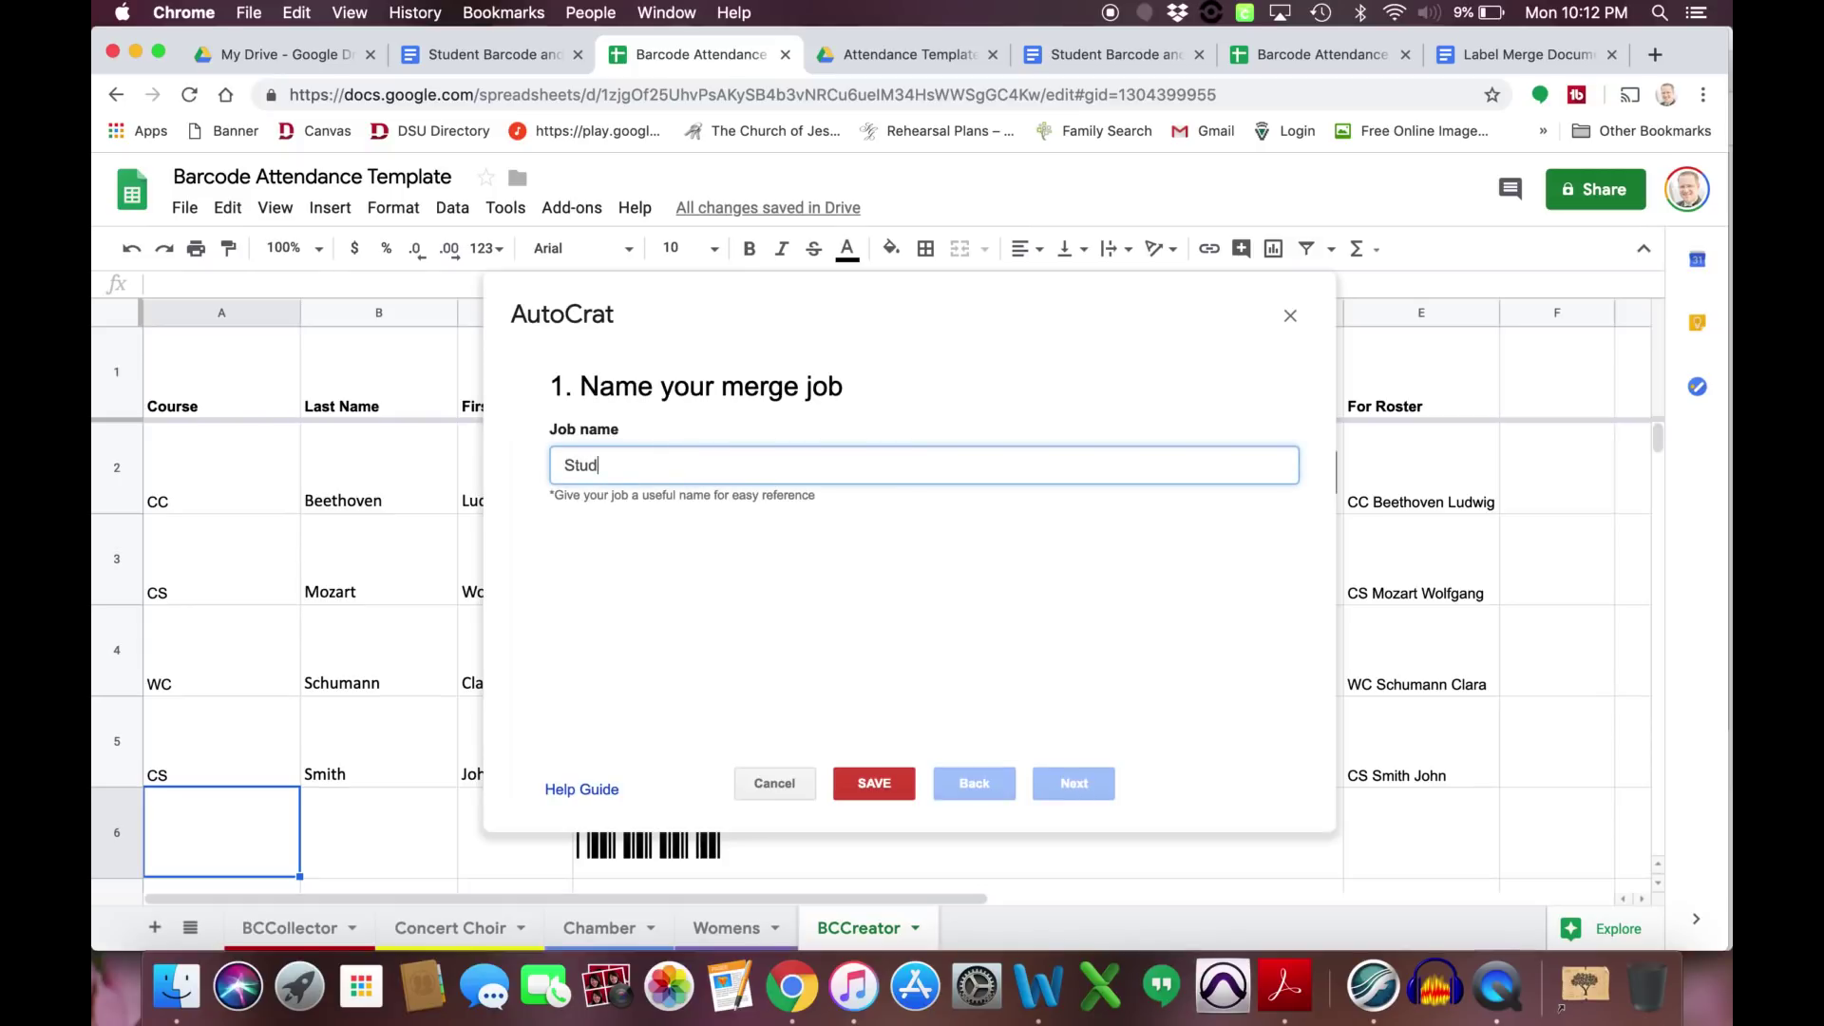
pyautogui.write('ent Barcod')
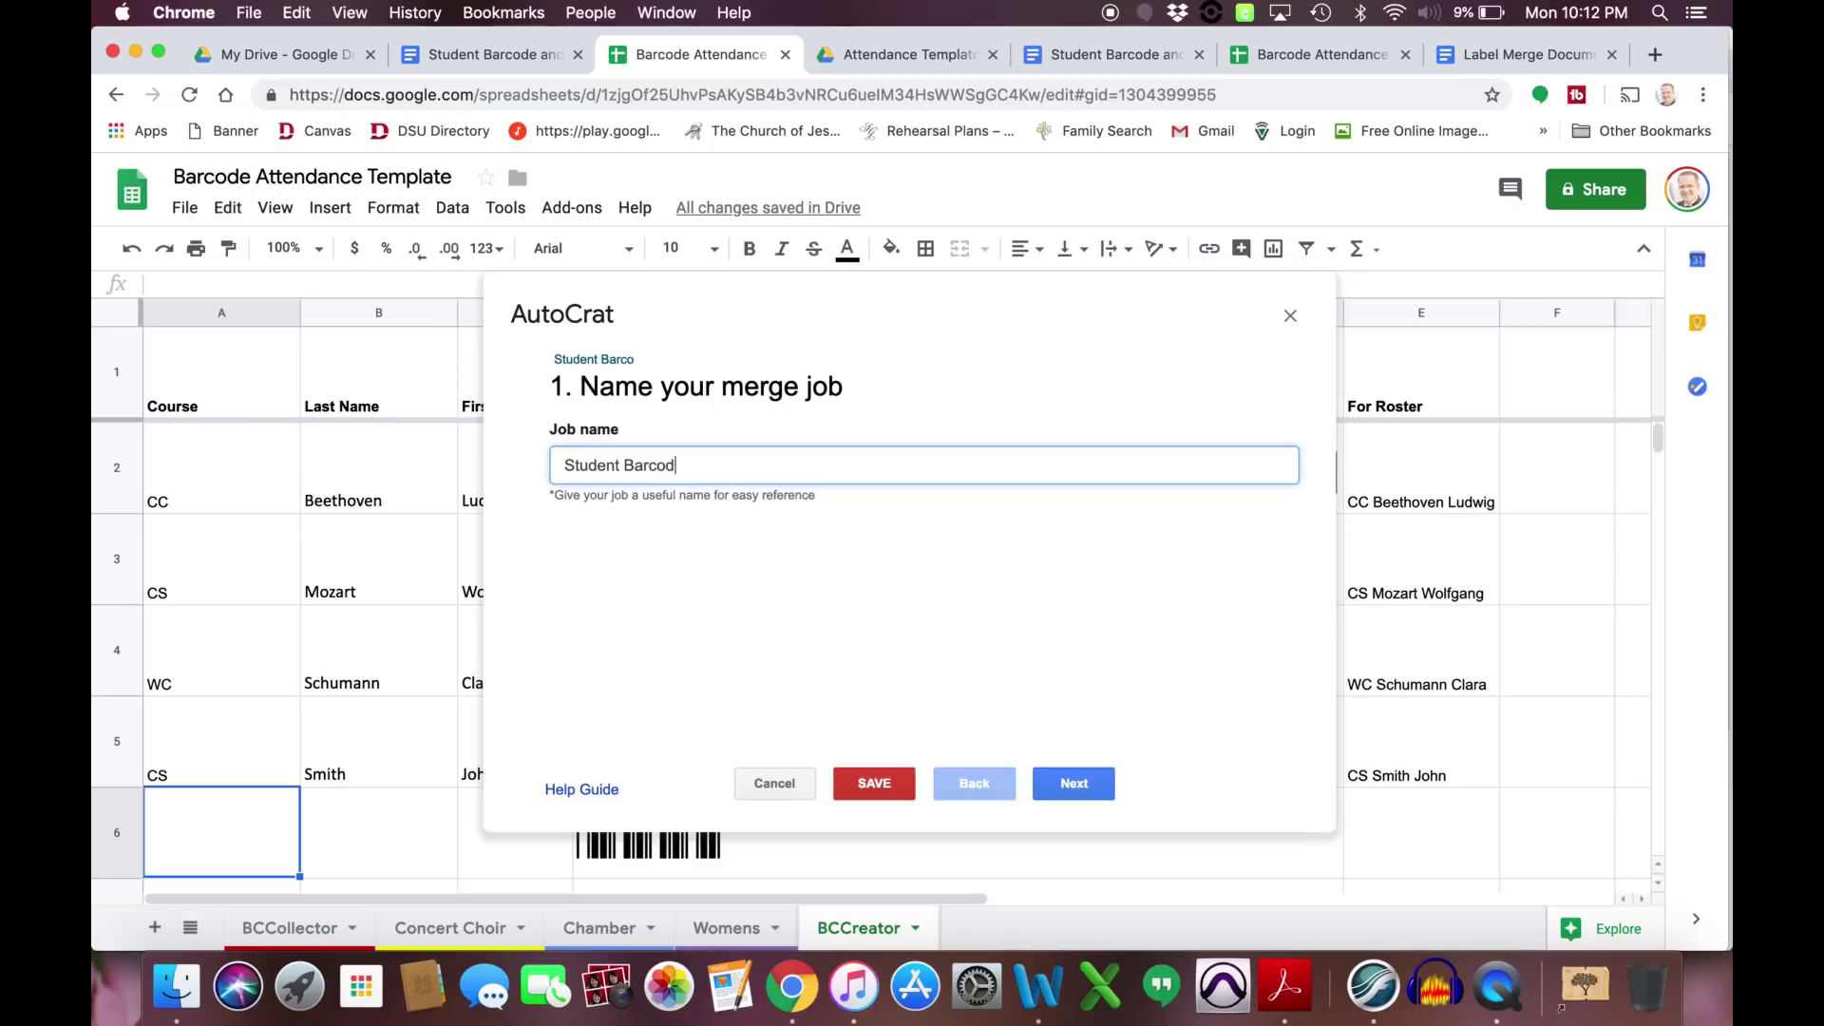
pyautogui.write('e Sheet')
pyautogui.click(1074, 781)
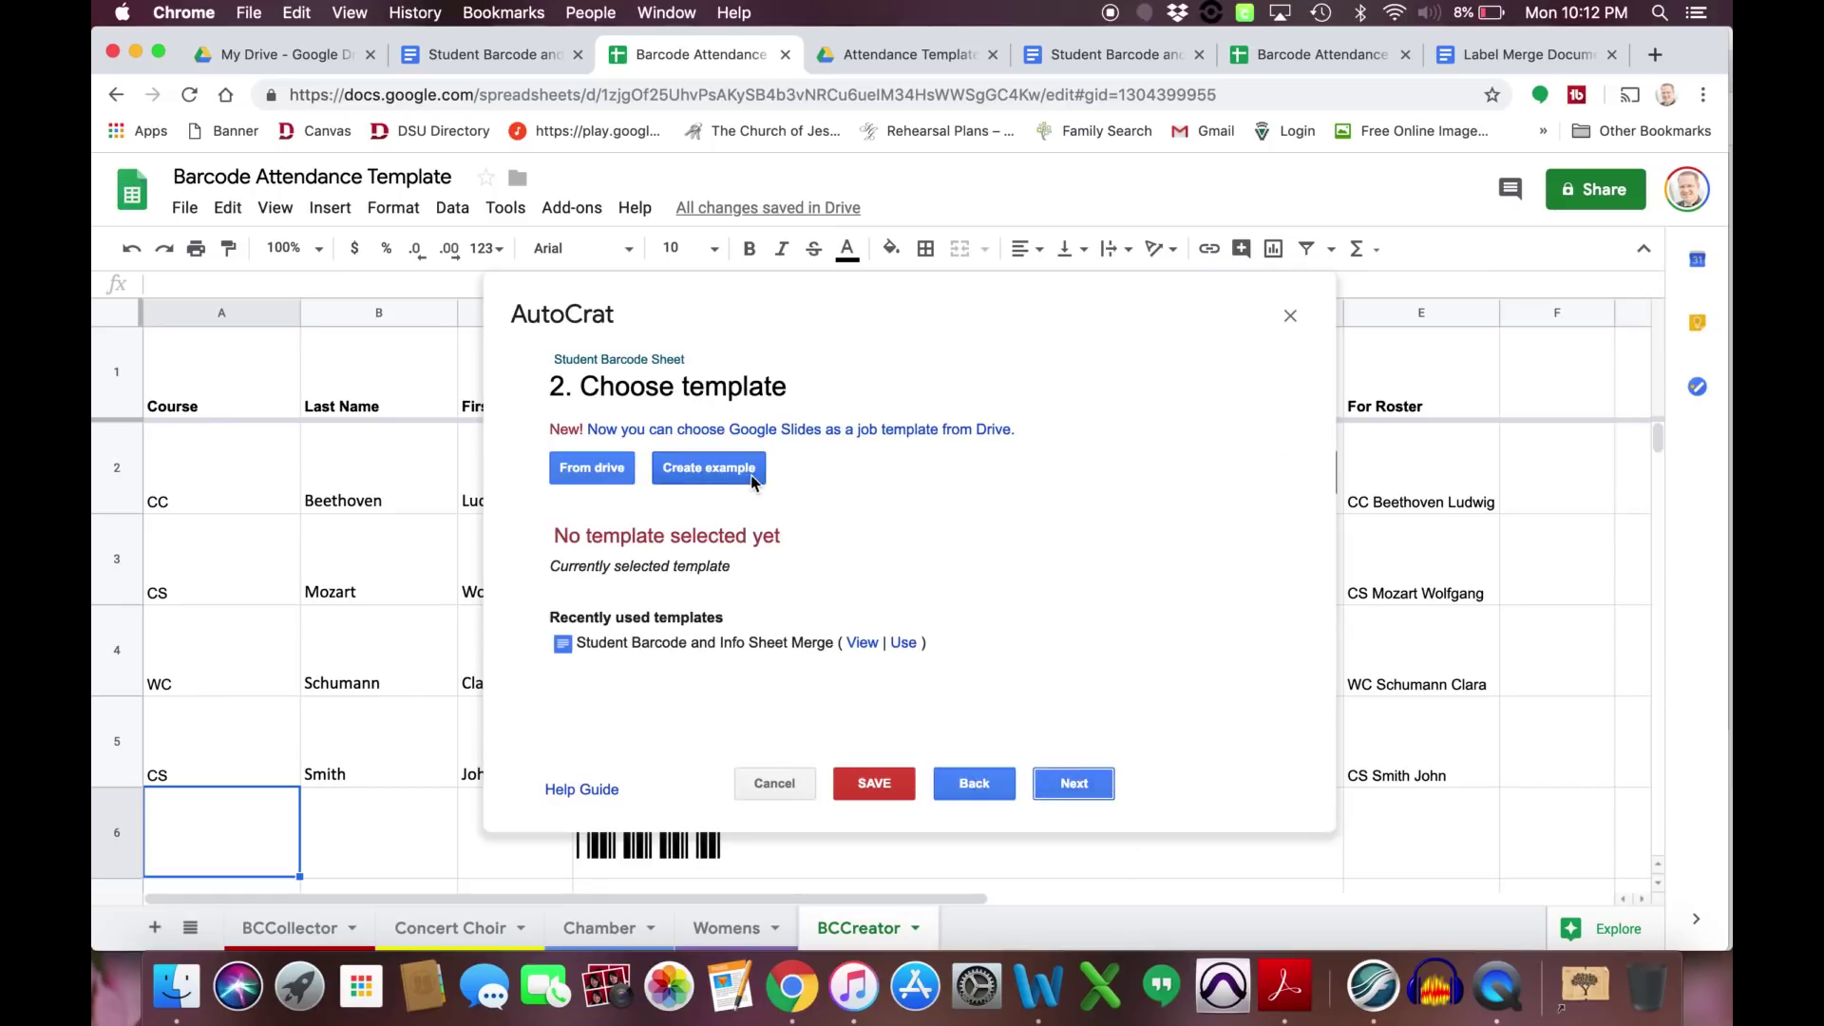
# Choose the Student Barcode and Info Sheet Merge doc from Drive as the job's template.
pyautogui.click(595, 474)
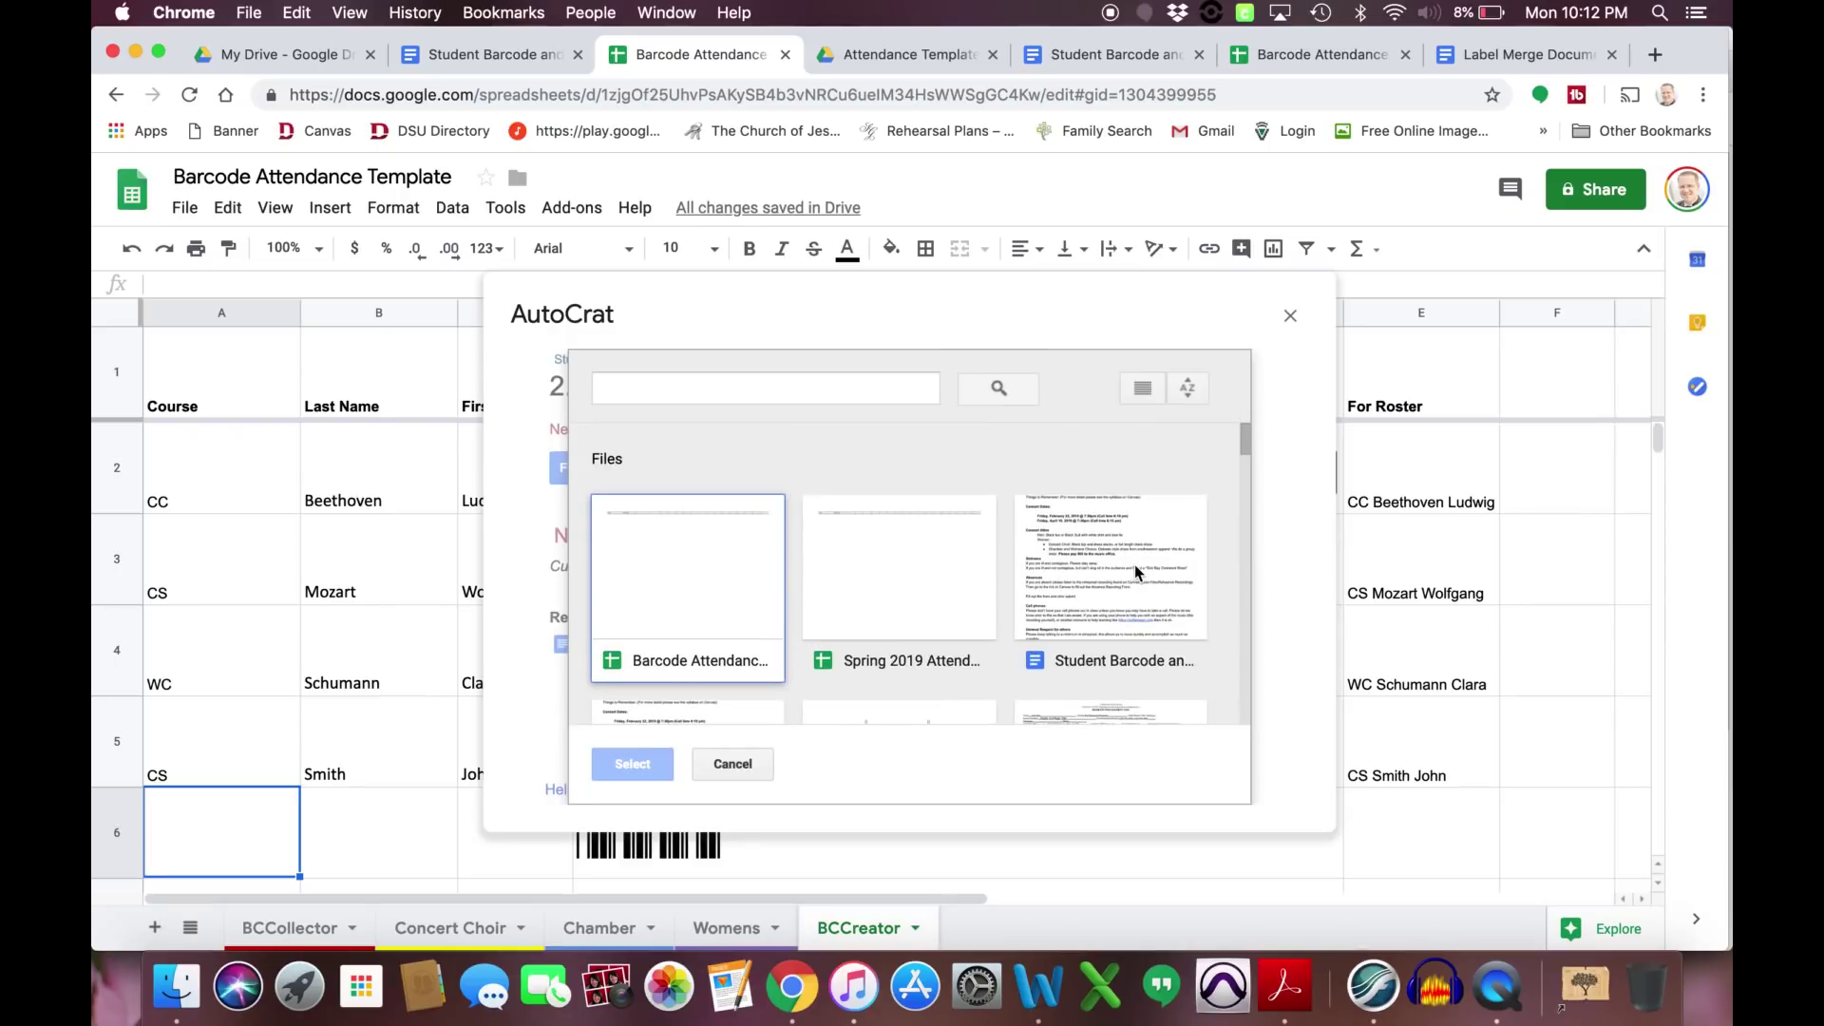
pyautogui.click(1116, 582)
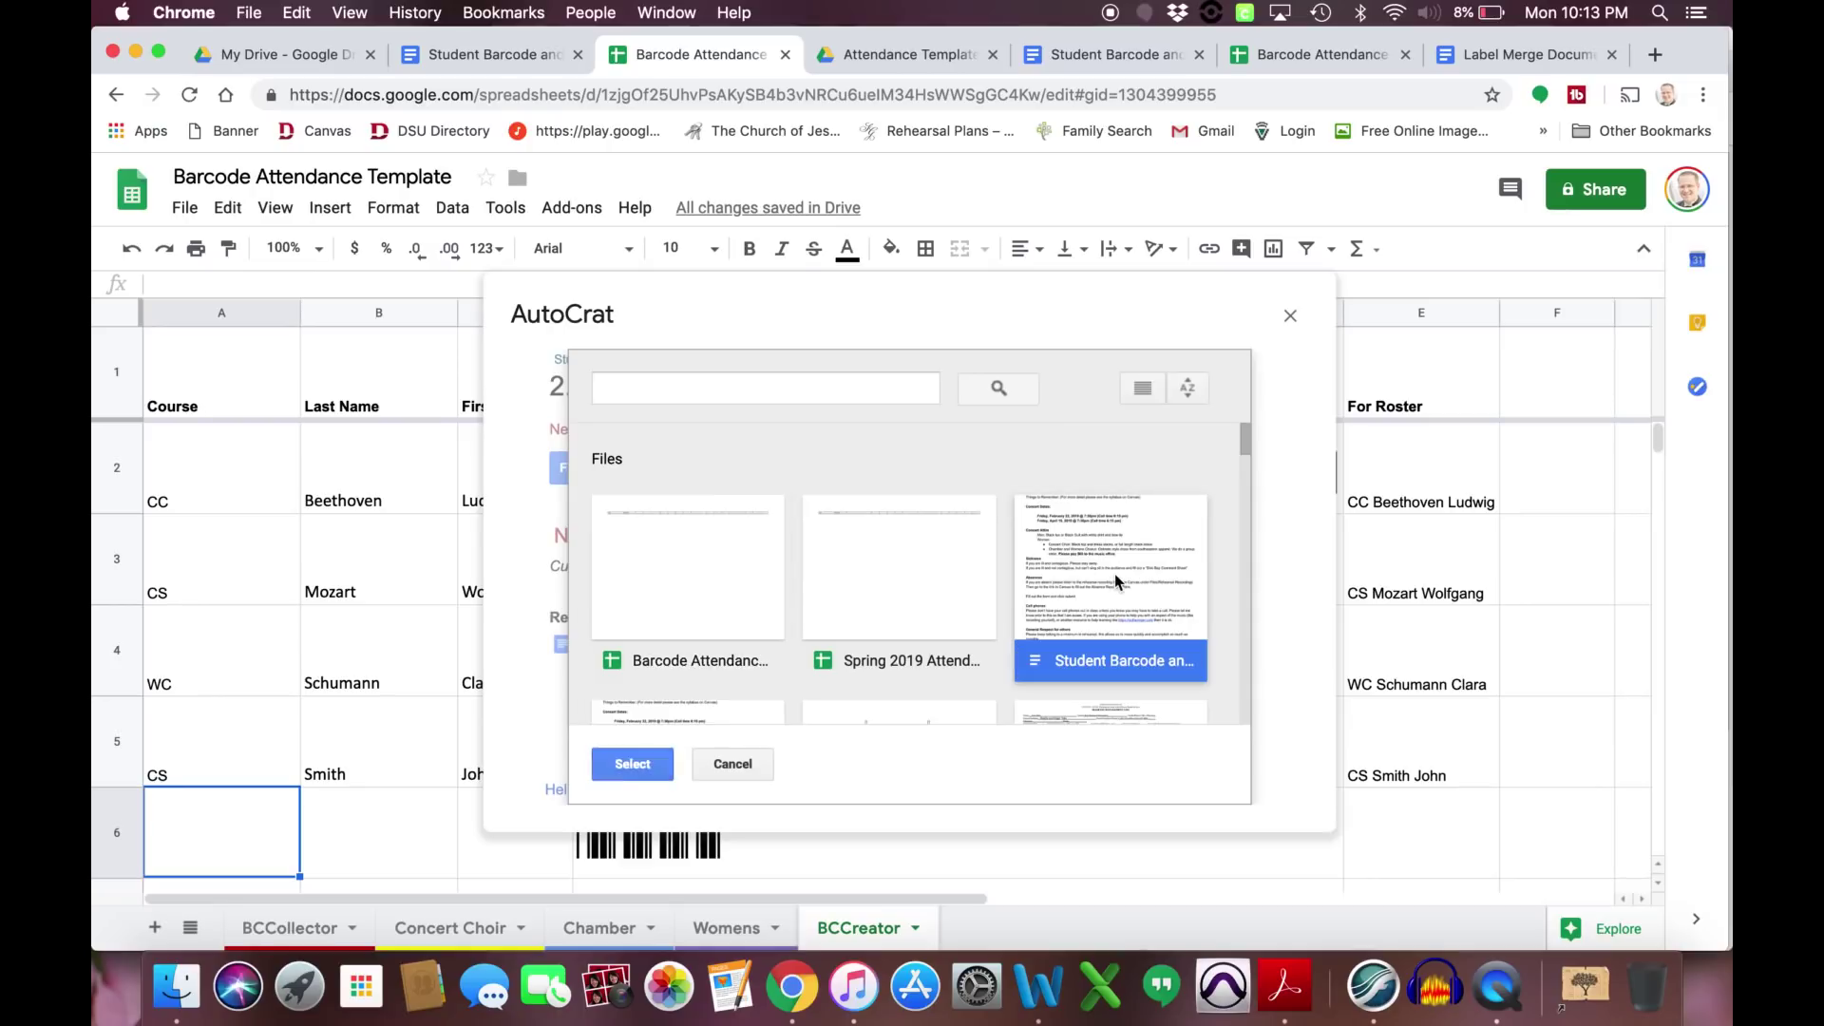
pyautogui.click(632, 764)
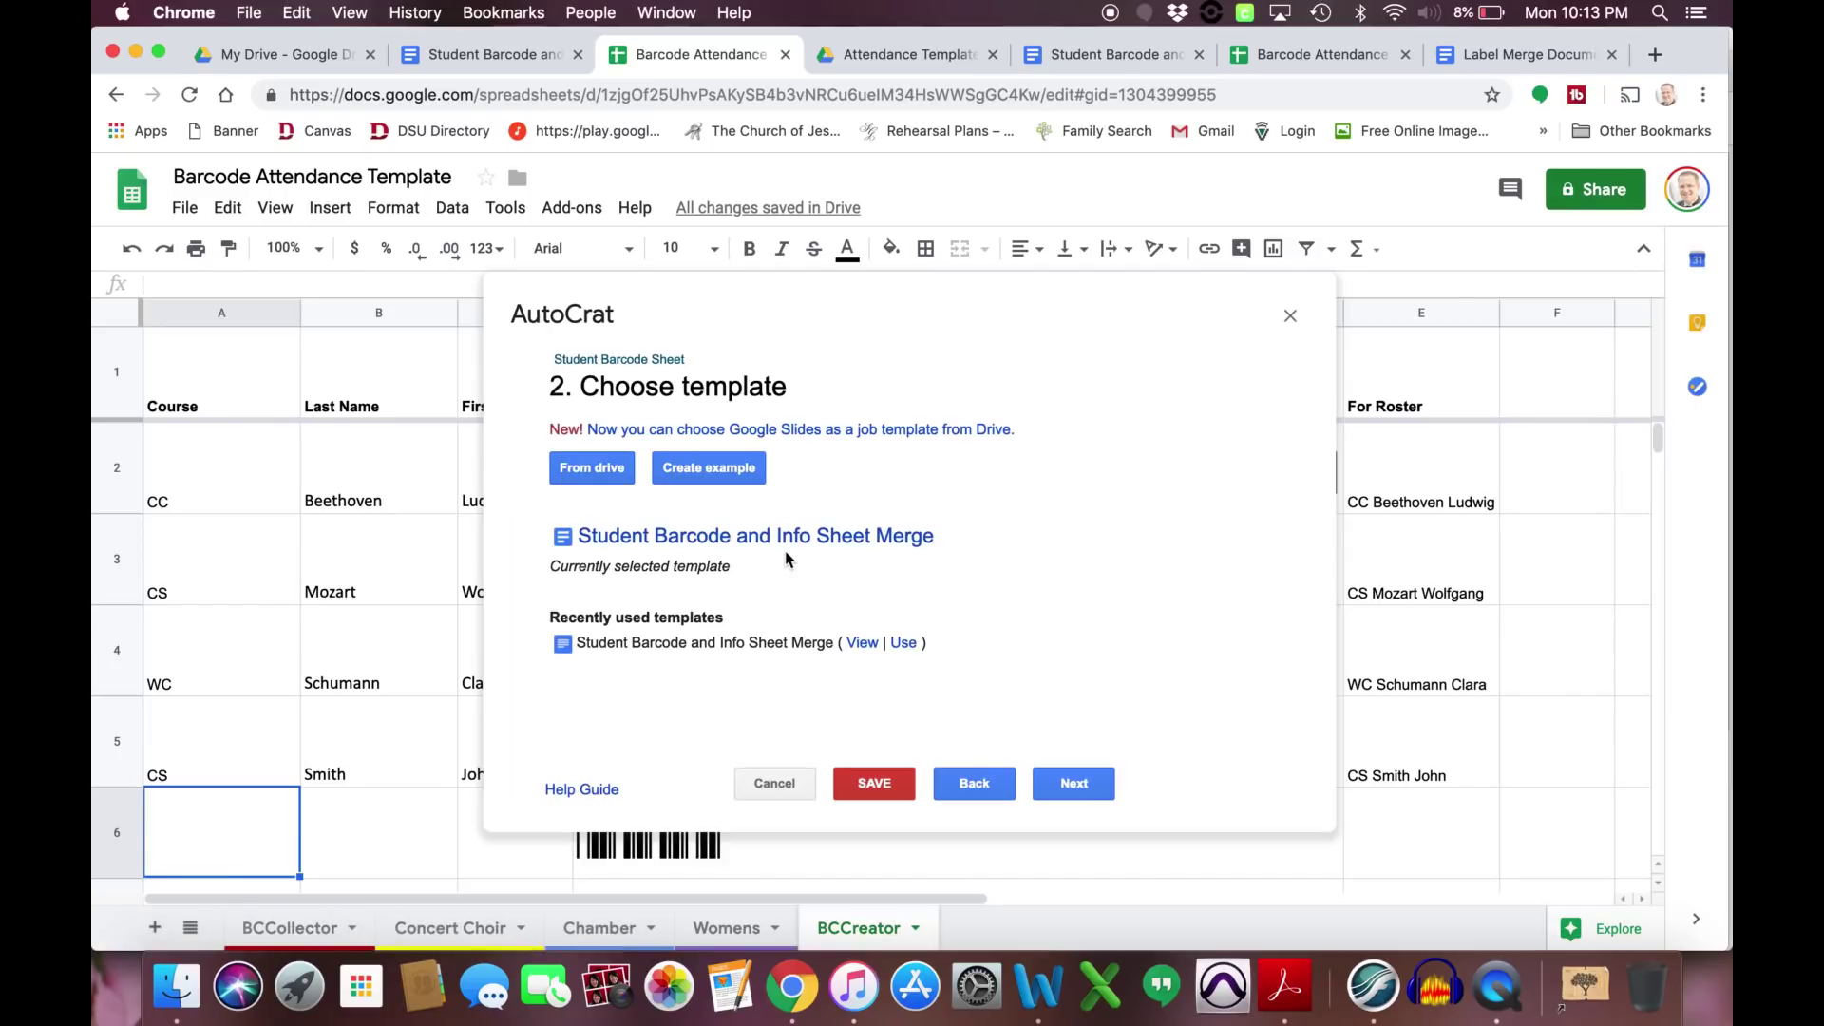
pyautogui.click(1076, 795)
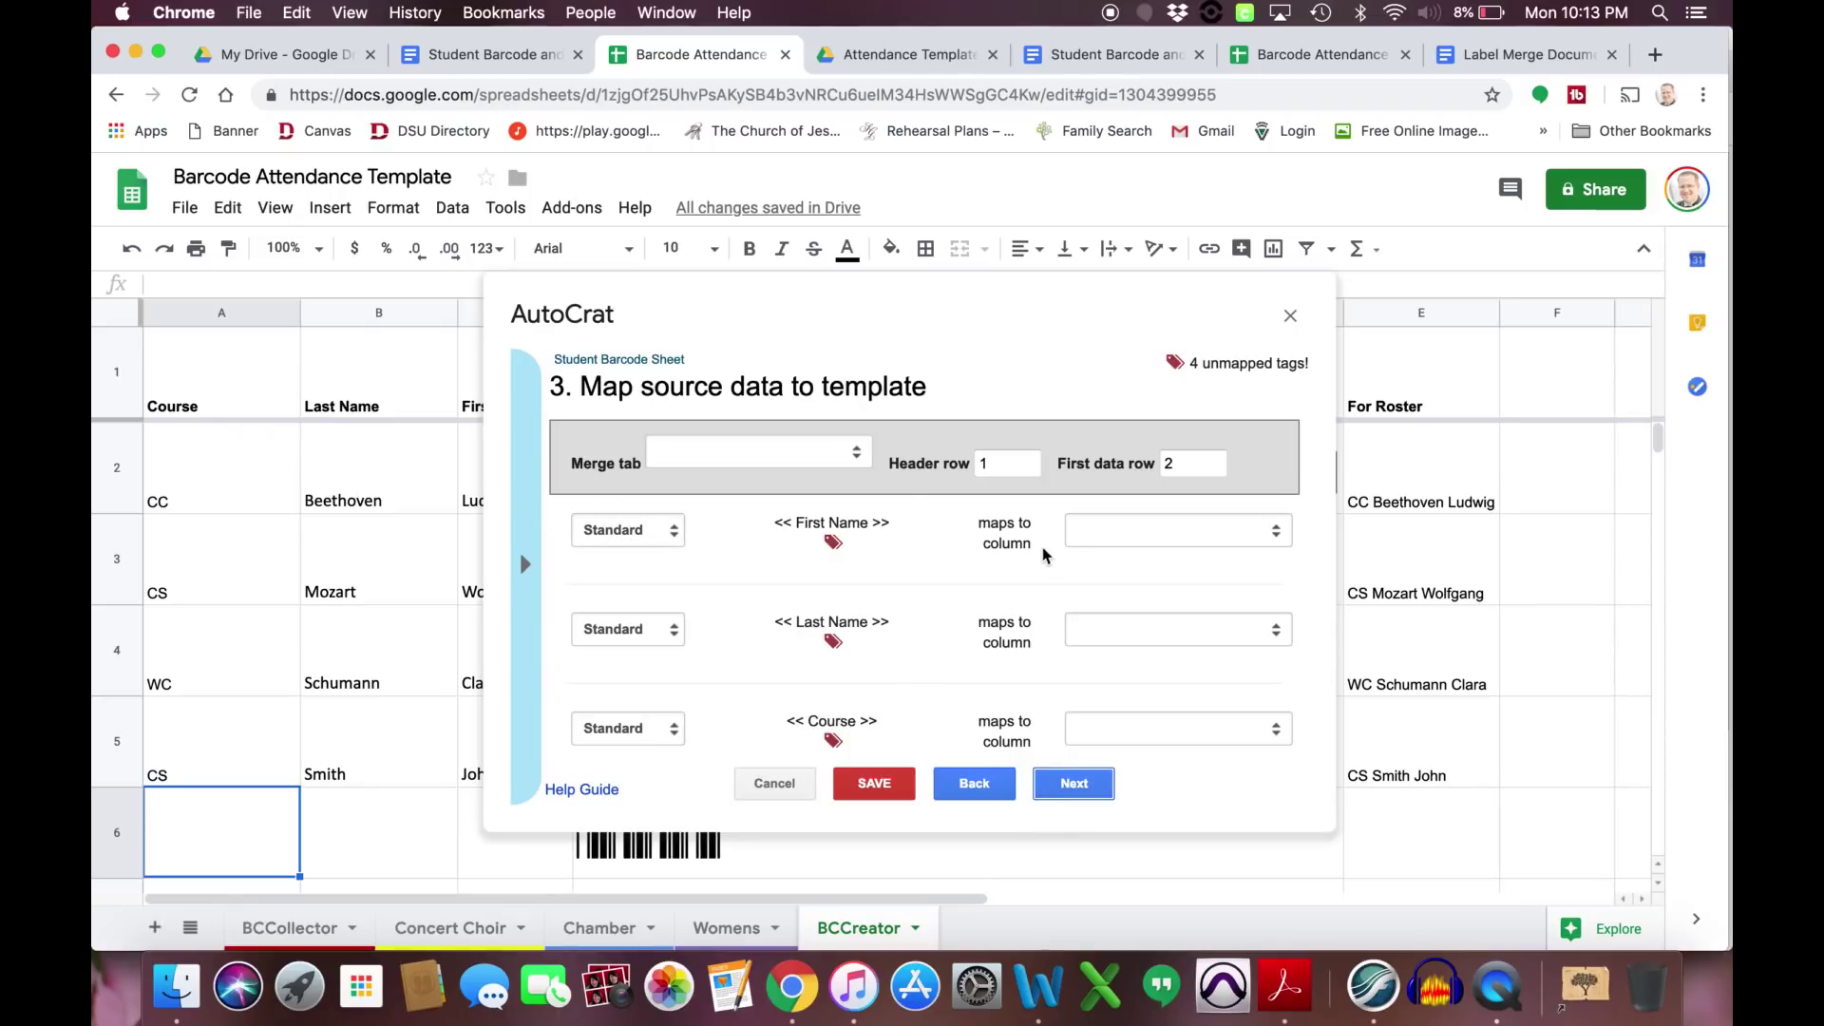
# Choose BCCreator as the merge source sheet and review the First Name, Last Name and Course mappings.
pyautogui.click(857, 453)
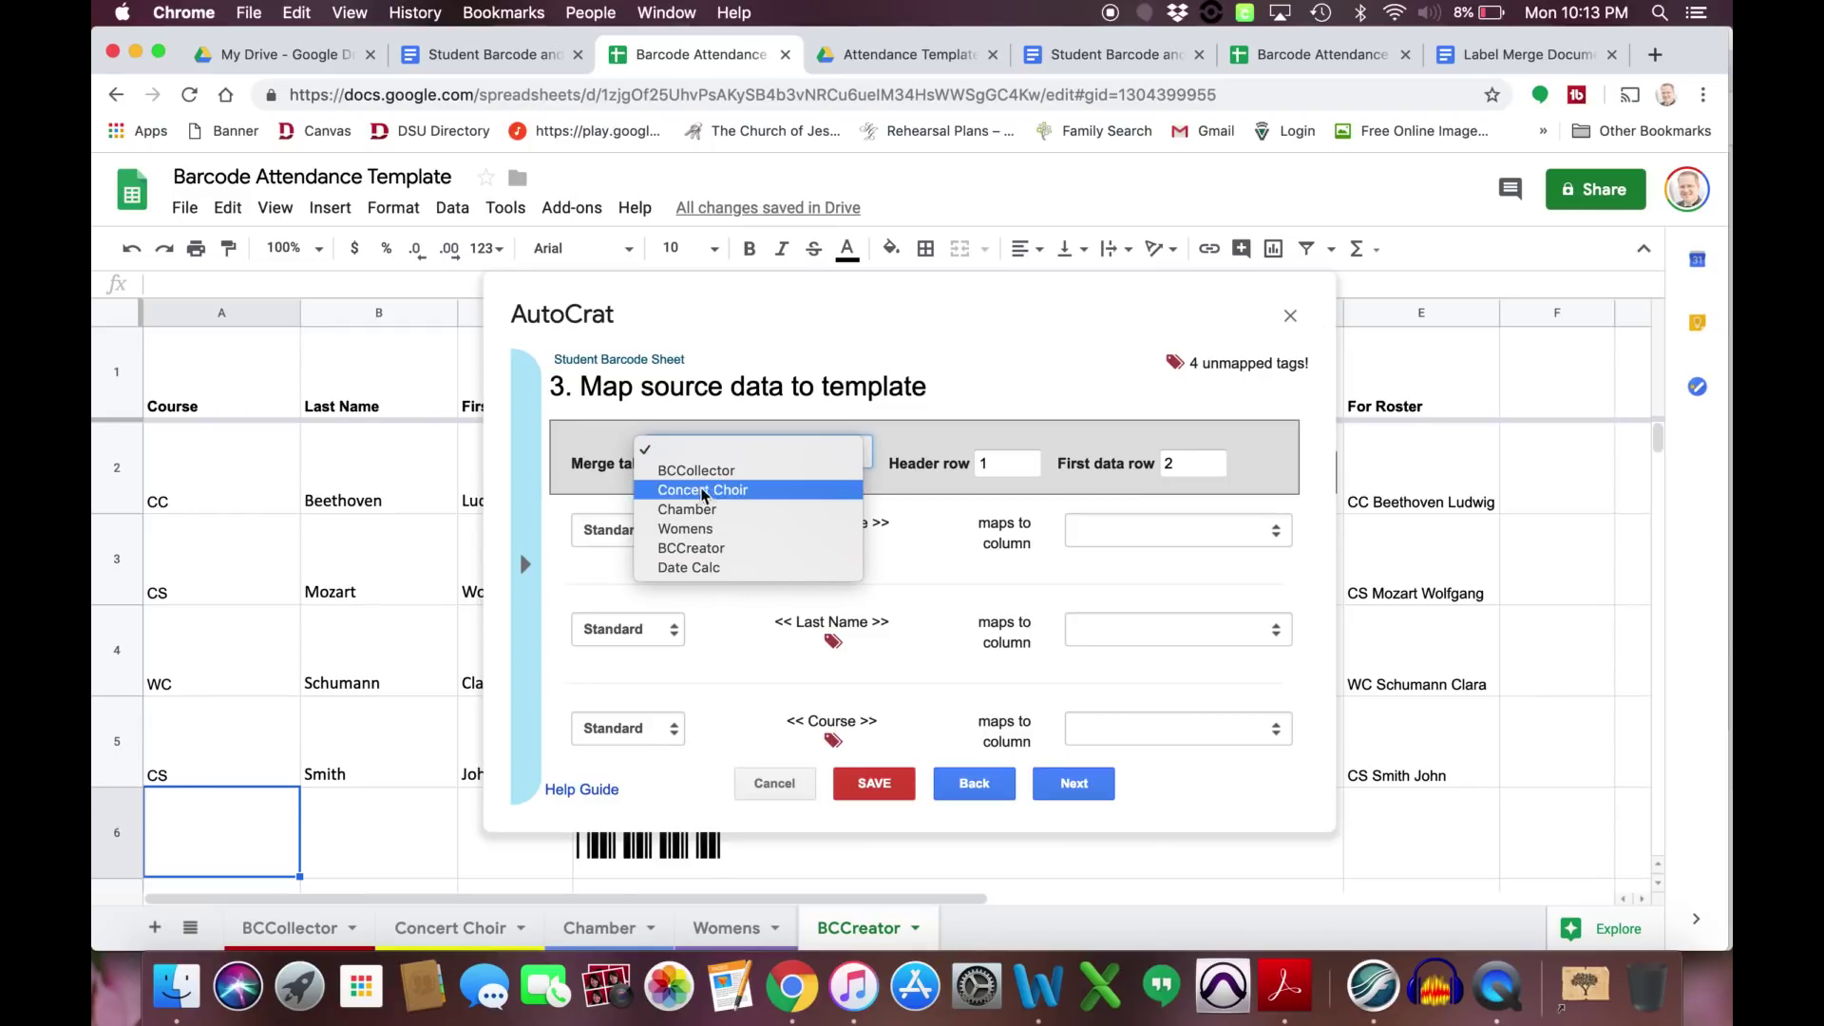
pyautogui.click(715, 550)
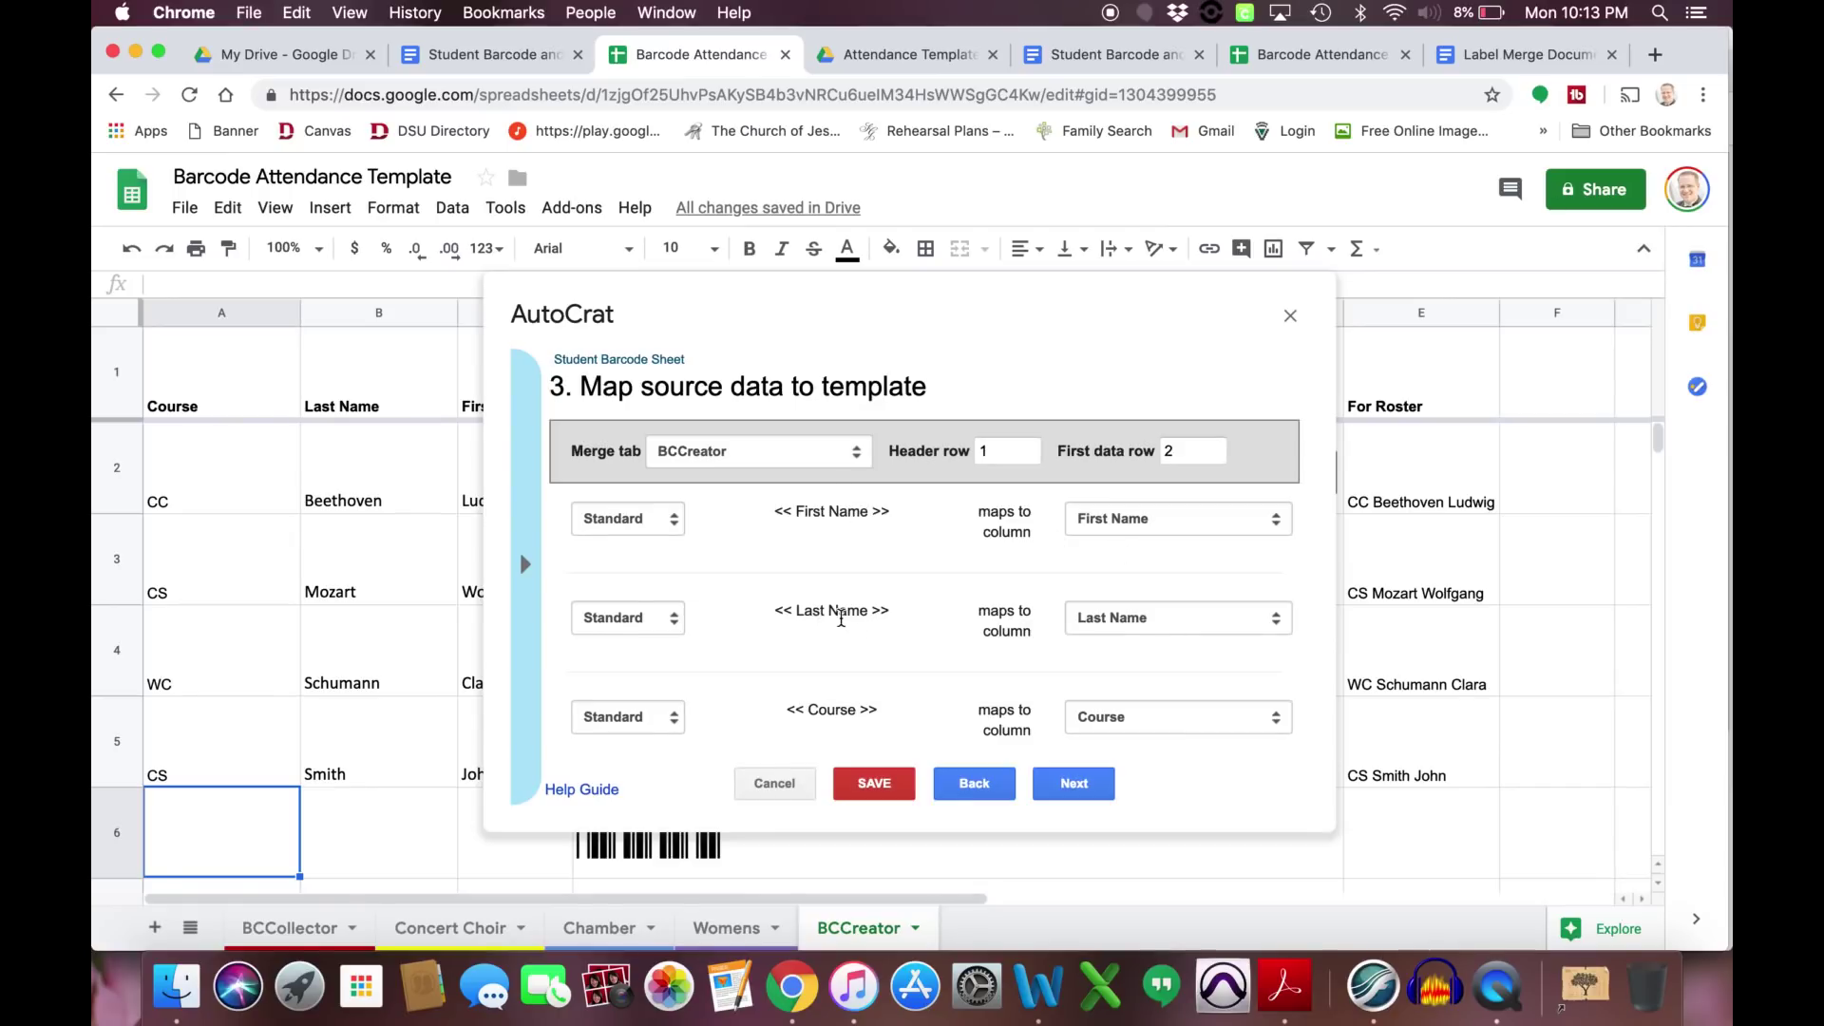
pyautogui.scroll(-3, 904, 672)
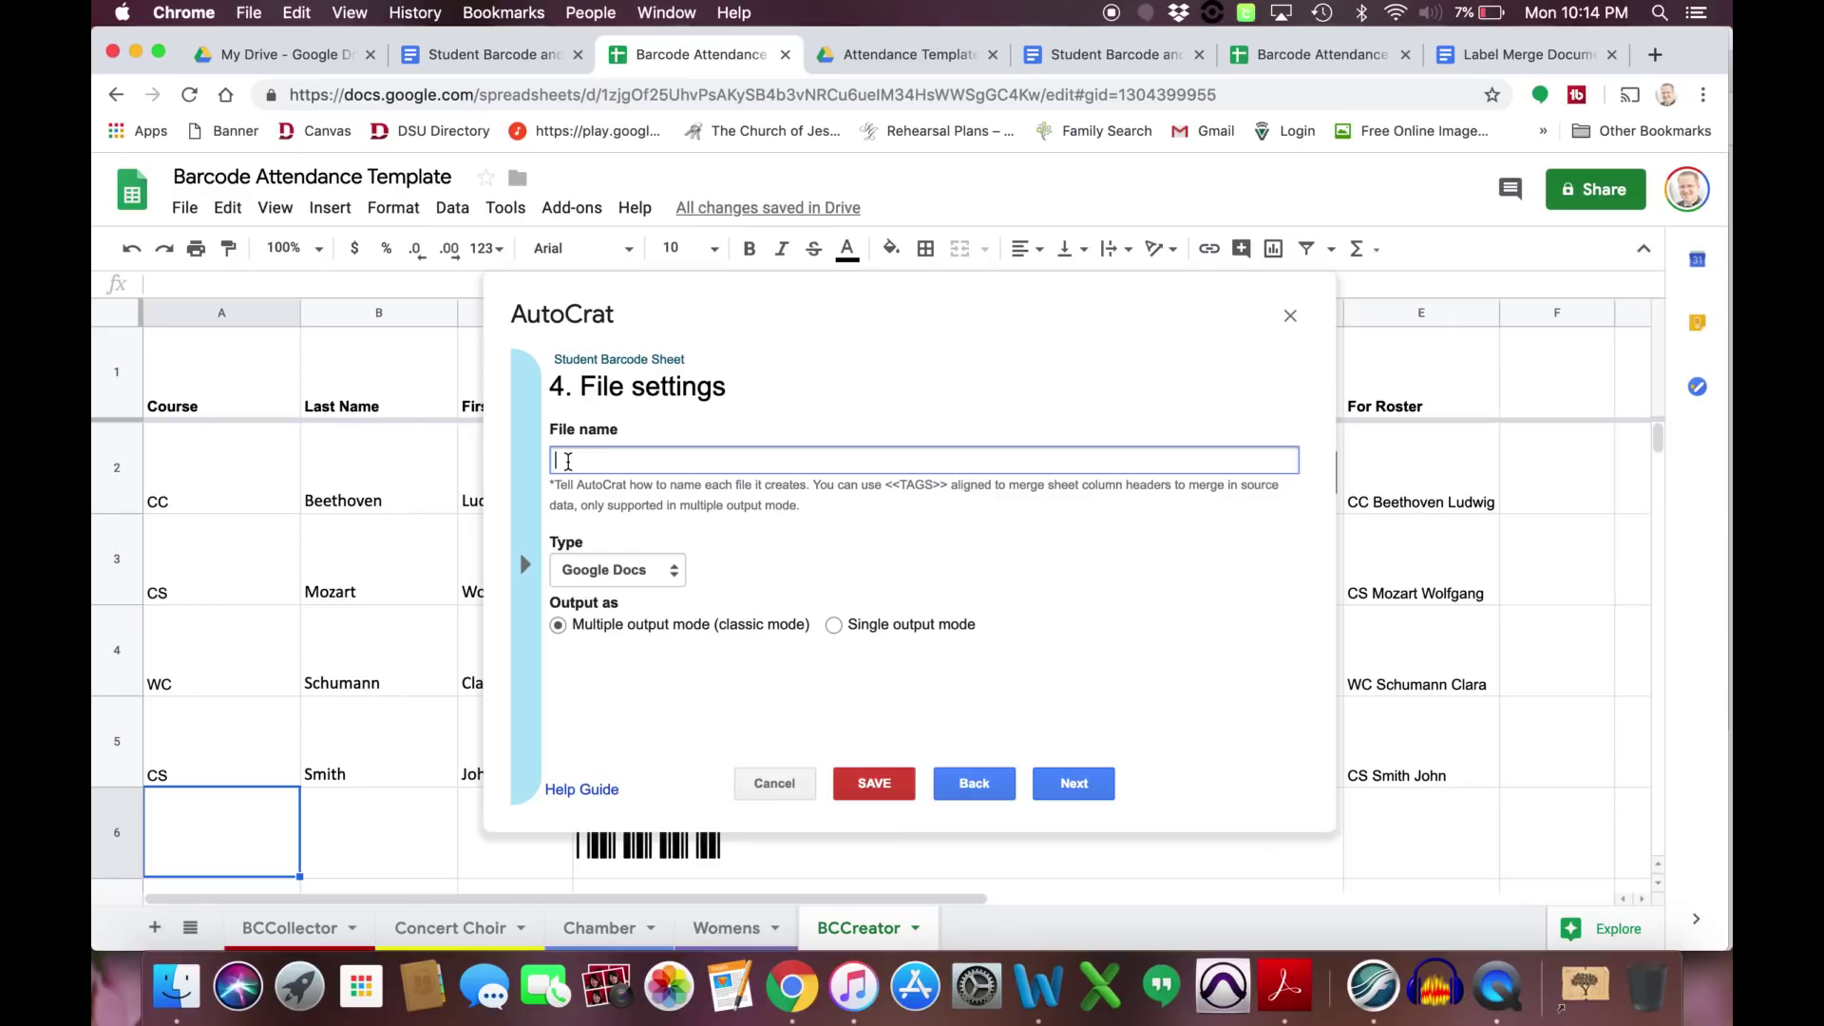
# Name files '<<Last Name>> <<First Name>> Barcode Attendance Sheet' and output one single merged PDF.
pyautogui.write('<<Last Name')
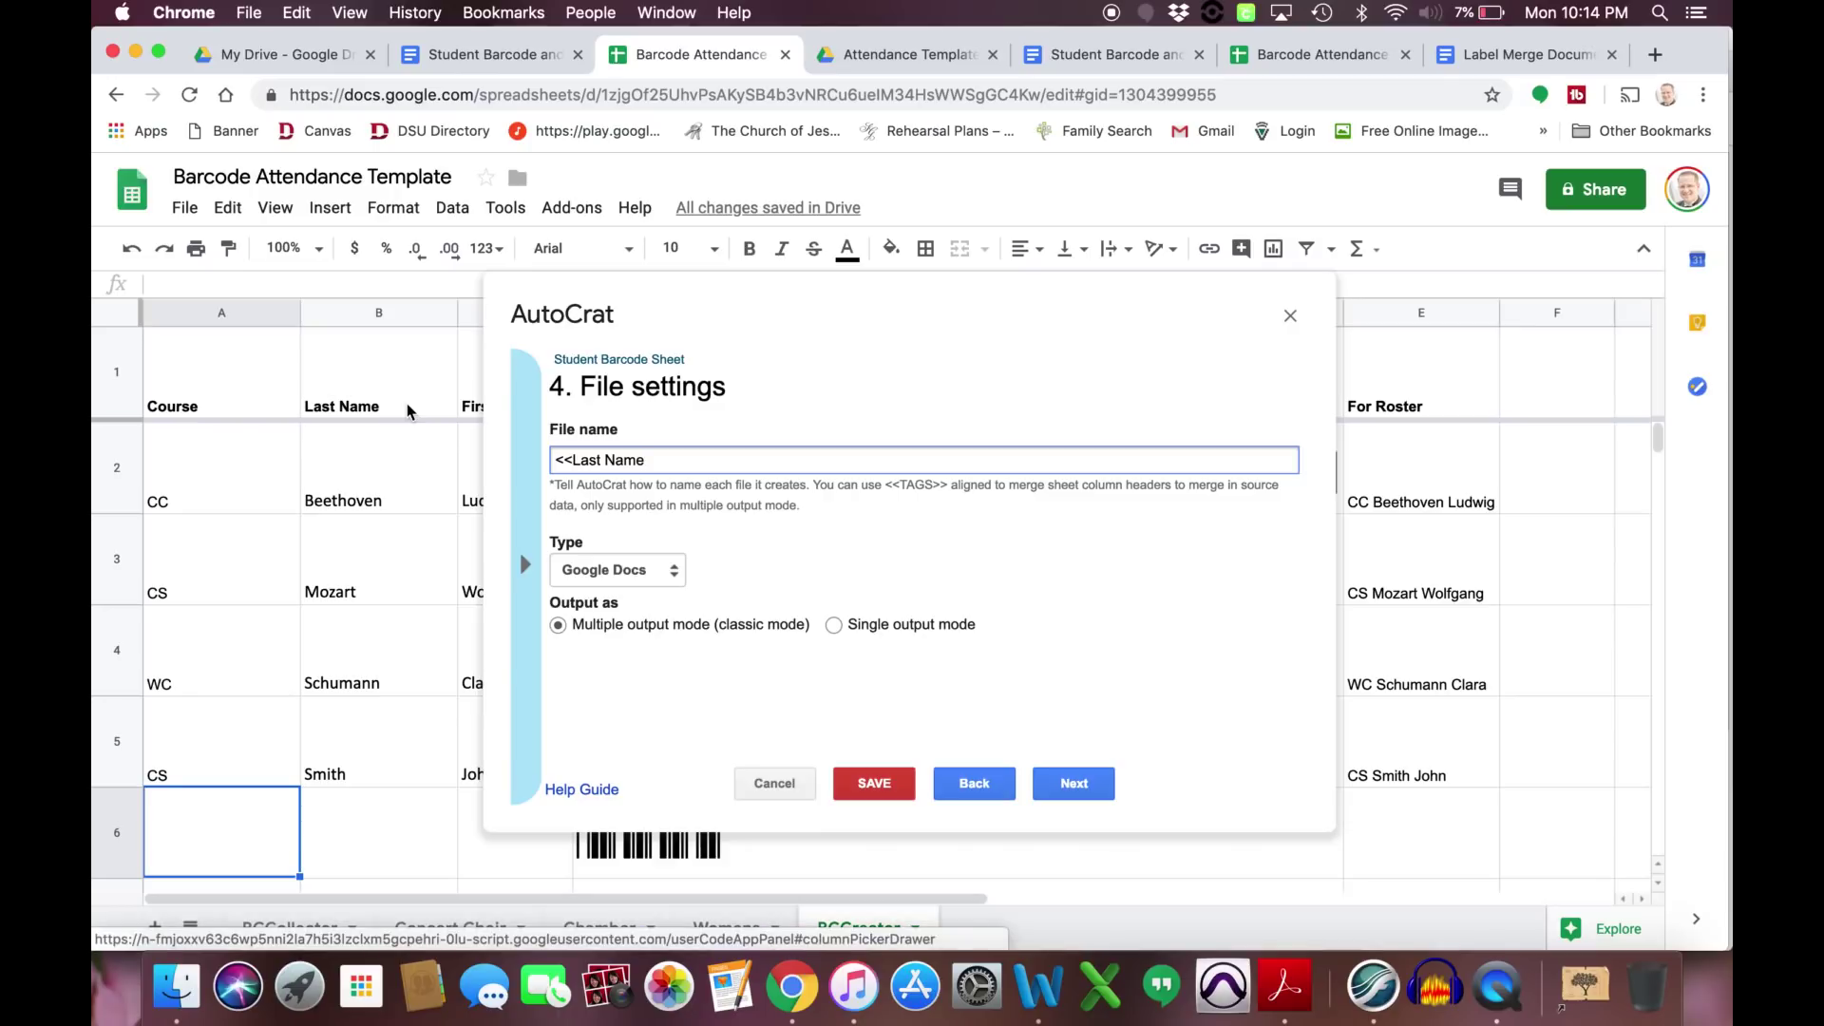
pyautogui.write('>> <<First Name>> Barcode A')
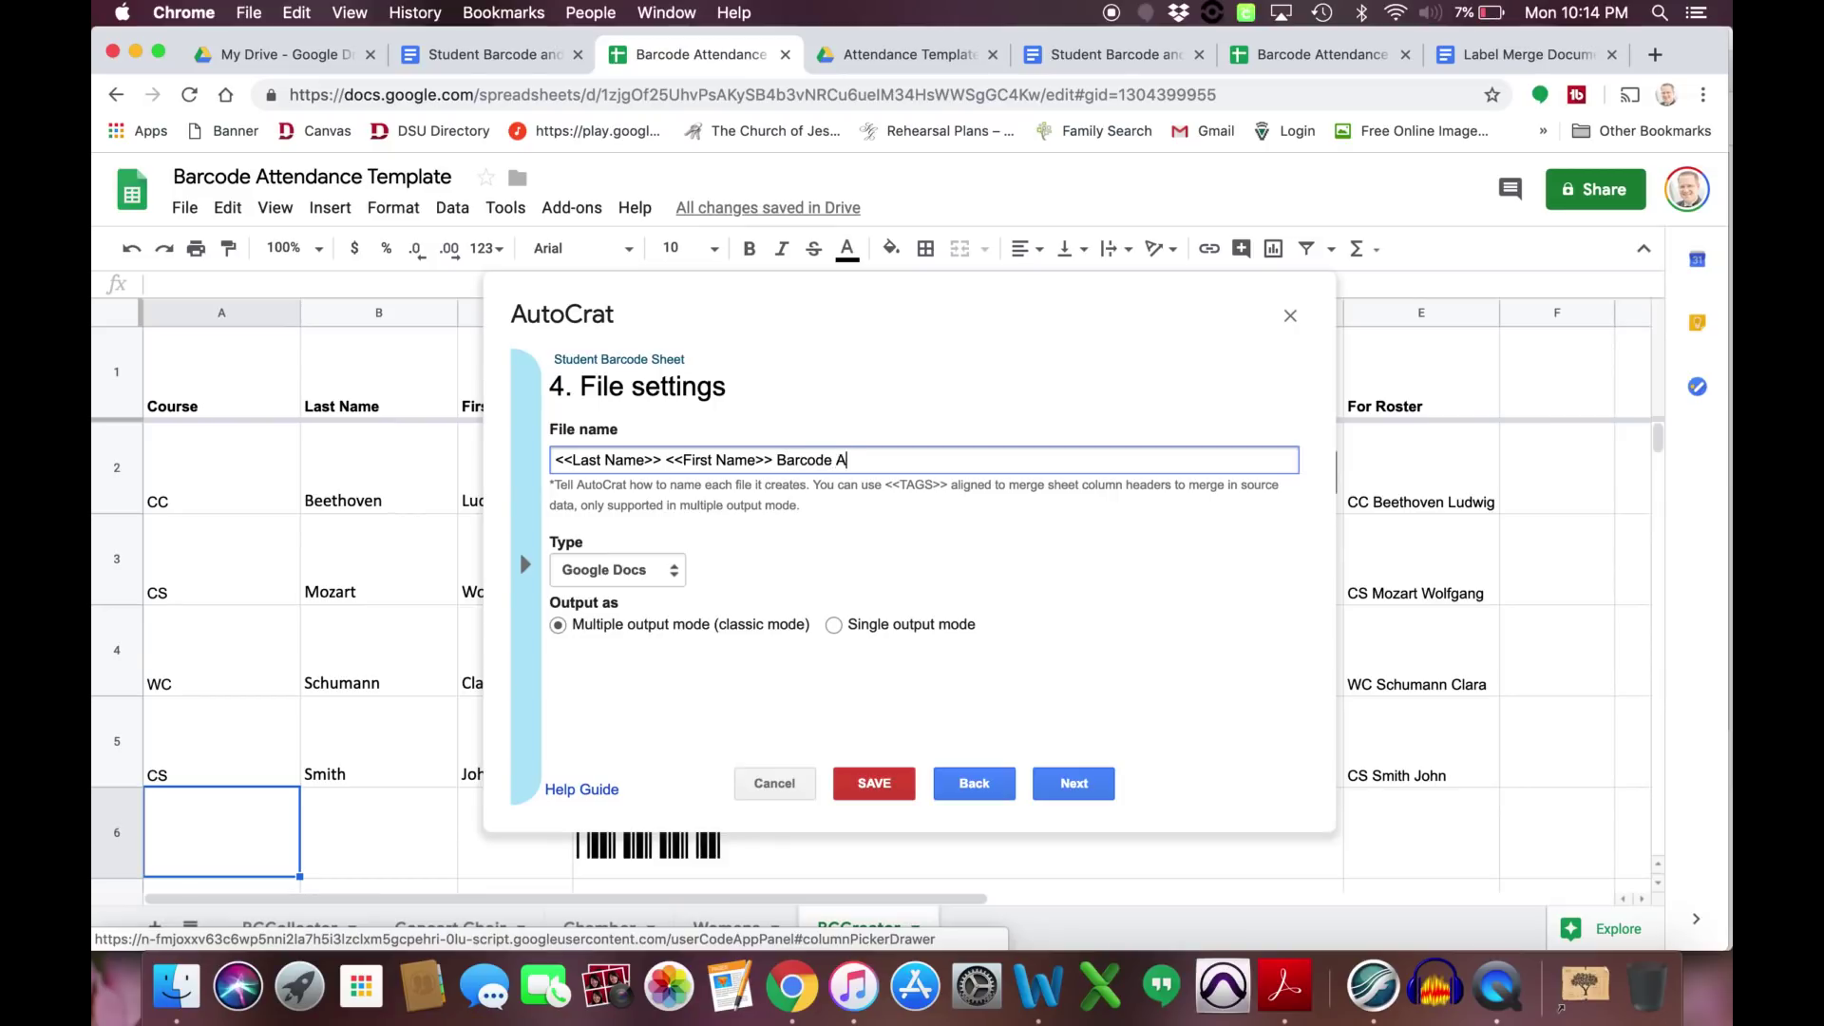
pyautogui.write('ttendance Sheet')
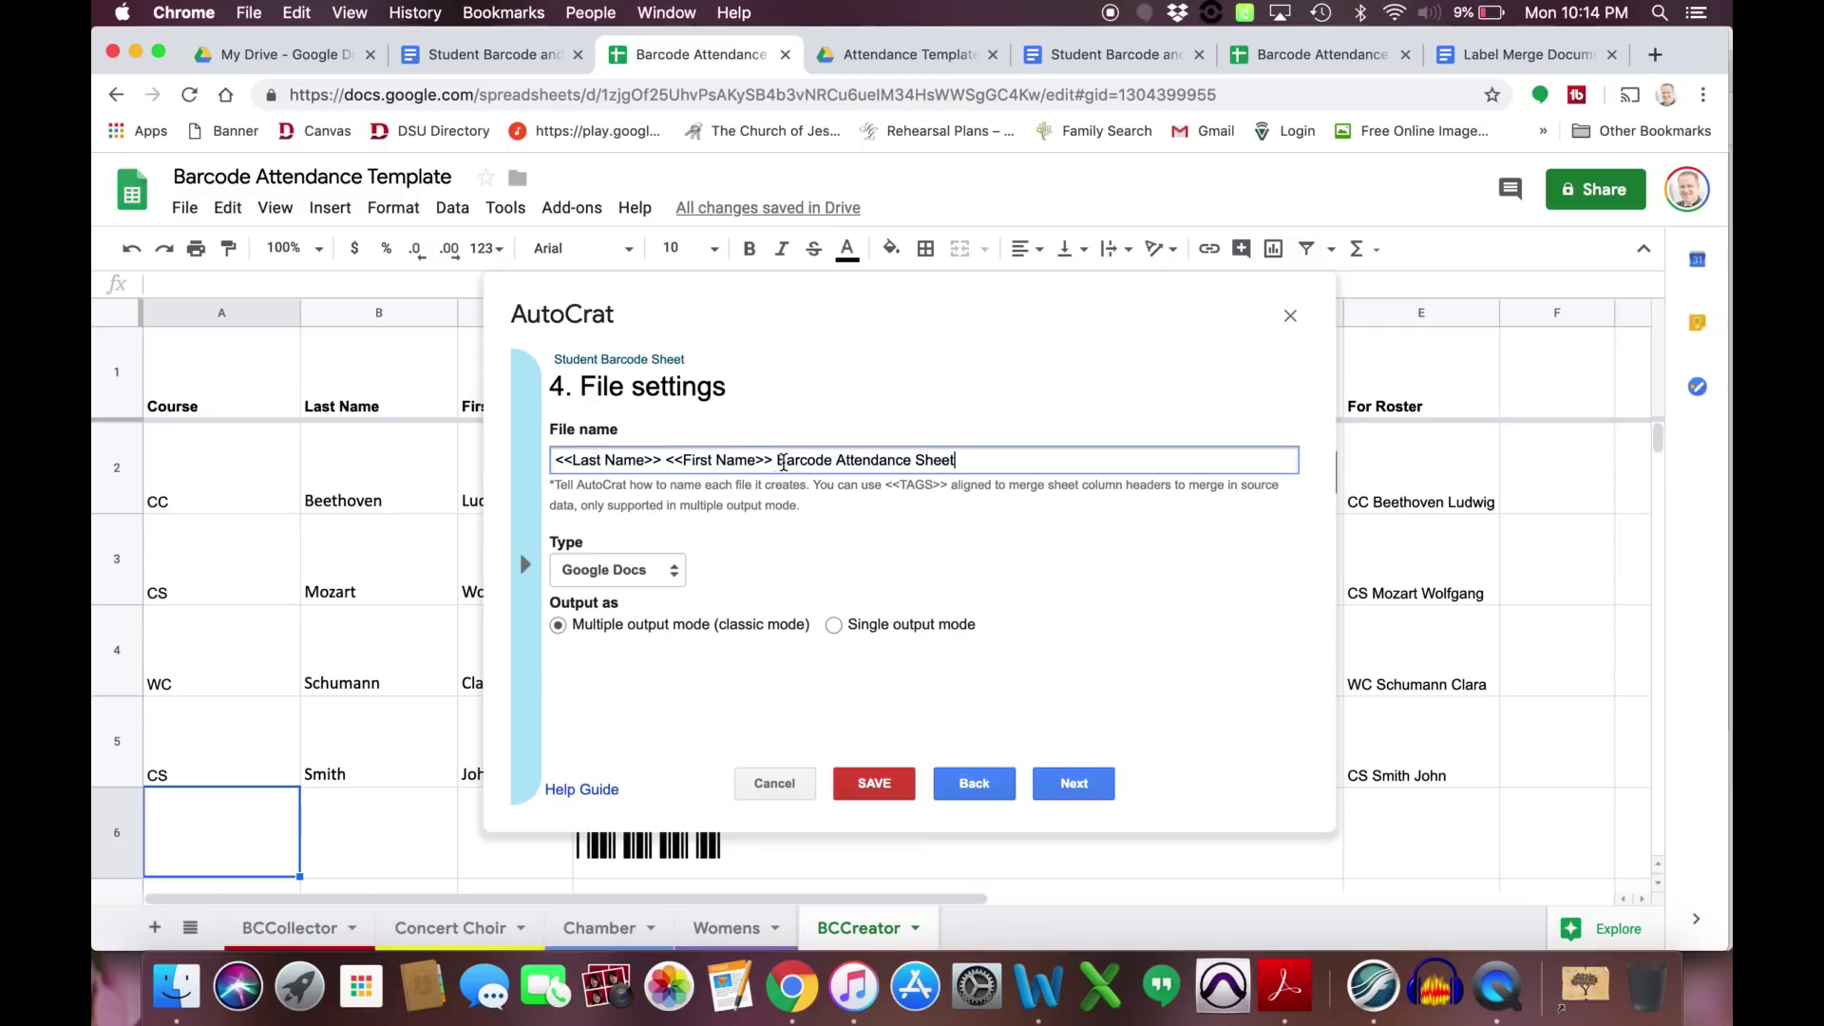
pyautogui.click(671, 570)
pyautogui.click(634, 593)
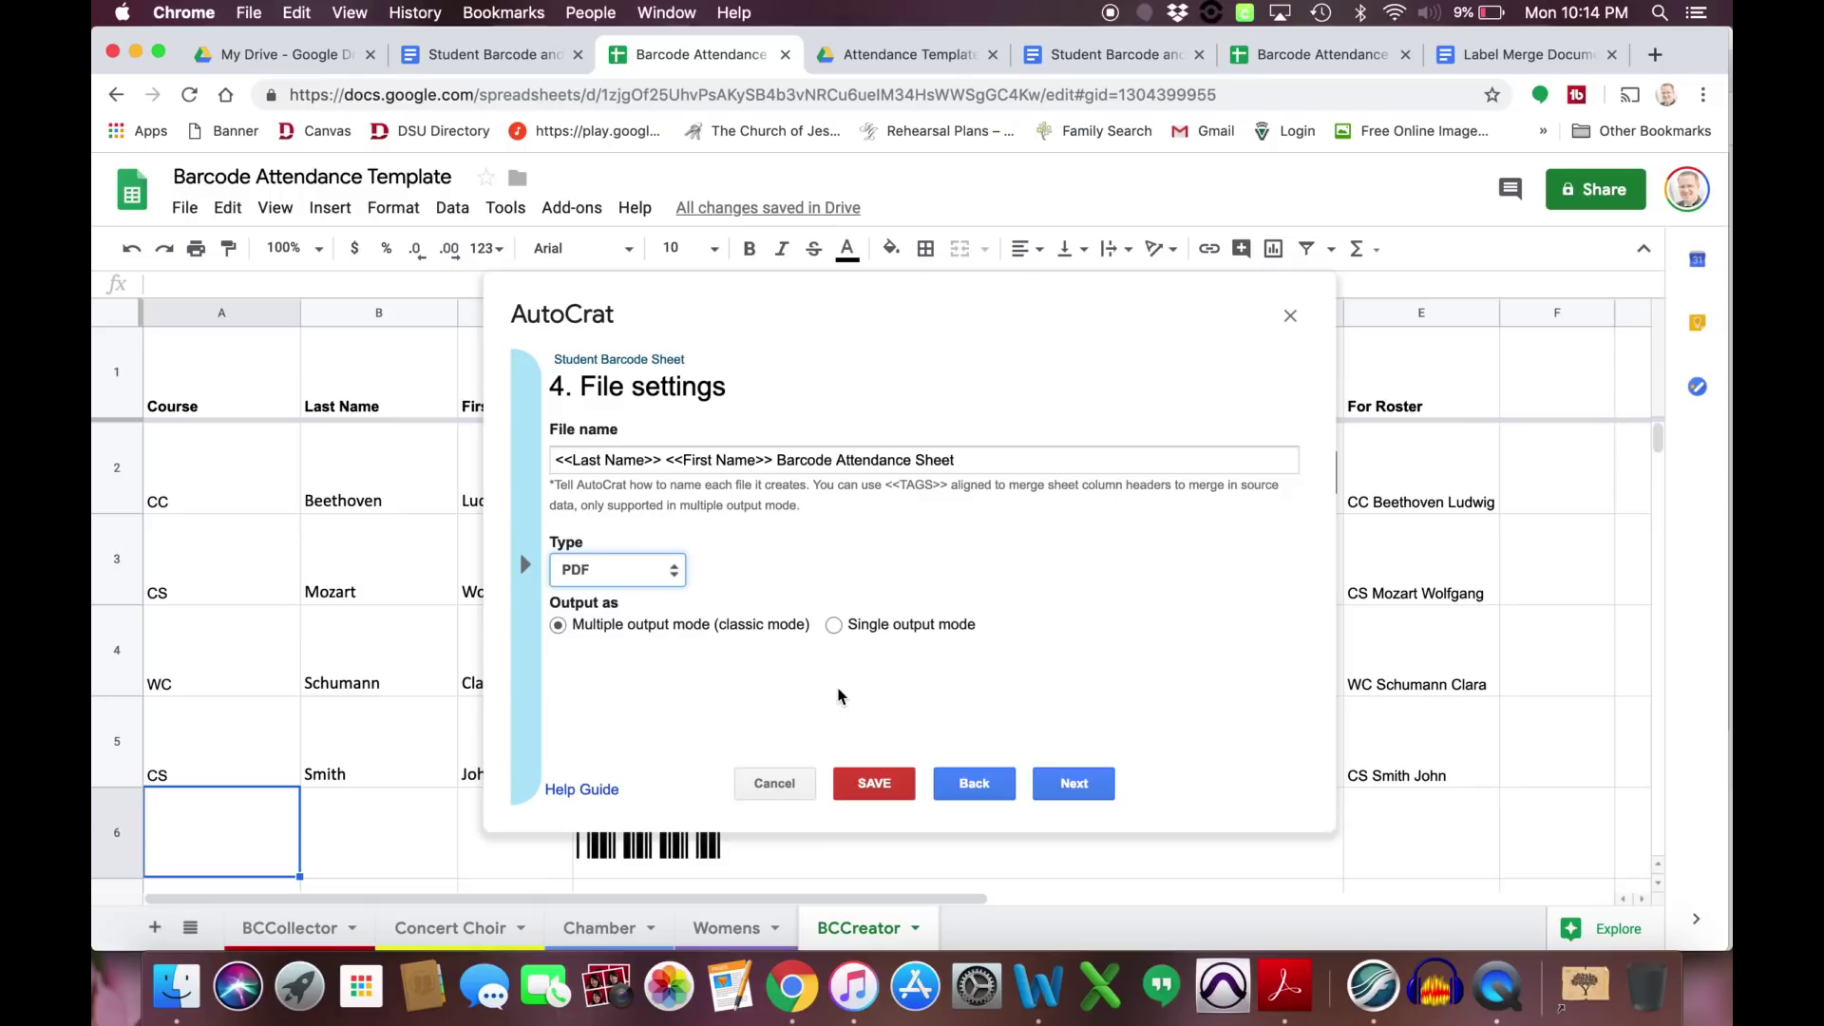
pyautogui.click(834, 627)
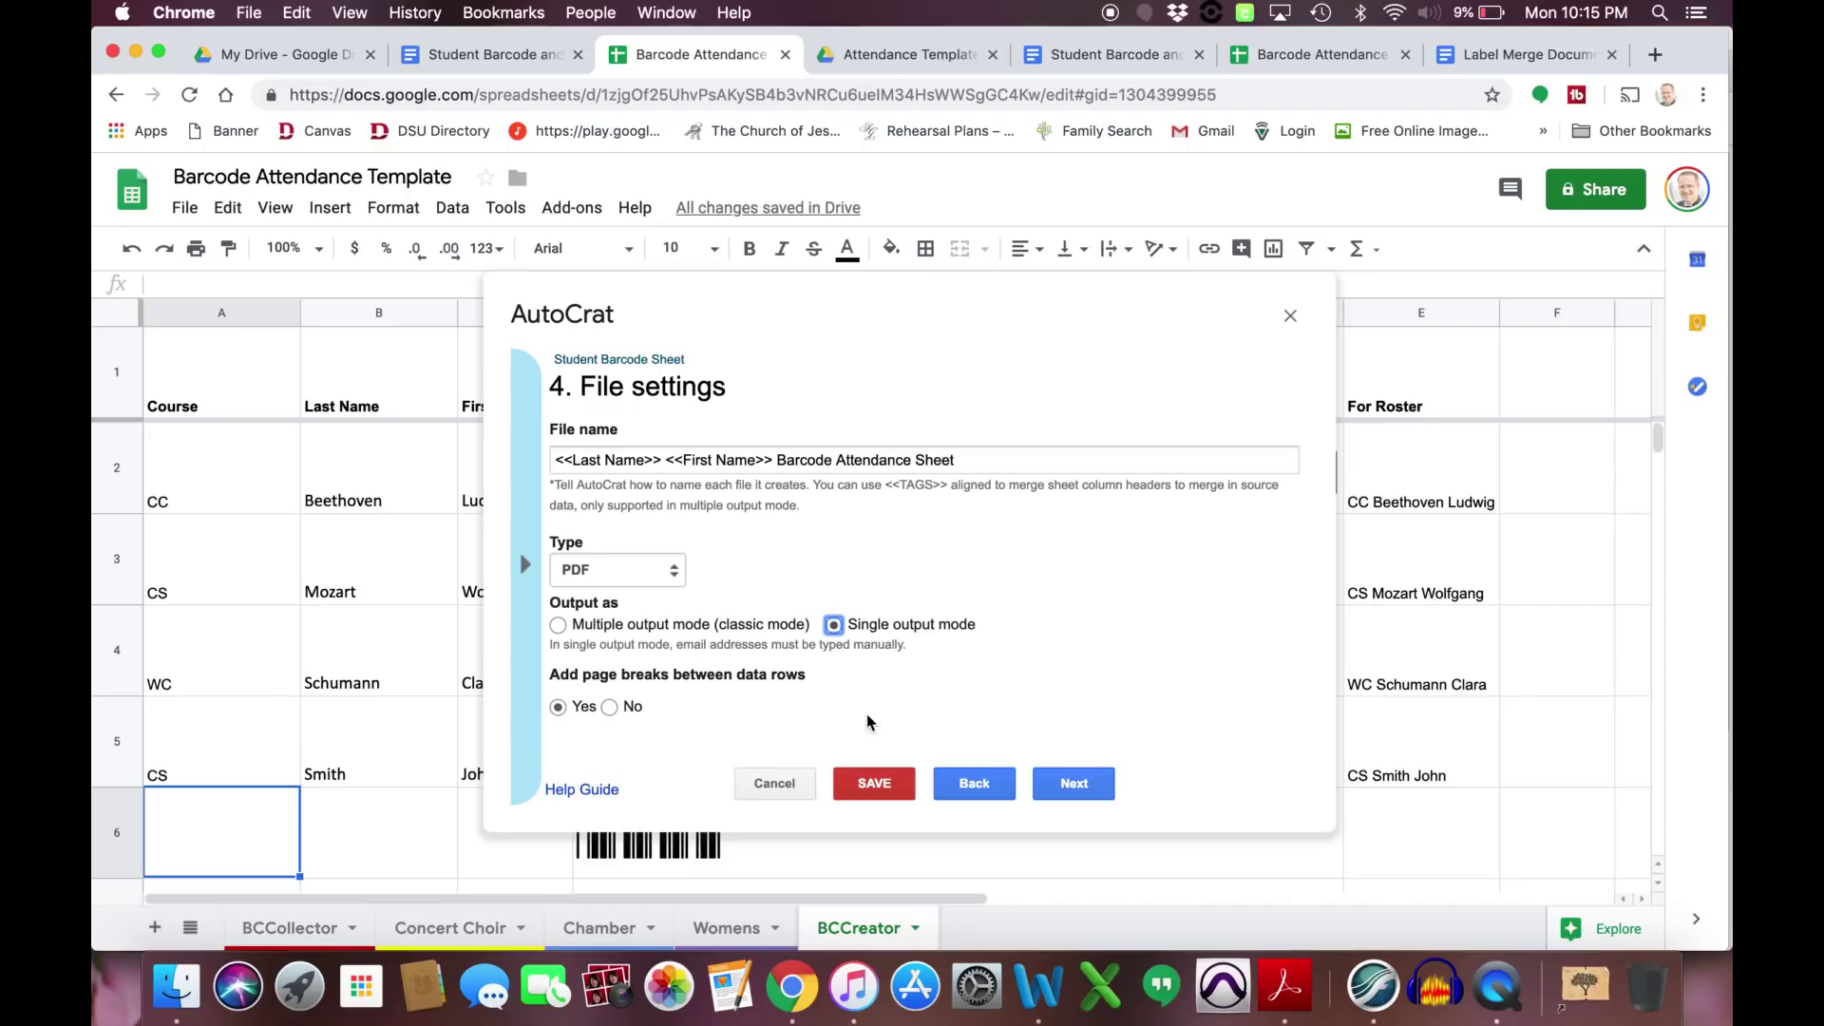
pyautogui.click(1072, 785)
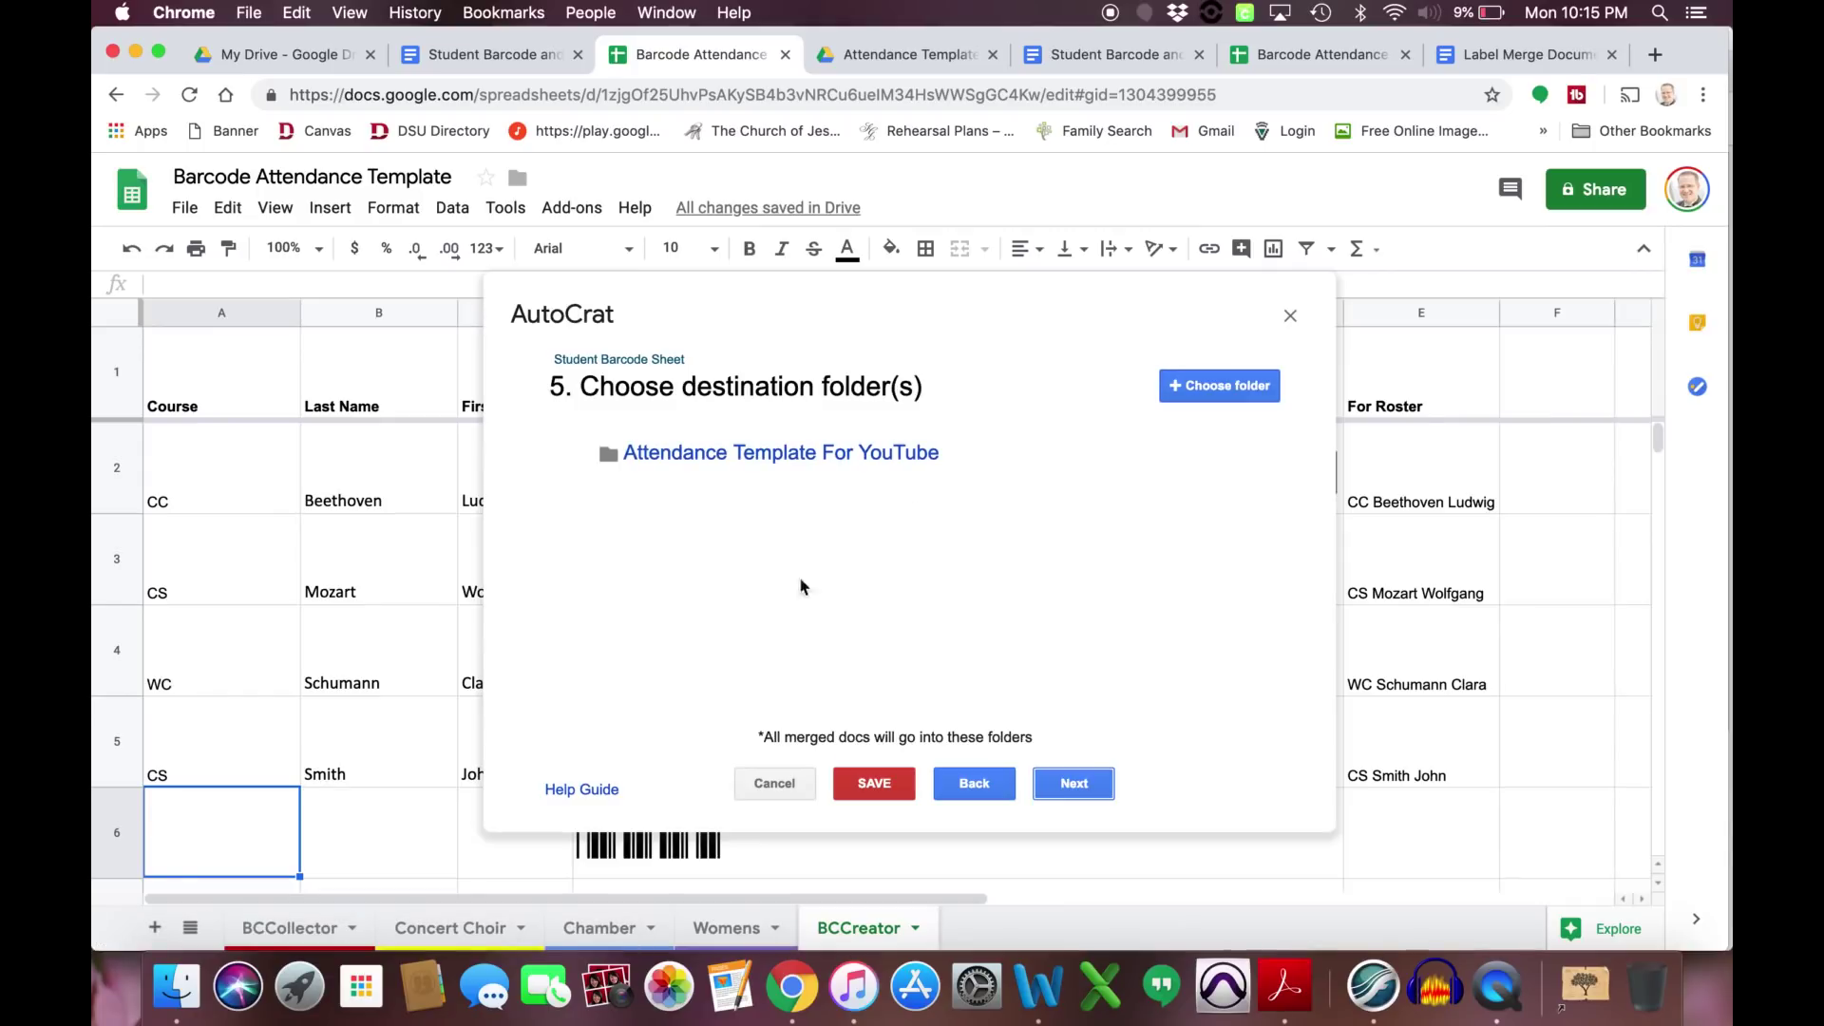
# Keep the Attendance Template For YouTube folder and no sharing, then save the Student Barcode Sheet job without triggers.
pyautogui.click(1080, 792)
pyautogui.click(1072, 790)
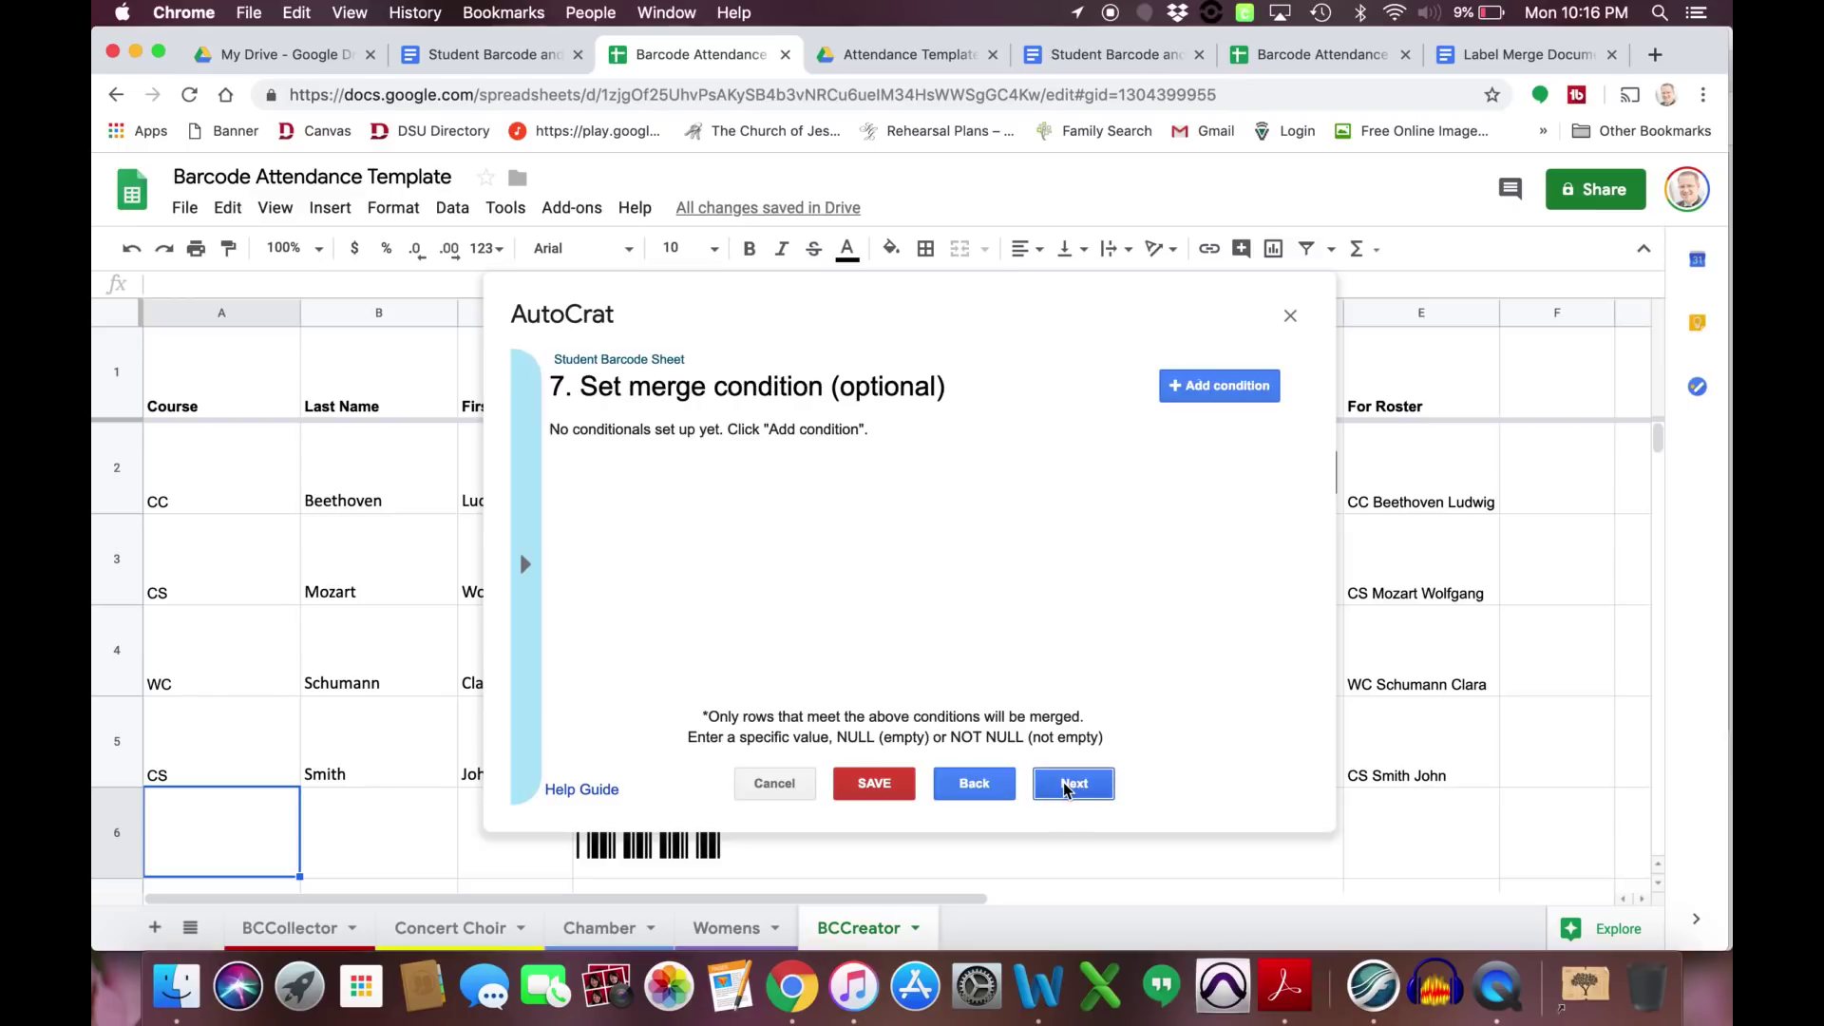
pyautogui.click(525, 565)
pyautogui.click(924, 570)
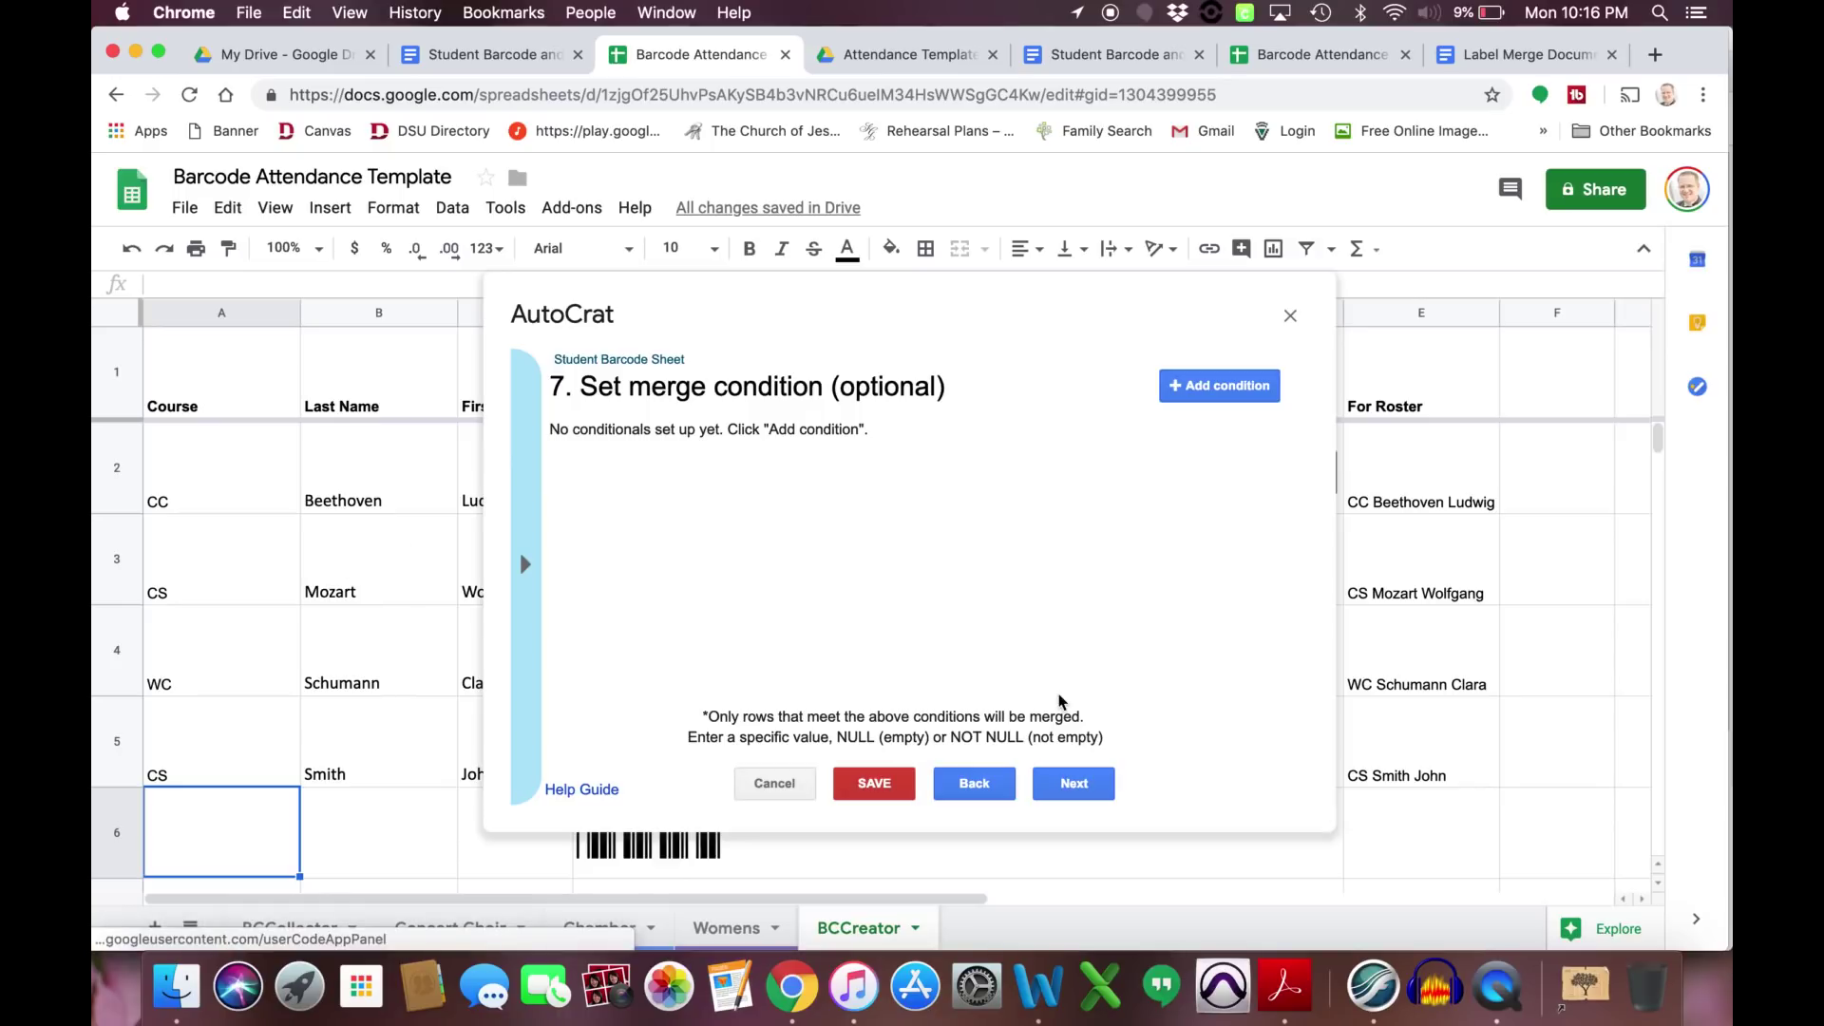
pyautogui.click(1068, 785)
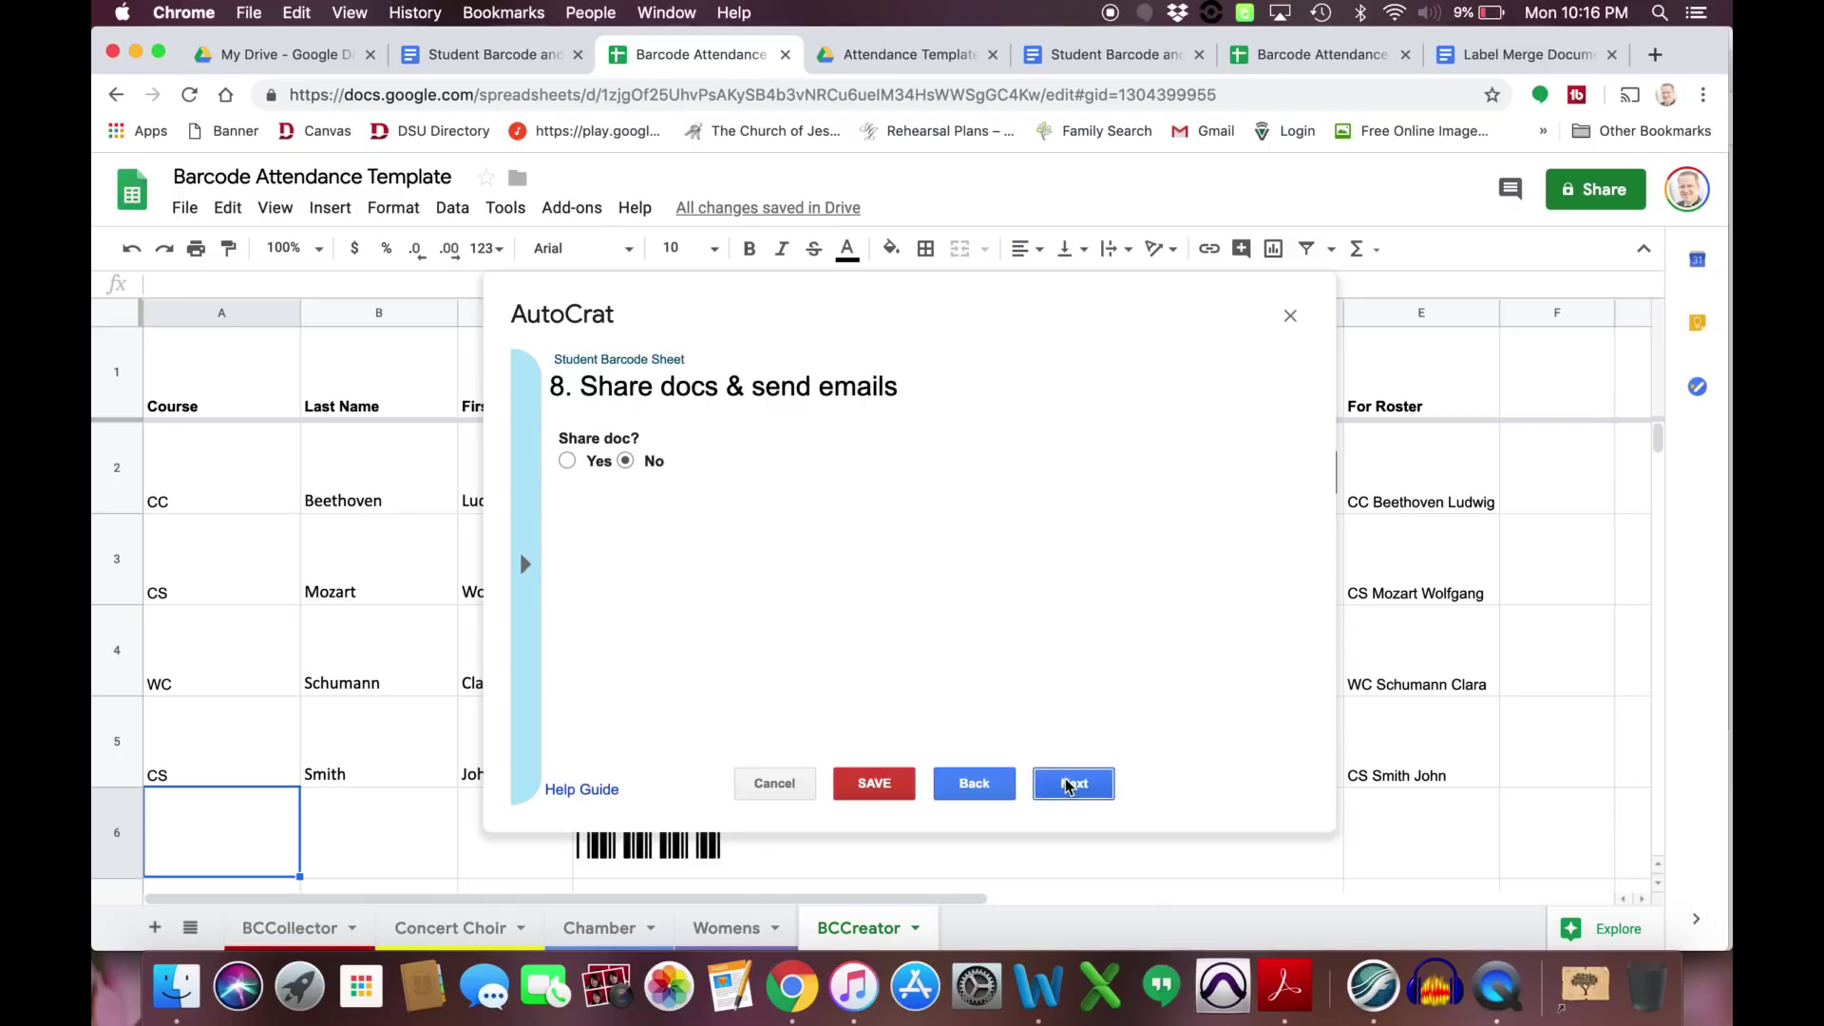
pyautogui.click(625, 461)
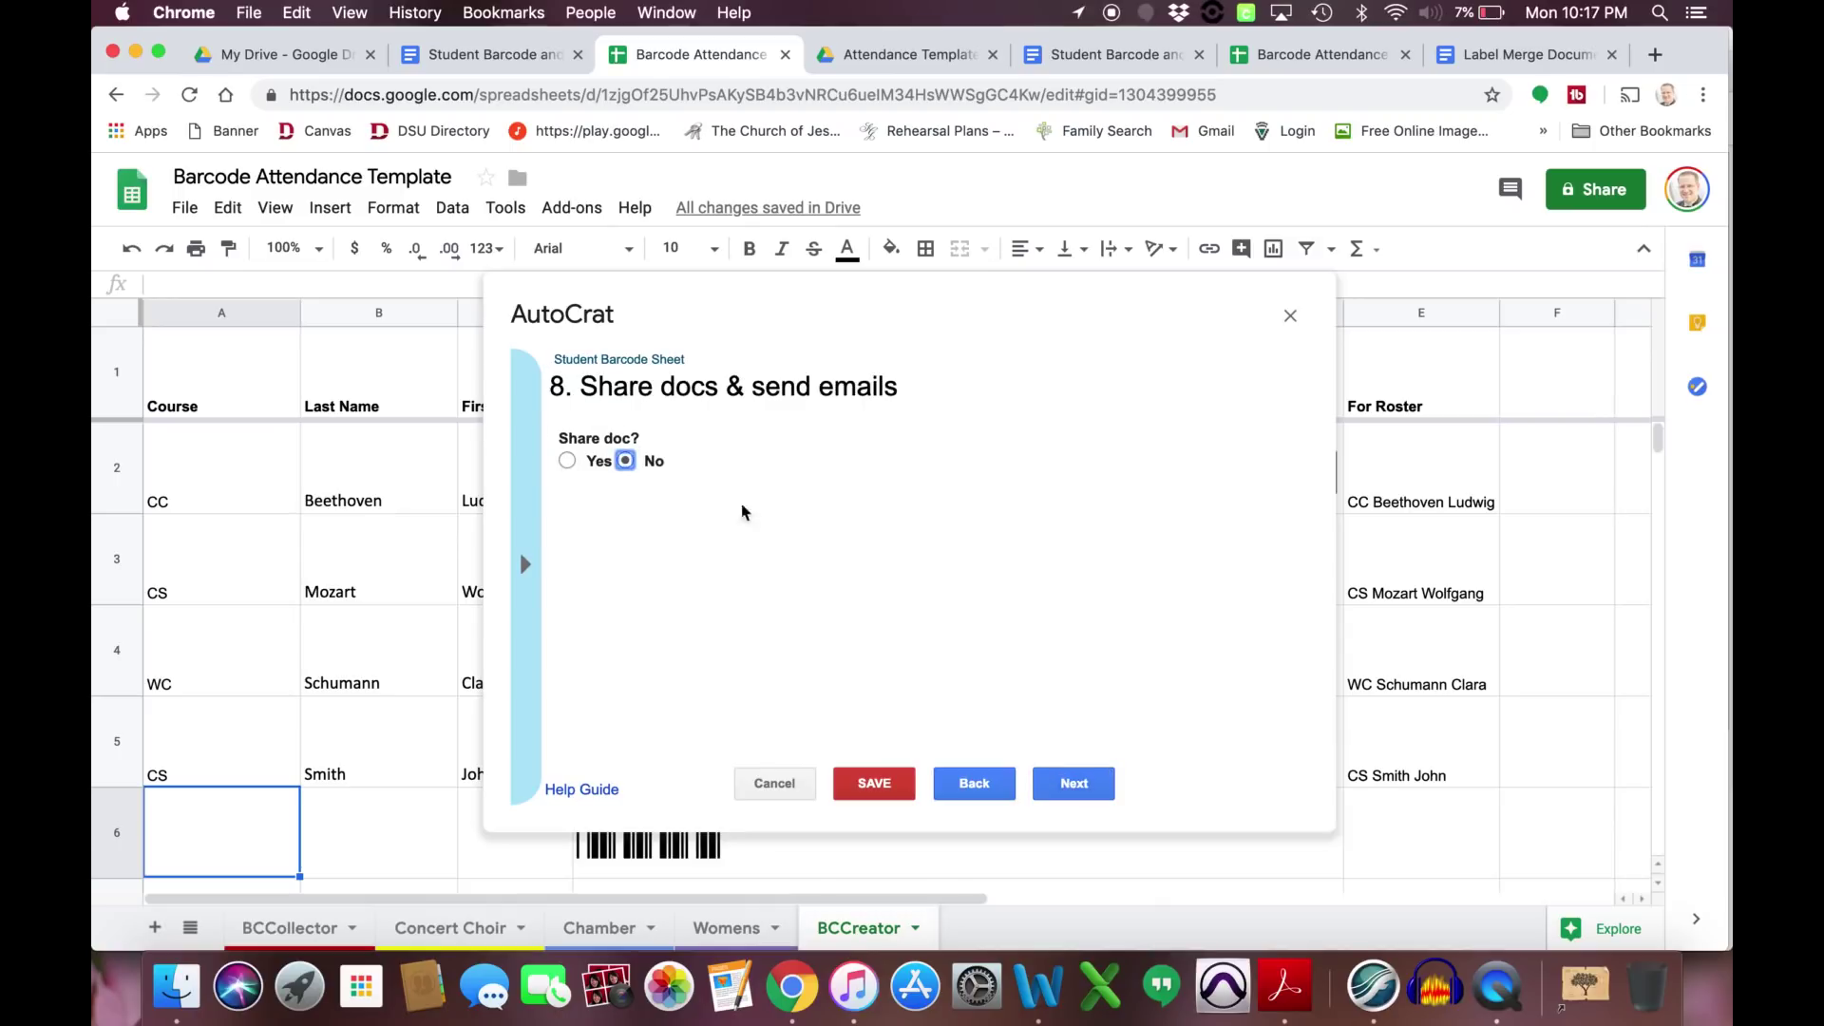
pyautogui.click(1072, 785)
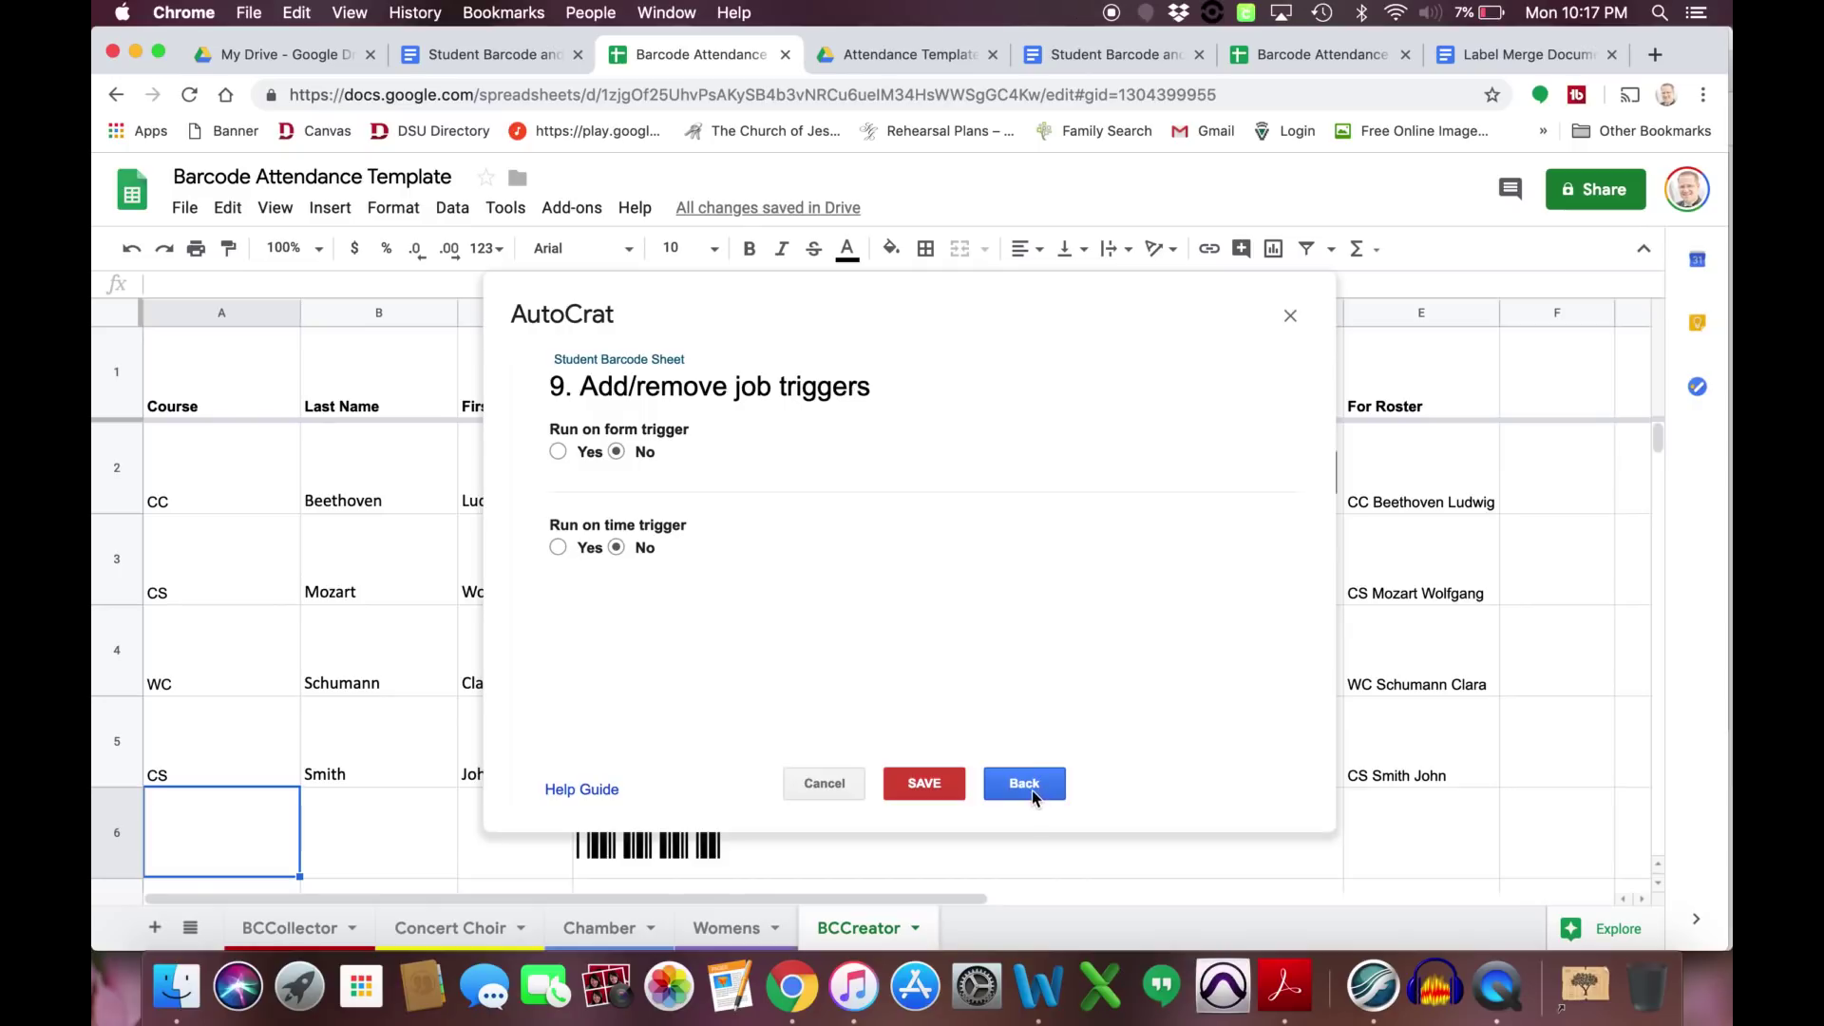
pyautogui.click(929, 785)
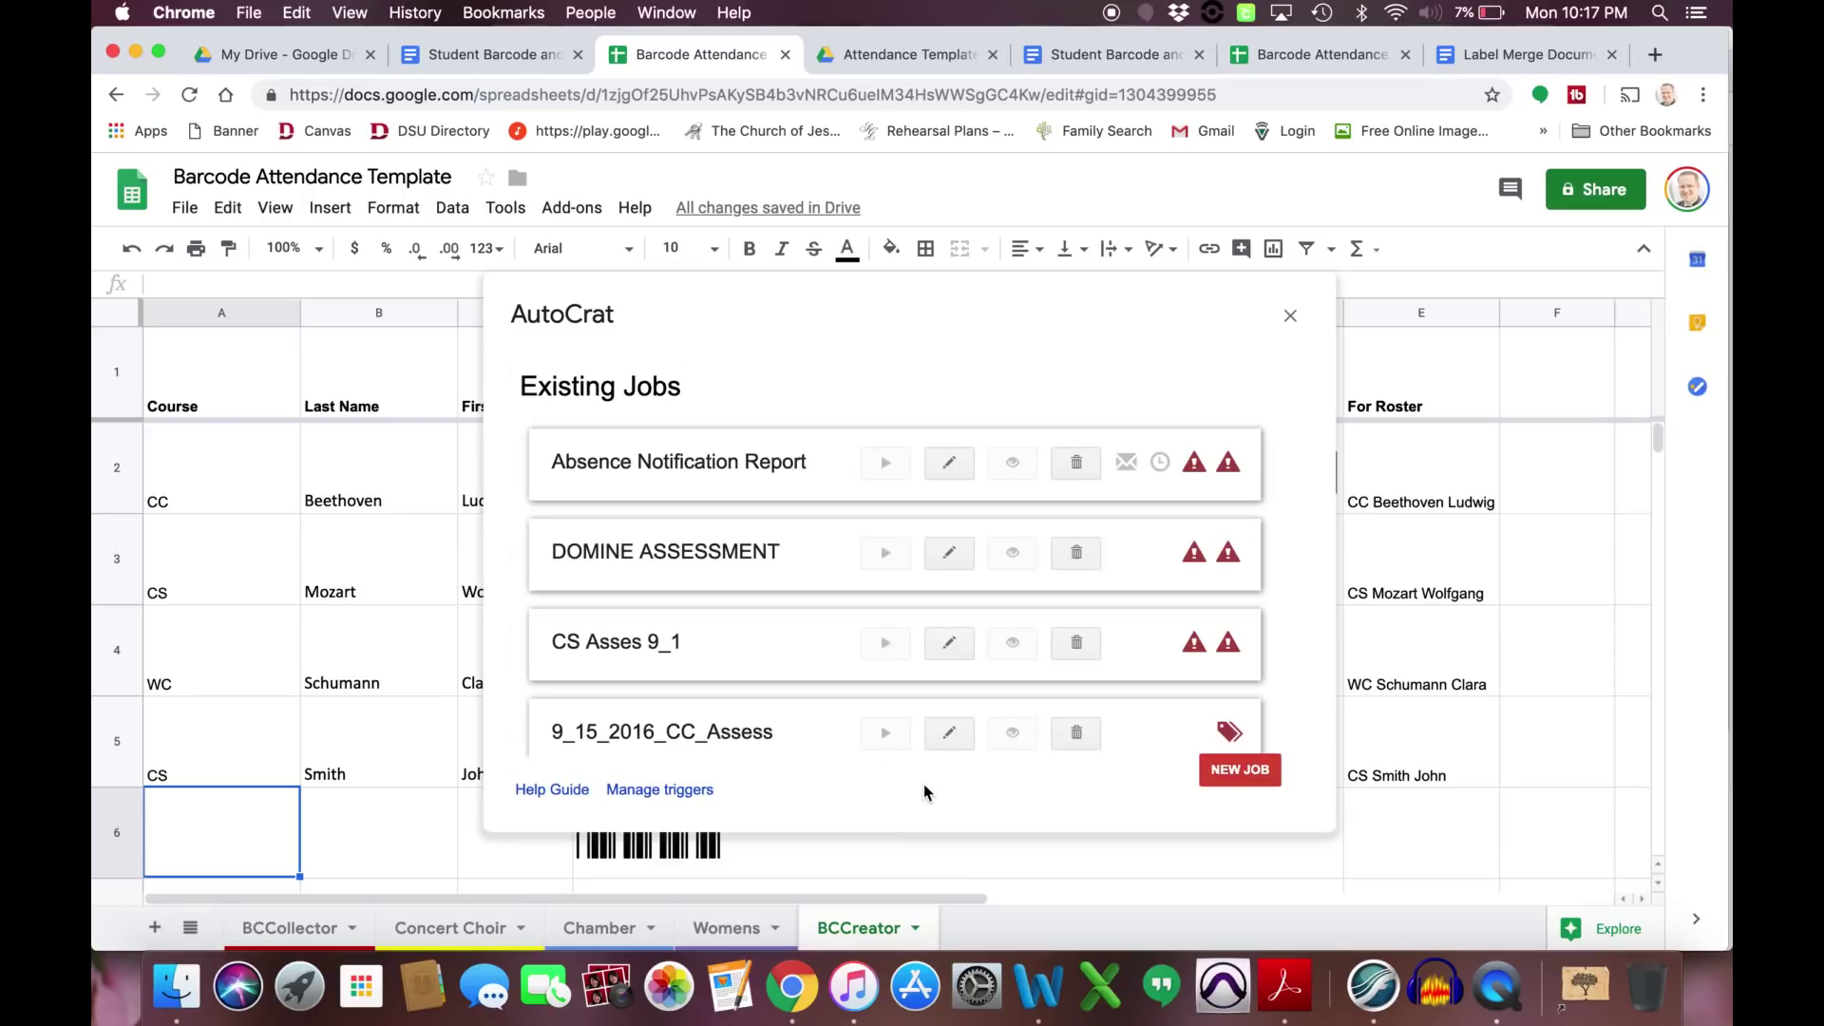
# Run the Student Barcode Sheet job from the Existing Jobs list.
pyautogui.scroll(-5, 836, 726)
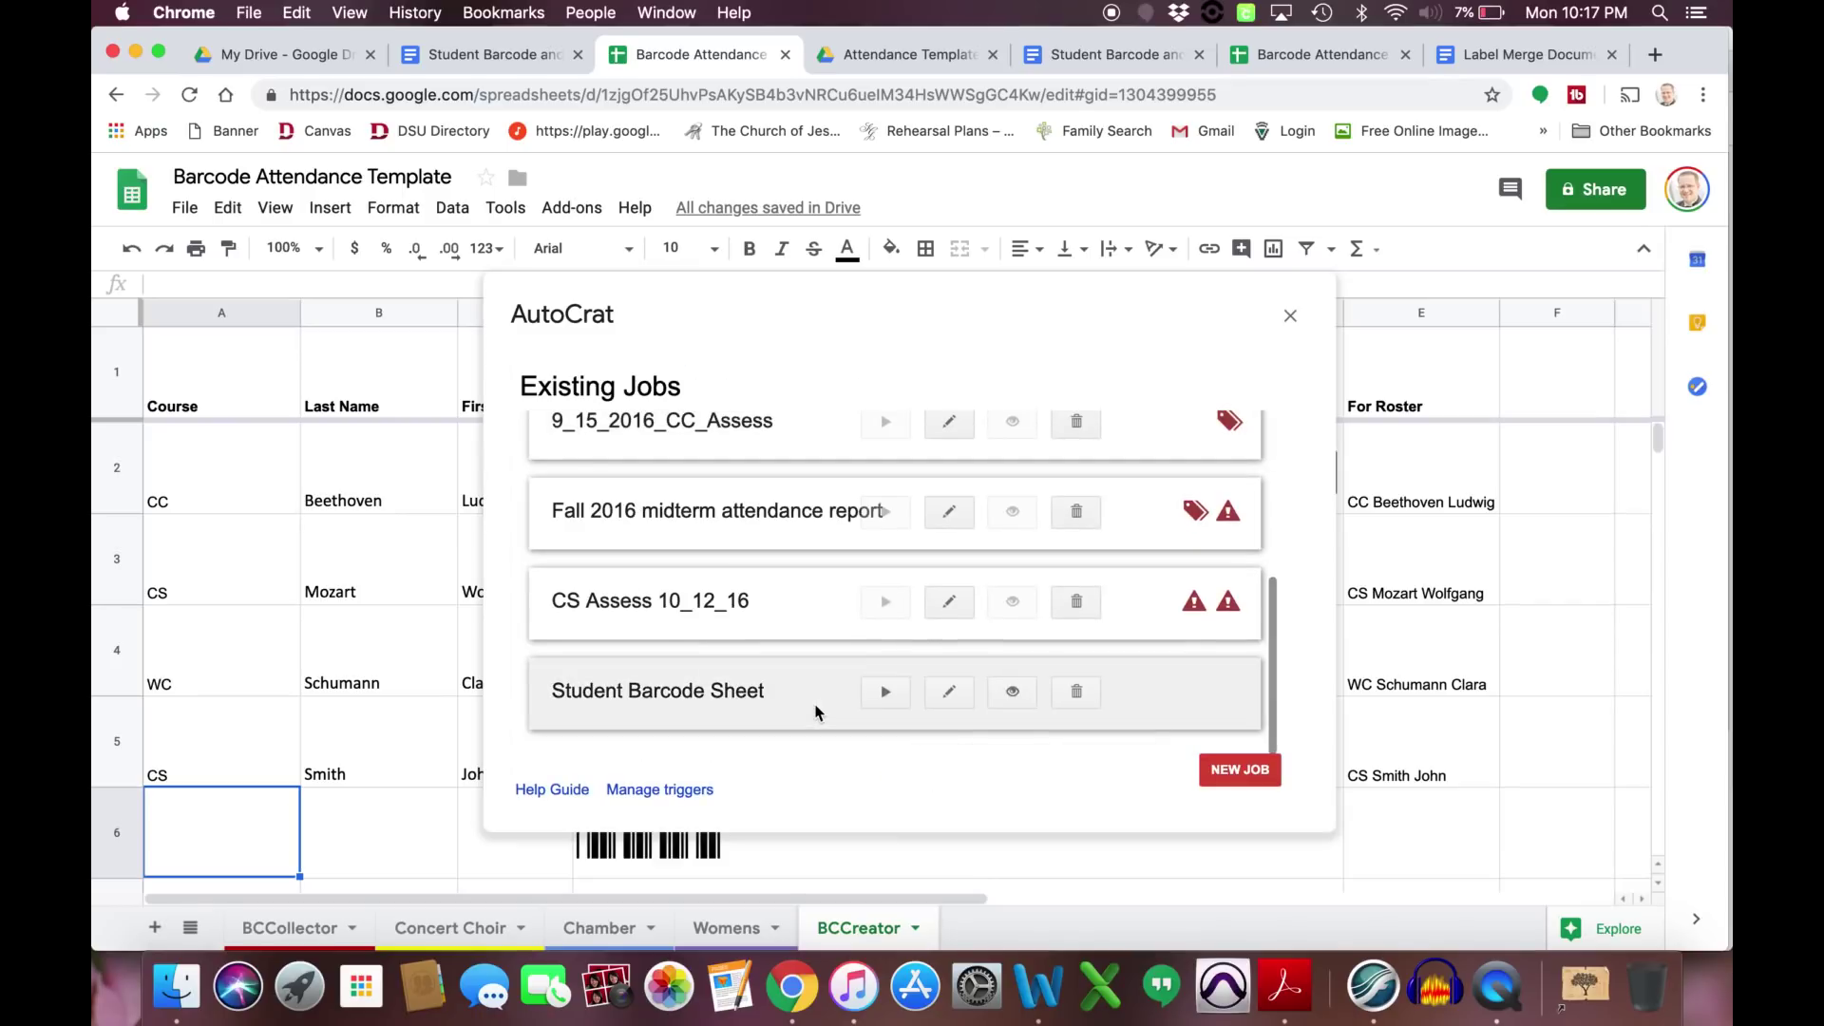
pyautogui.click(886, 693)
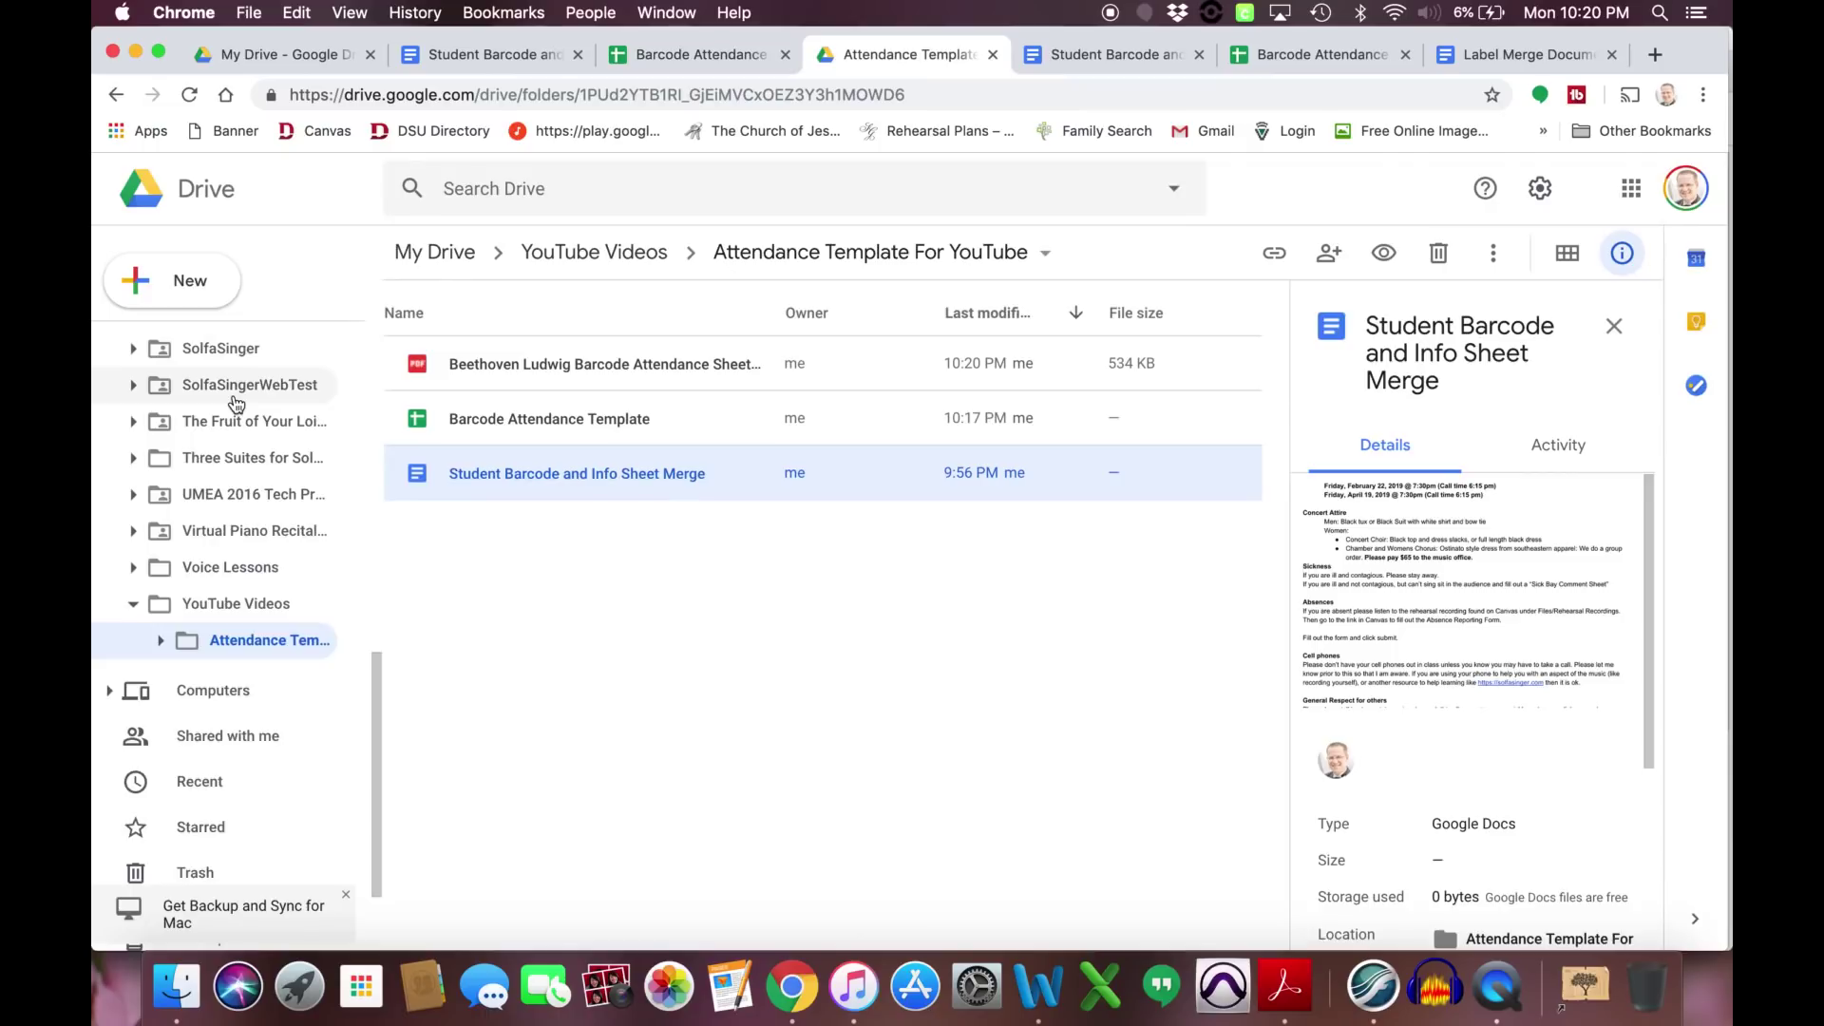
# Preview Beethoven Ludwig Barcode Attendance Sheet.pdf from My Drive's Quick Access.
pyautogui.scroll(15, 237, 403)
pyautogui.click(198, 343)
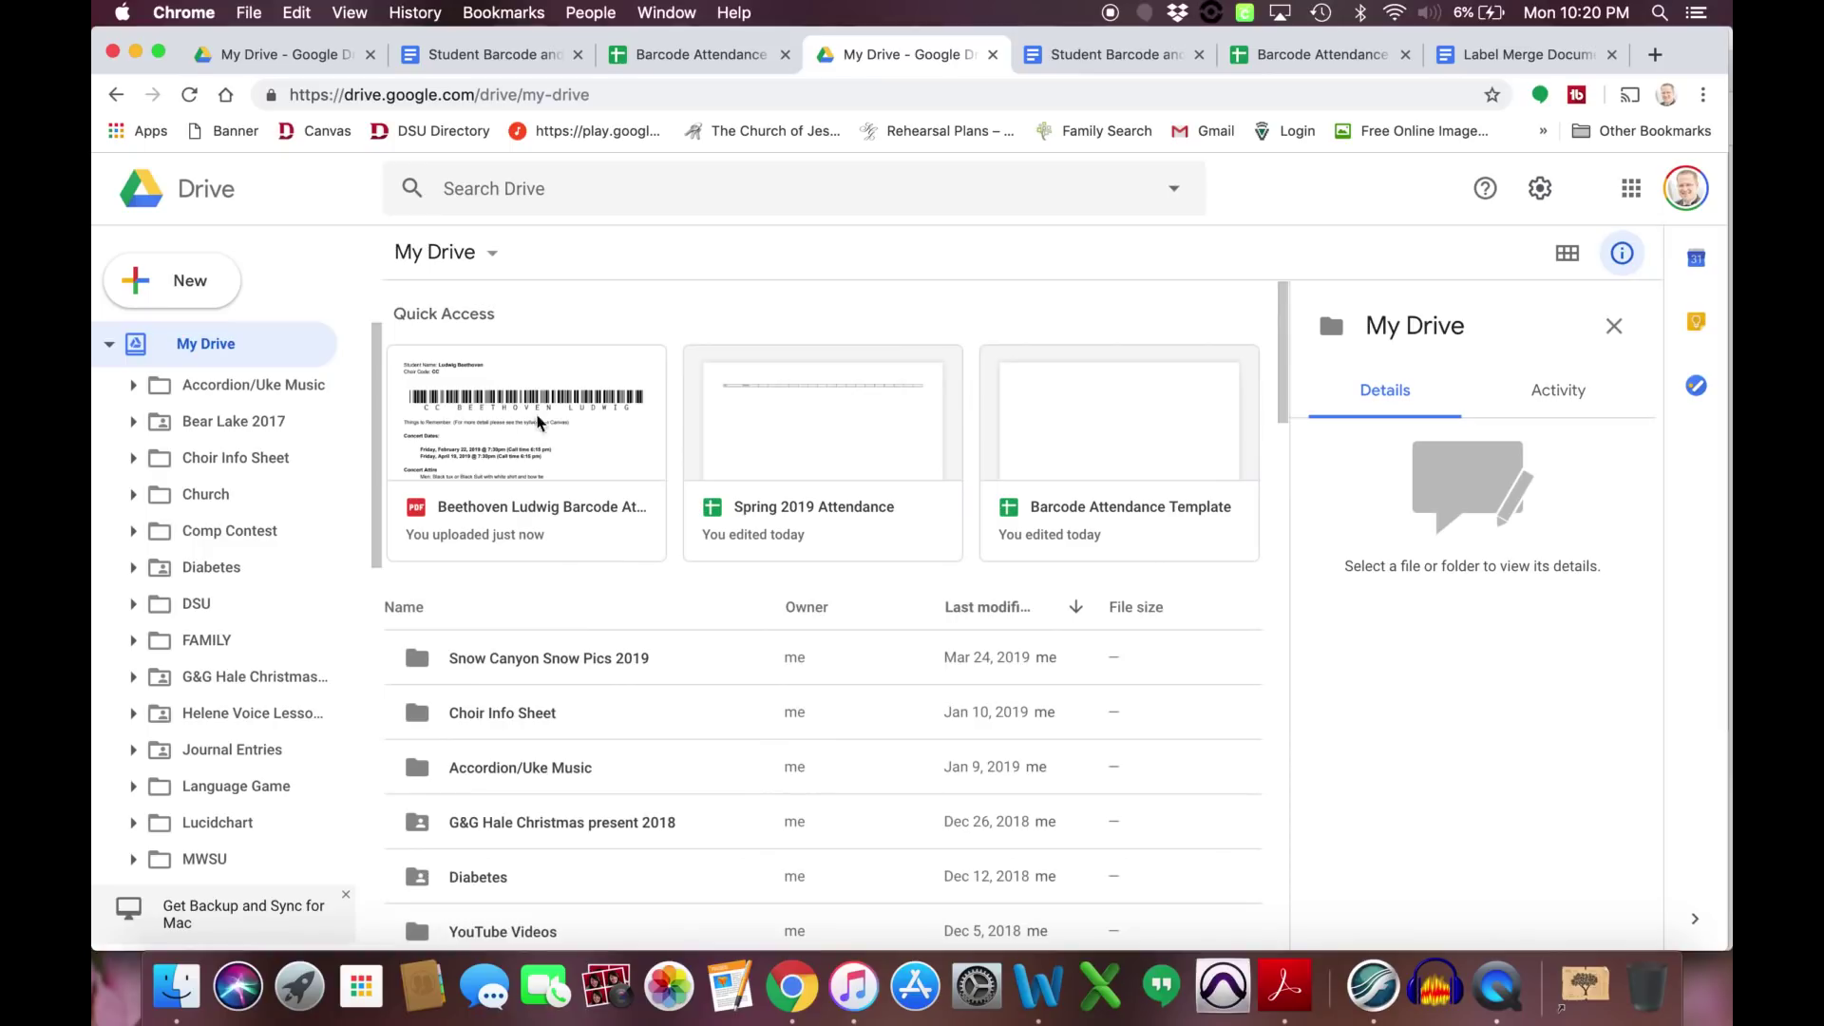
pyautogui.click(565, 425)
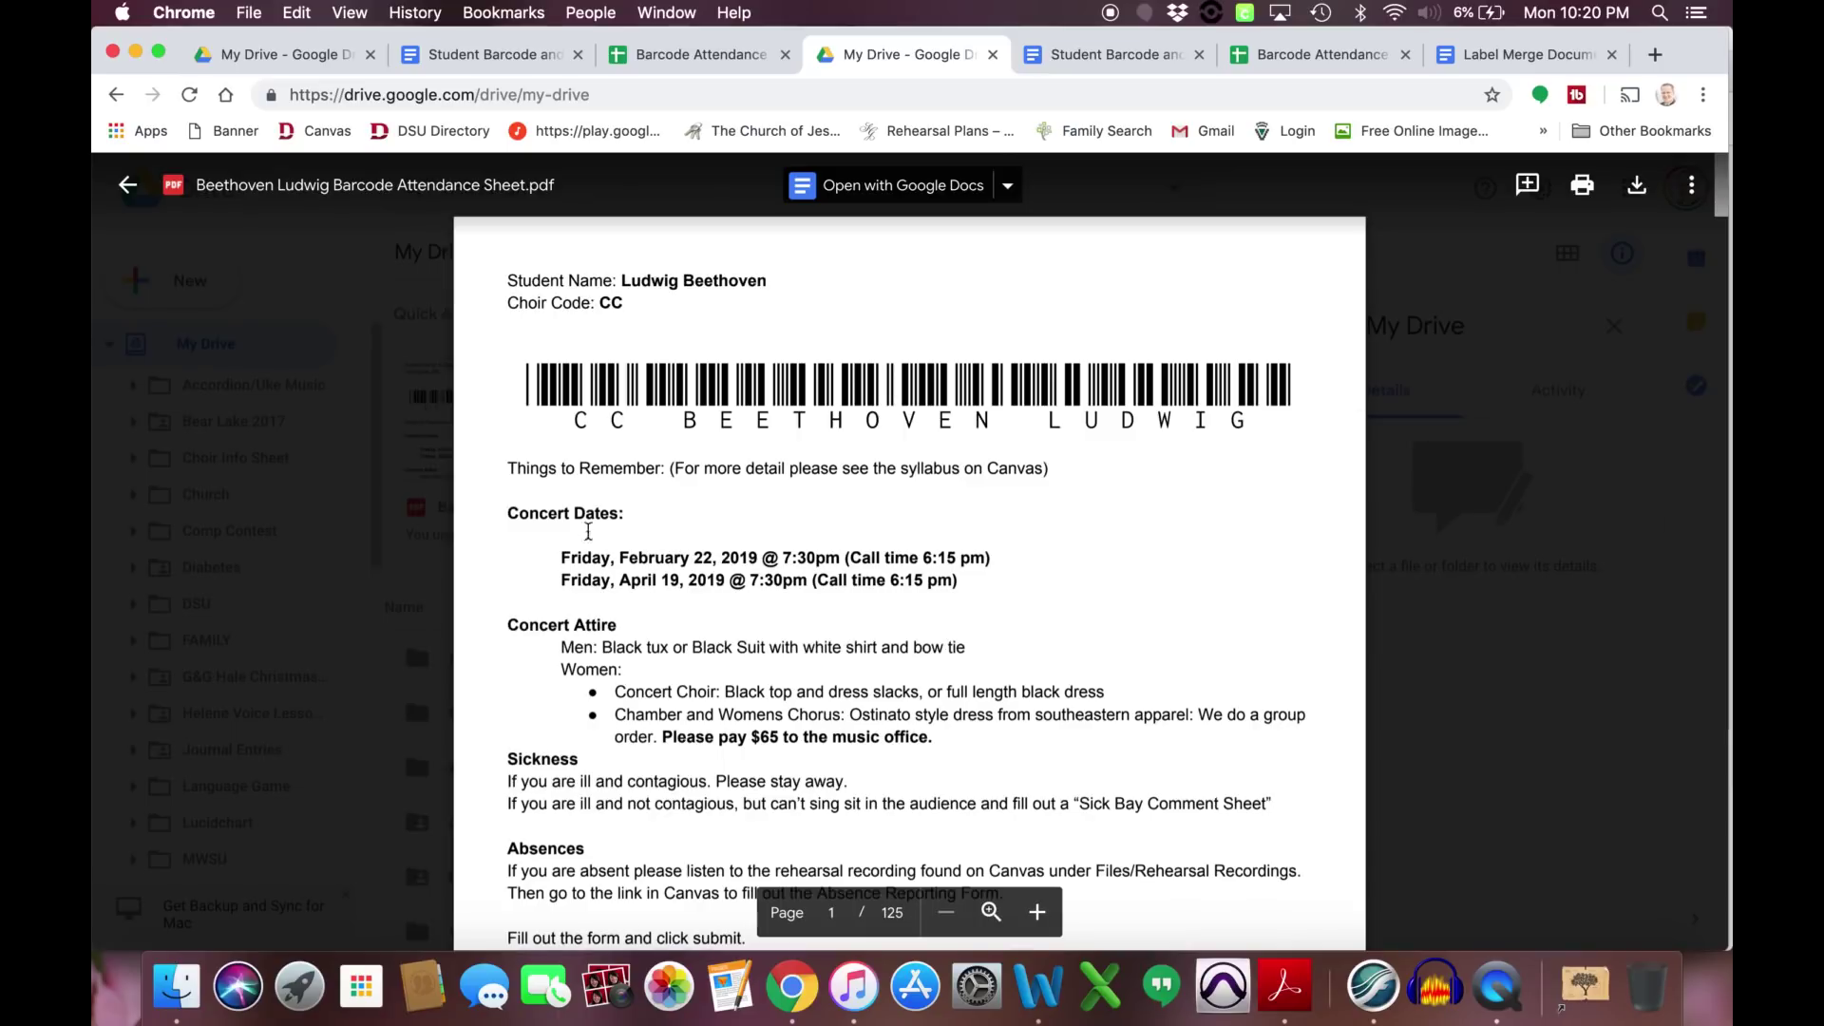
# Scroll through the 125-page PDF's per-student barcode sheets, then close the preview.
pyautogui.scroll(-5, 588, 532)
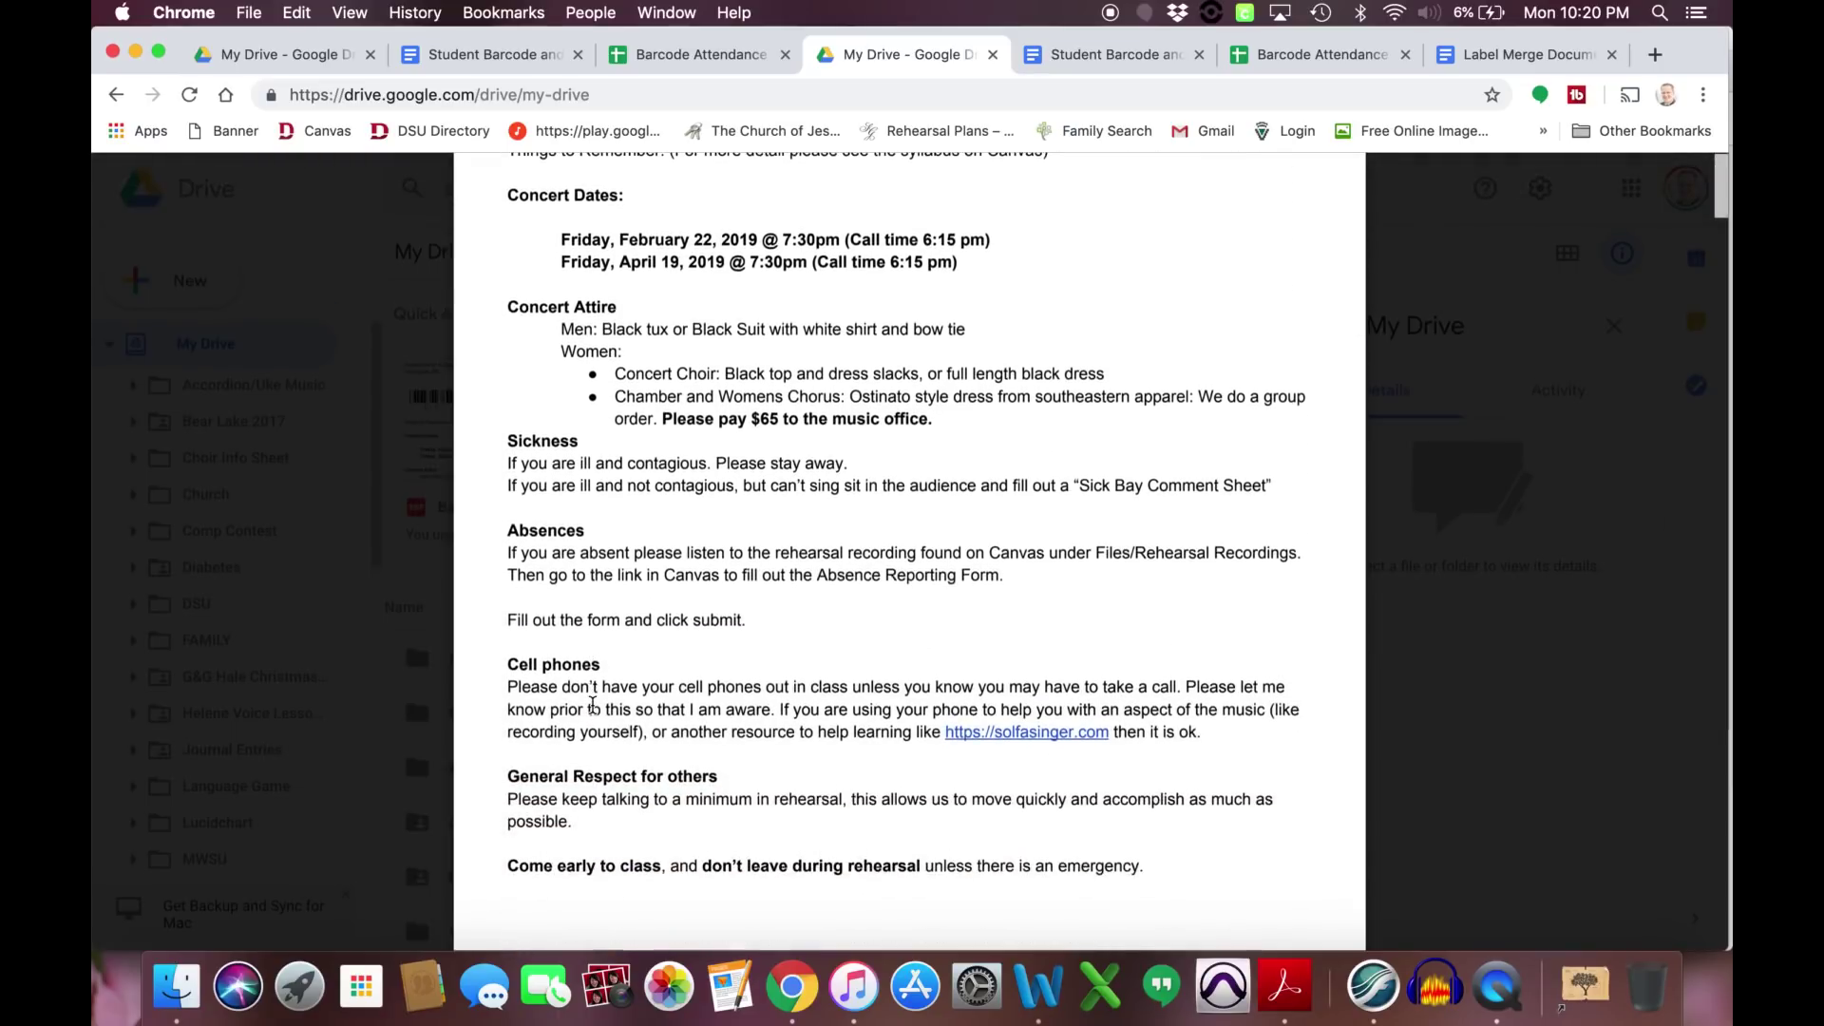
pyautogui.scroll(-1, 592, 703)
pyautogui.scroll(5, 594, 680)
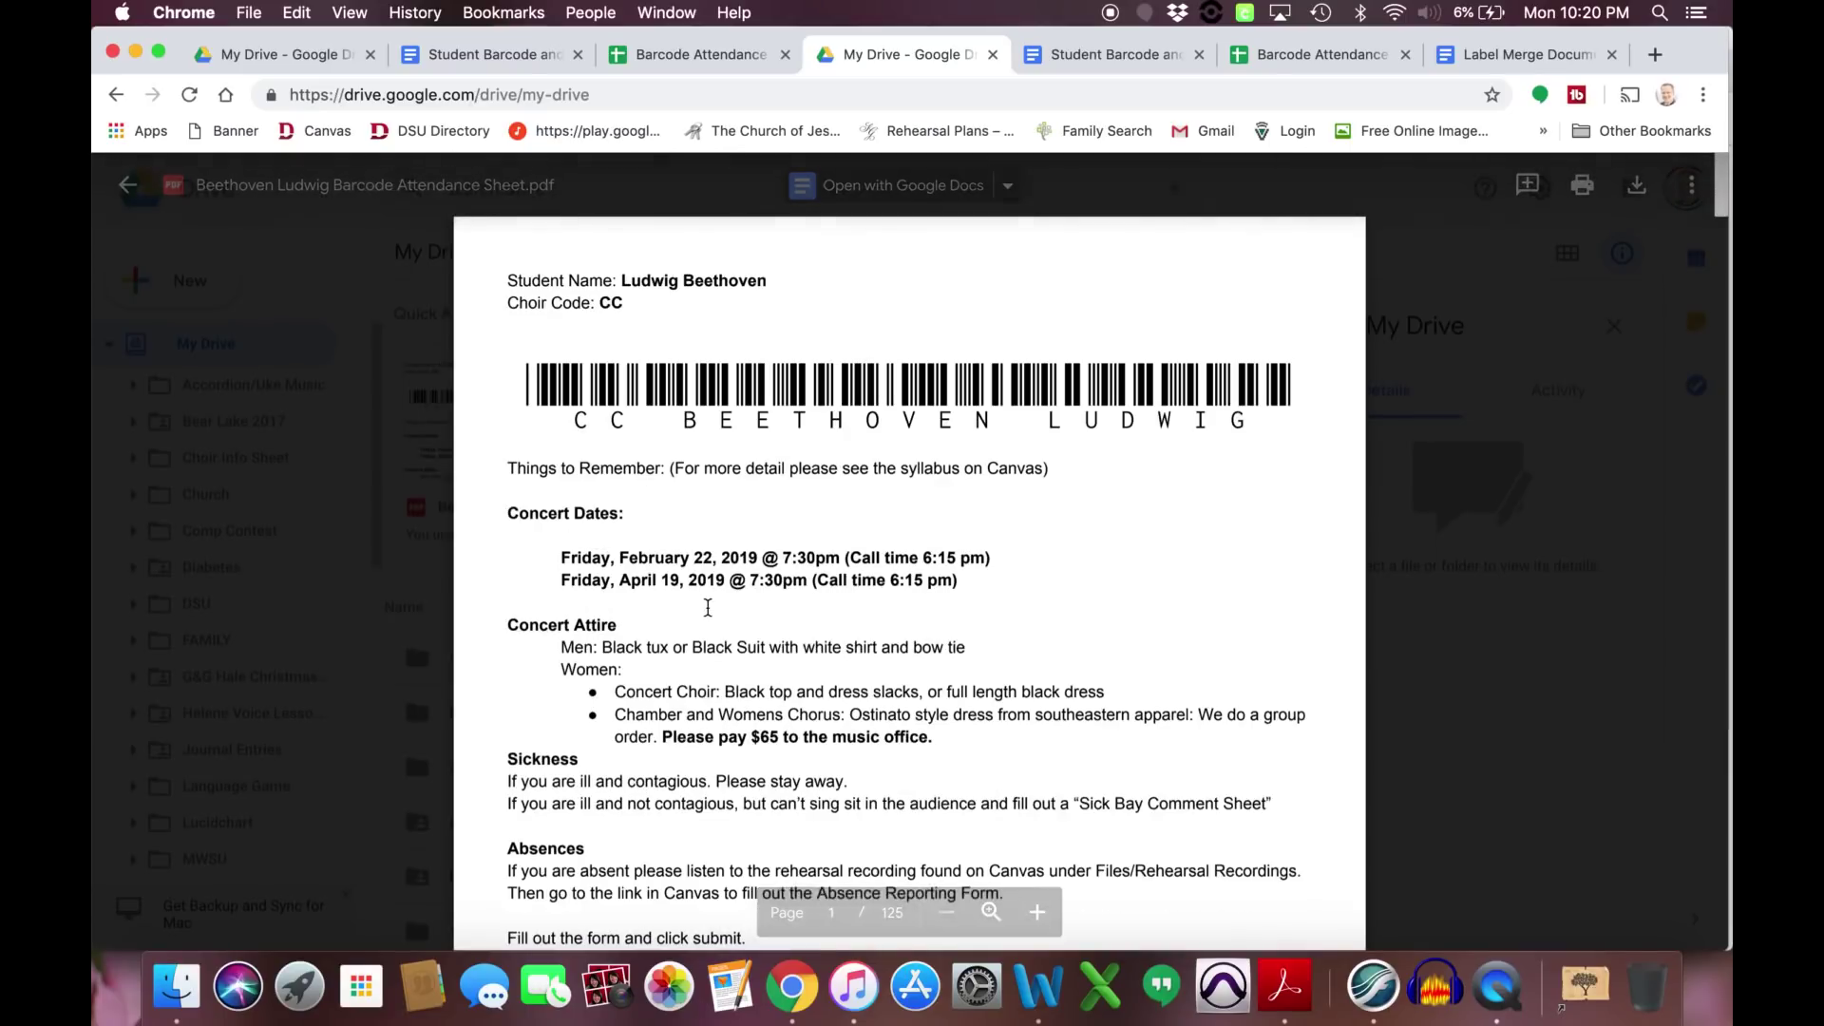
pyautogui.scroll(-6, 693, 608)
pyautogui.scroll(-8, 708, 608)
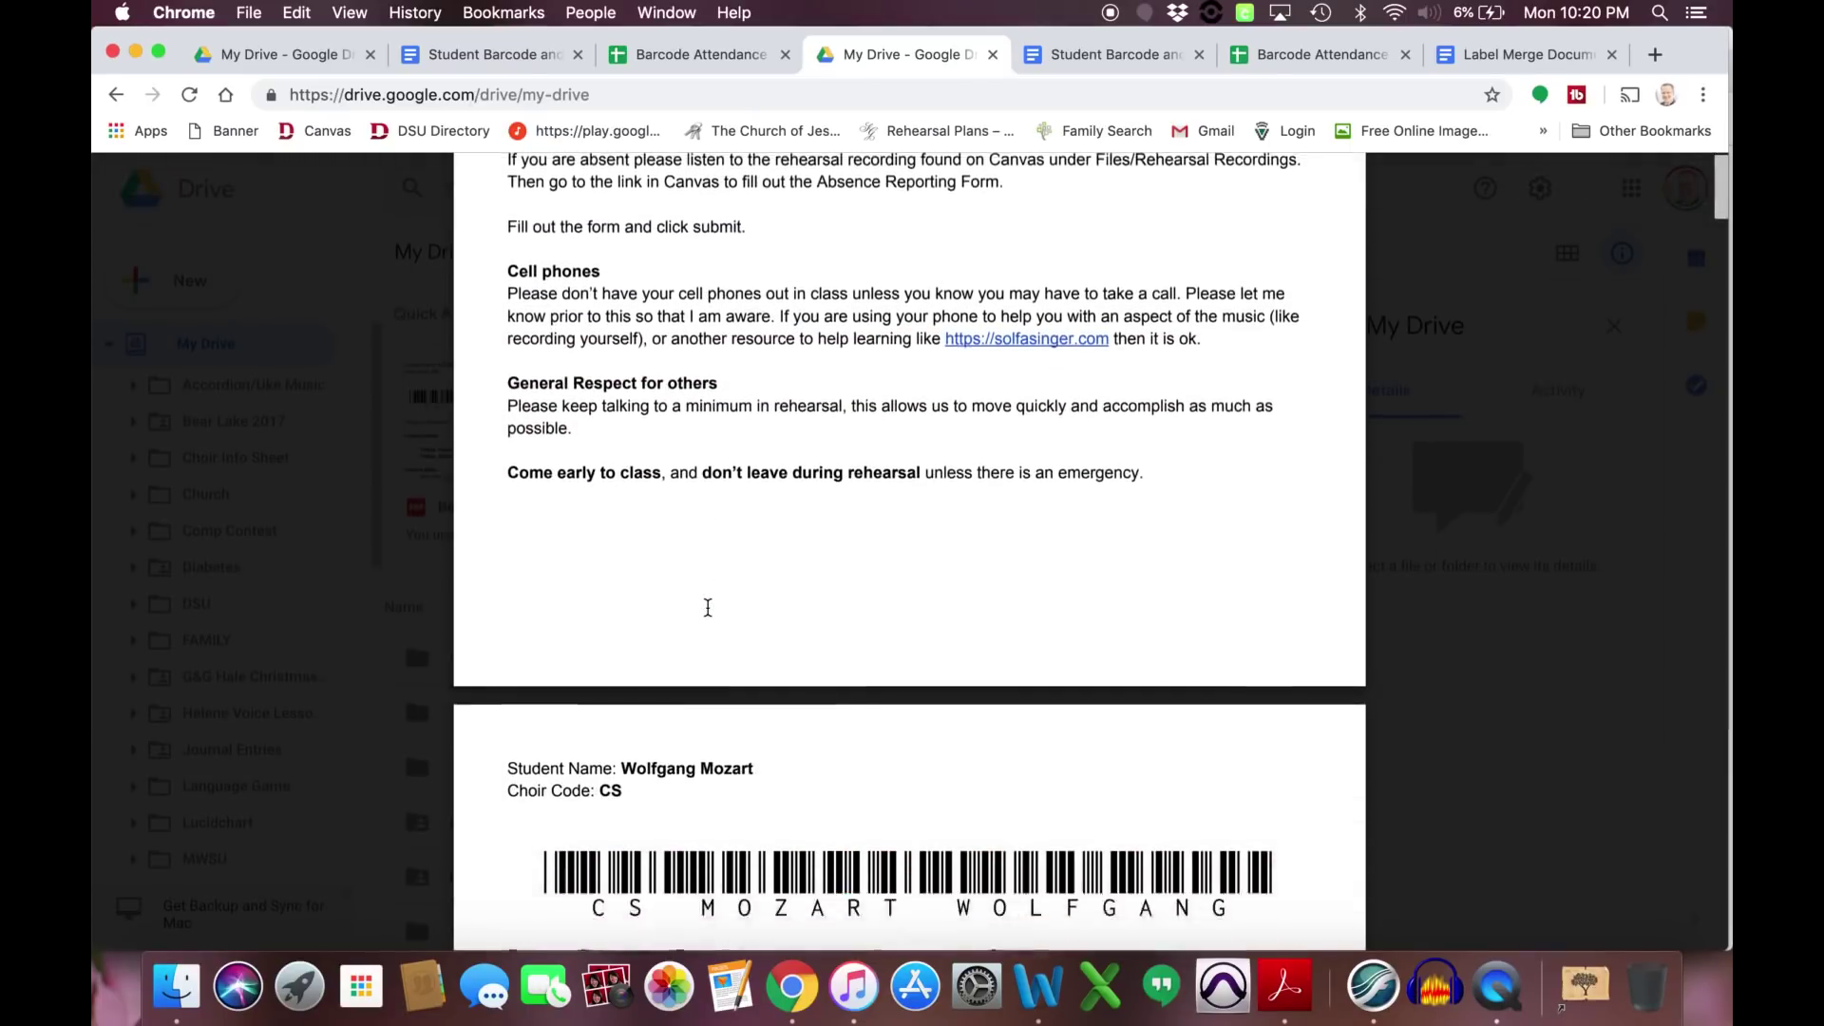
pyautogui.scroll(-9, 707, 608)
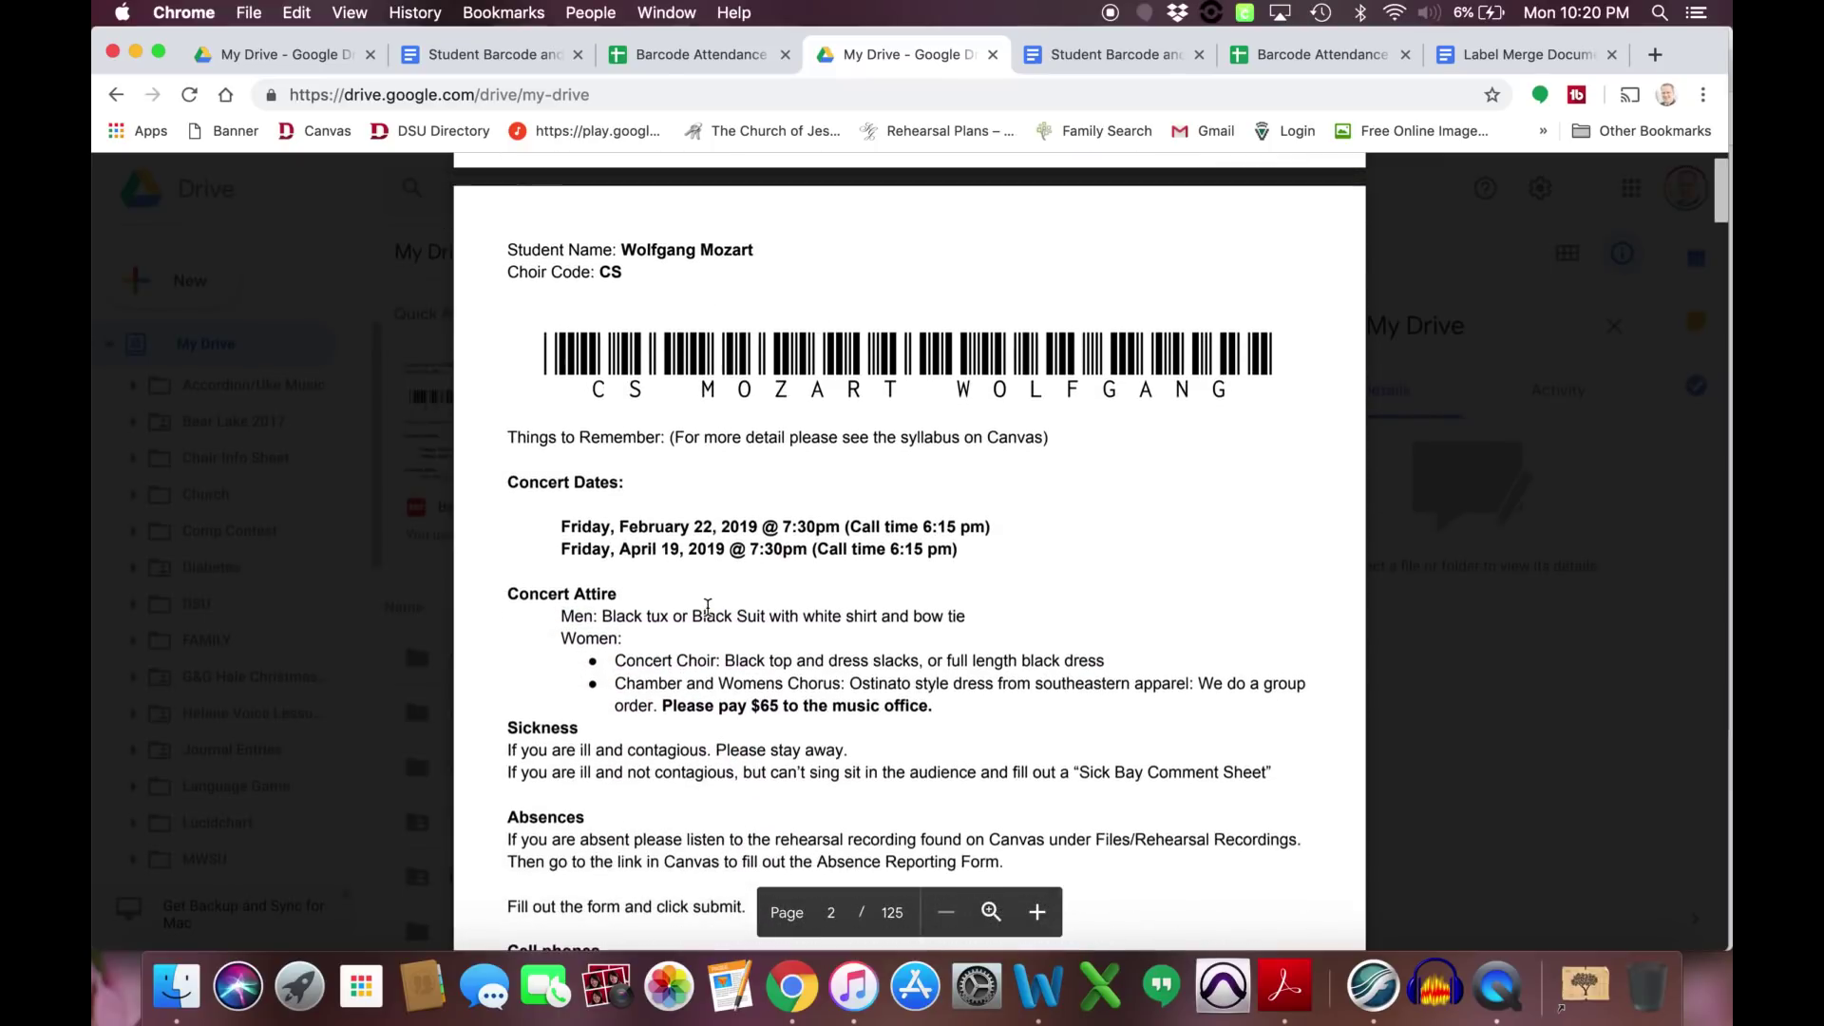
pyautogui.scroll(-10, 708, 608)
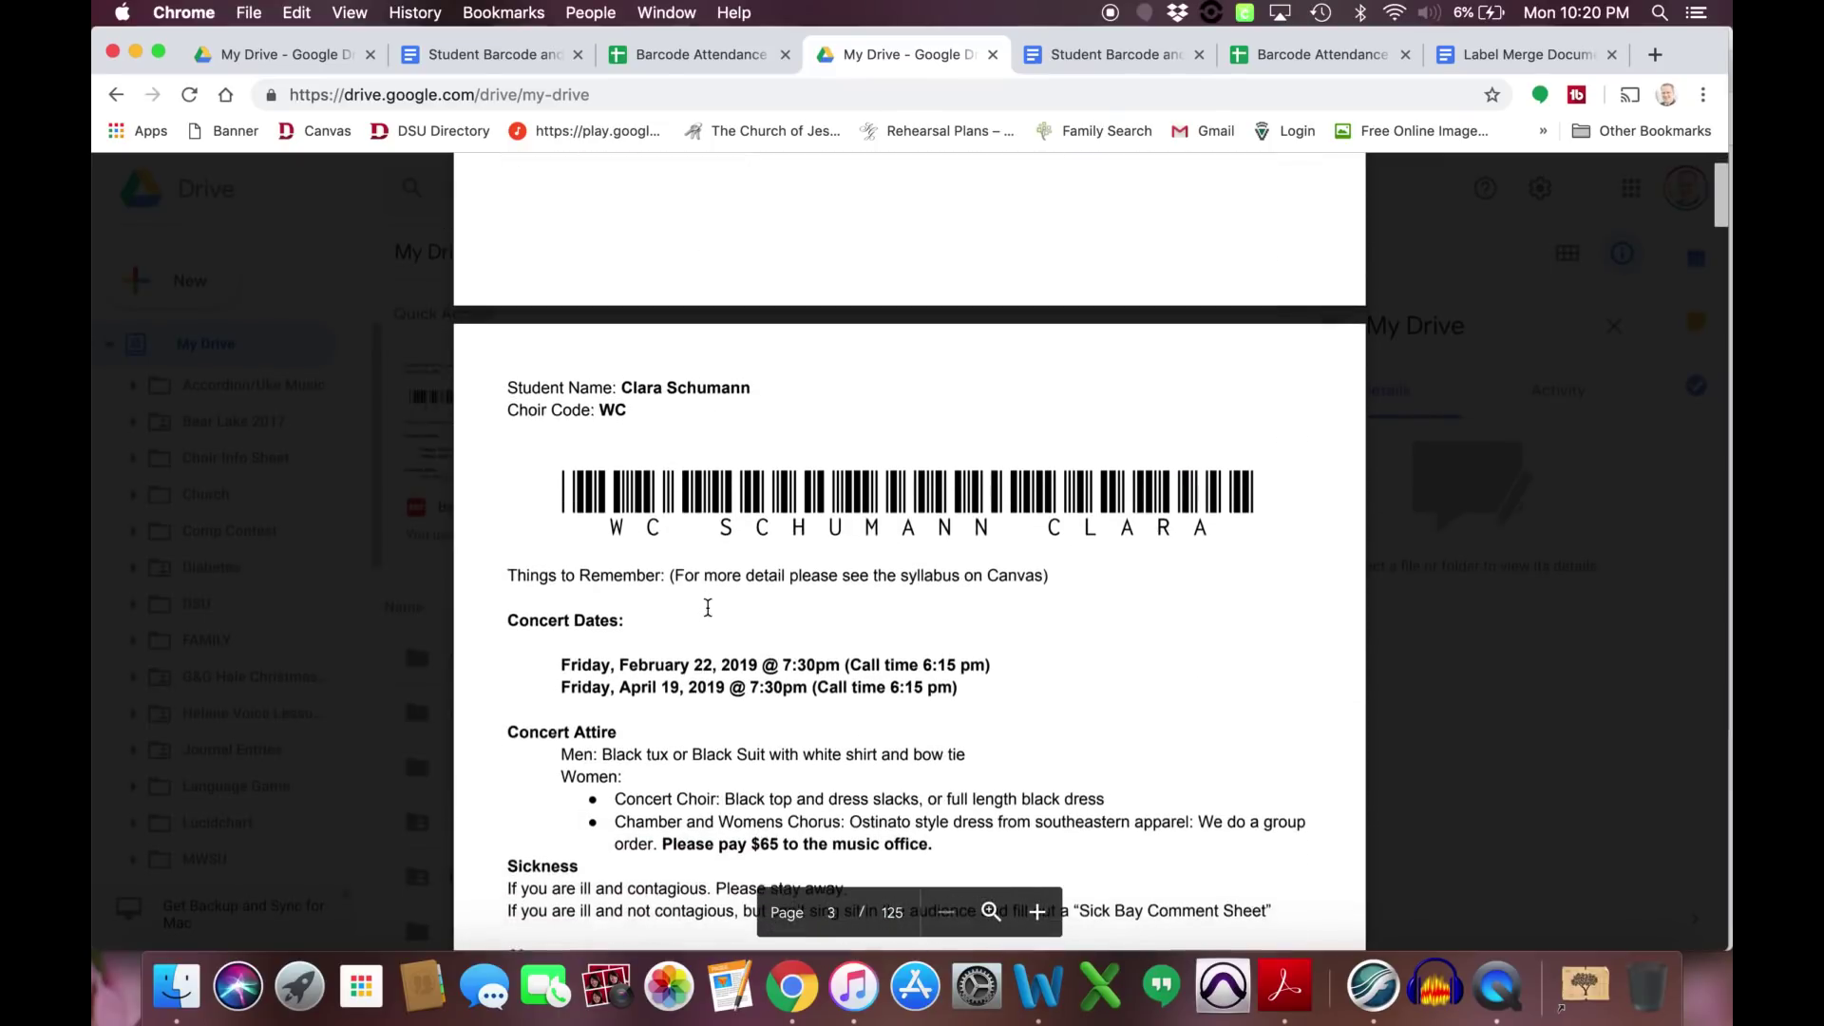
pyautogui.scroll(-10, 708, 608)
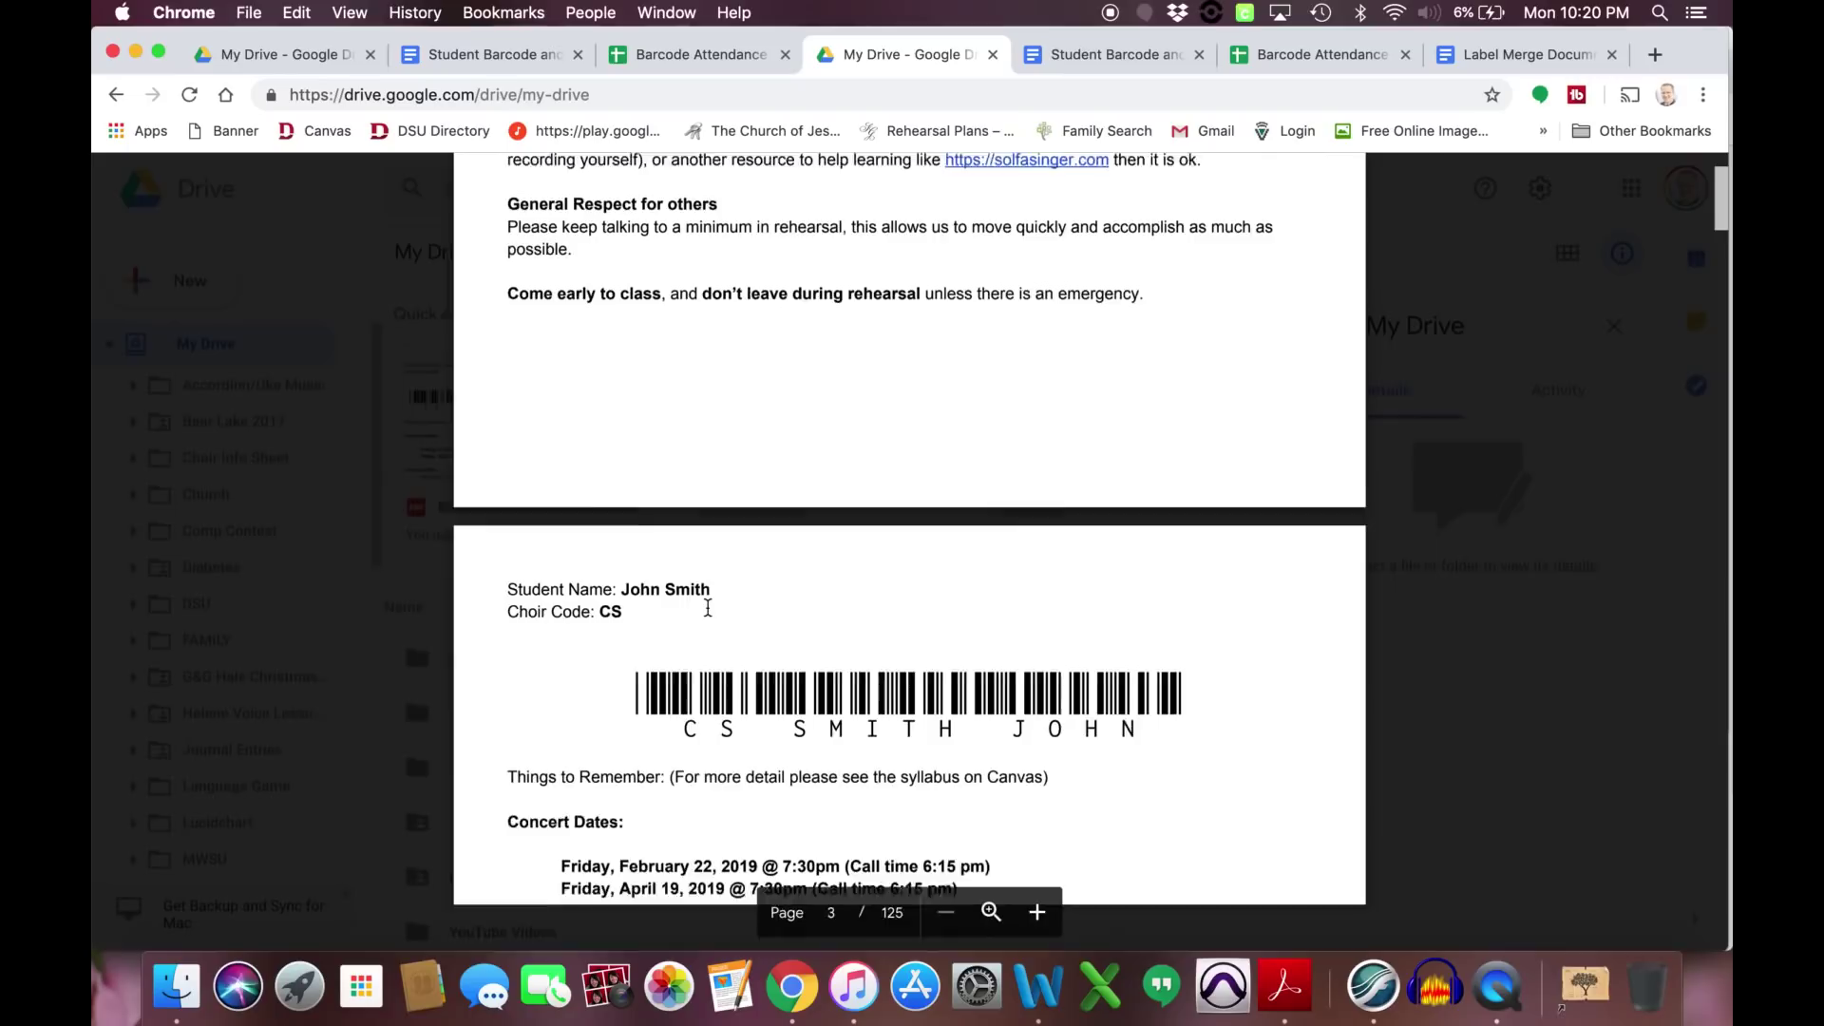
pyautogui.scroll(-10, 708, 608)
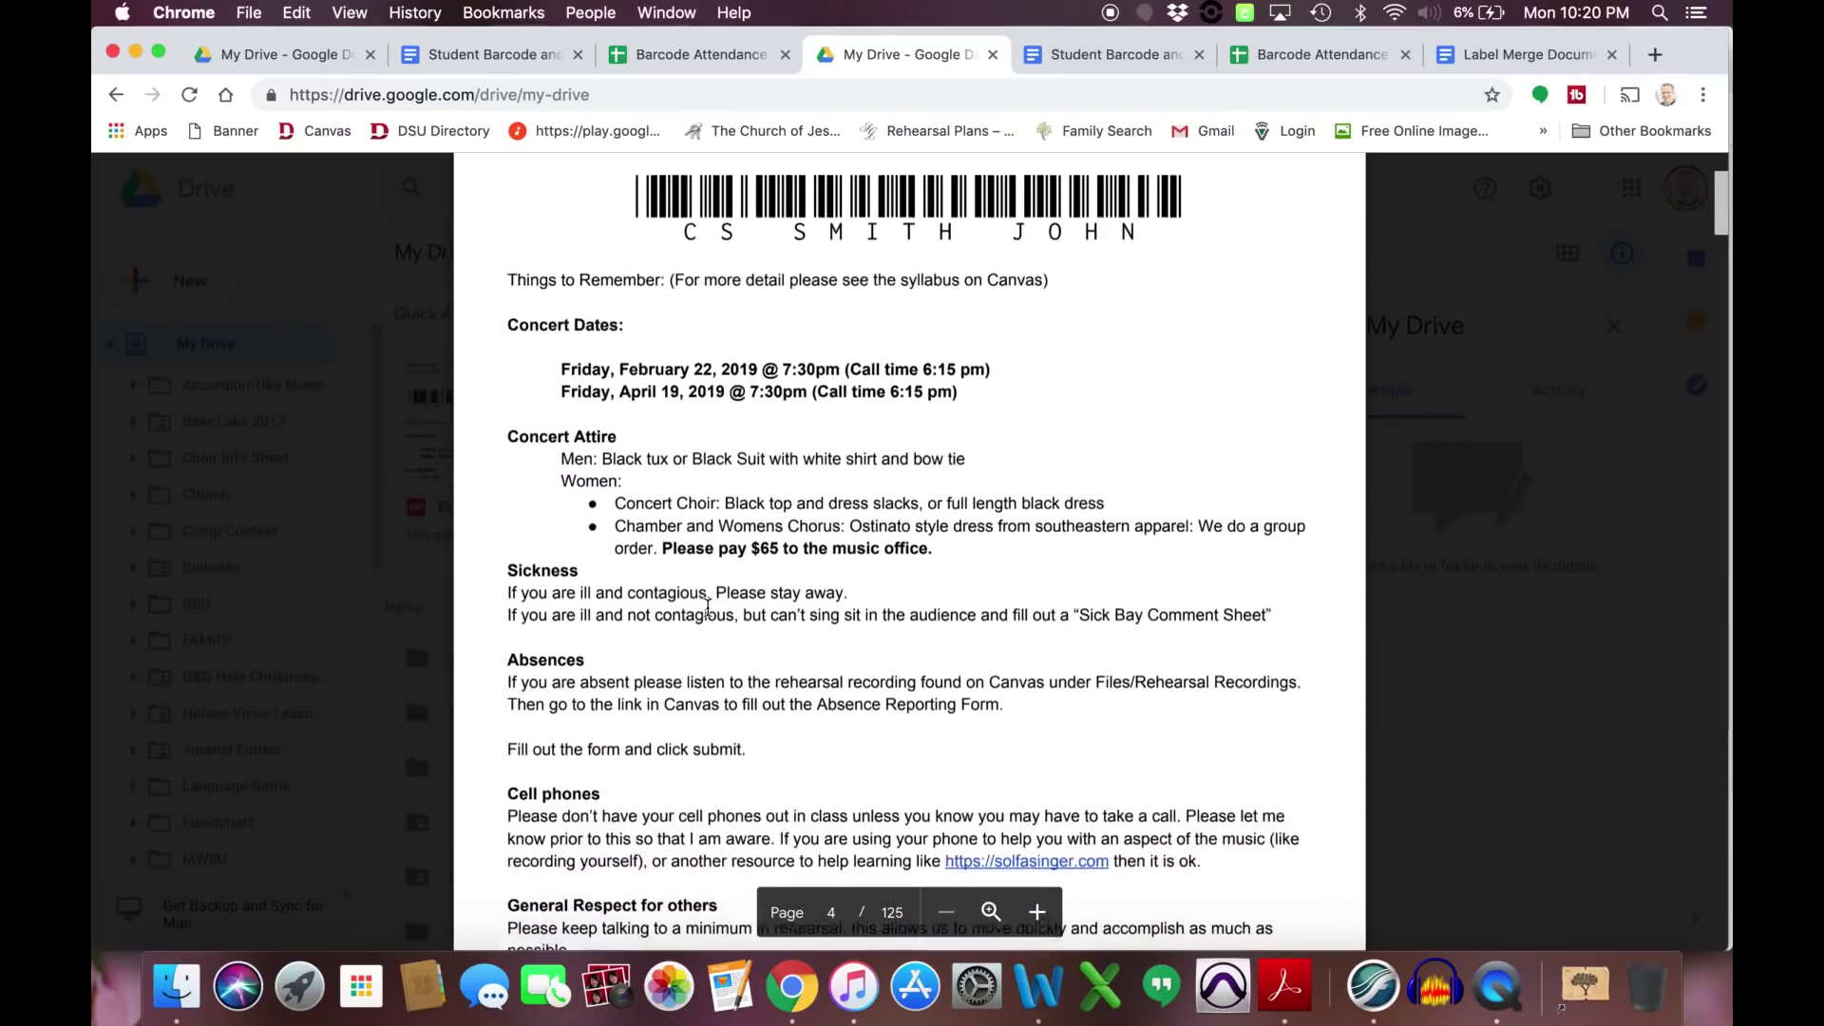
pyautogui.scroll(-10, 707, 608)
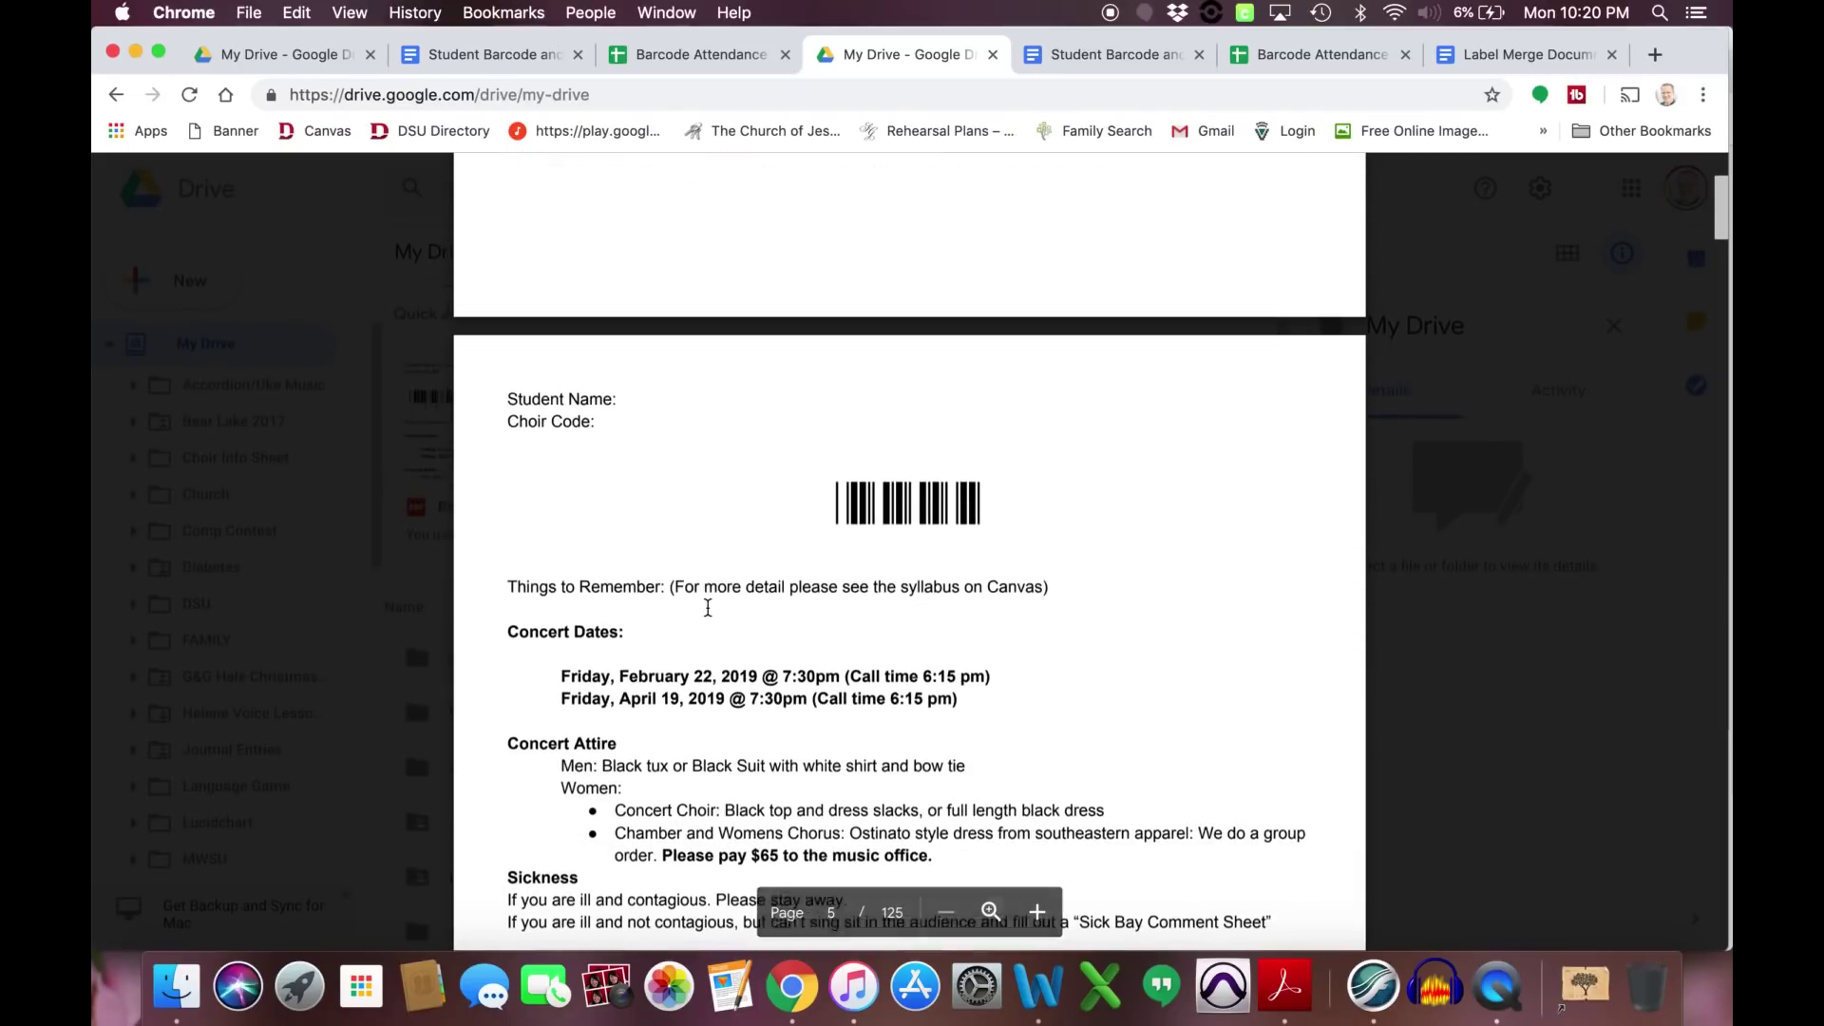
pyautogui.scroll(10, 708, 608)
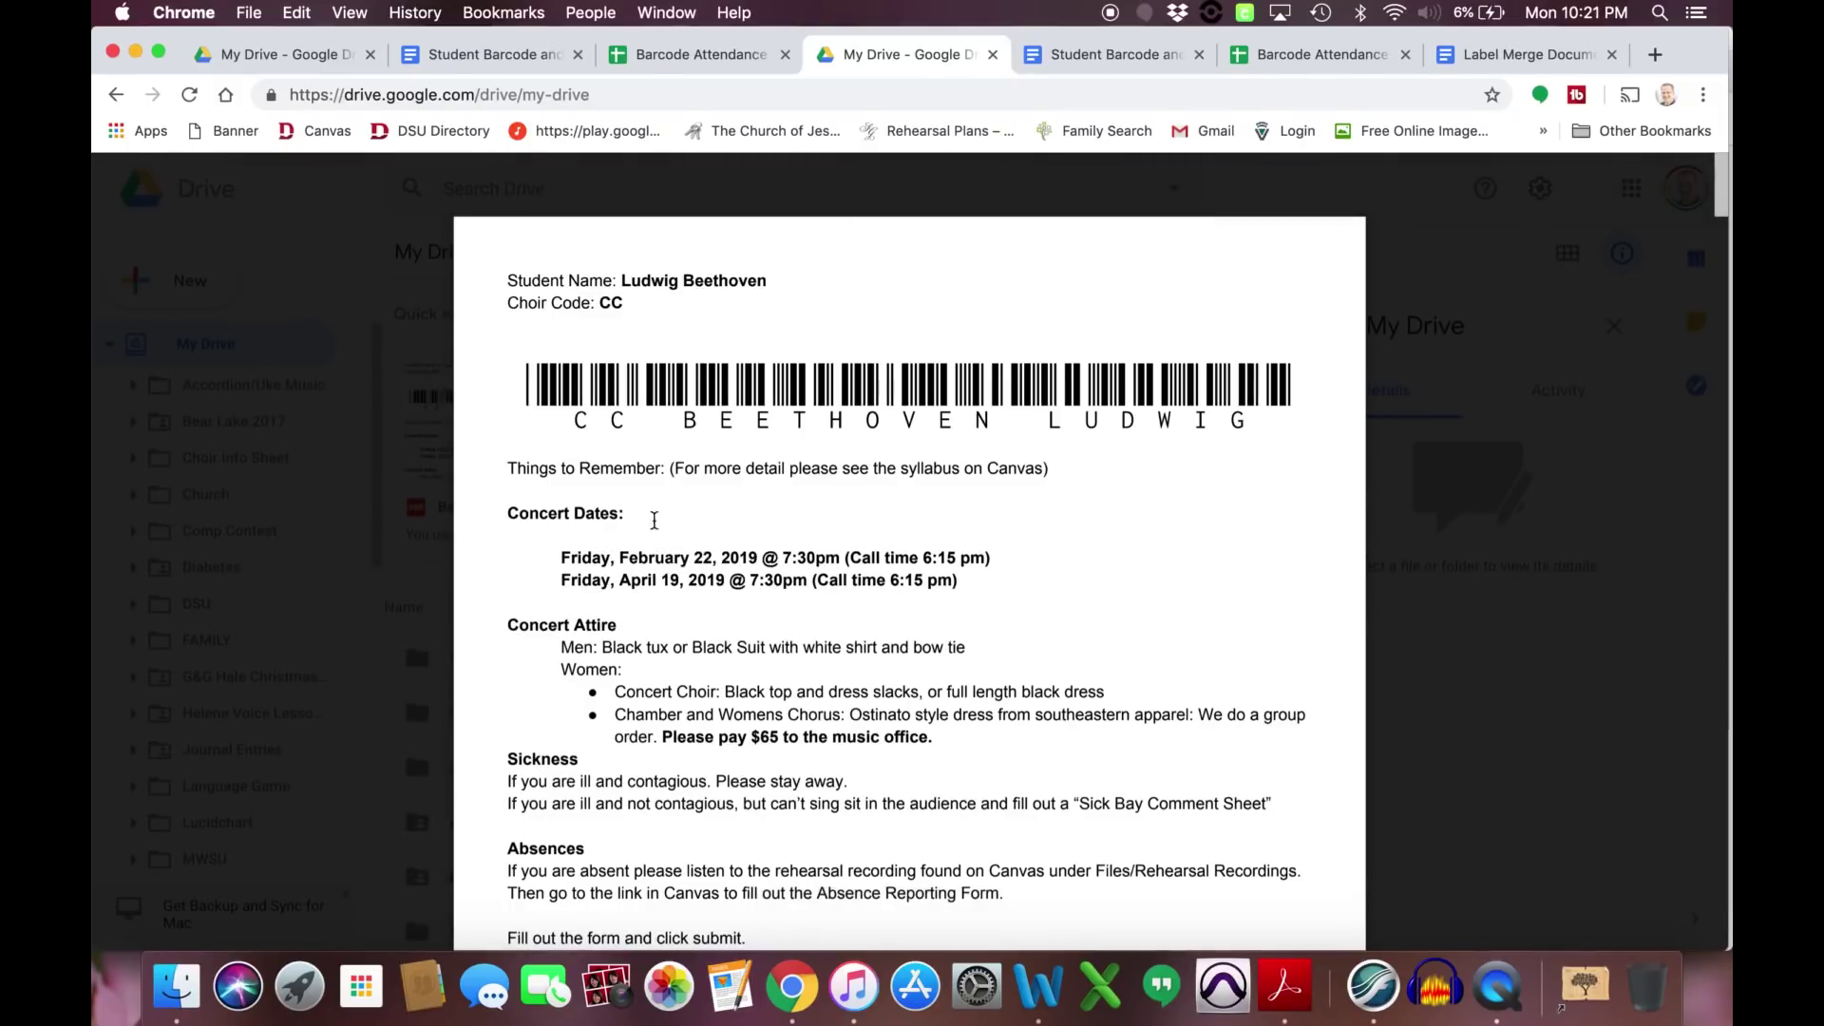
pyautogui.scroll(-10, 716, 549)
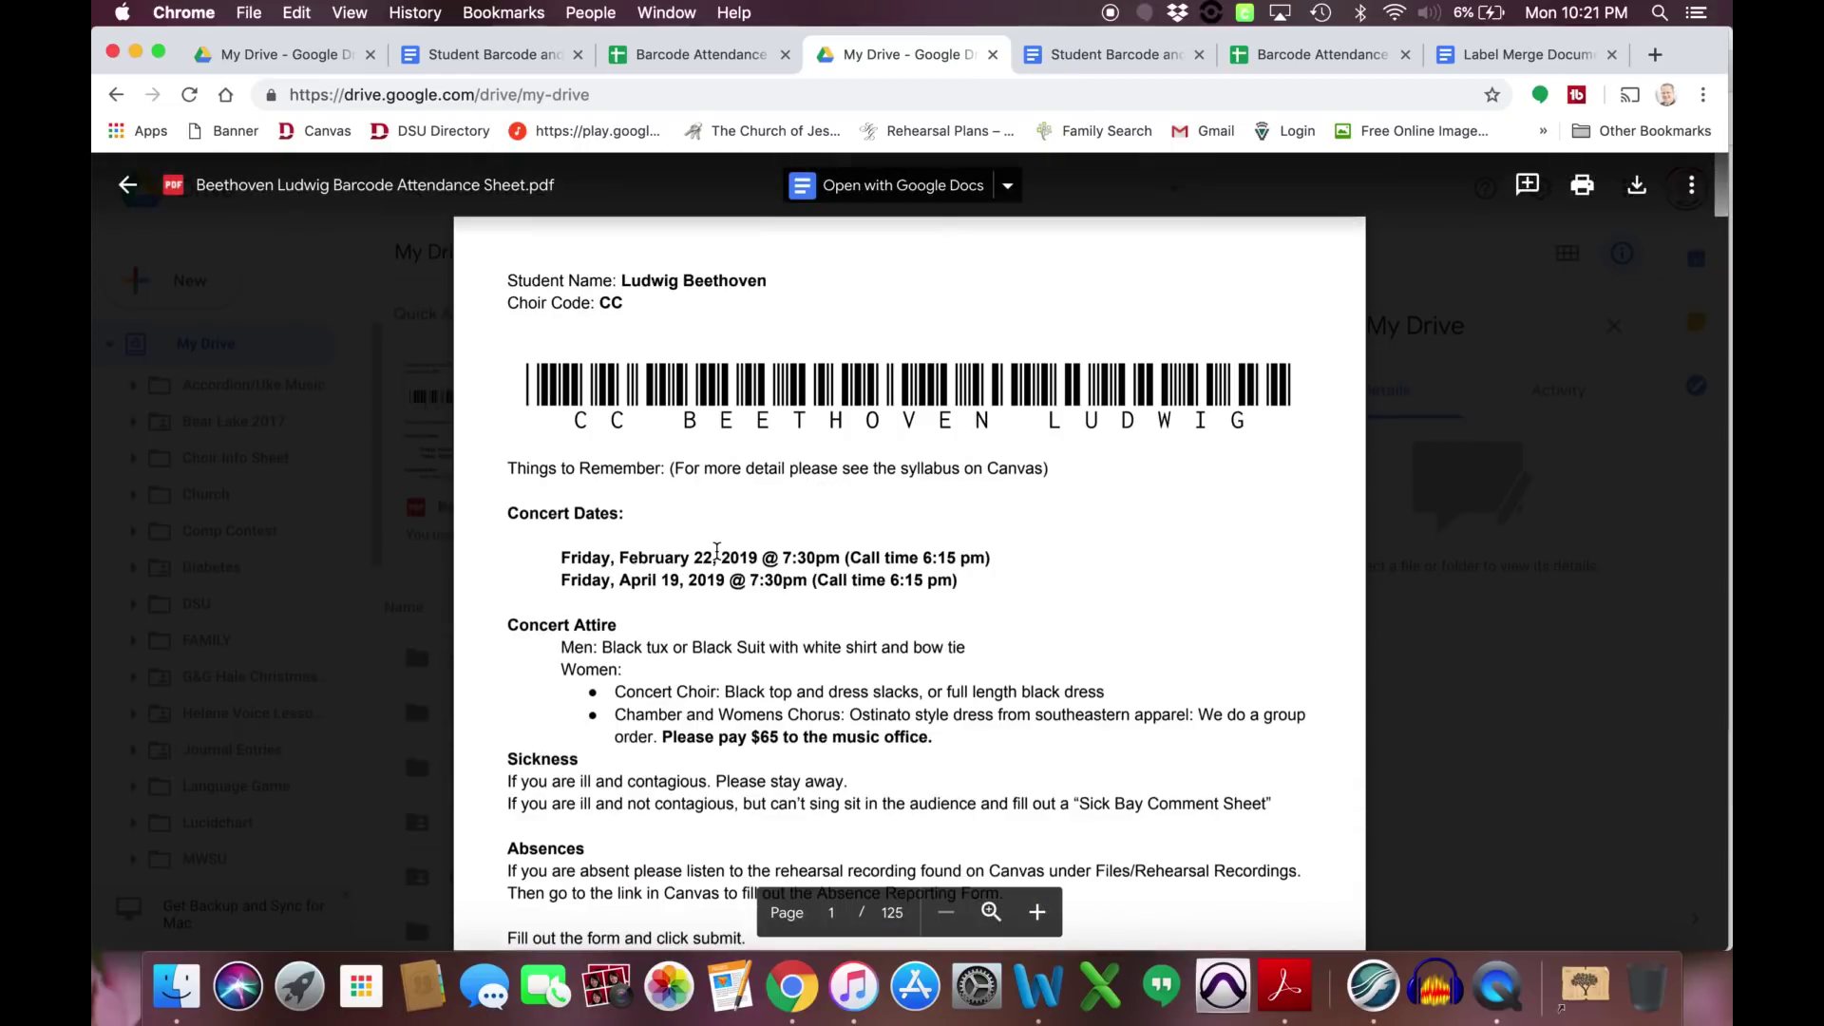
pyautogui.press('Escape')
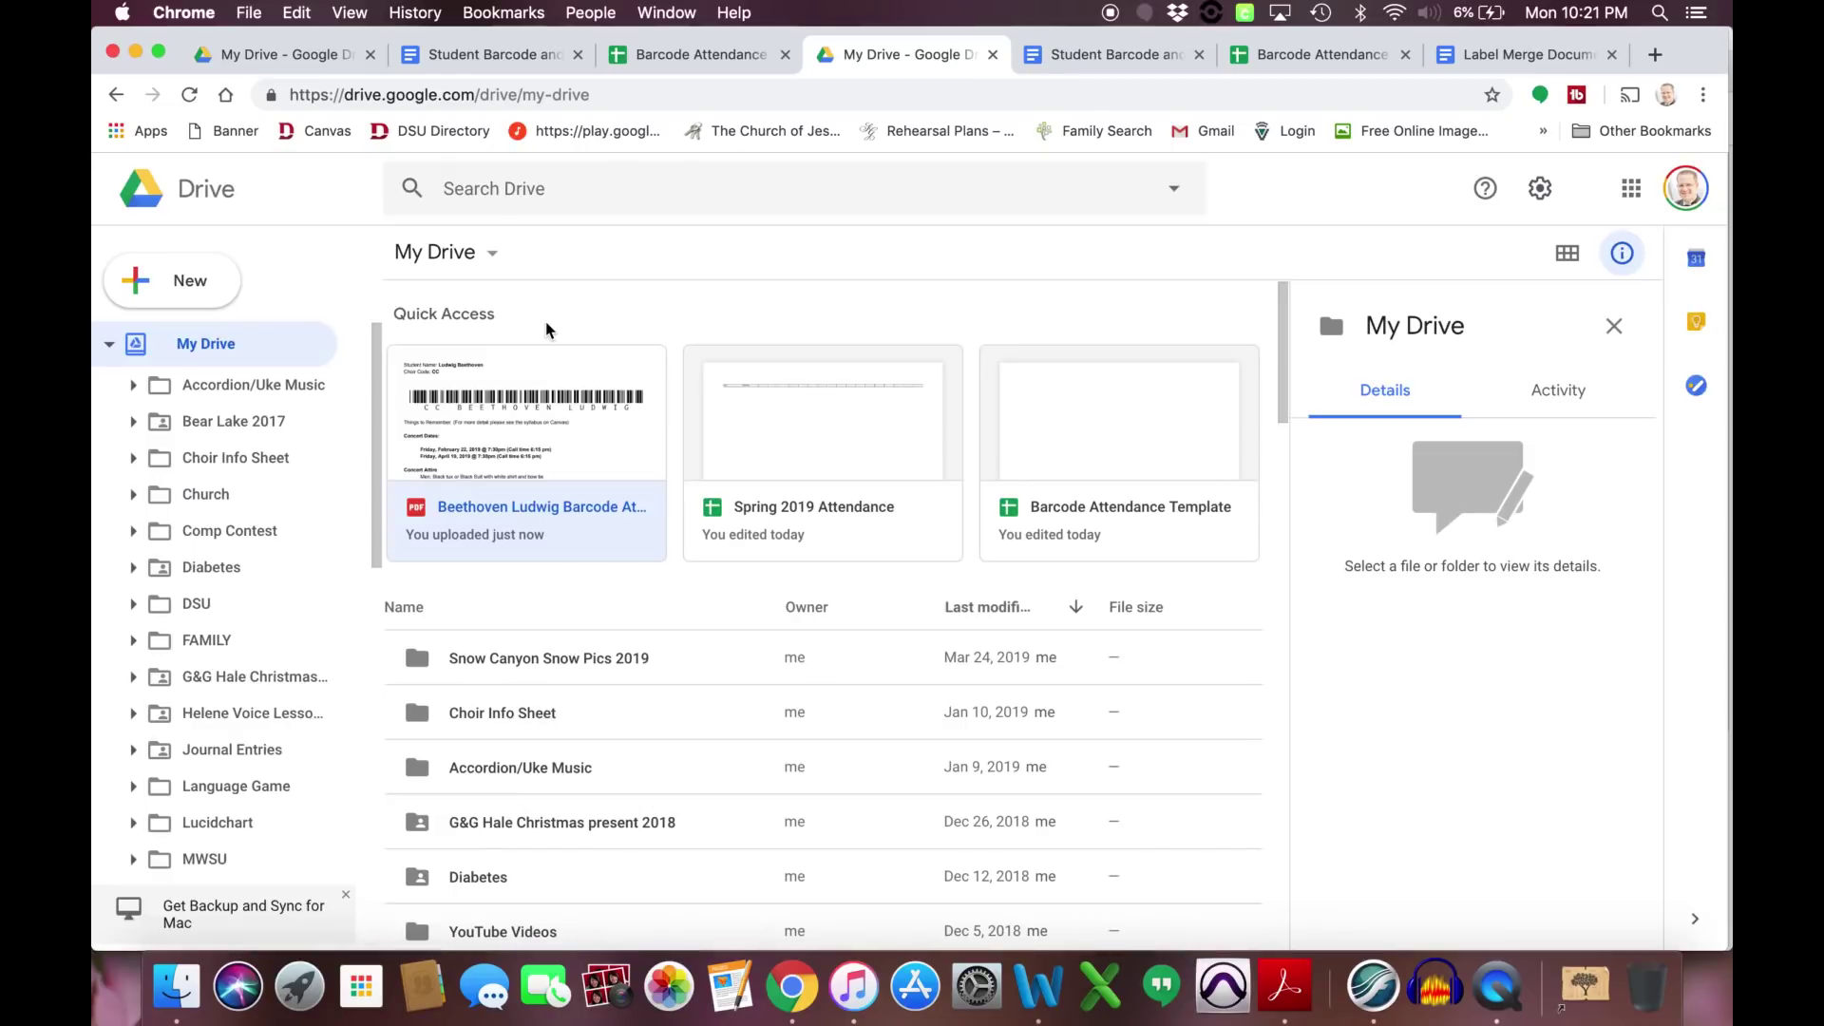